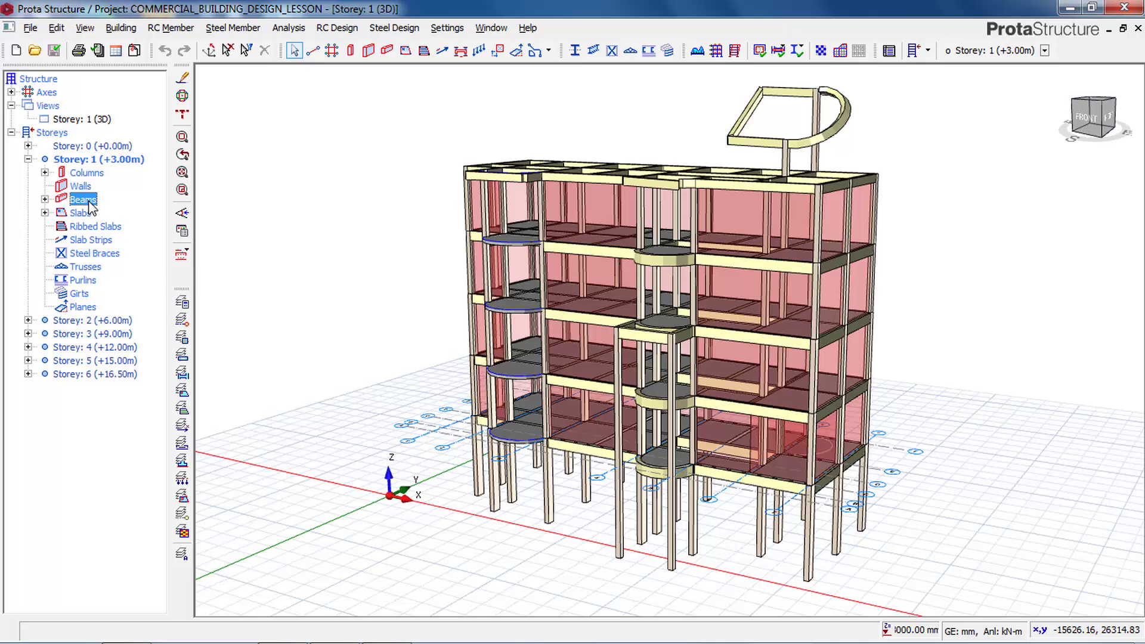
- Review the Storey 1 beam section design and detailing table, then close it
right_click(90, 205)
left_click(153, 282)
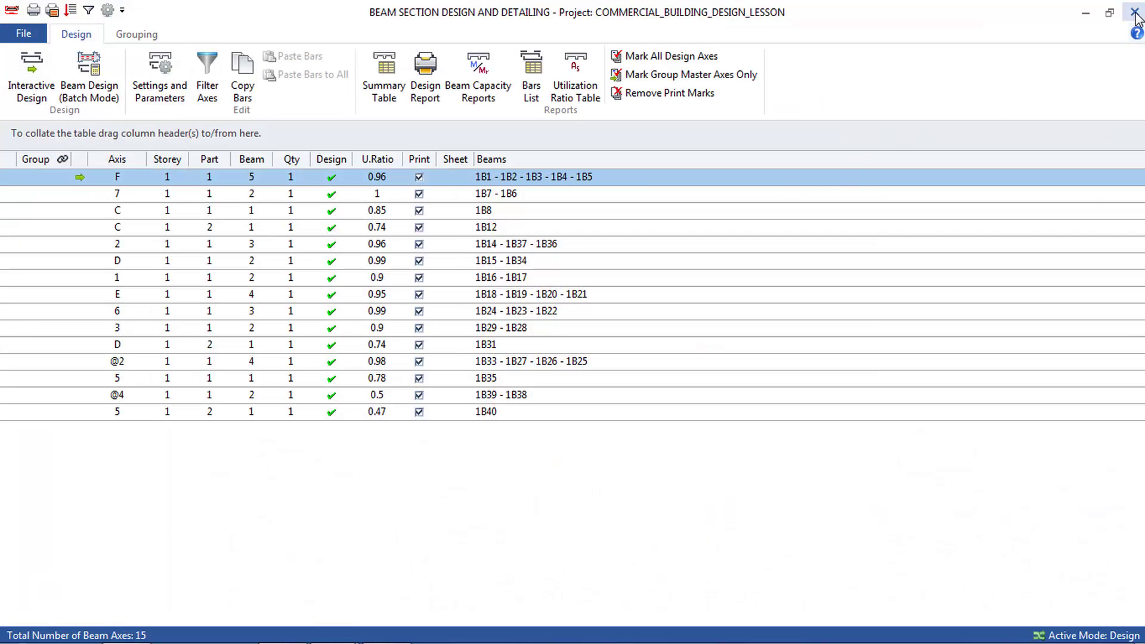
left_click(1135, 11)
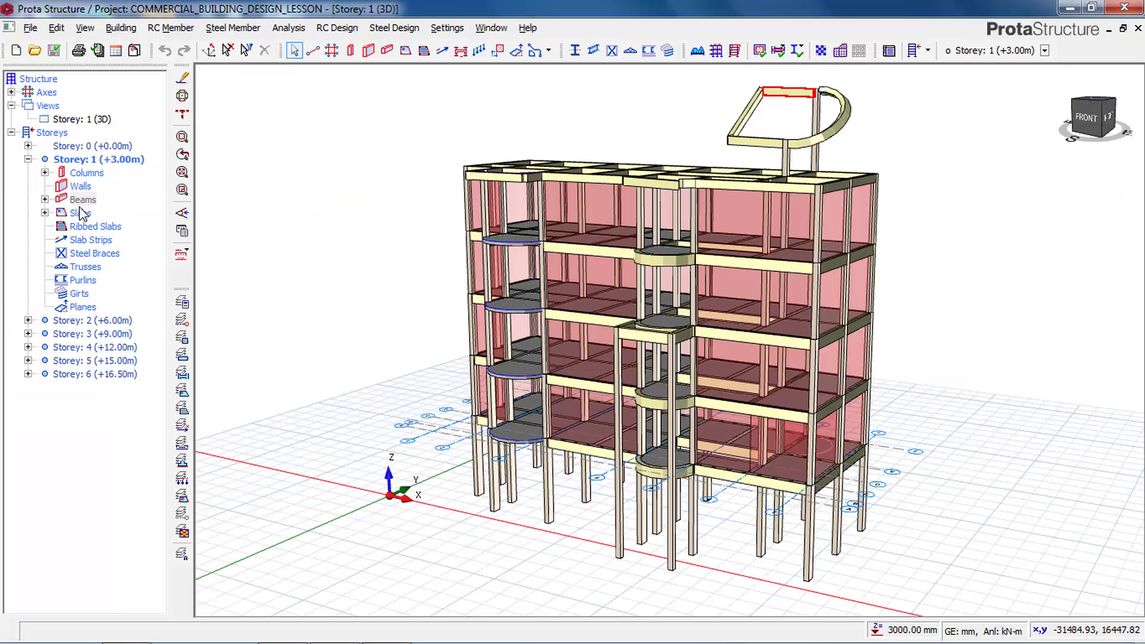
- Review the column section design and detailing results for the current storey, Storey 1, and close the table
left_click(86, 173)
right_click(88, 174)
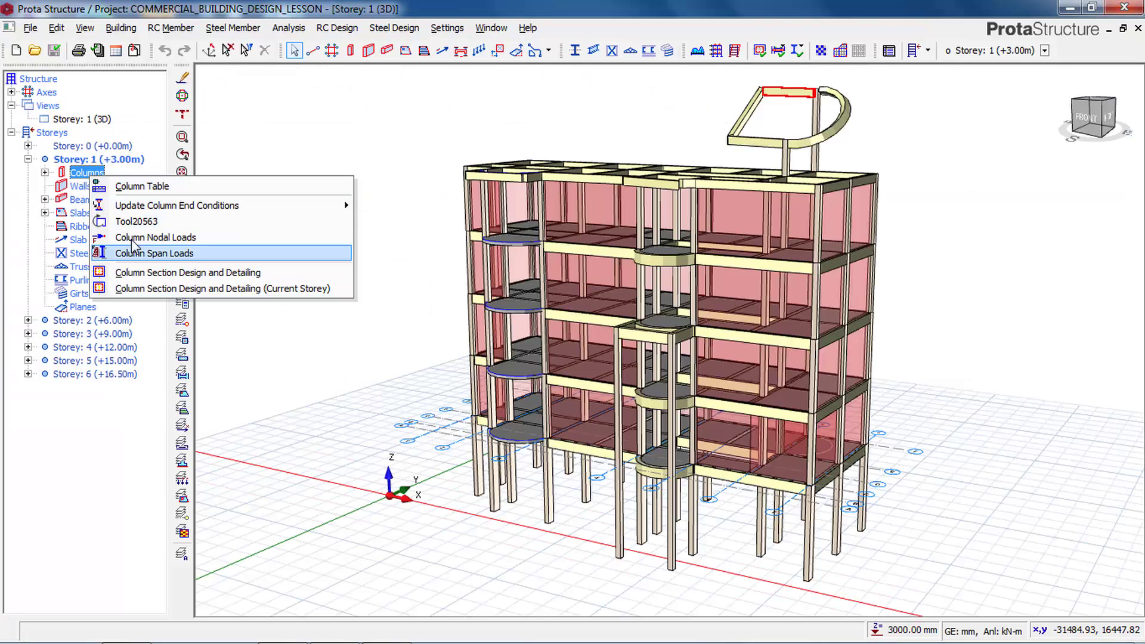
left_click(158, 290)
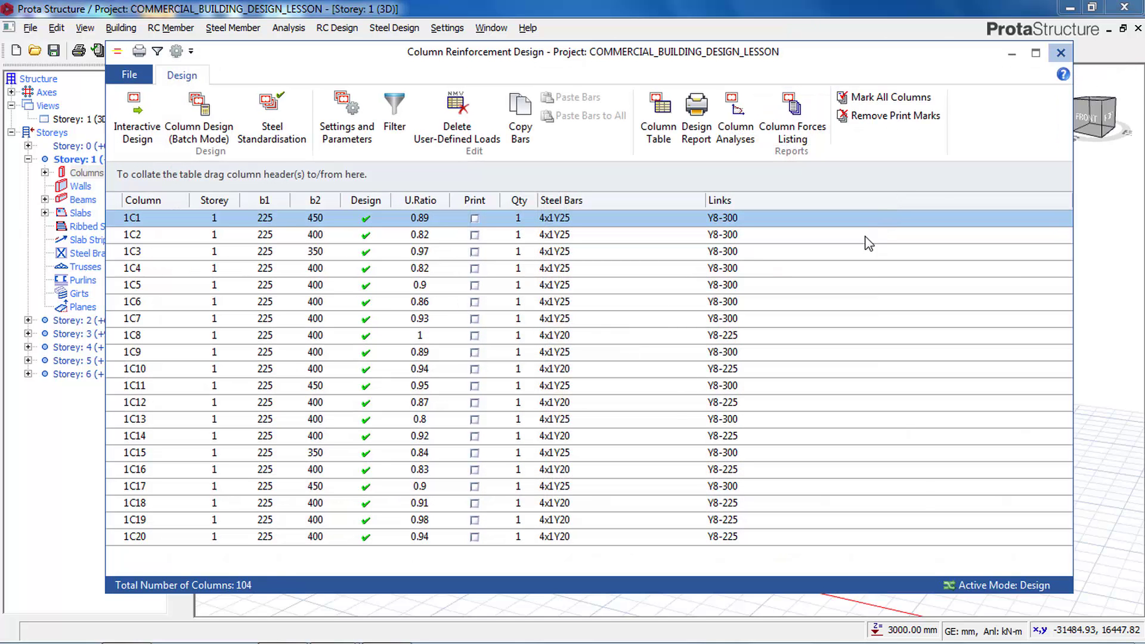
left_click(1060, 54)
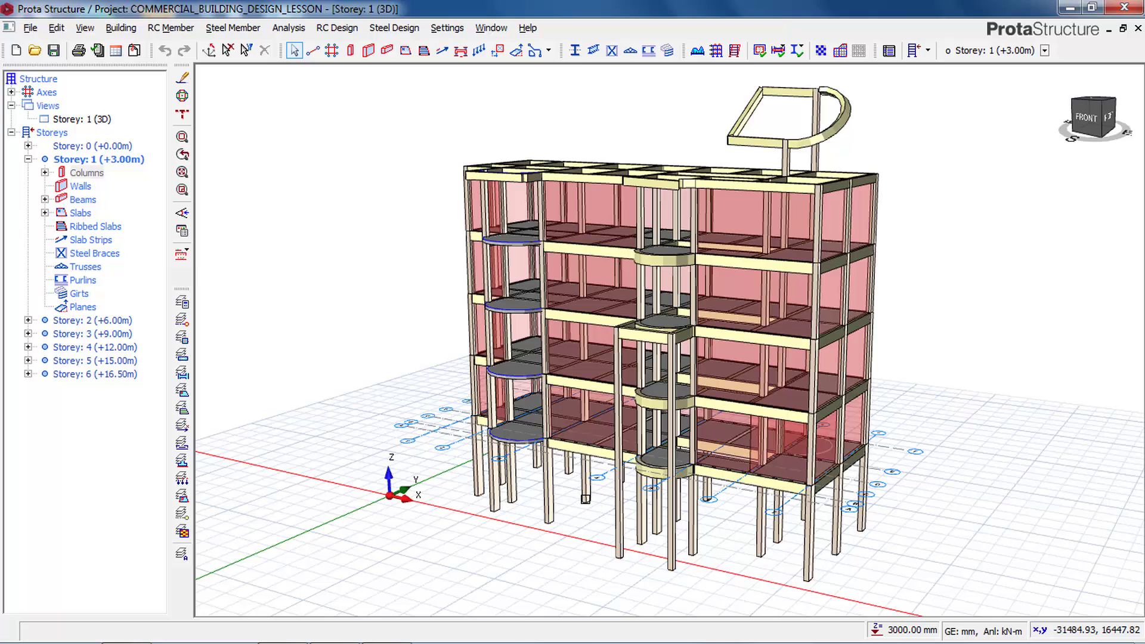
- Make Storey 0 the active storey, switch its view to plan, and save the project
mouse_move(585, 498)
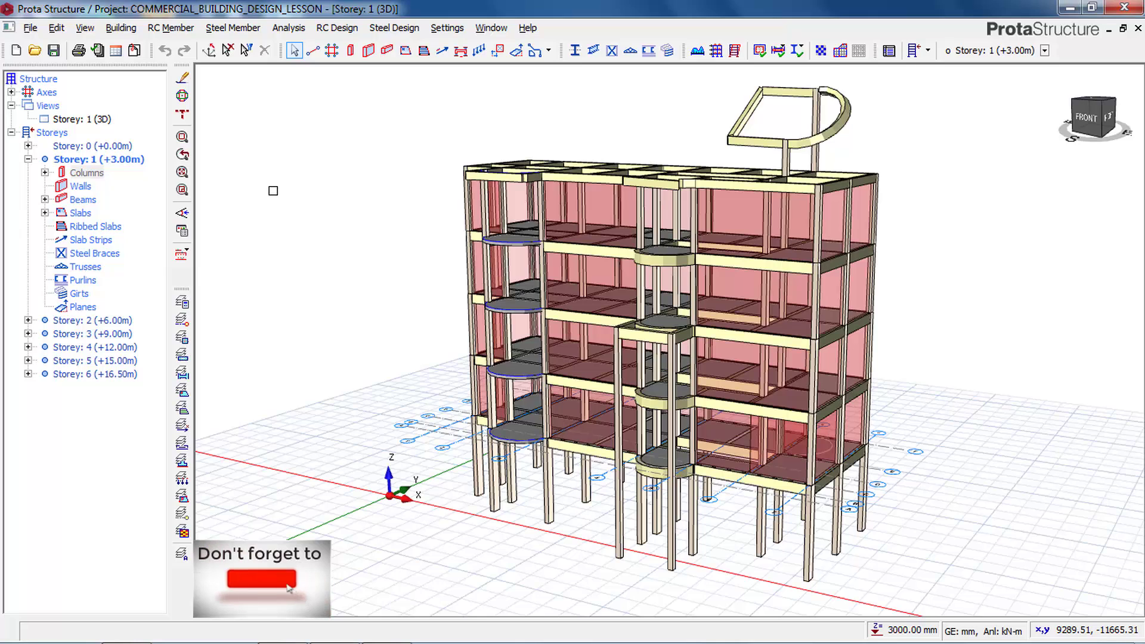
double_click(95, 147)
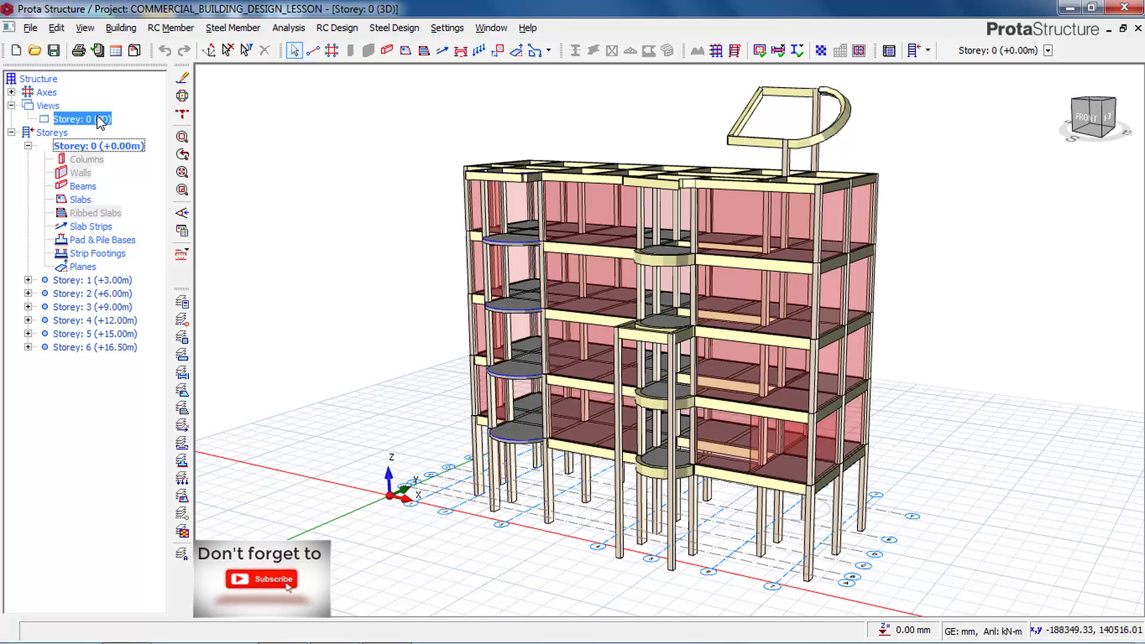
right_click(101, 122)
left_click(131, 125)
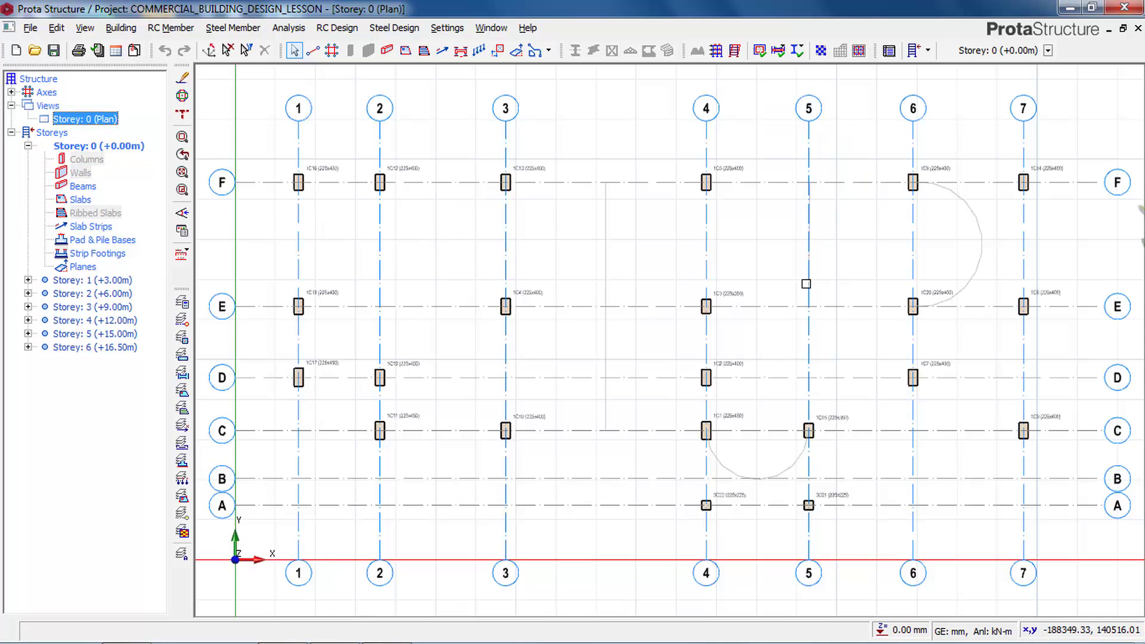
left_click(53, 50)
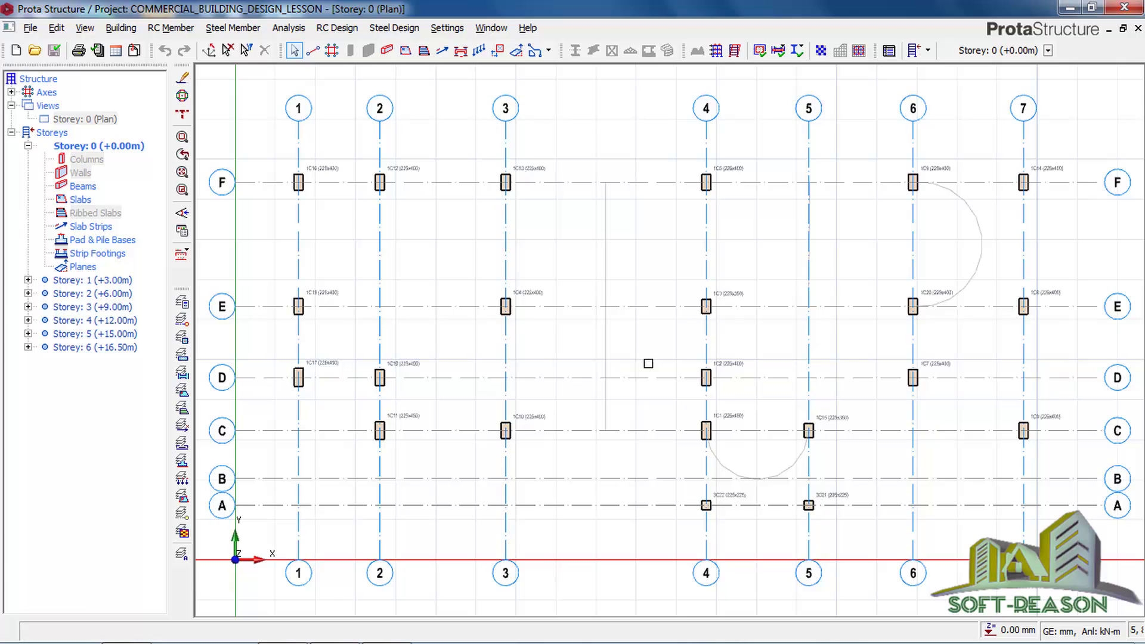
- Insert foundation beams 450 mm wide and 1500 mm high along axis F from axis 7 to axis 1
scroll(649, 363, "down", 2)
scroll(636, 361, "up", 1)
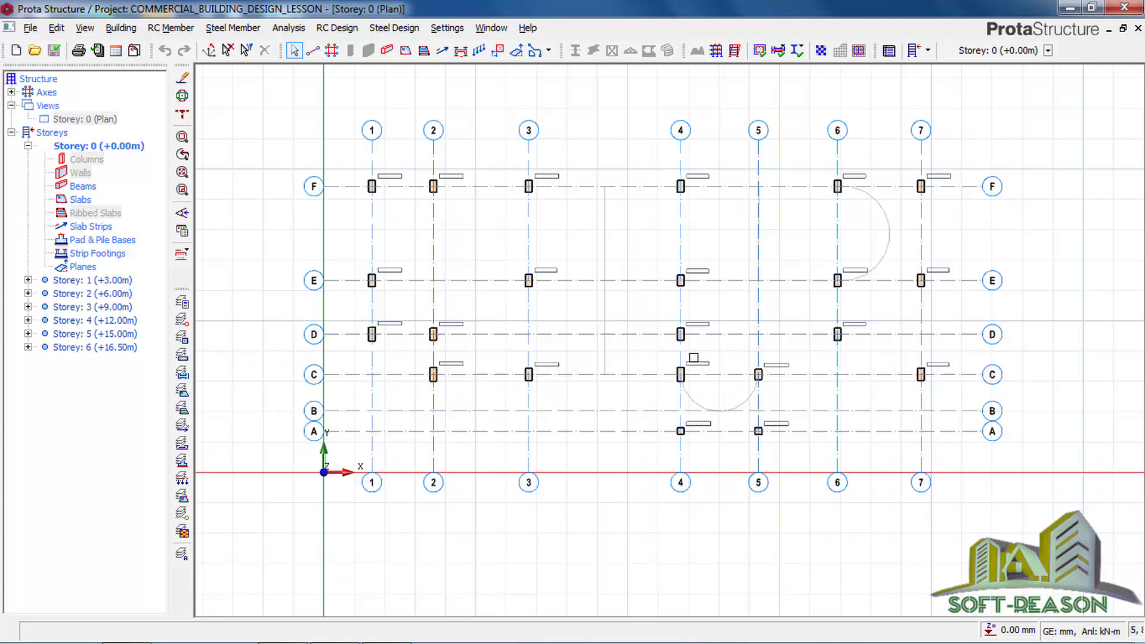
left_click(682, 371)
left_click(386, 50)
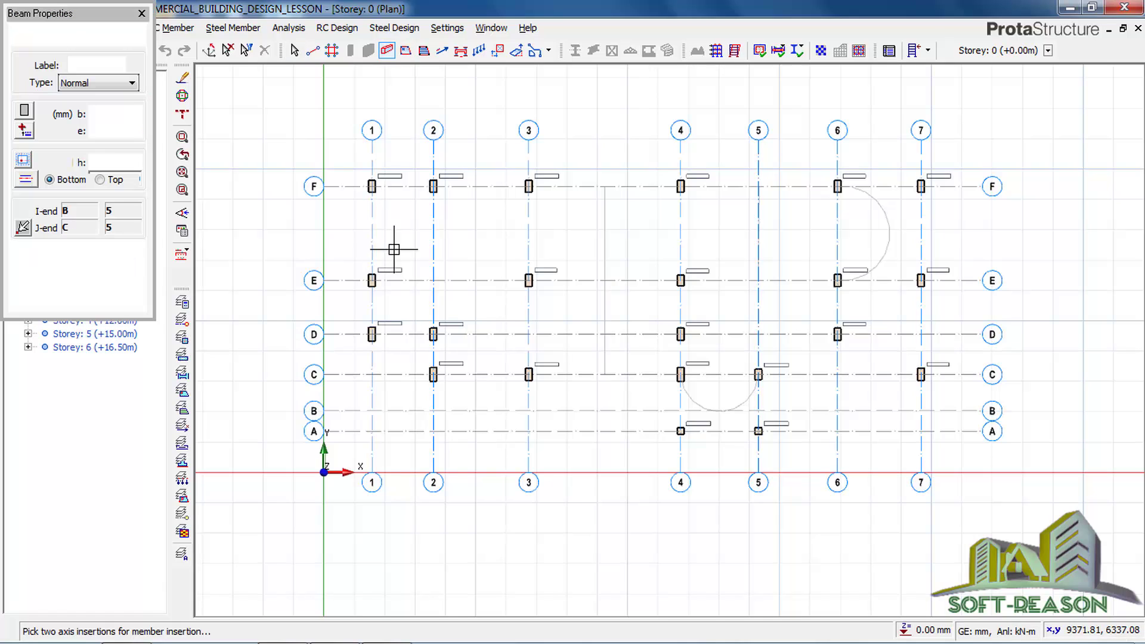
left_click(115, 116)
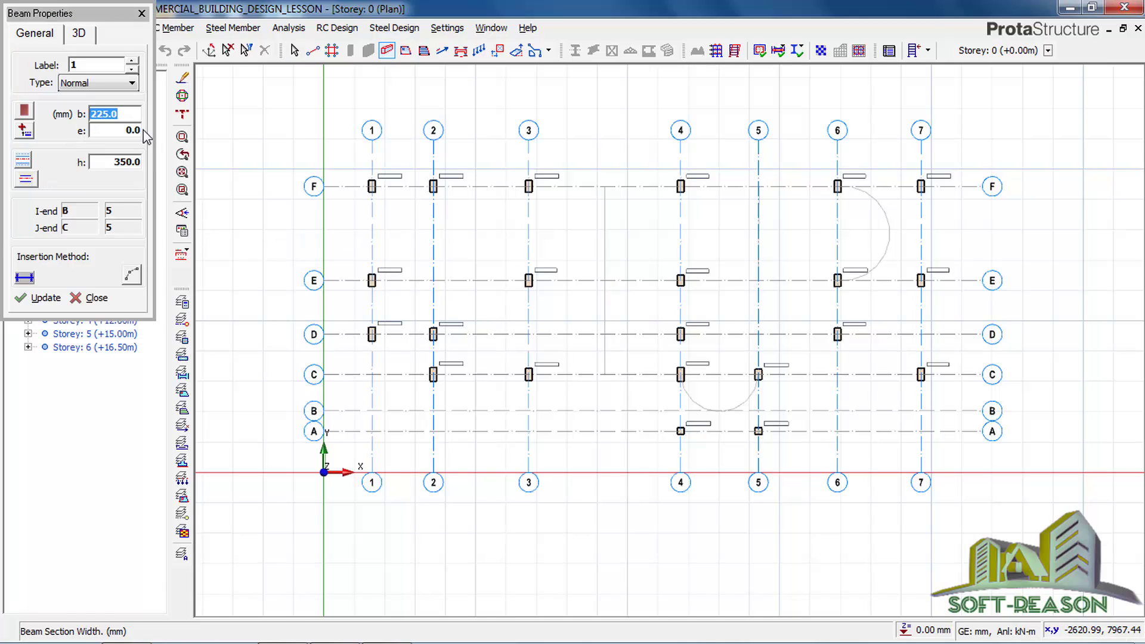
type("450")
left_click(106, 166)
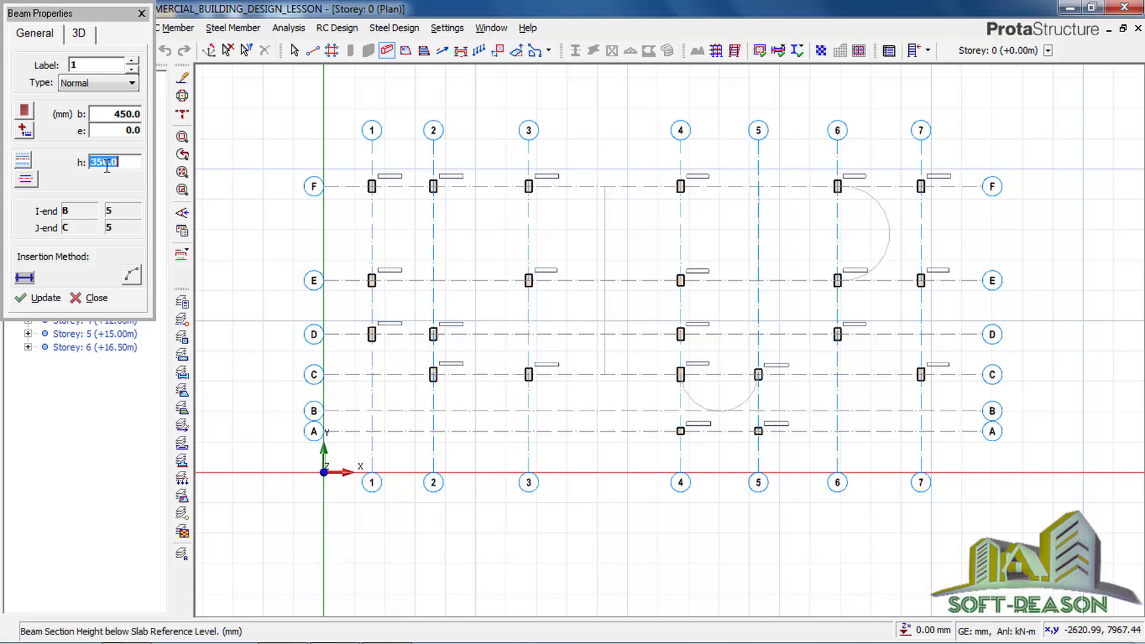
type("1500")
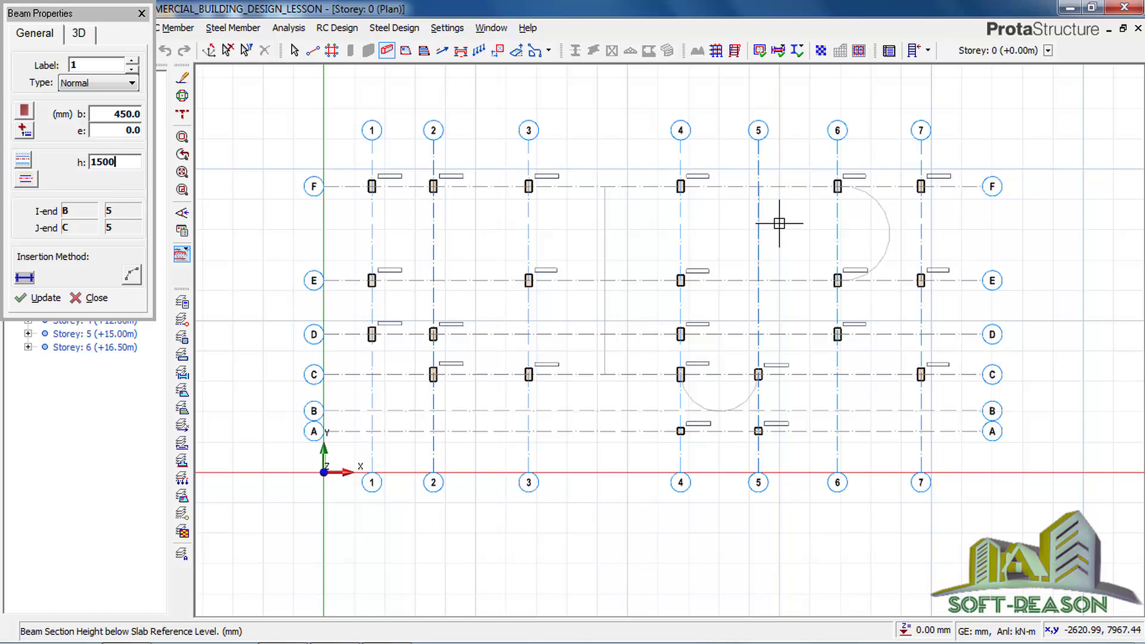
left_click(919, 186)
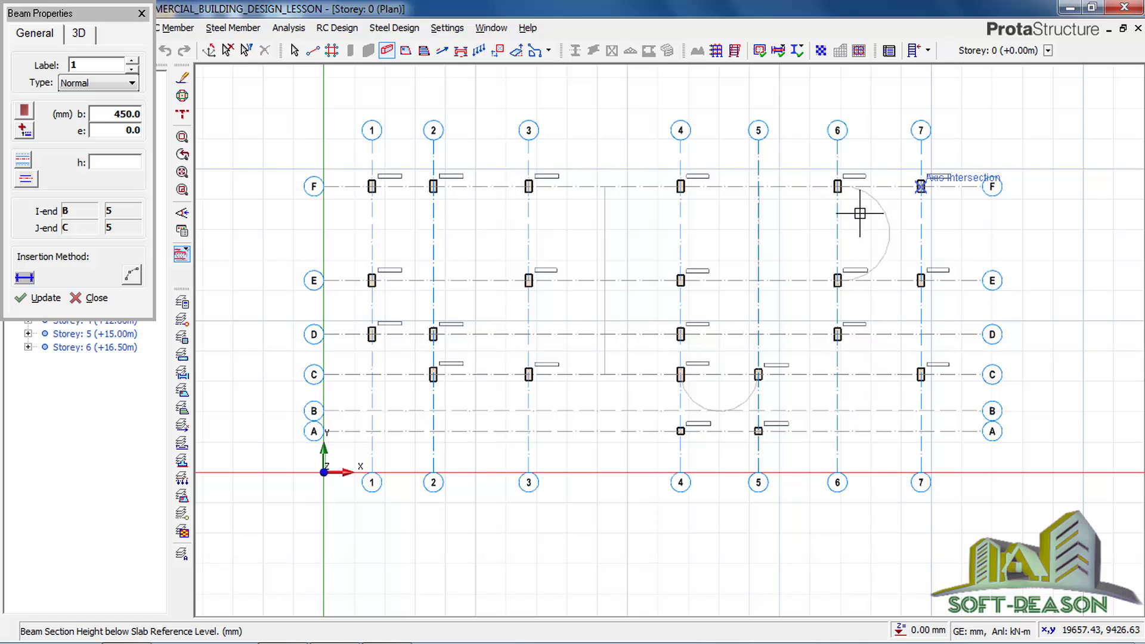
left_click(837, 186)
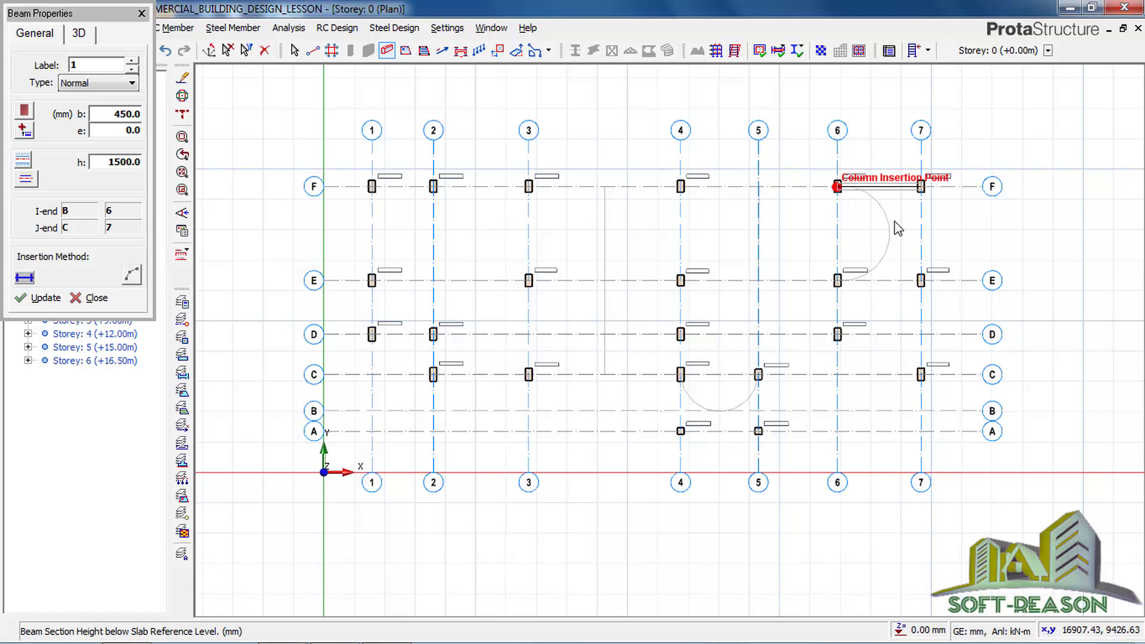
left_click(682, 187)
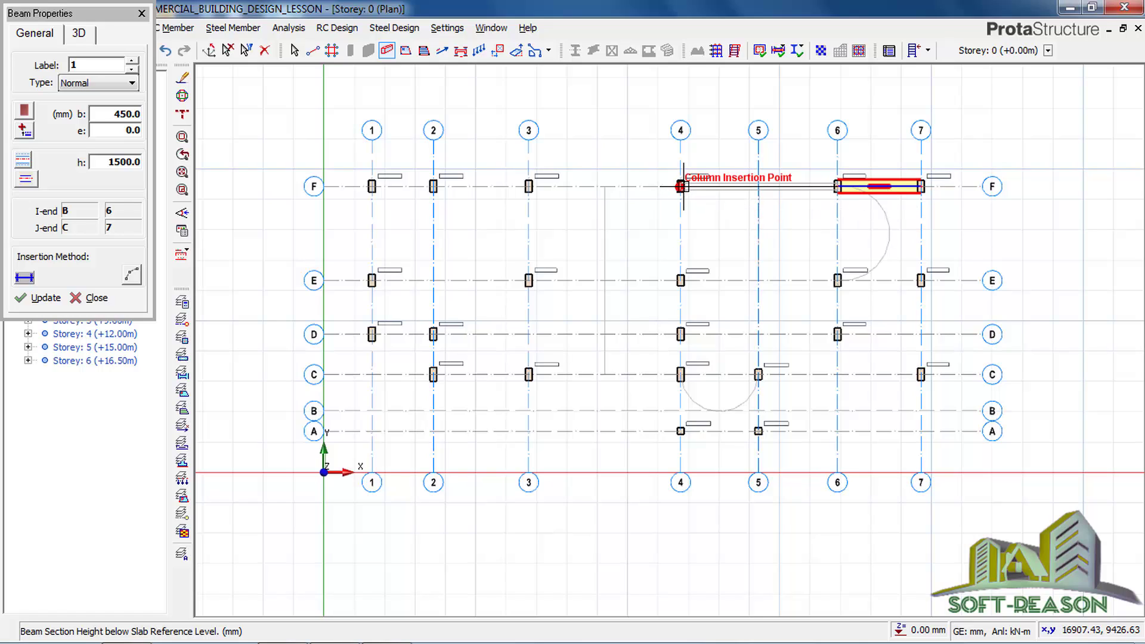
left_click(529, 186)
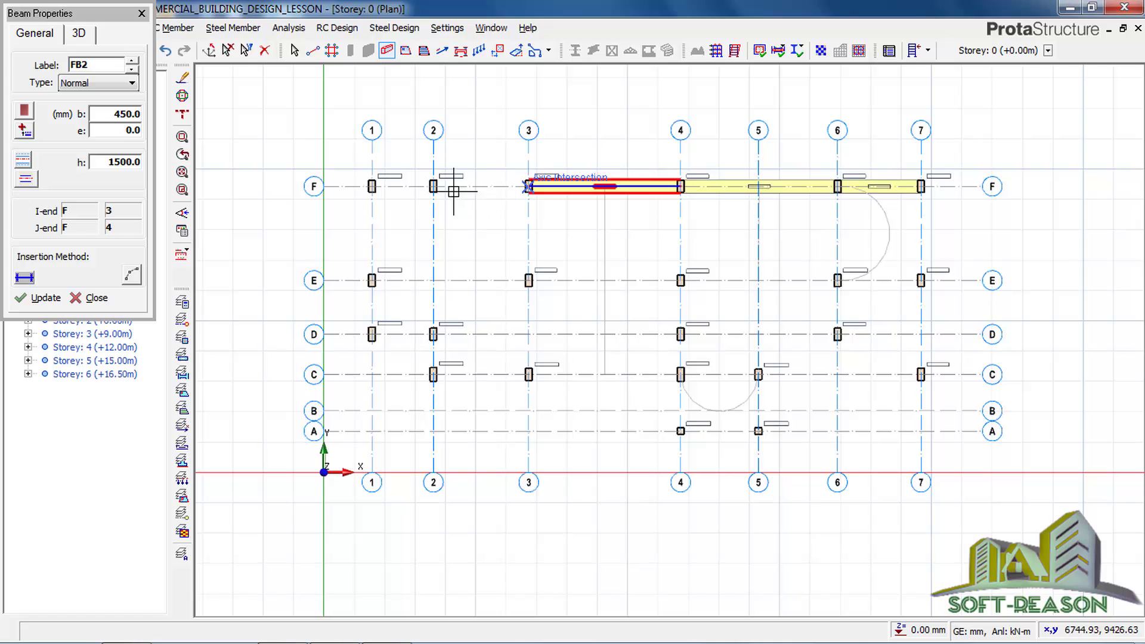
left_click(433, 186)
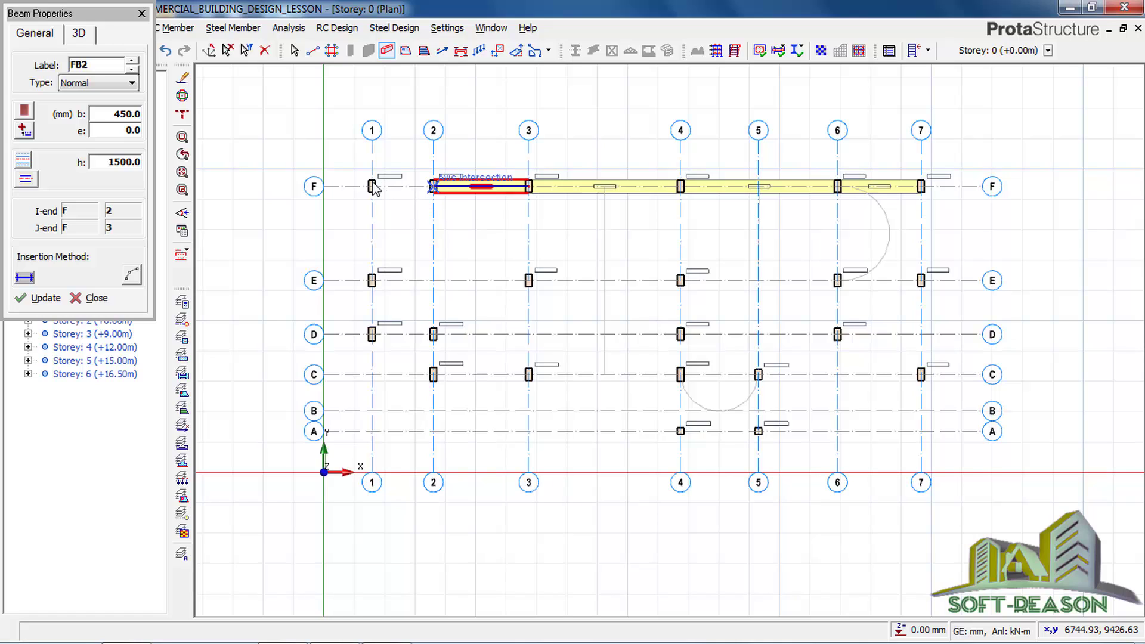
left_click(372, 186)
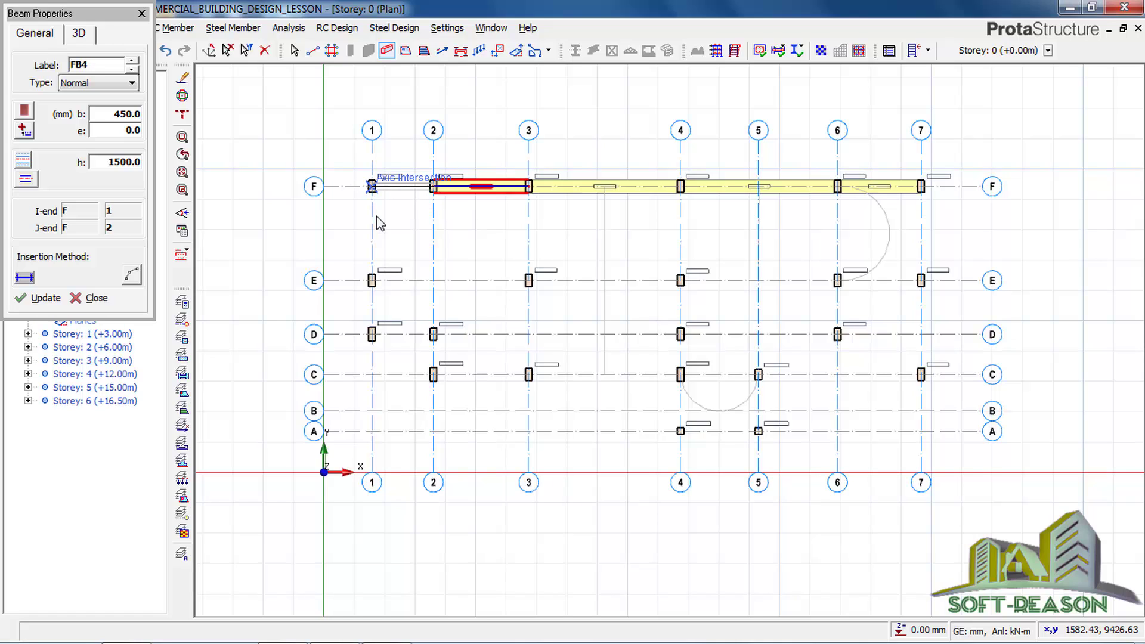
- Continue the perimeter beams along axis 1 to D, D to axis 2, axis 2 to C, C to axis 7, and axis 7 back to F
left_click(372, 333)
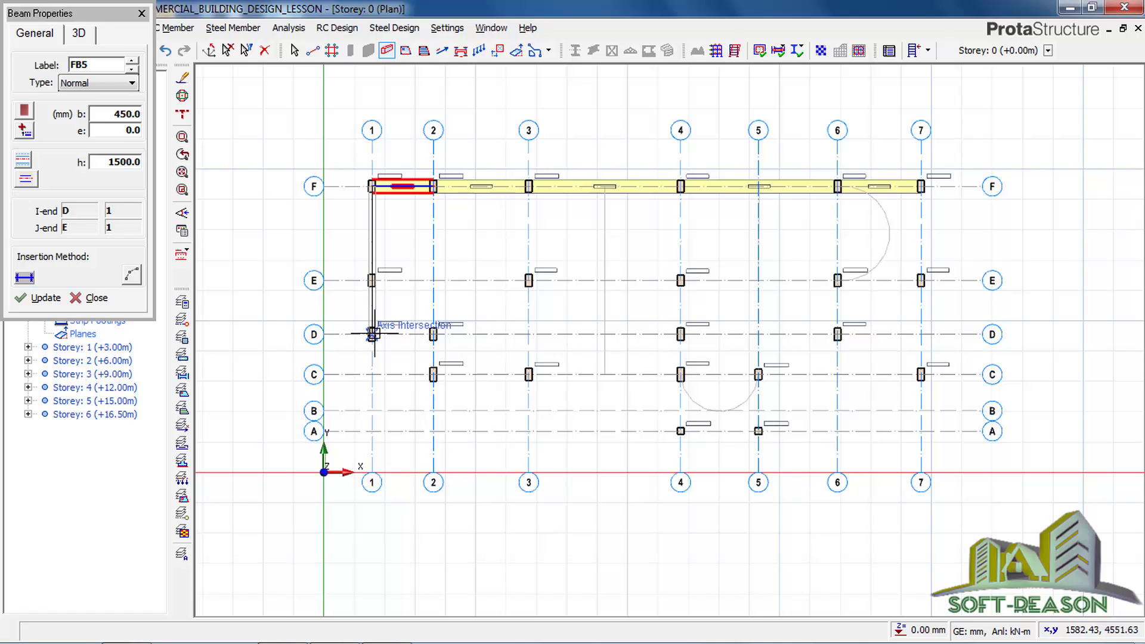
left_click(433, 374)
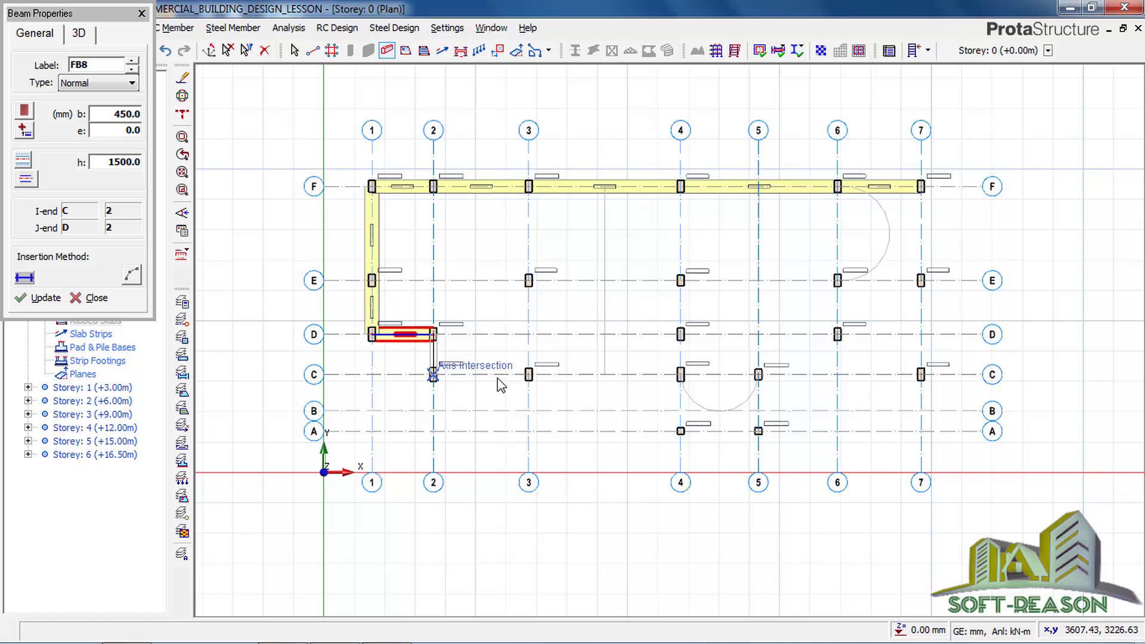
left_click(527, 374)
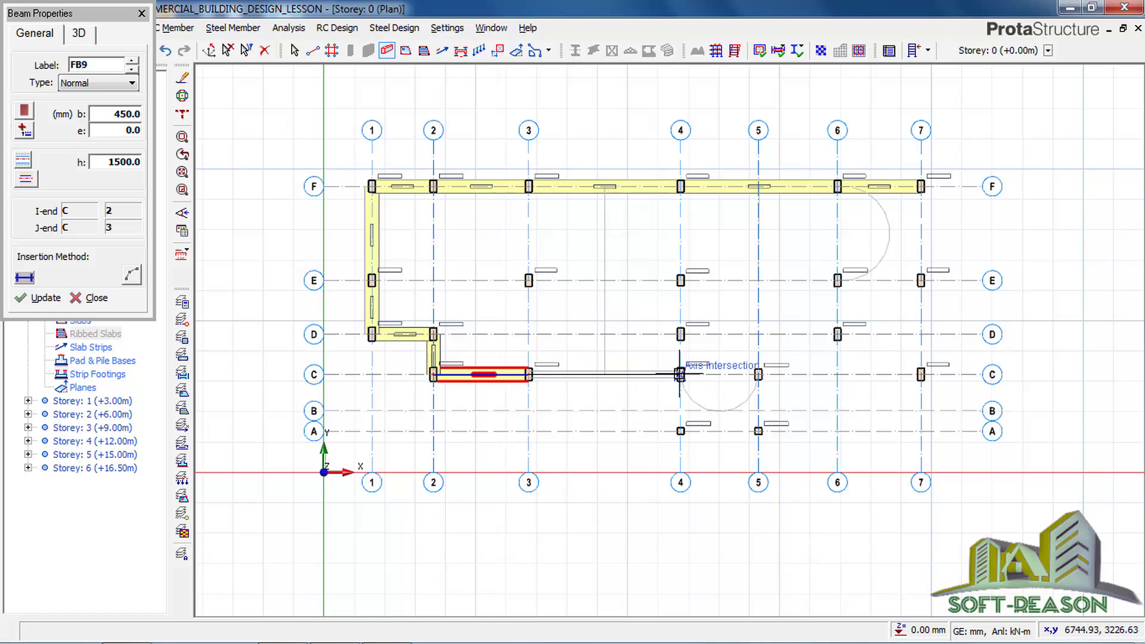
left_click(759, 375)
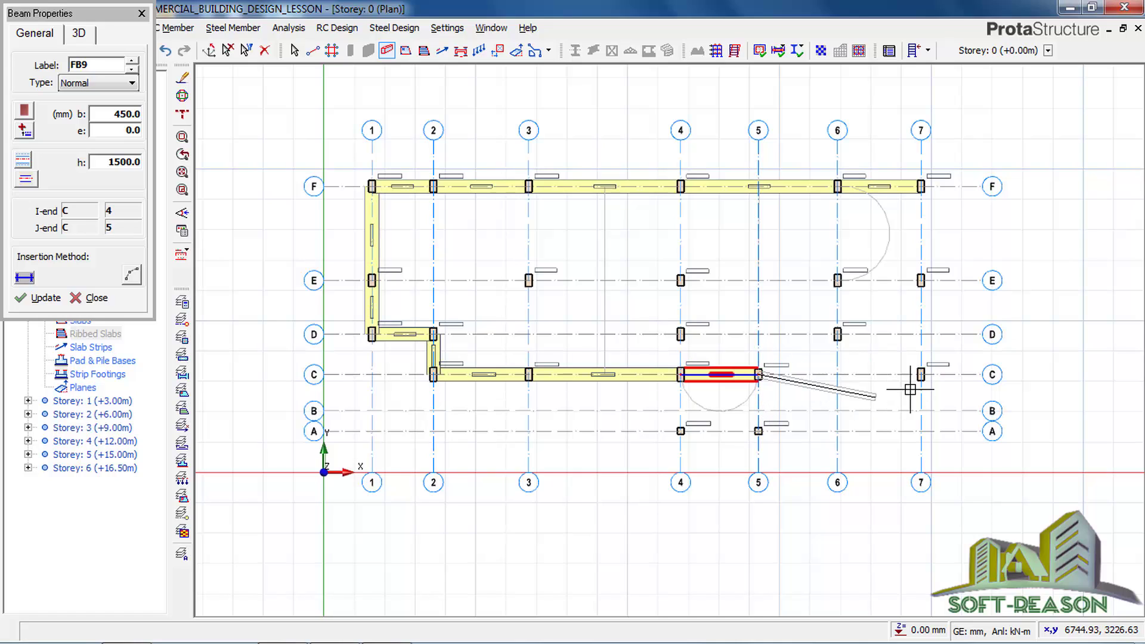
left_click(921, 374)
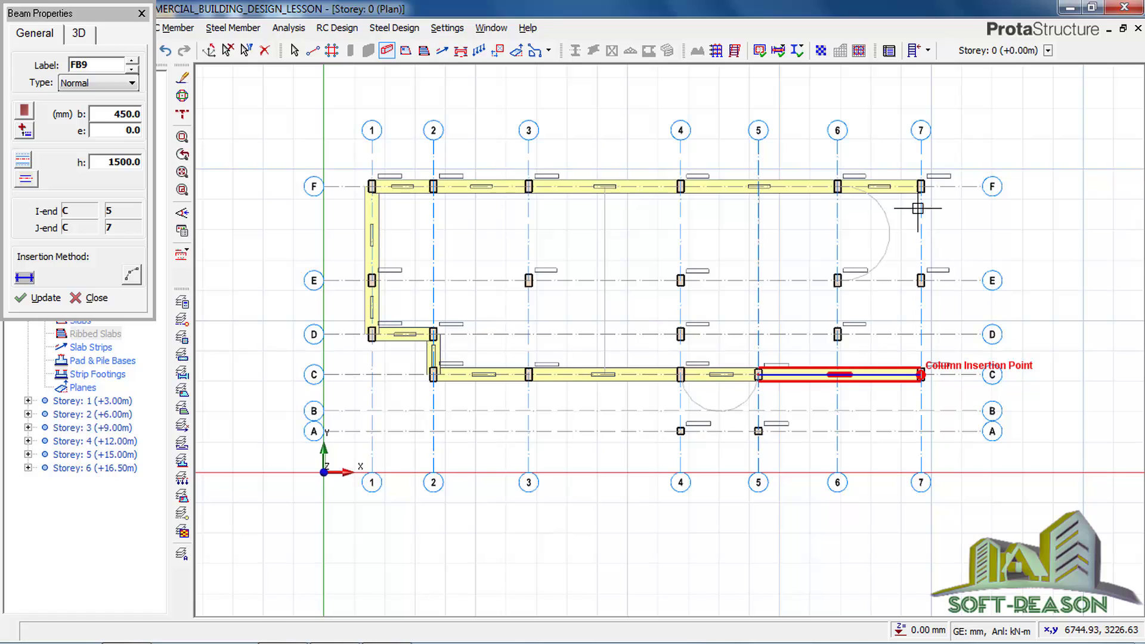
left_click(921, 187)
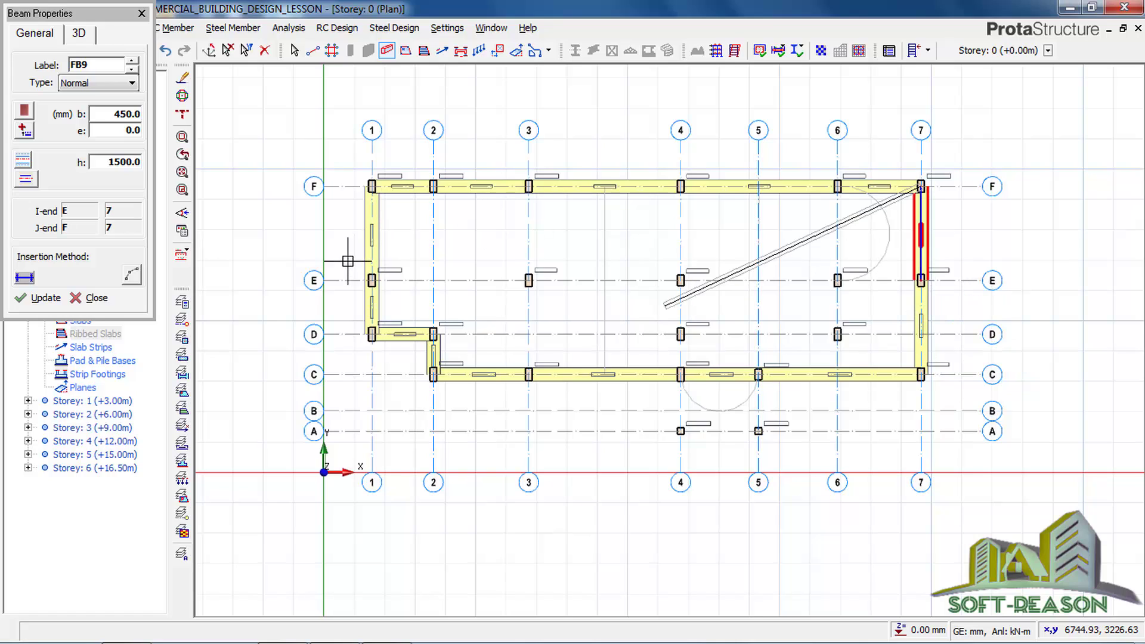
right_click(659, 102)
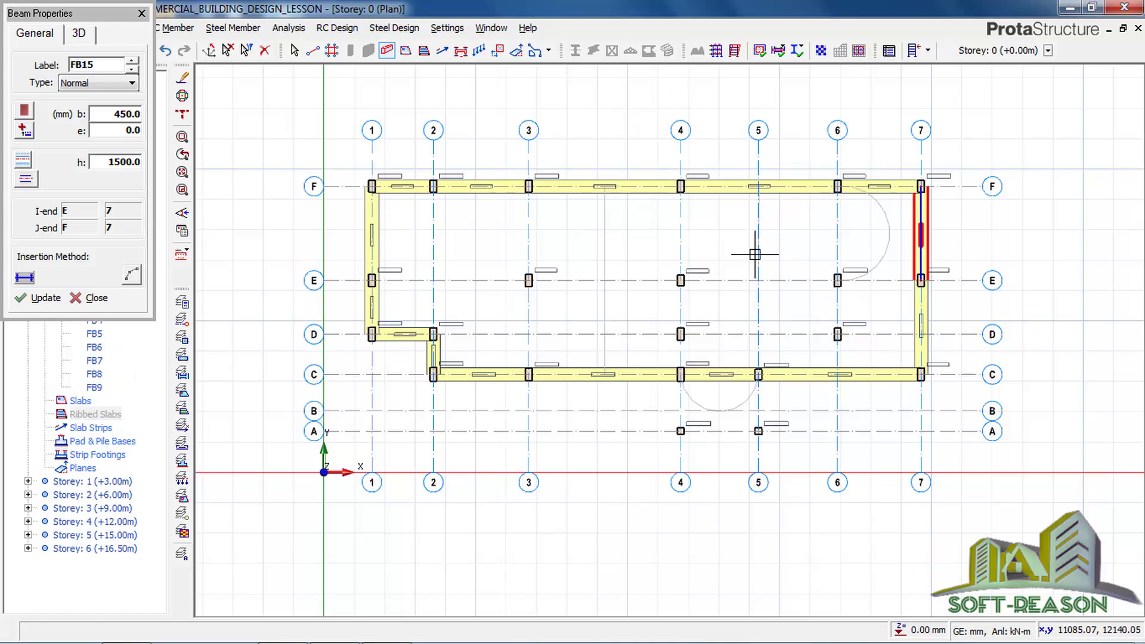
left_click(96, 298)
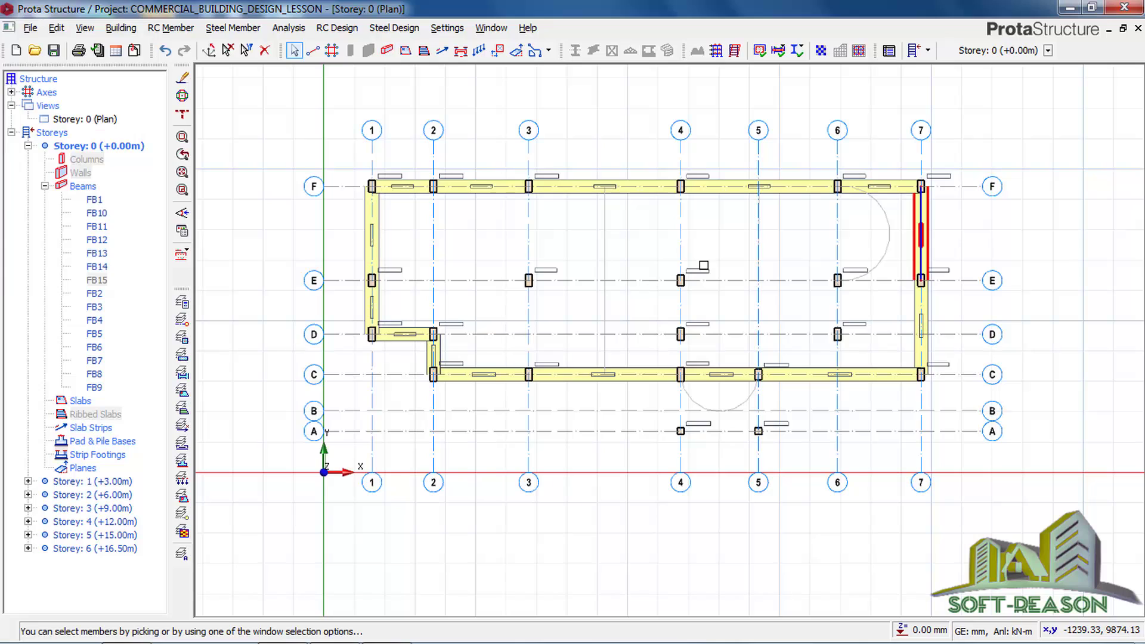
- Insert foundation beams 225 mm wide and 1500 mm high along axis 4 from axis A to axis F
left_click(387, 50)
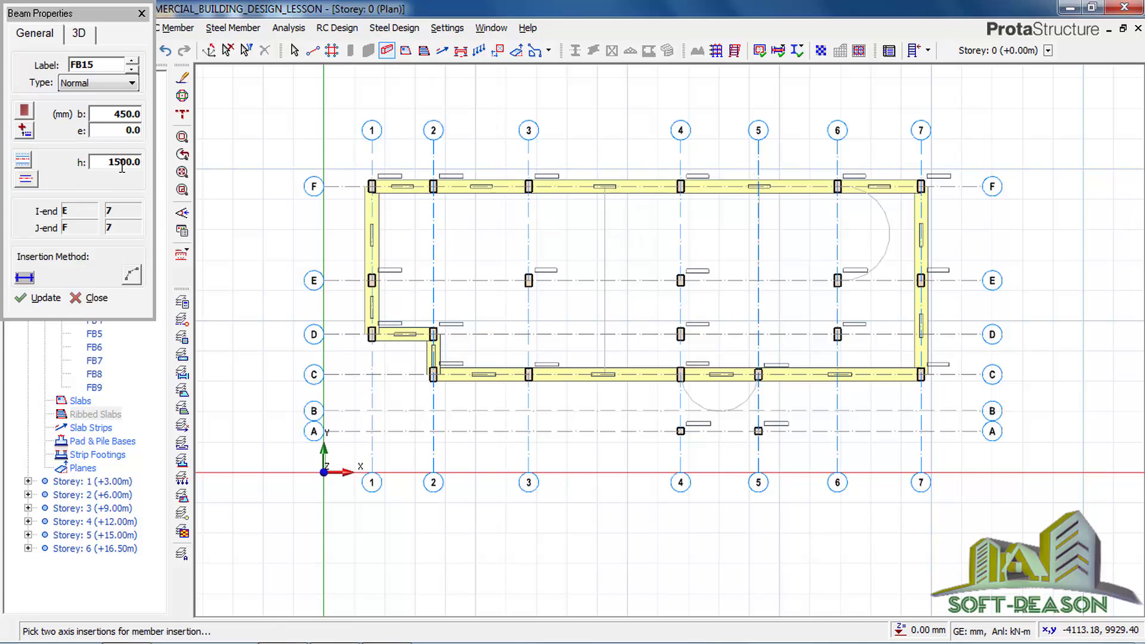
left_click(113, 119)
type("220")
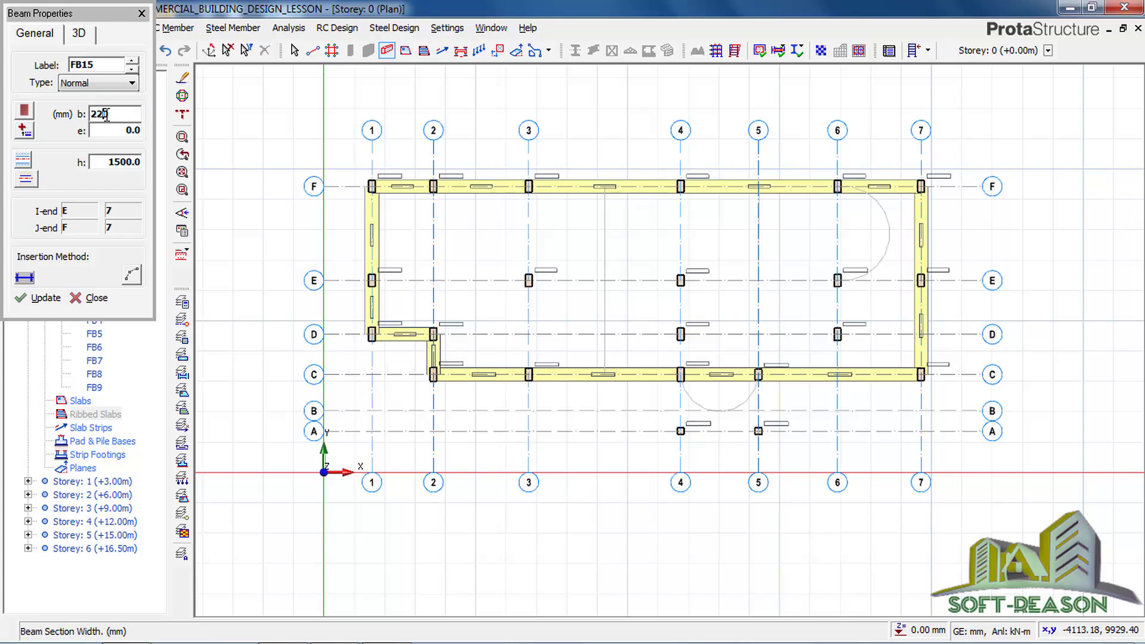
left_click_drag(105, 120, 112, 126)
left_click(680, 374)
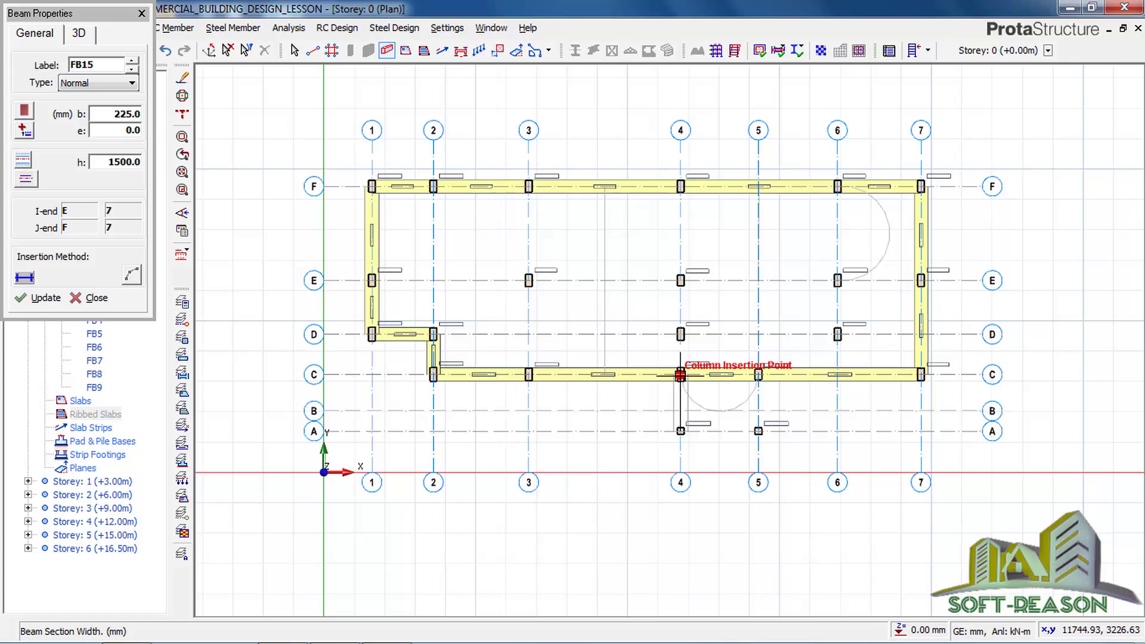
left_click(680, 374)
left_click(680, 323)
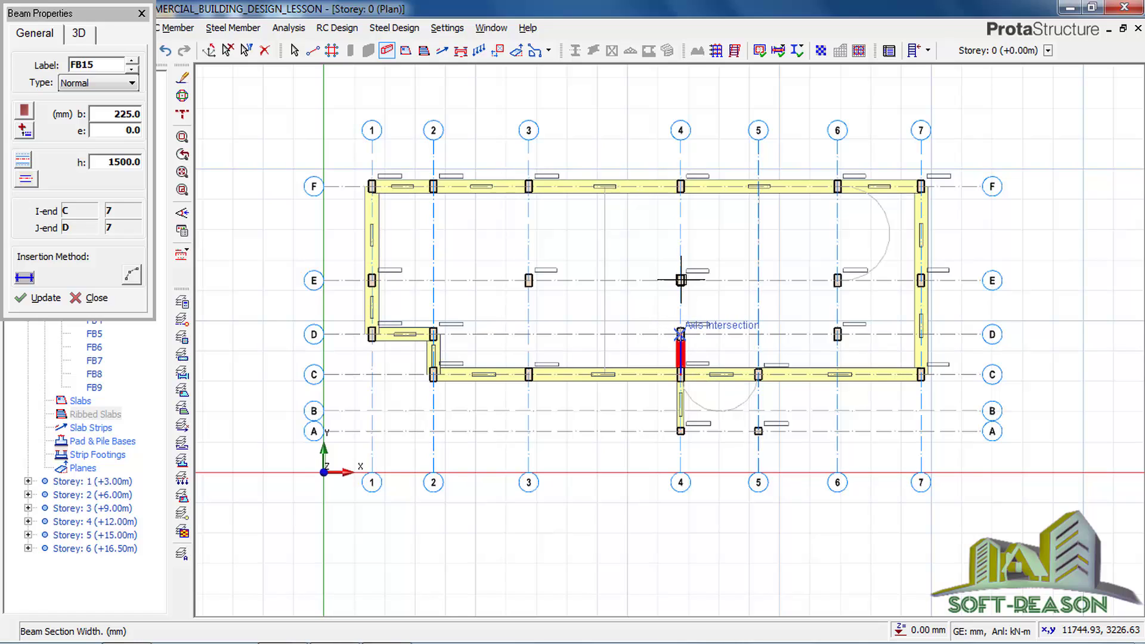
left_click(680, 279)
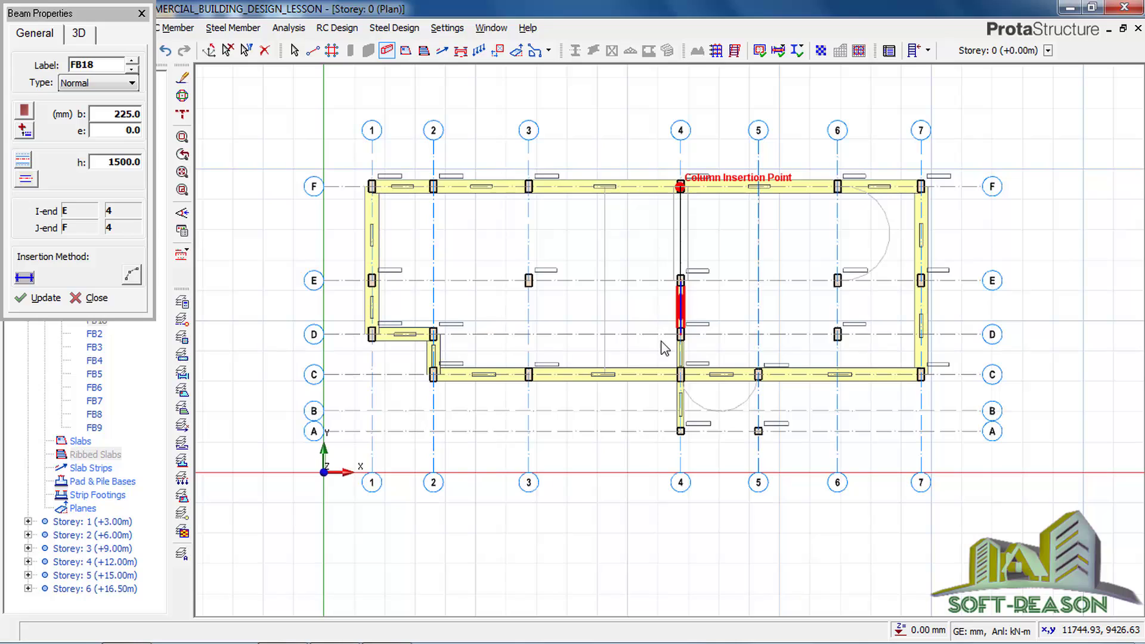
left_click(681, 186)
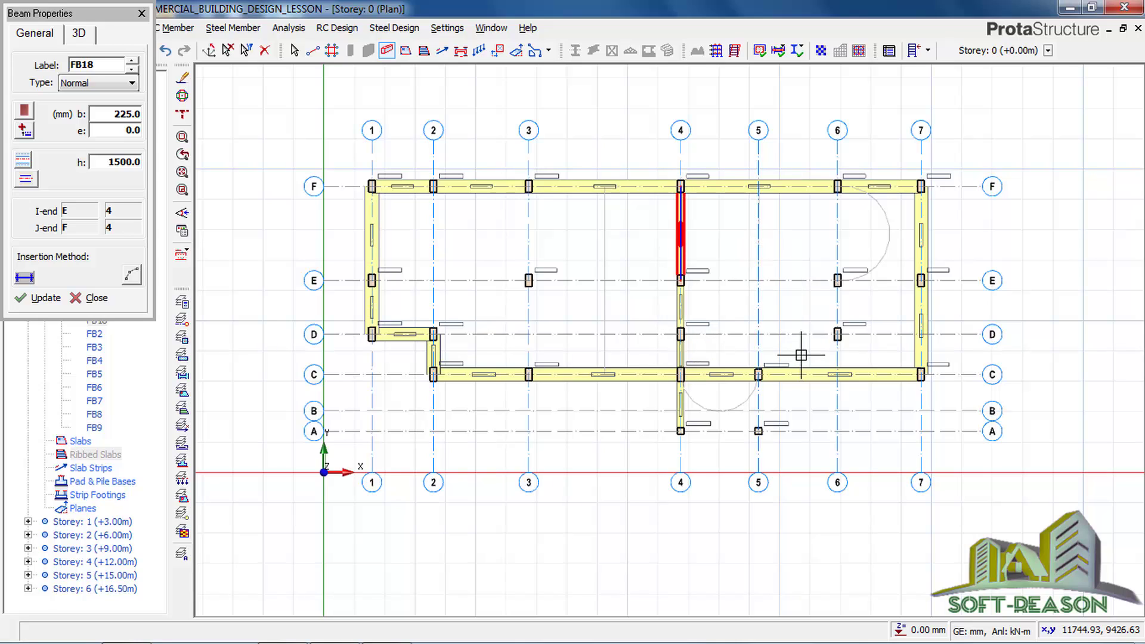
- Insert foundation beams 225 mm wide and 1500 mm high along axis 6 from axis C to axis F
left_click(840, 376)
left_click(838, 335)
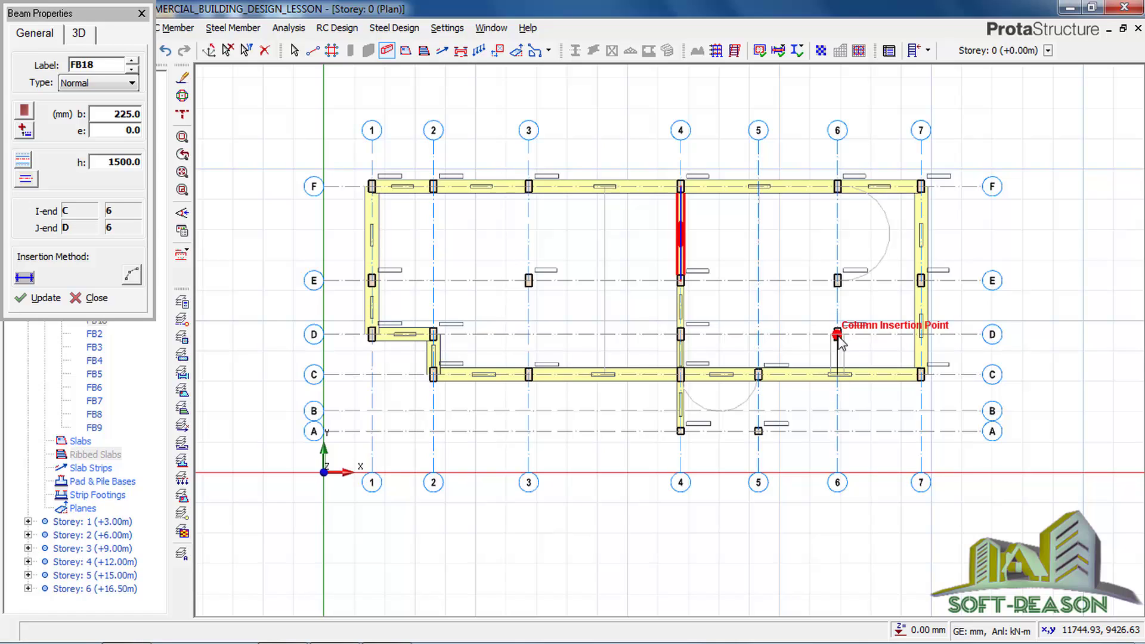
left_click(837, 280)
left_click(838, 186)
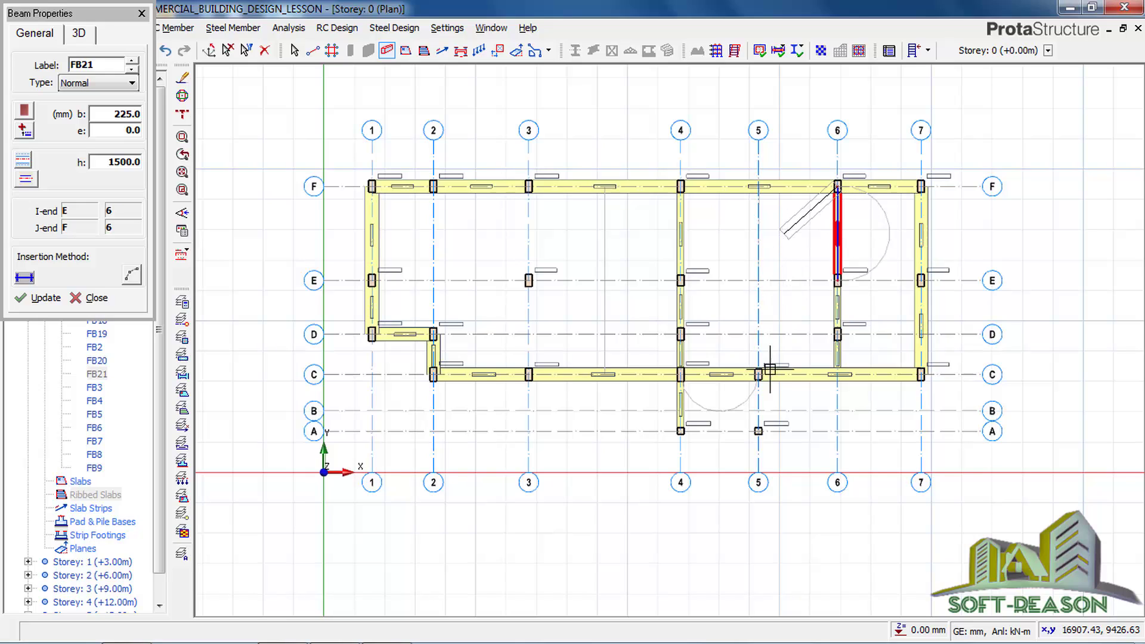
key("Escape")
- Insert 225 mm wide foundation beams along axis A from axis 4 to 5, continuing along axis 5 up to axis C
left_click(680, 432)
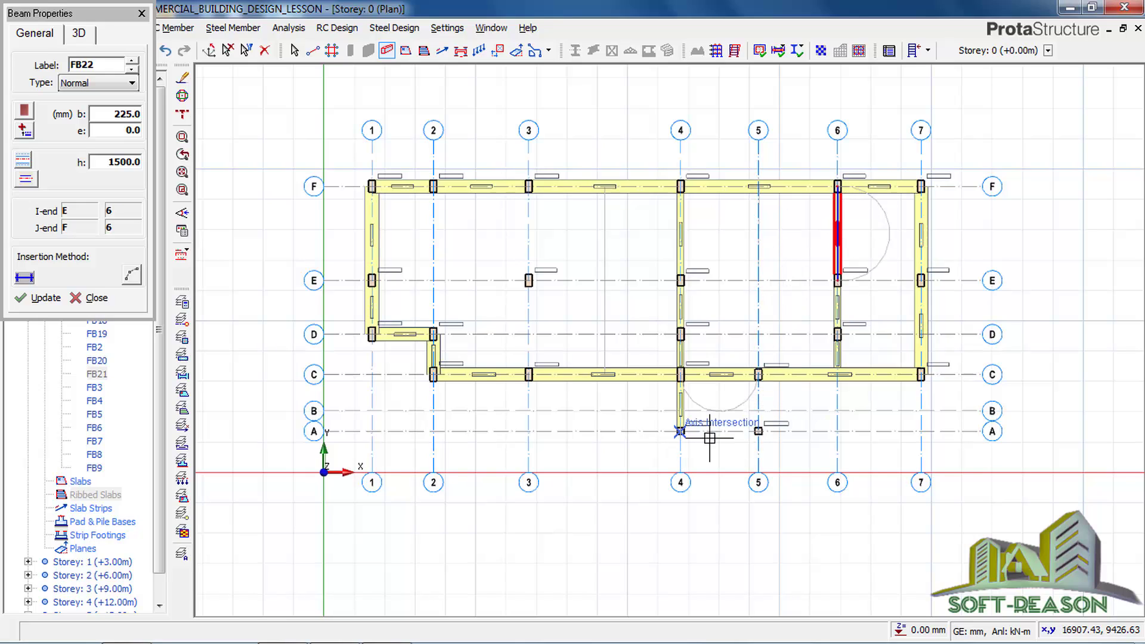
left_click(759, 431)
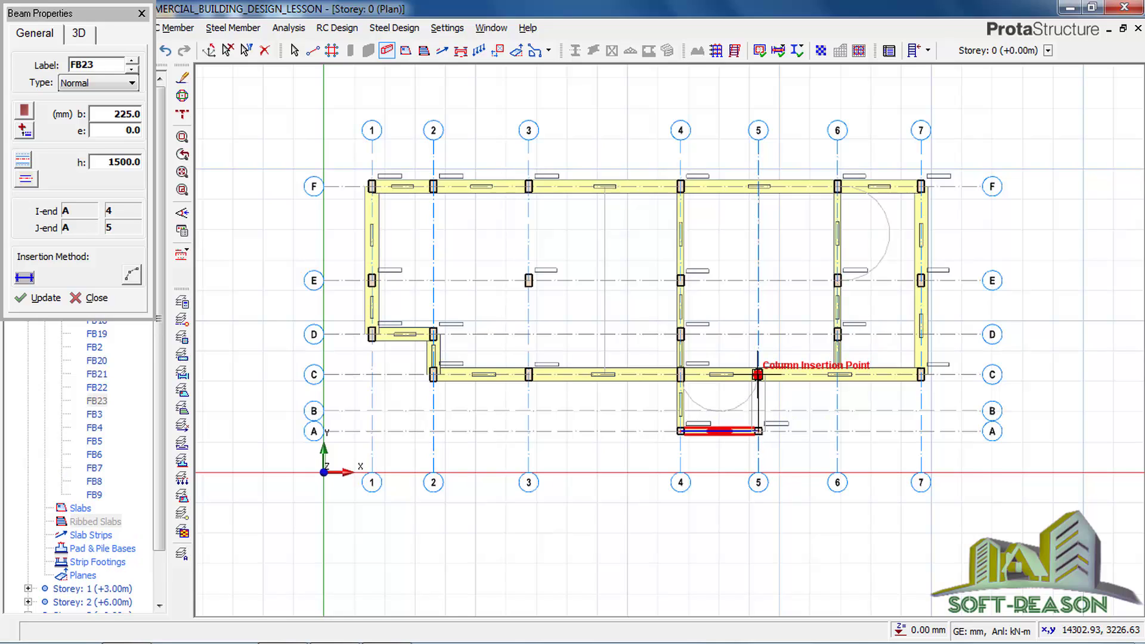
left_click(758, 375)
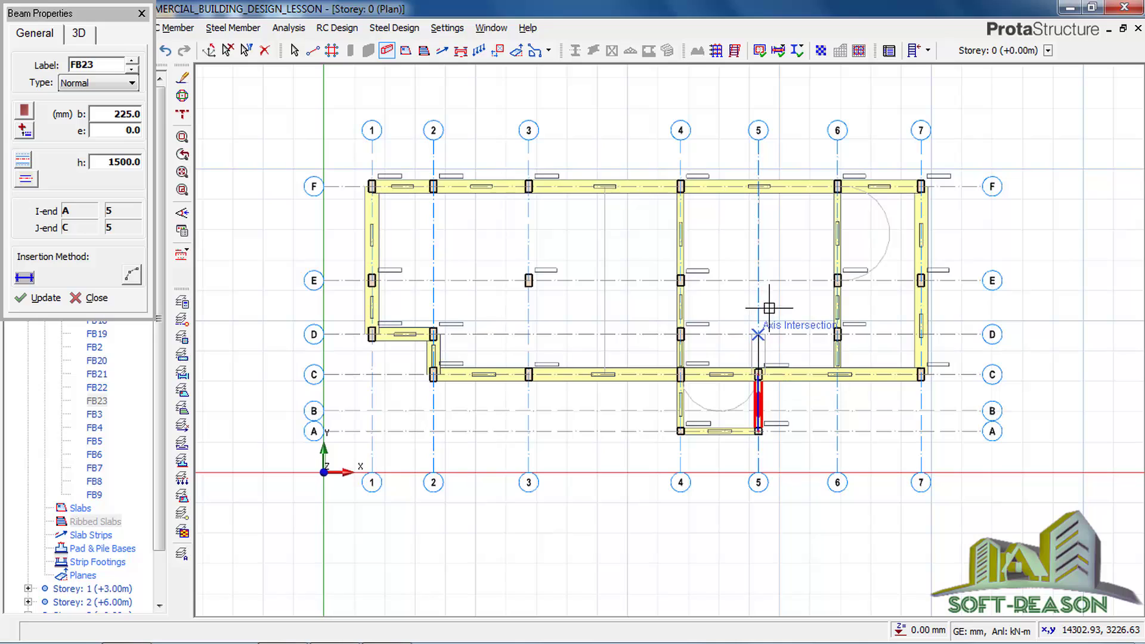
key("Escape")
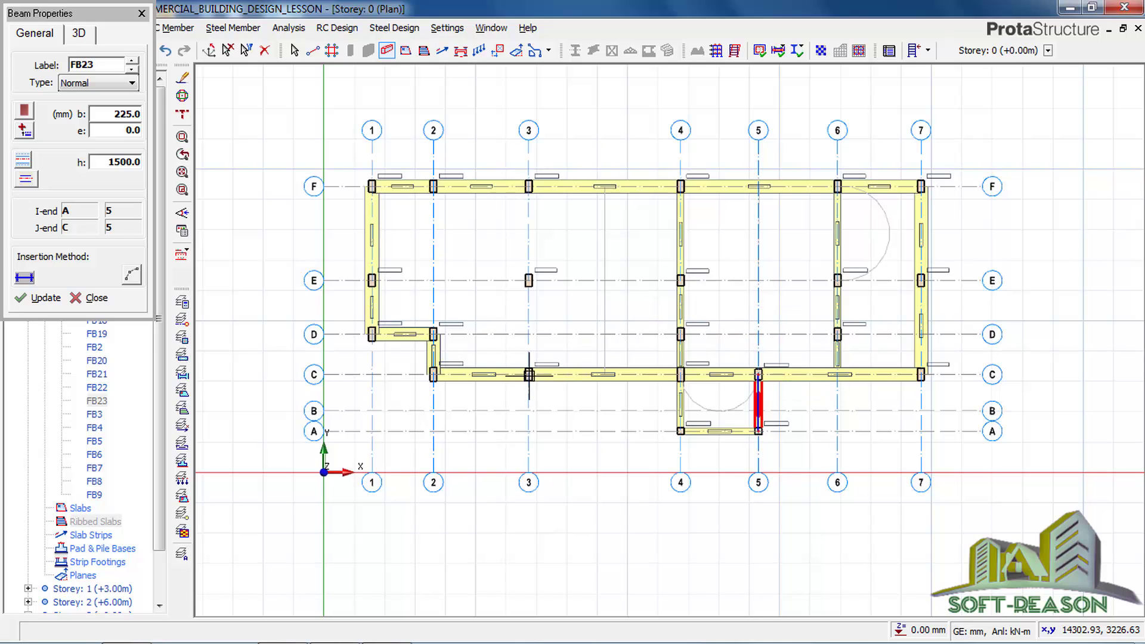
- Insert 225 mm wide foundation beams along axis 3 from C to F and along axis 2 from D to F
left_click(529, 374)
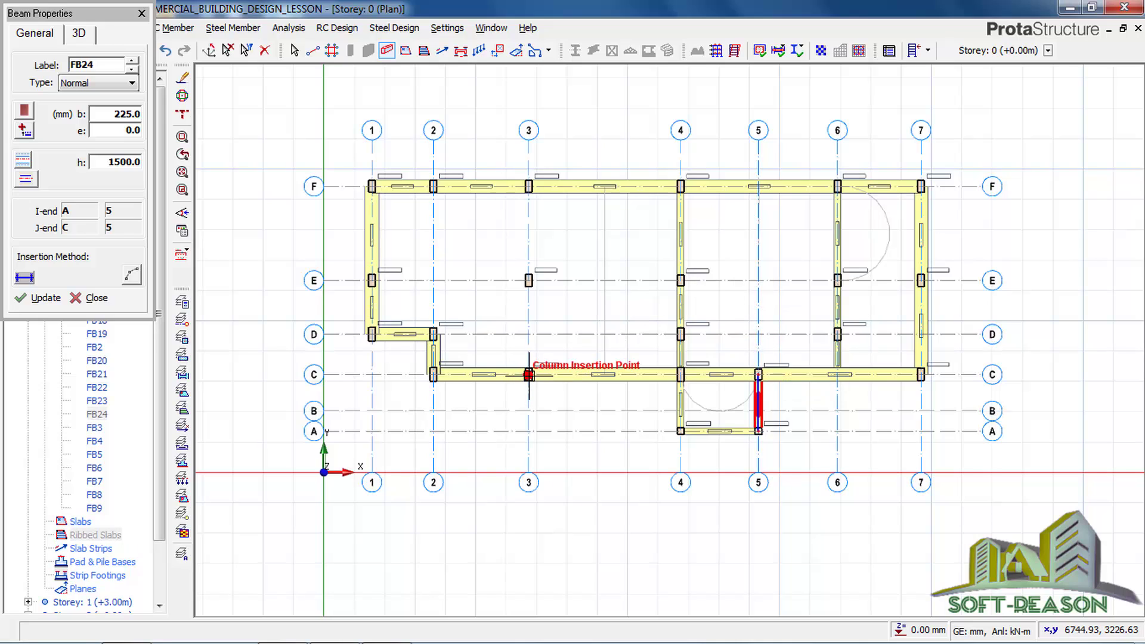
left_click(529, 281)
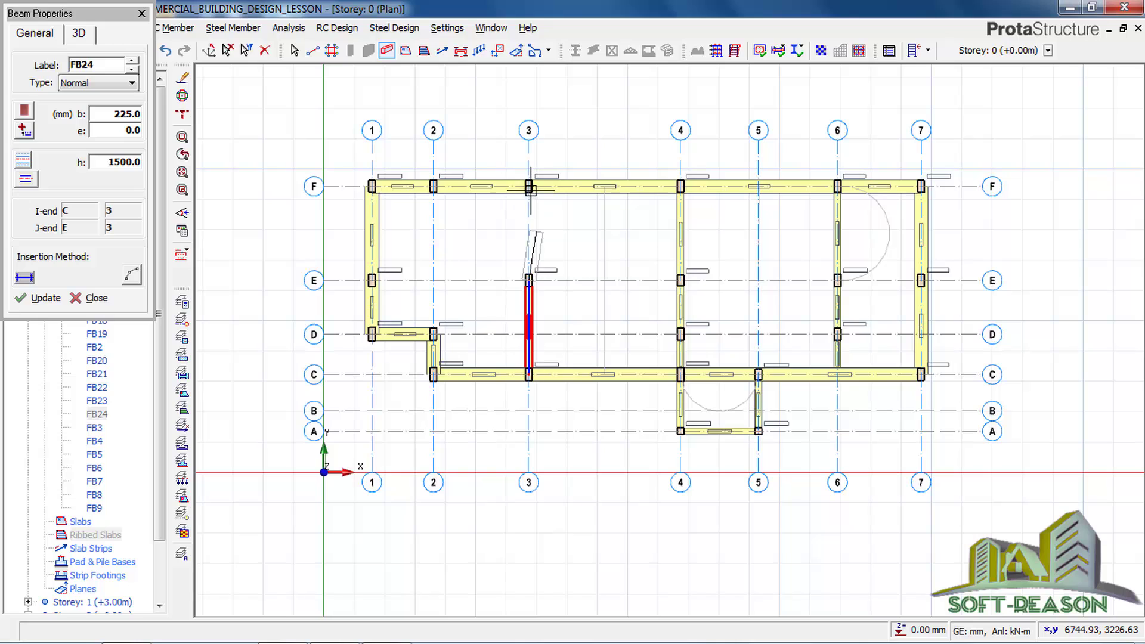
left_click(574, 245)
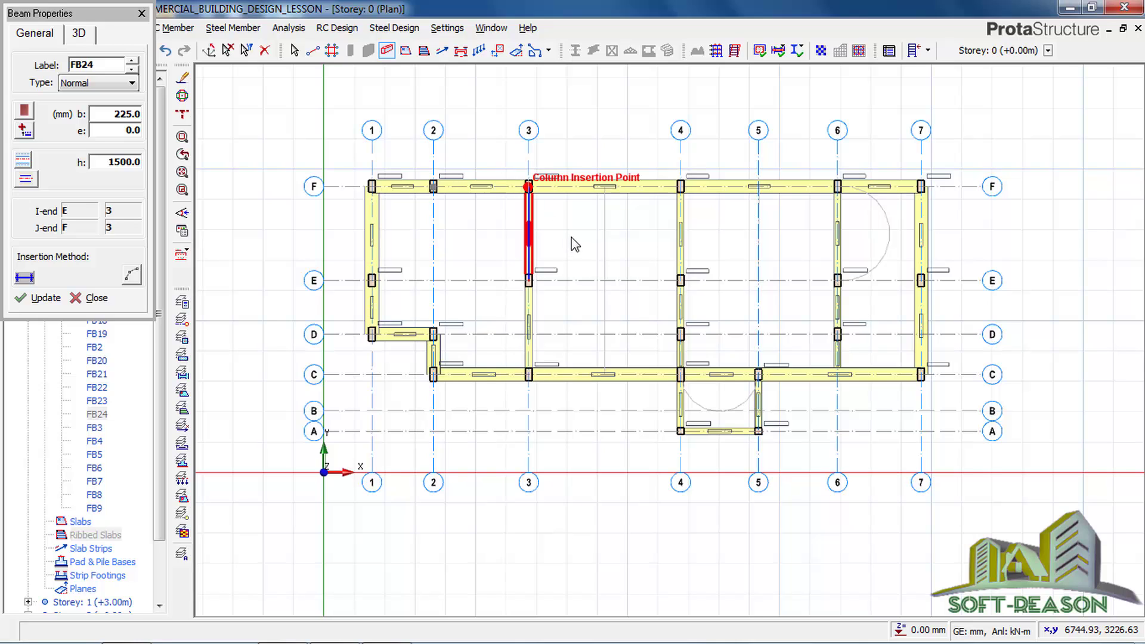
left_click(432, 336)
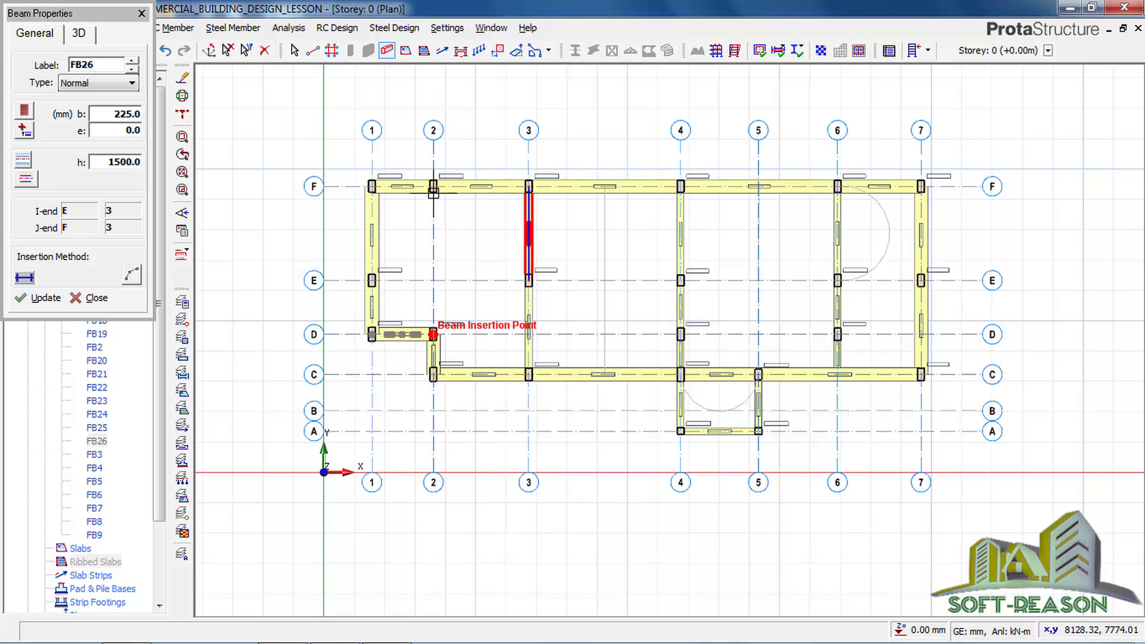
left_click(434, 187)
left_click(460, 235)
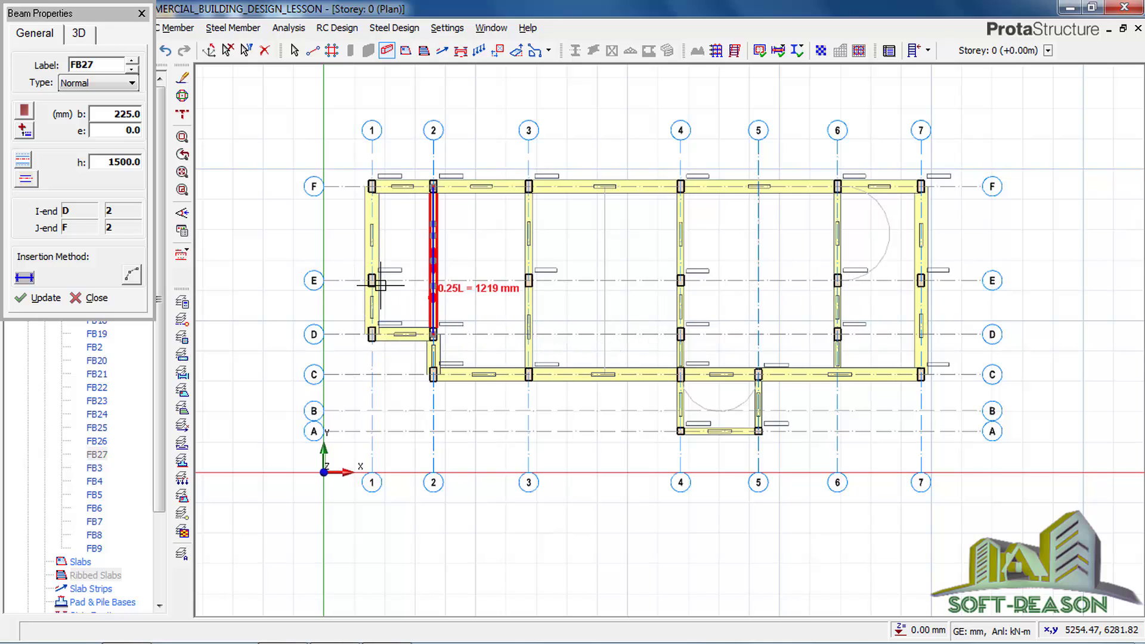
- Insert 225 mm wide foundation beams along axis E from axis 1 to axis 7 and finish beam insertion
left_click(434, 280)
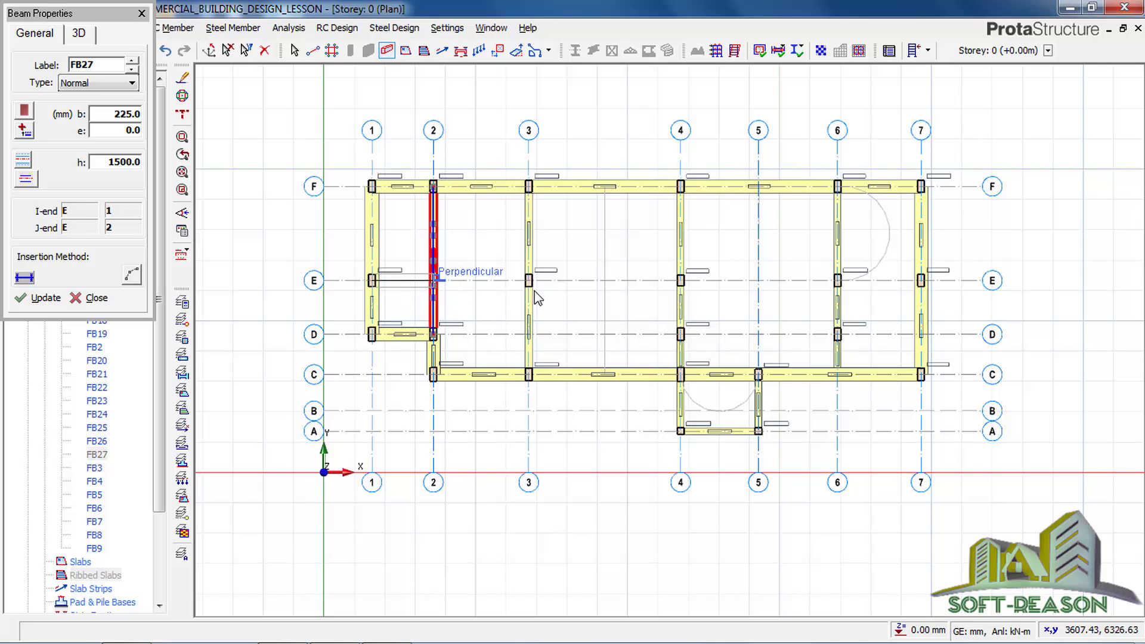
left_click(528, 280)
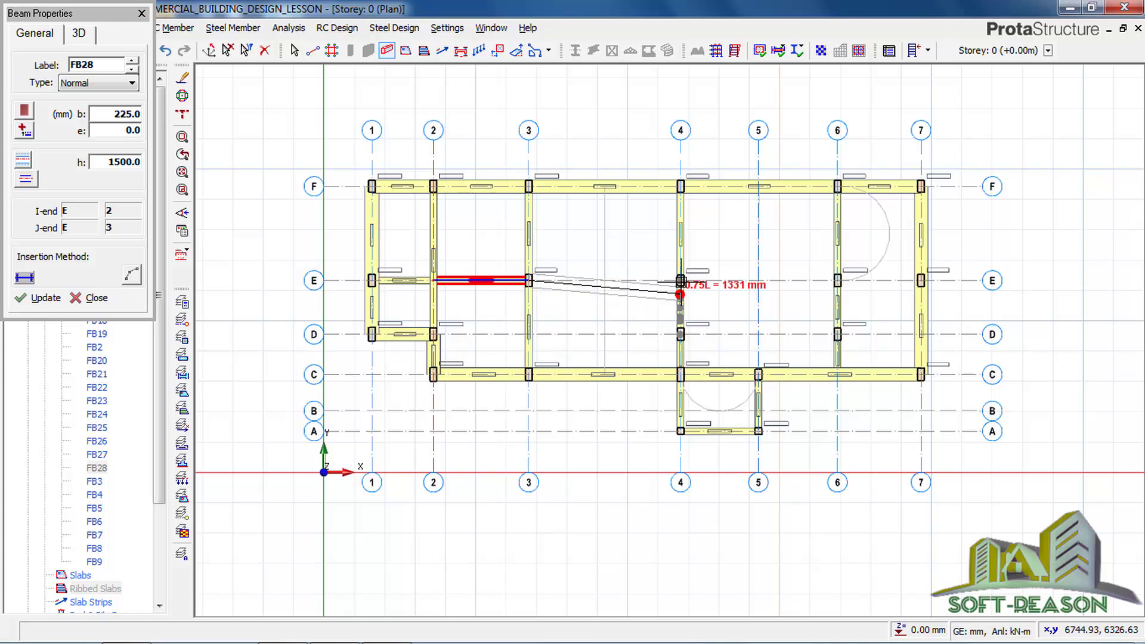
left_click(681, 280)
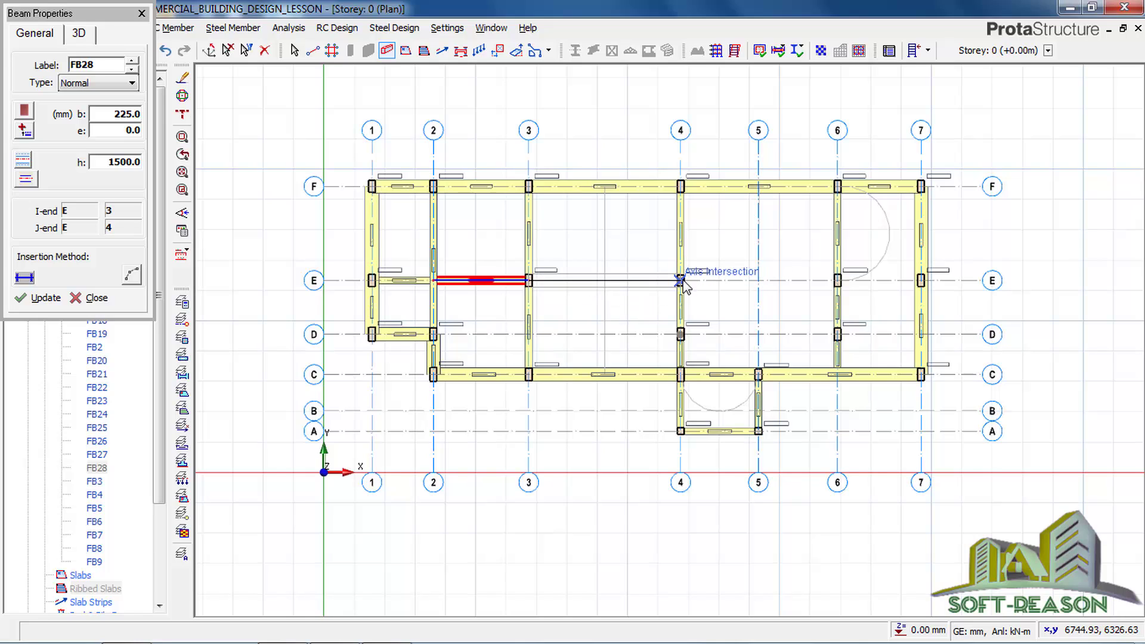
left_click(837, 280)
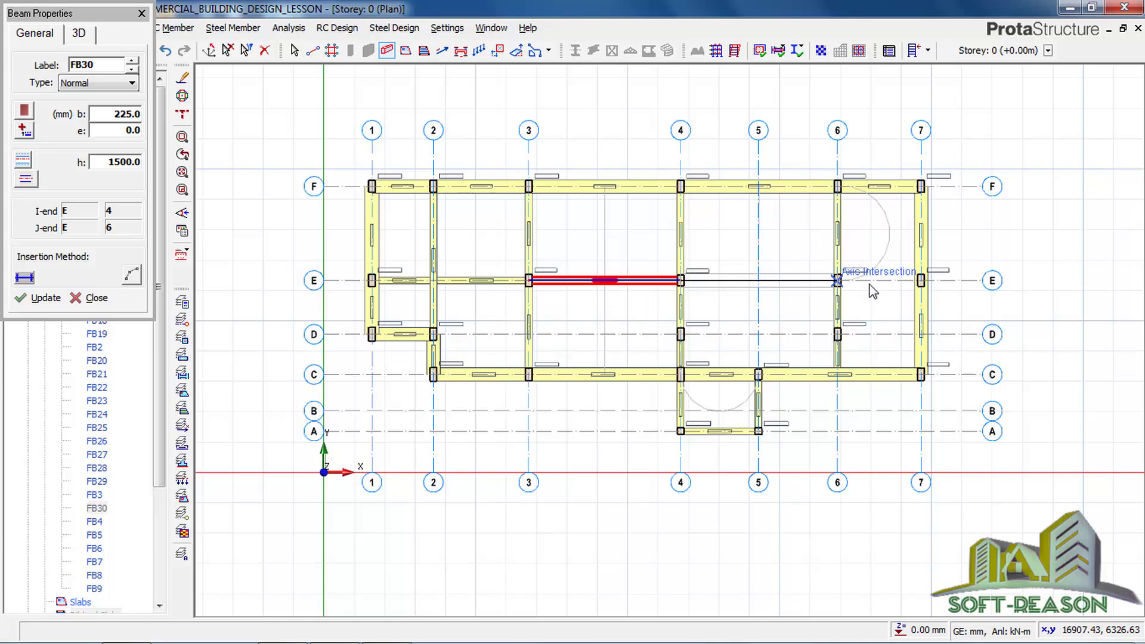
left_click(921, 279)
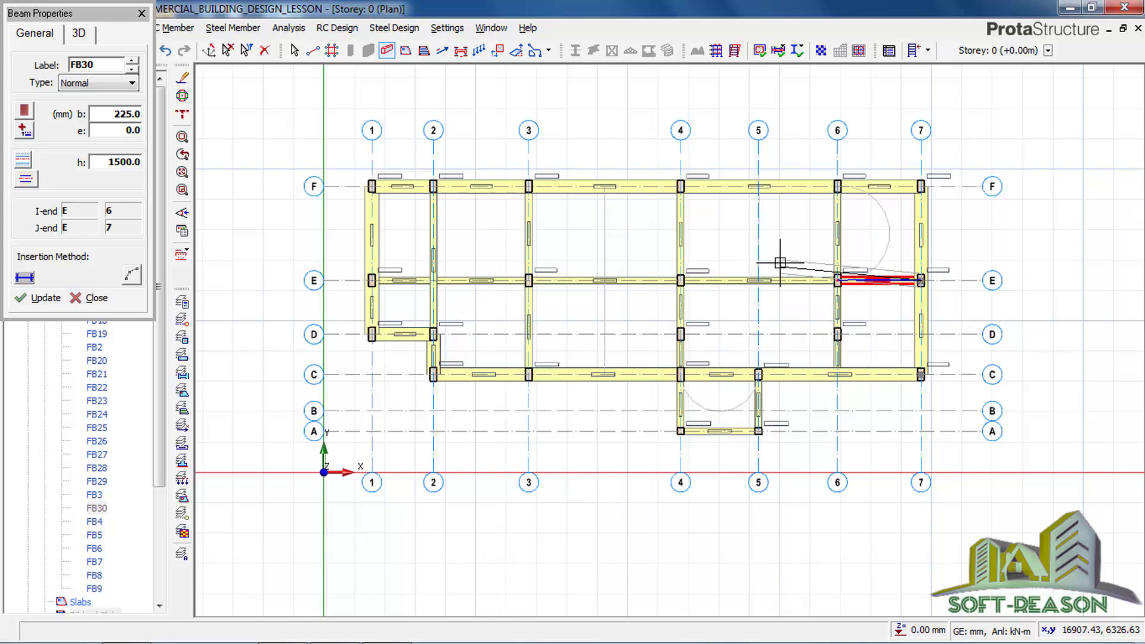
key("Escape")
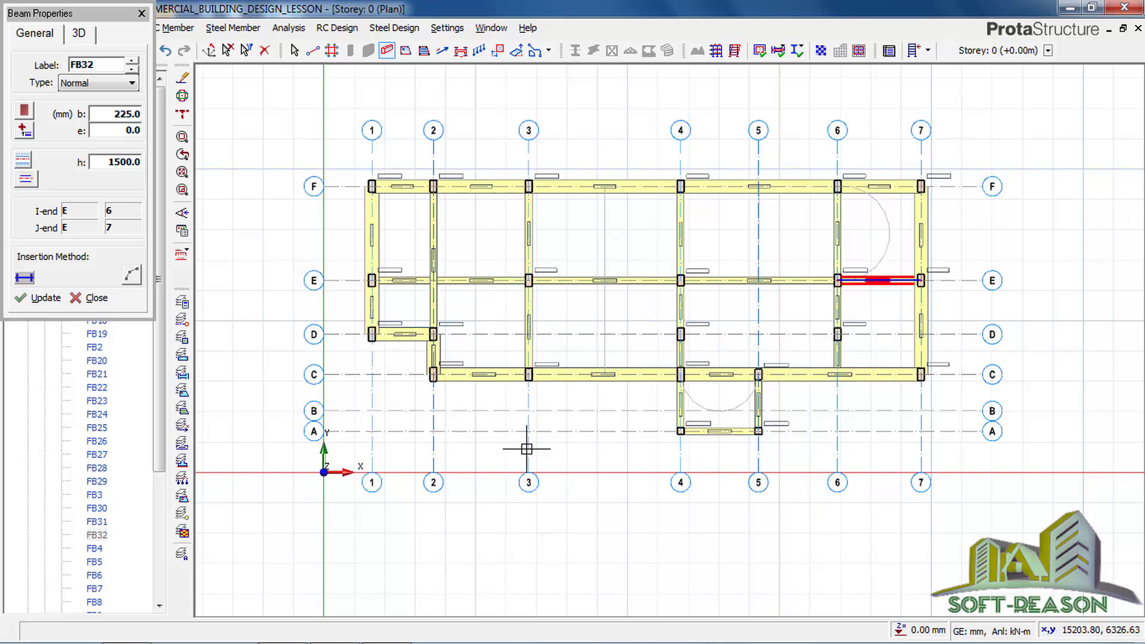
left_click(83, 298)
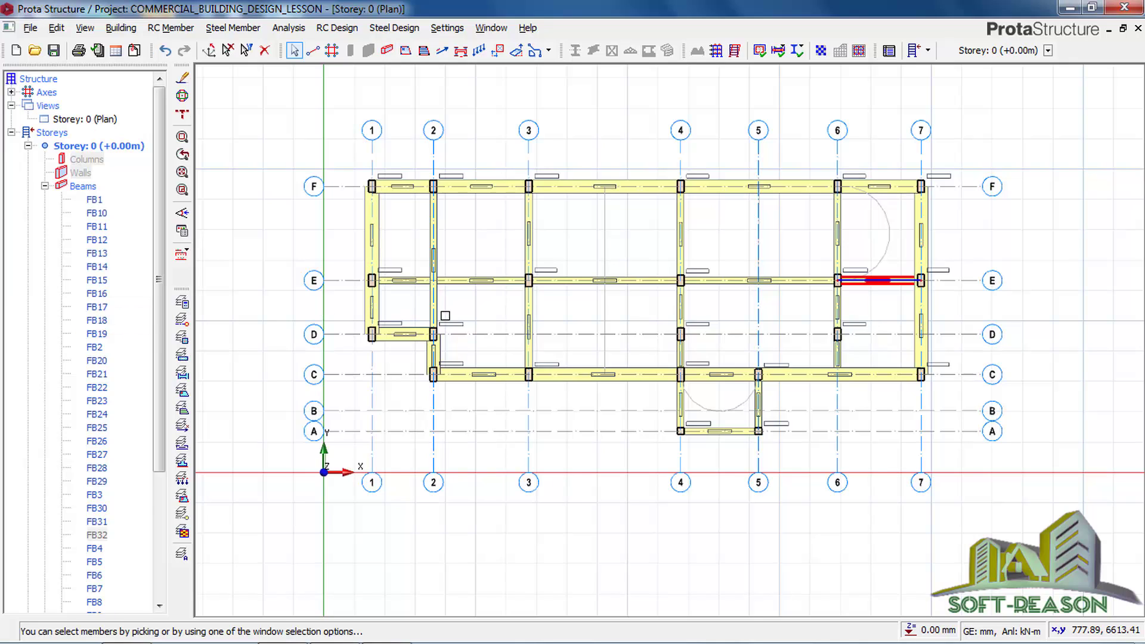
- Set up slab insertion with a 250 mm depth, 50 mm concrete cover and a relative level of 1200 mm
left_click(405, 50)
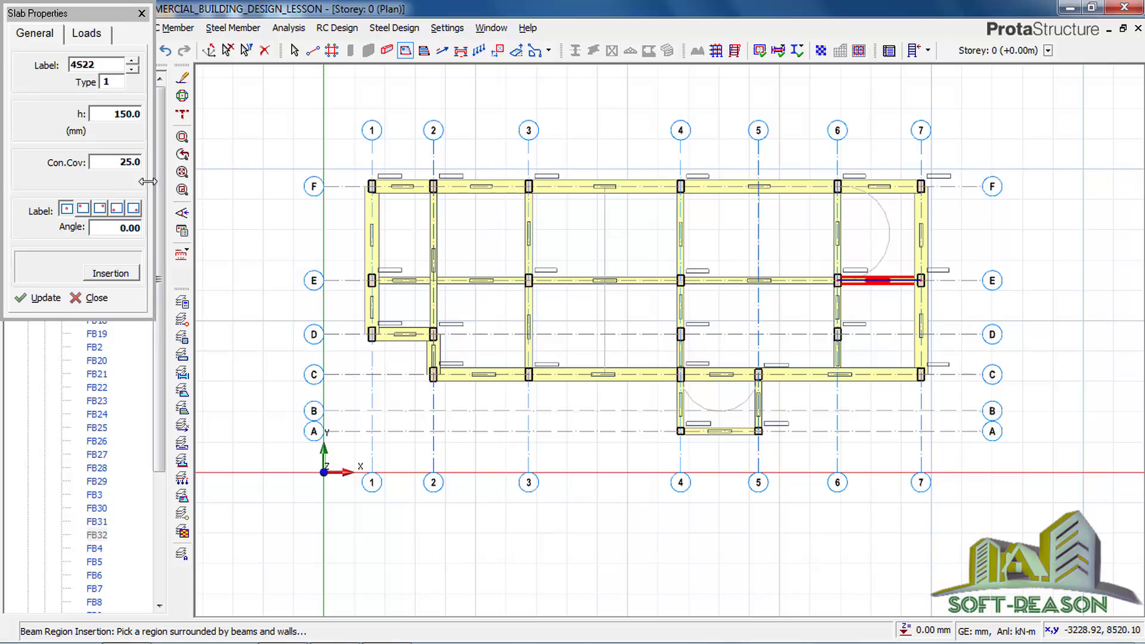
double_click(131, 116)
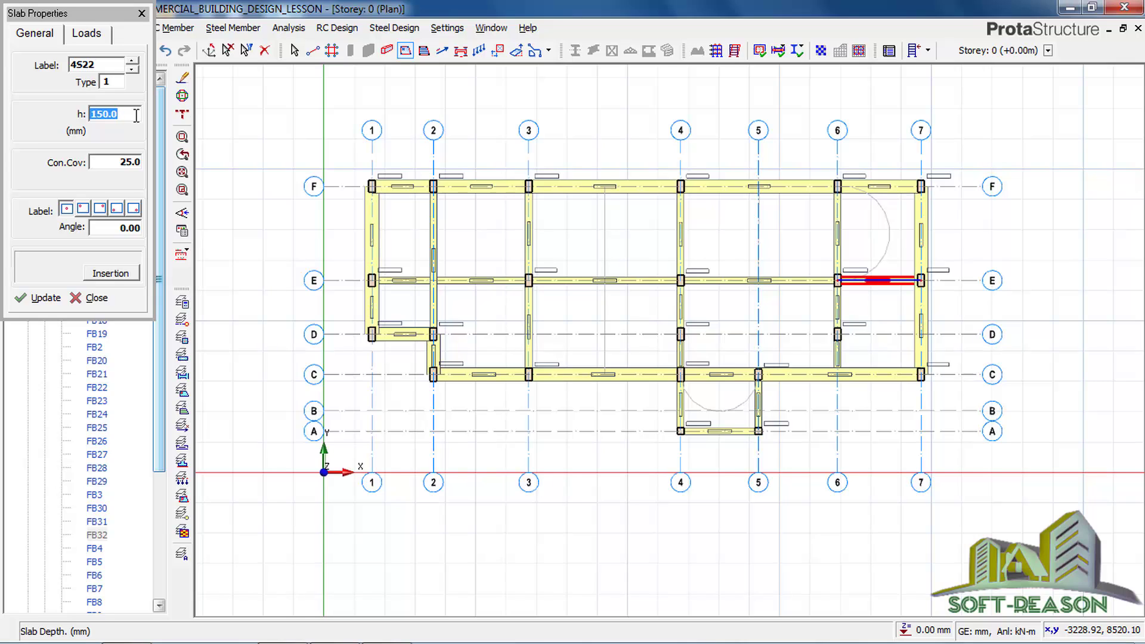
type("300")
left_click(132, 166)
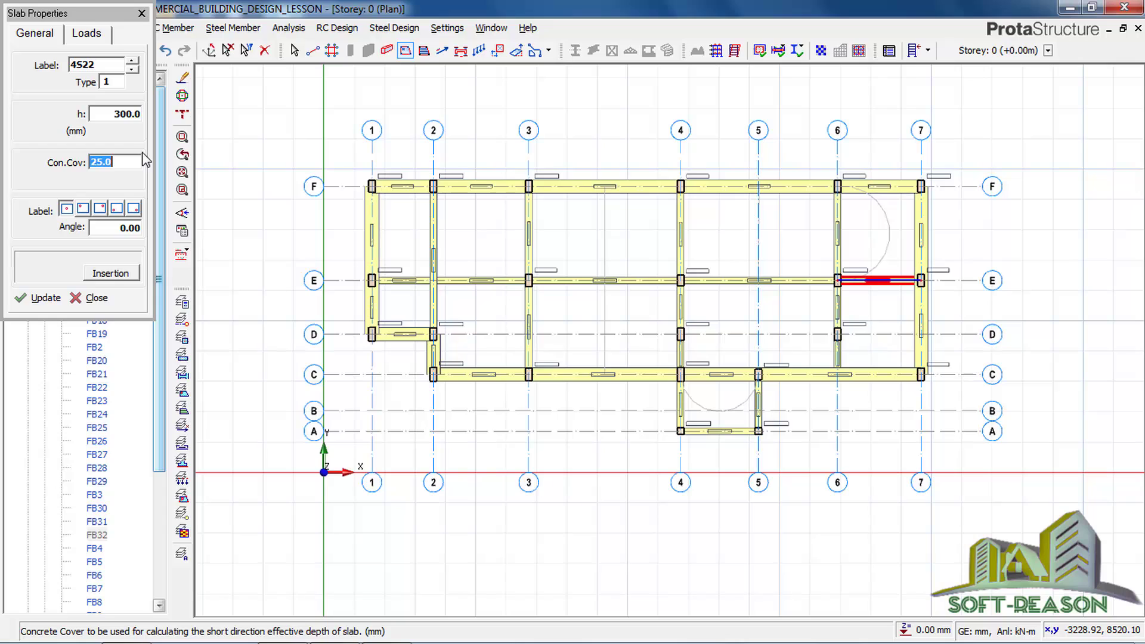
type("5")
left_click(133, 115)
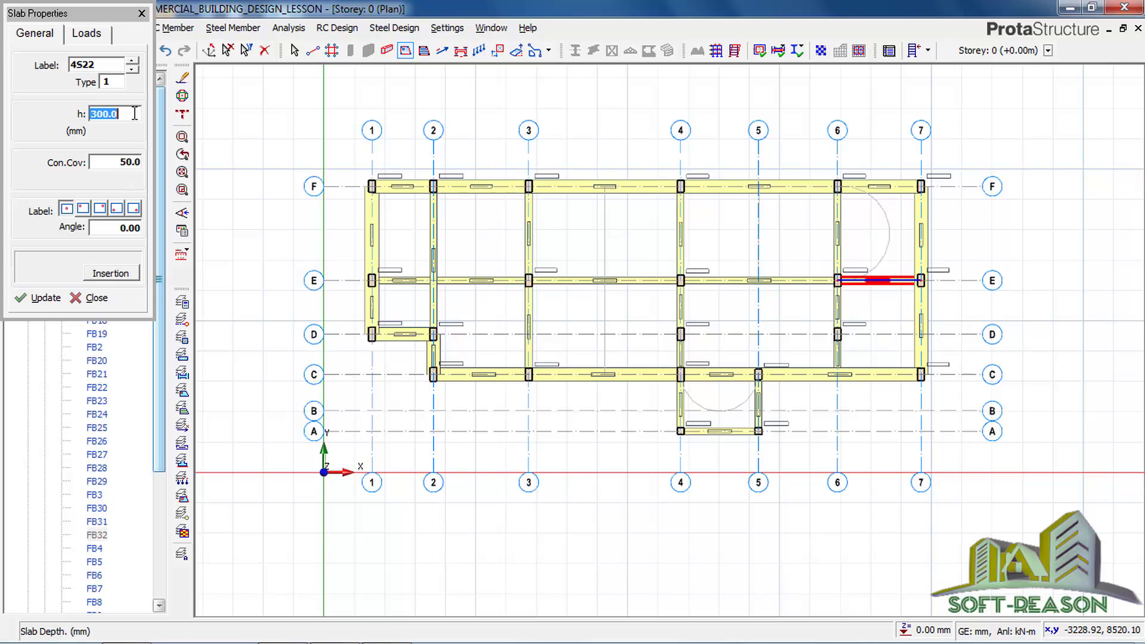
type("250")
left_click(90, 35)
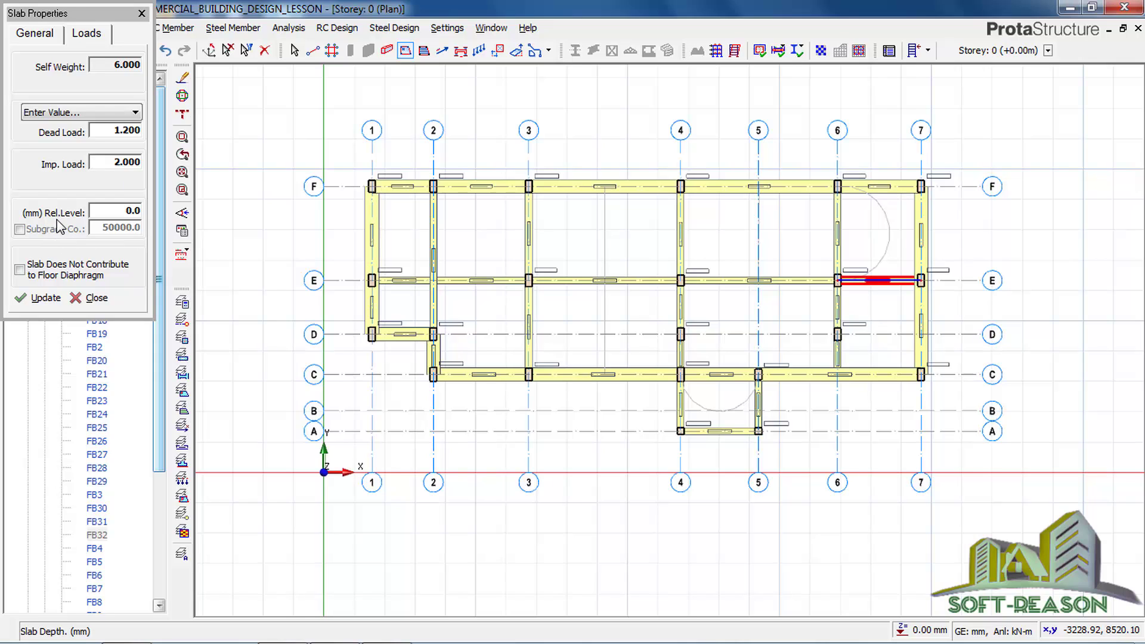
double_click(129, 213)
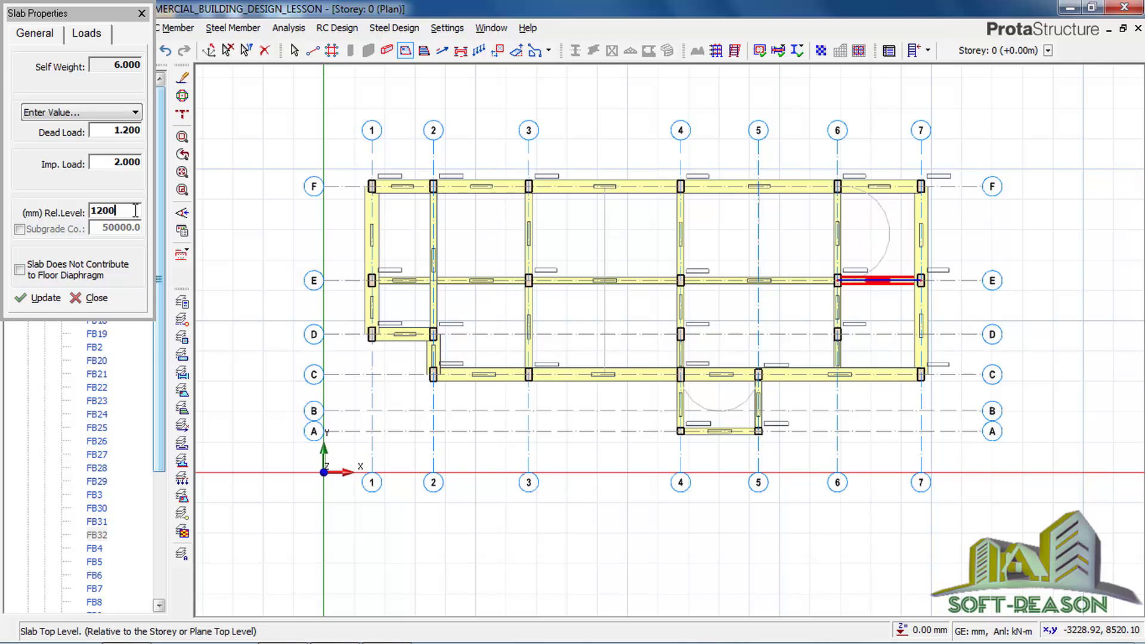
- Insert slabs in the five beam-enclosed bays between axes E and F, from axis 1 to axis 7
left_click(182, 255)
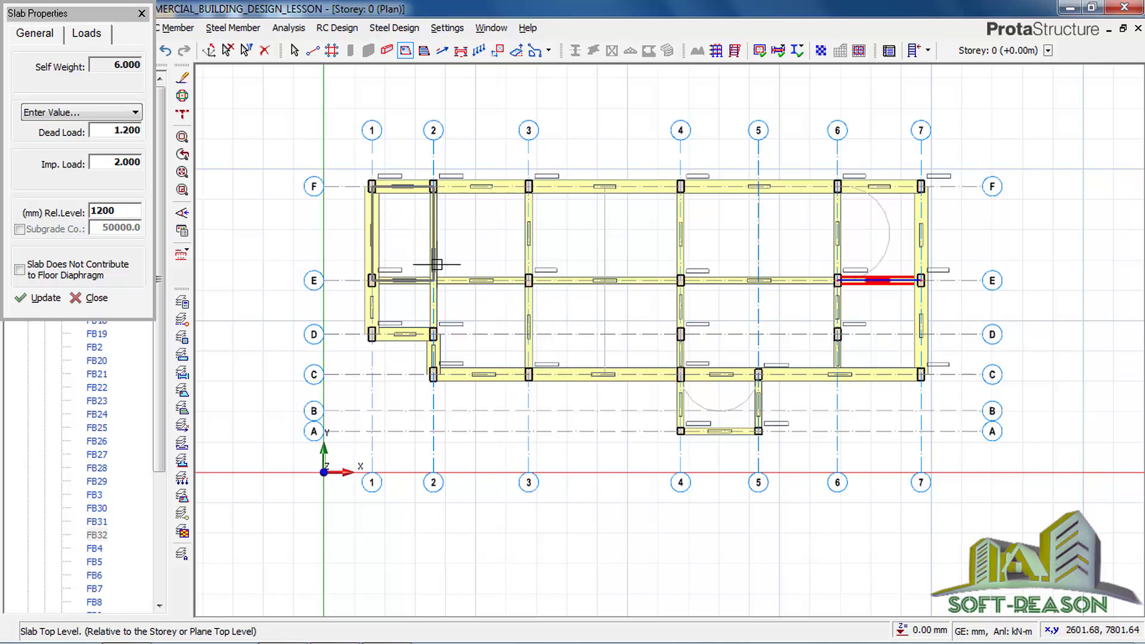
left_click(479, 244)
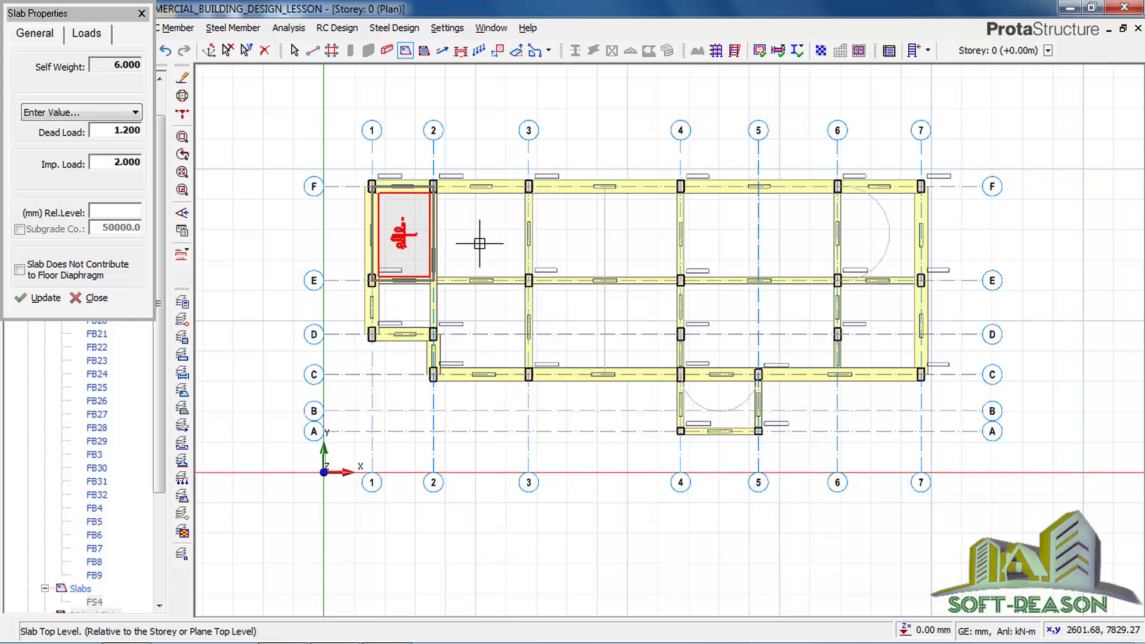
left_click(593, 244)
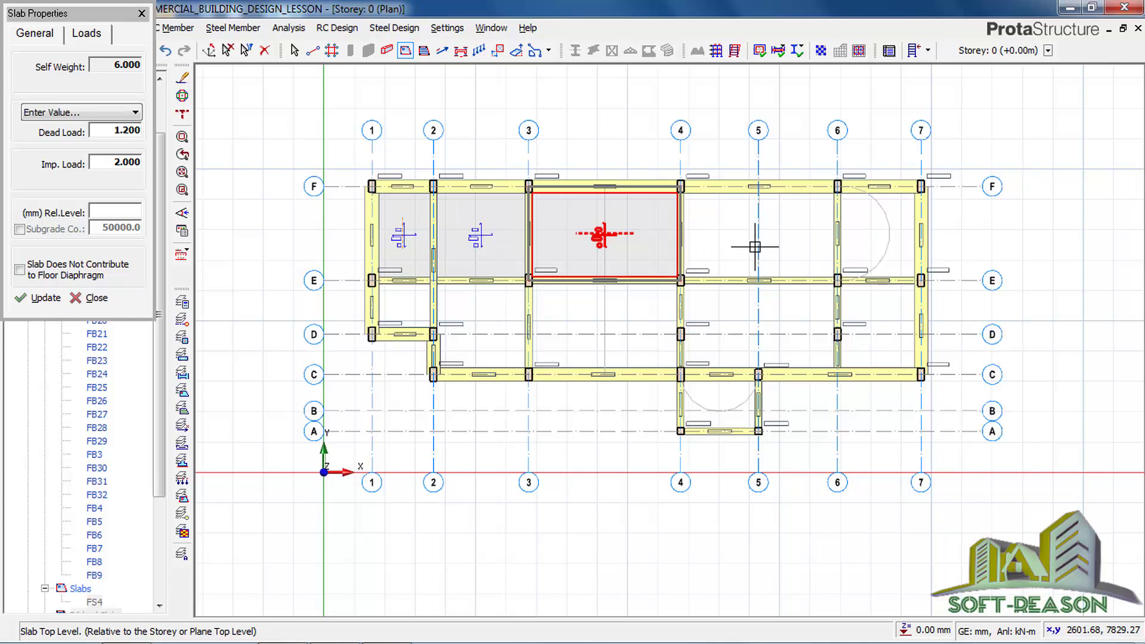
left_click(818, 242)
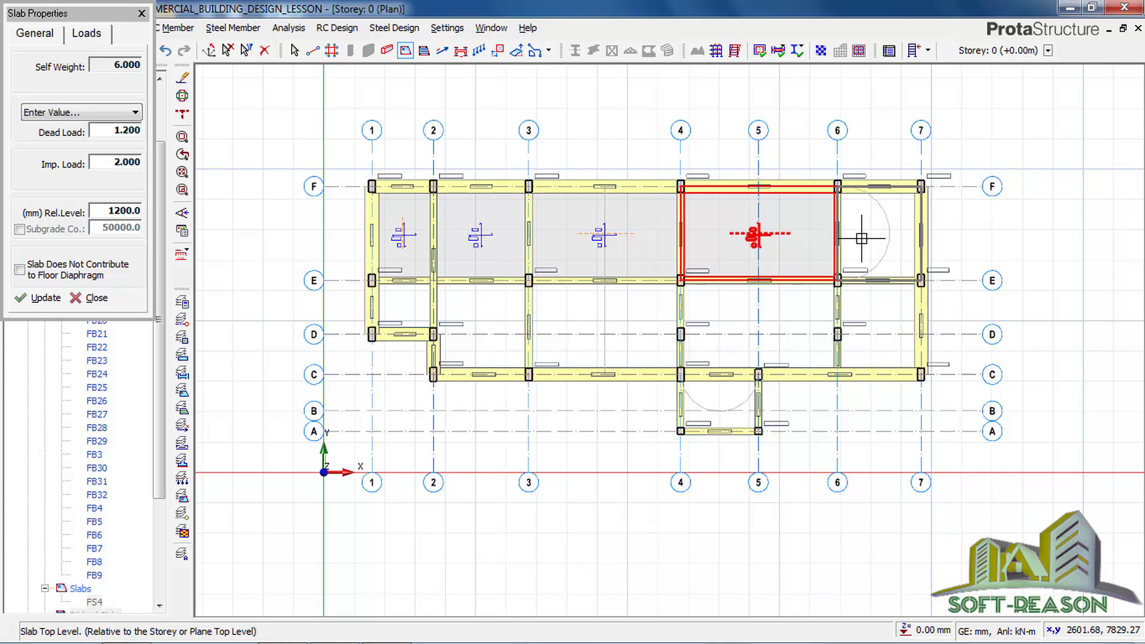
left_click(862, 238)
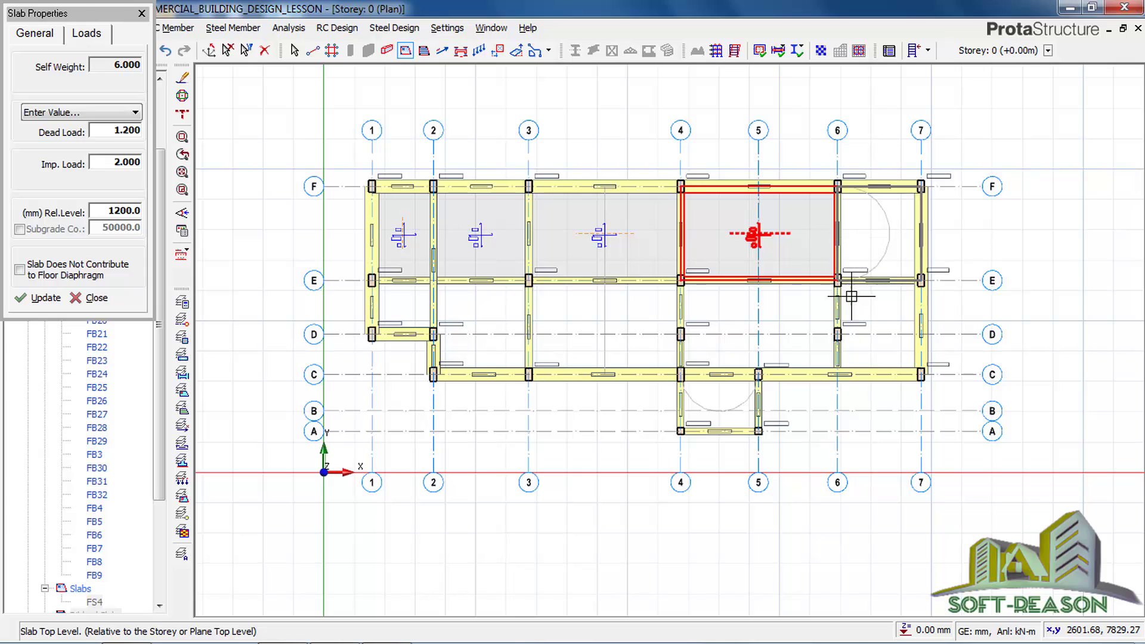
- Fill the remaining beam-enclosed bays below axis E with slabs, including the A–C bay between axes 4 and 5, and finish slab insertion
left_click(786, 323)
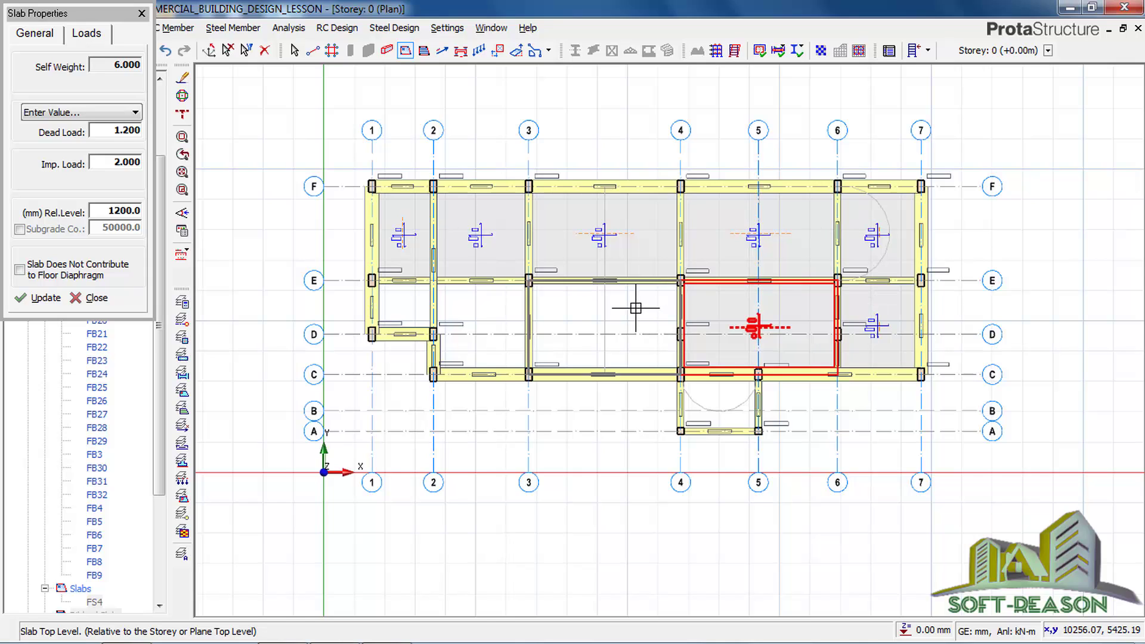
left_click(614, 310)
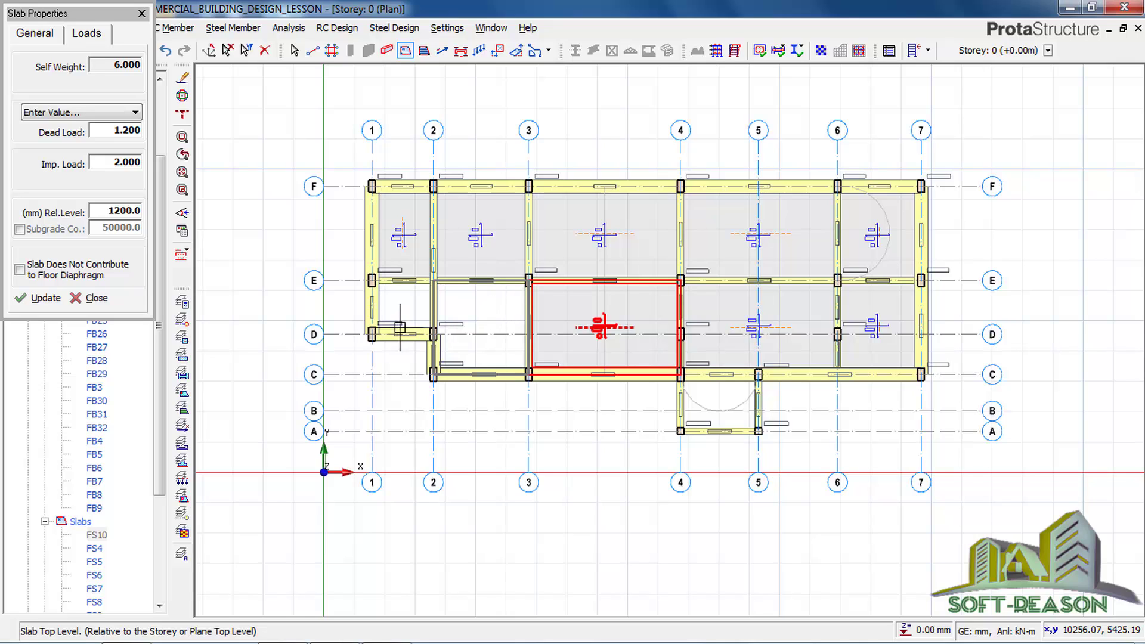
left_click(404, 309)
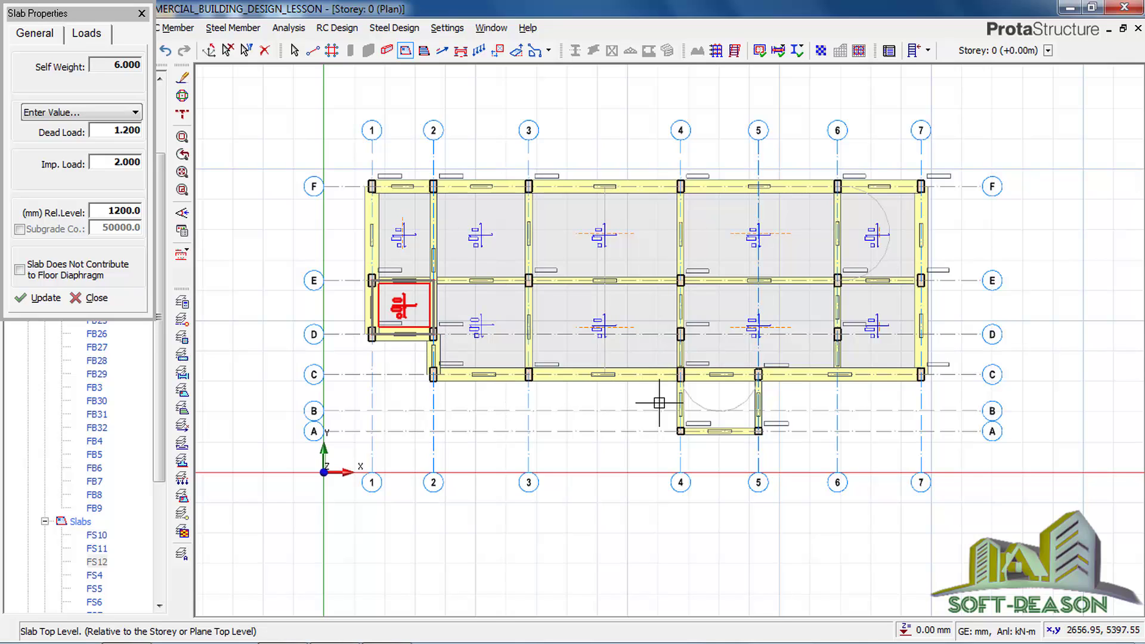
left_click(716, 397)
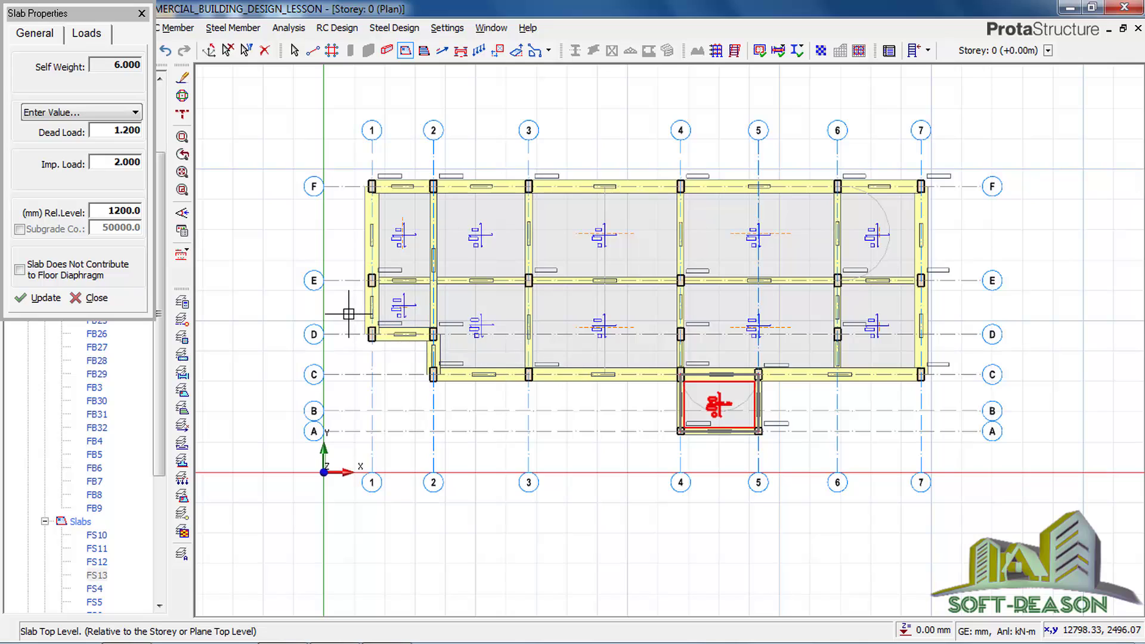
left_click(90, 298)
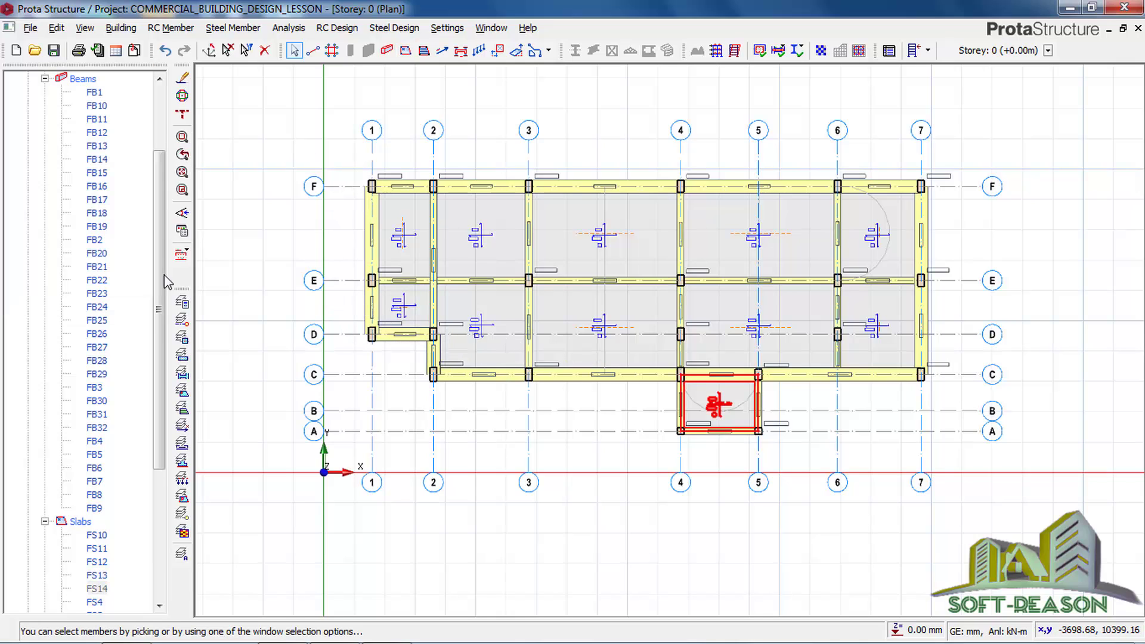
- Switch the Storey 0 view to 3D and examine the foundation beams and slabs at the base of the building
left_click(45, 78)
left_click(92, 121)
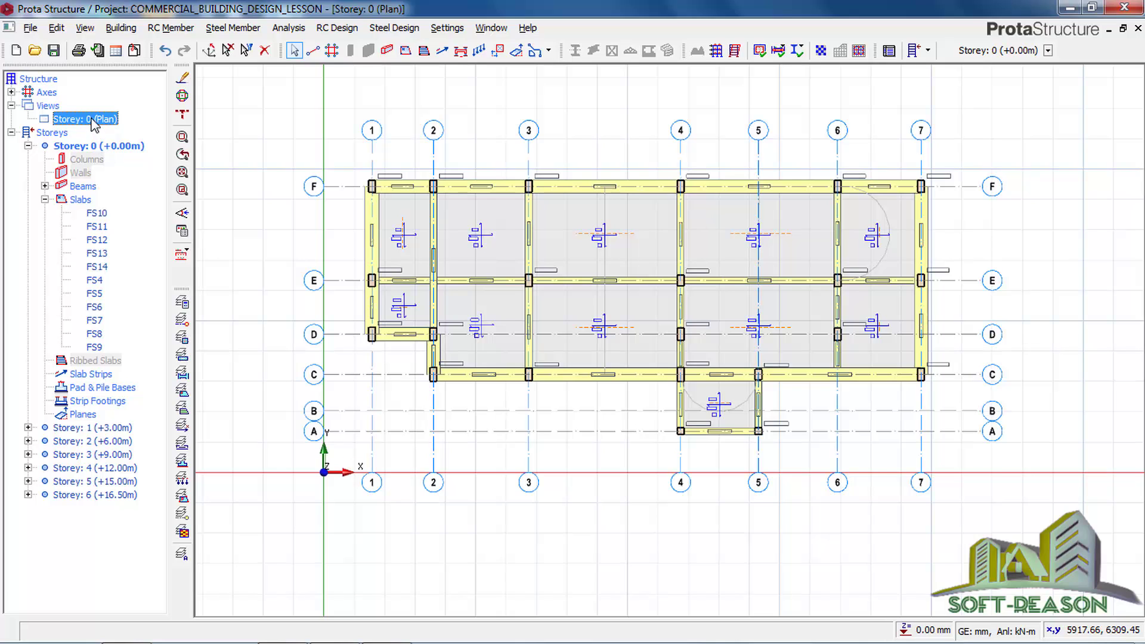
right_click(89, 121)
left_click(129, 147)
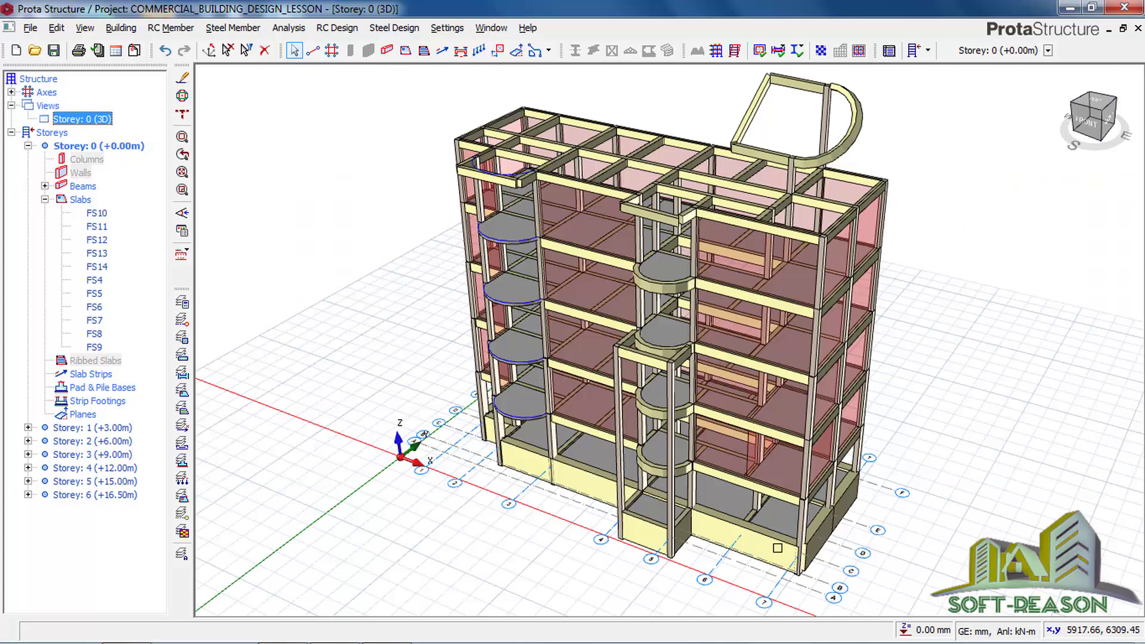
left_click(797, 572)
scroll(797, 569, "up", 3)
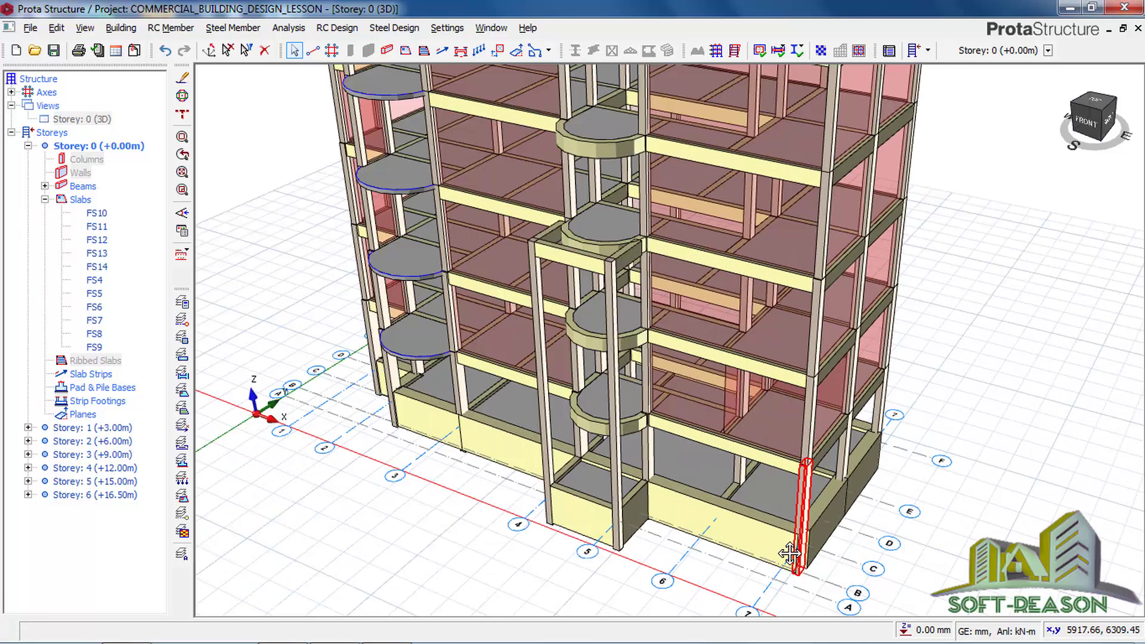
middle_click_drag(777, 552, 736, 549)
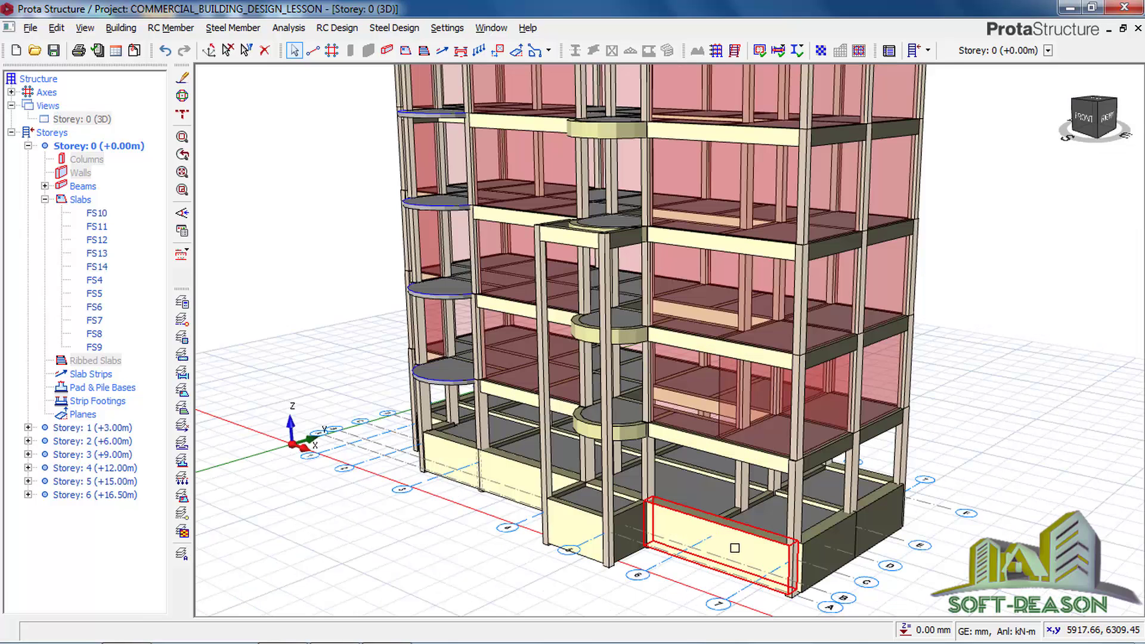
right_click(701, 532)
scroll(481, 445, "down", 3)
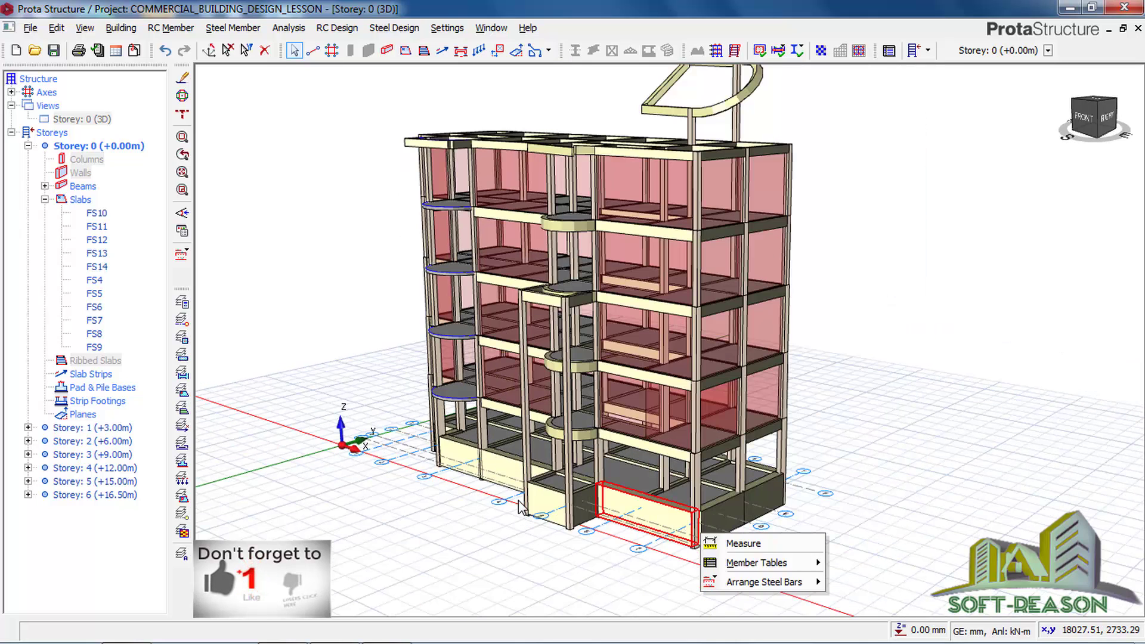
- Save the project and return the Storey 0 view to plan
left_click(53, 52)
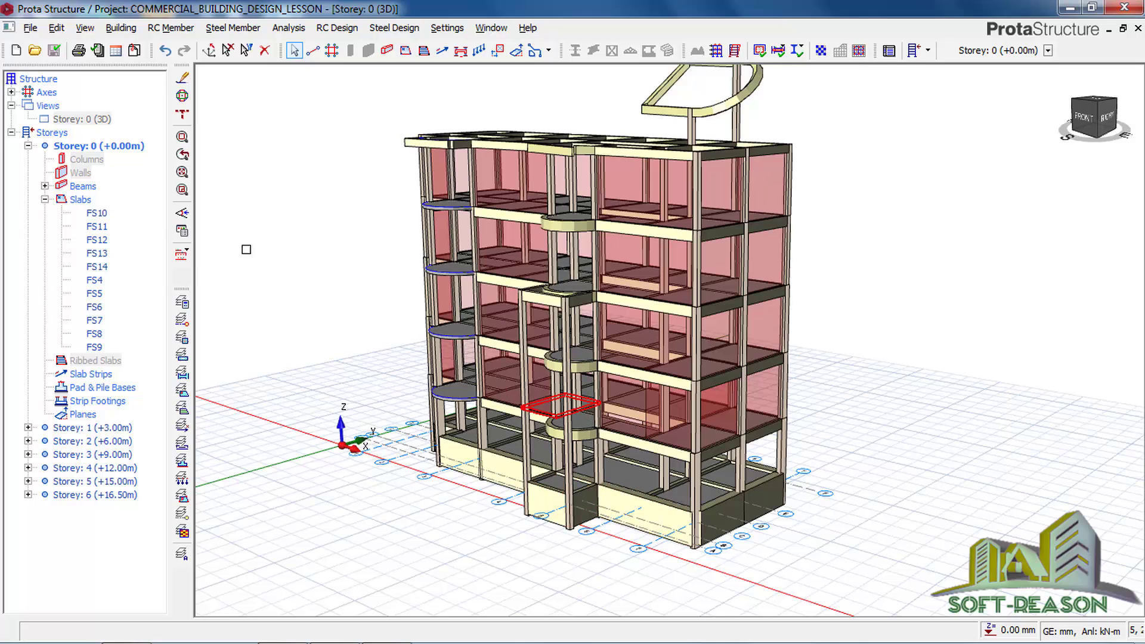
left_click(108, 145)
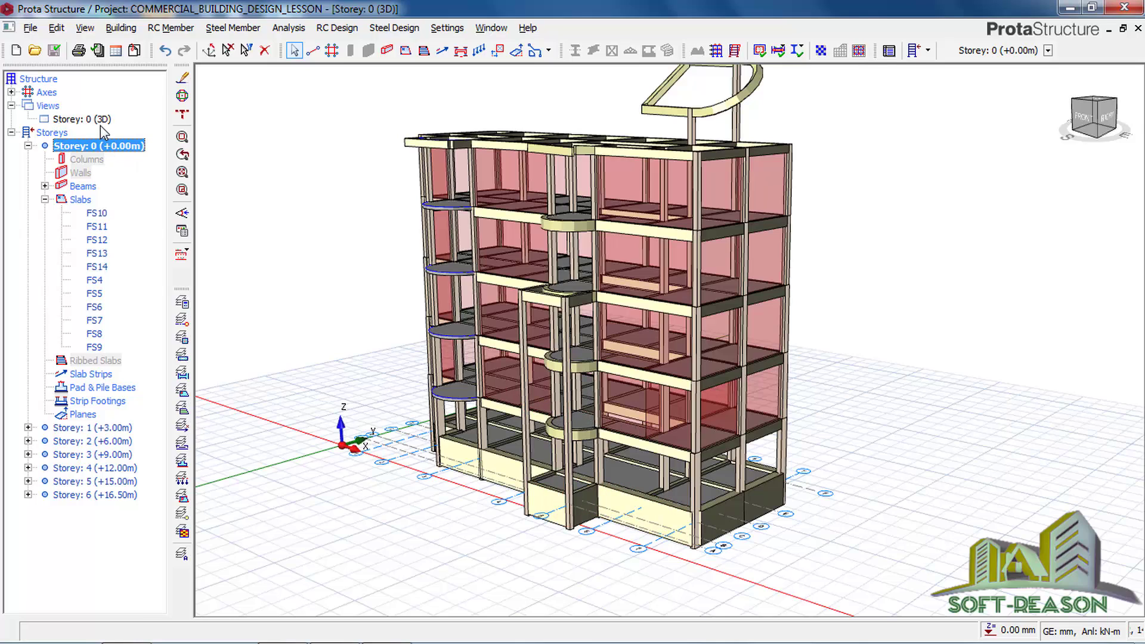
left_click(103, 120)
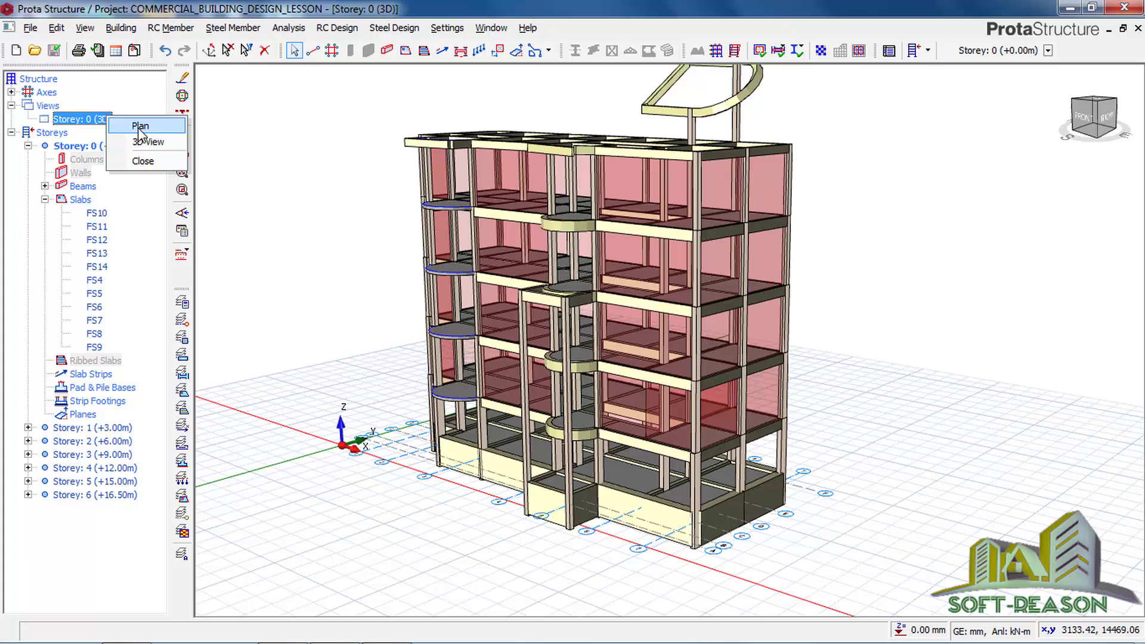
left_click(140, 126)
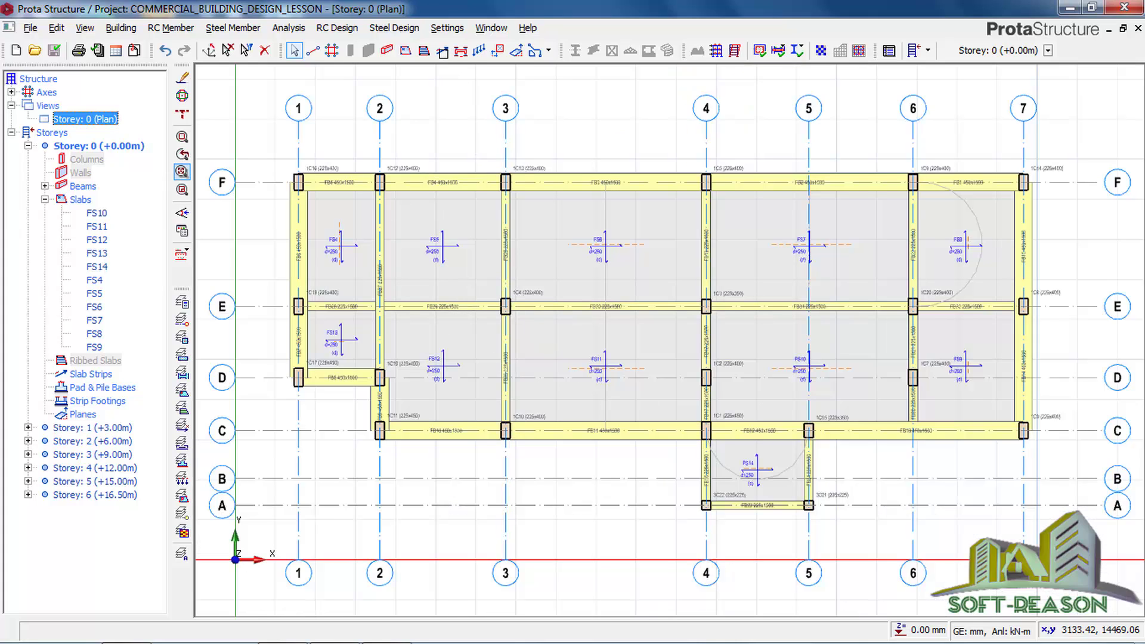
- Insert an X-direction slab strip of type FE Strip through the slabs between axes E and F, from axis 1 past axis 7
left_click(442, 53)
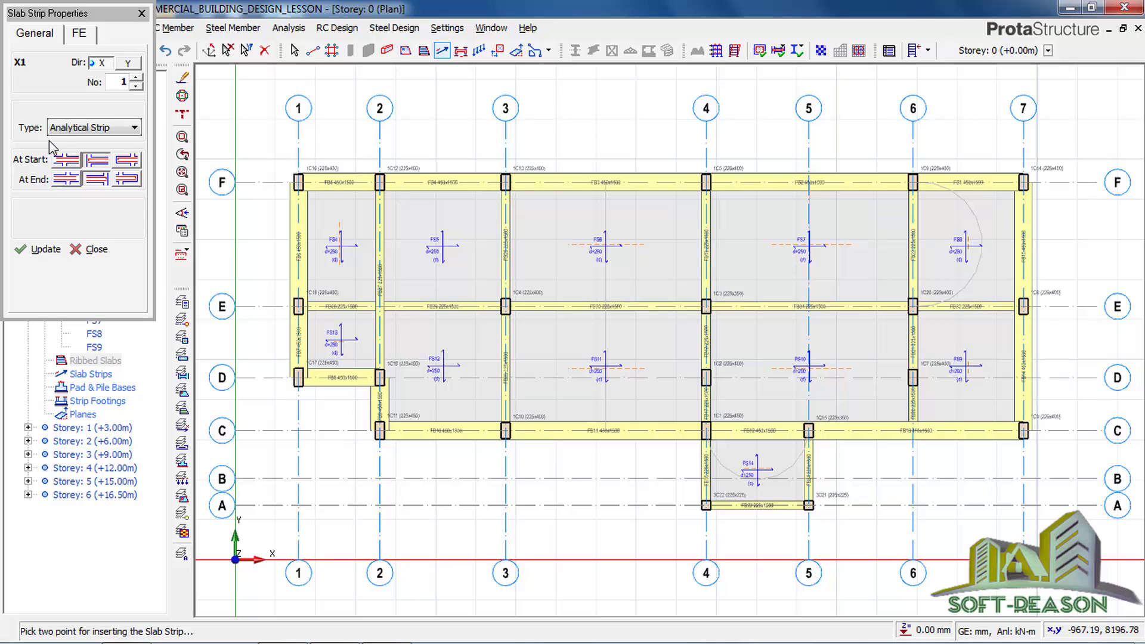
left_click(134, 128)
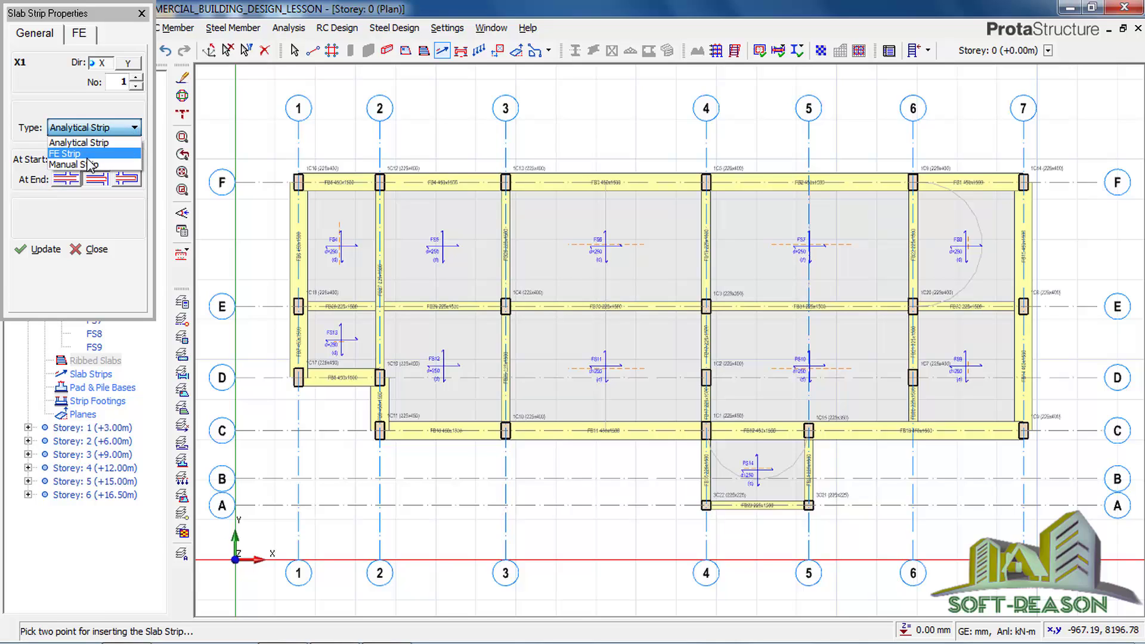
left_click(84, 154)
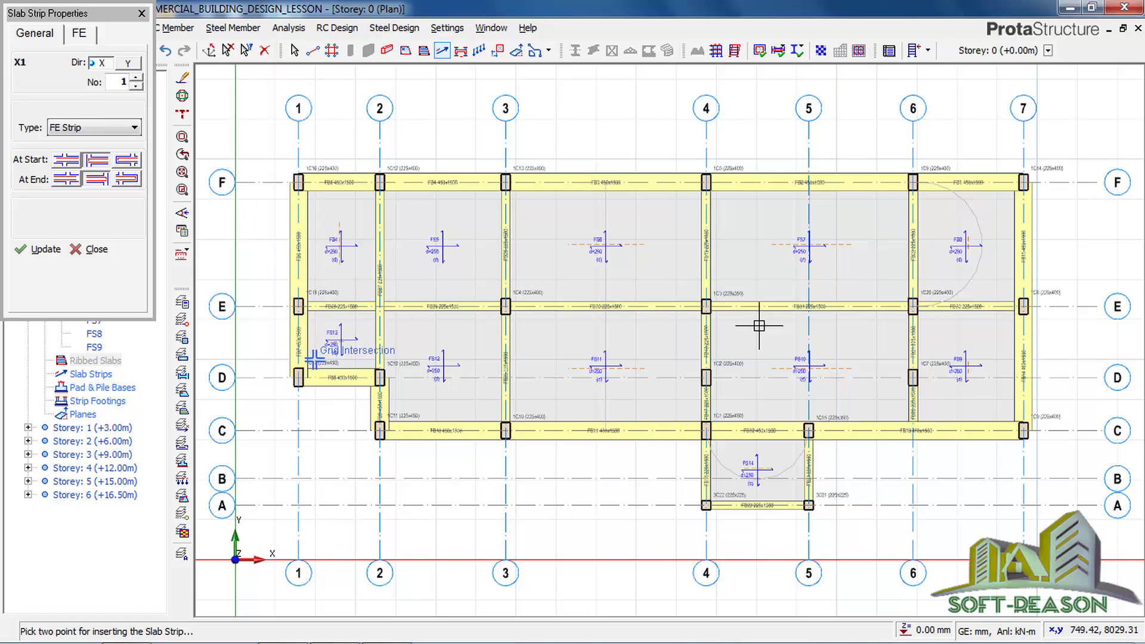
left_click(263, 242)
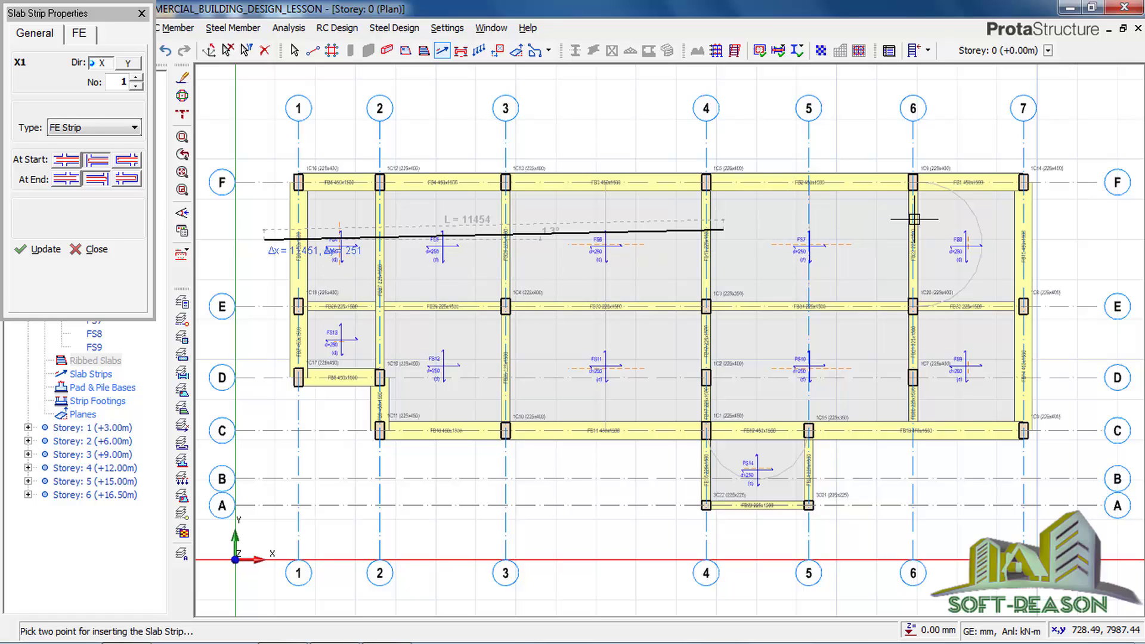
left_click(1057, 239)
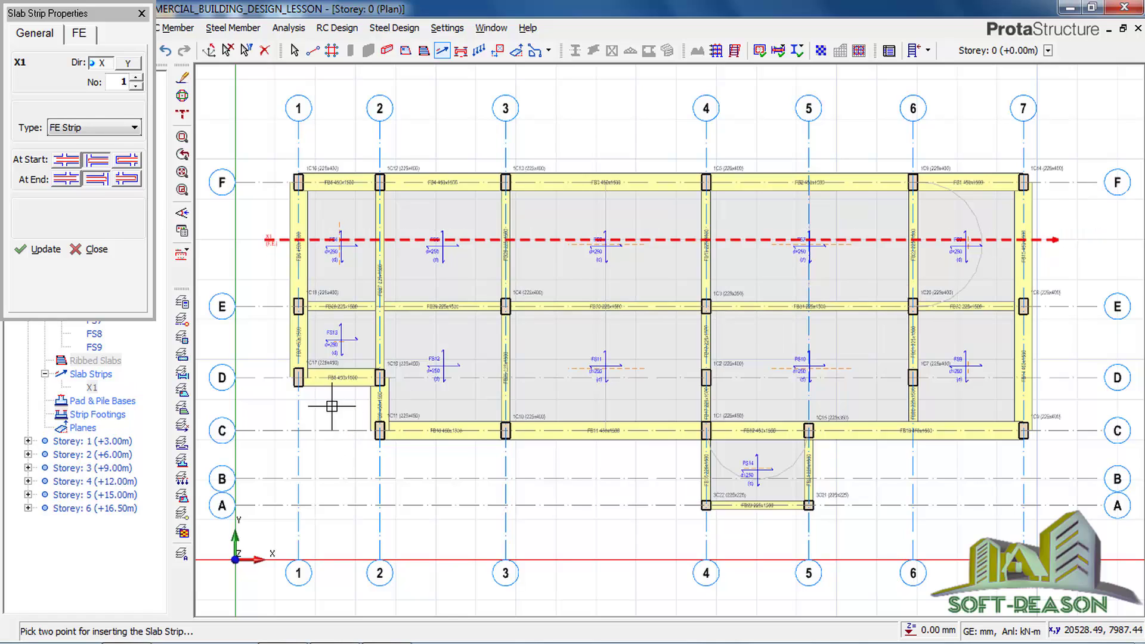
- Insert two more X-direction FE strips, one through the slabs between axes D and E and one through the A–C bay between axes 4 and 5
left_click(276, 349)
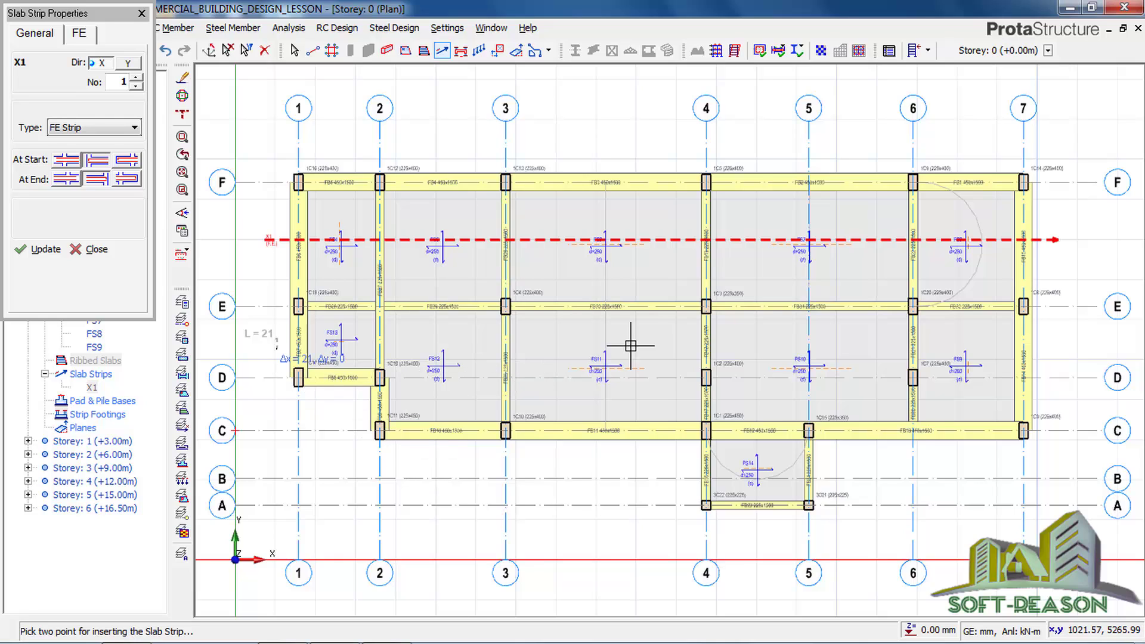
left_click(1057, 350)
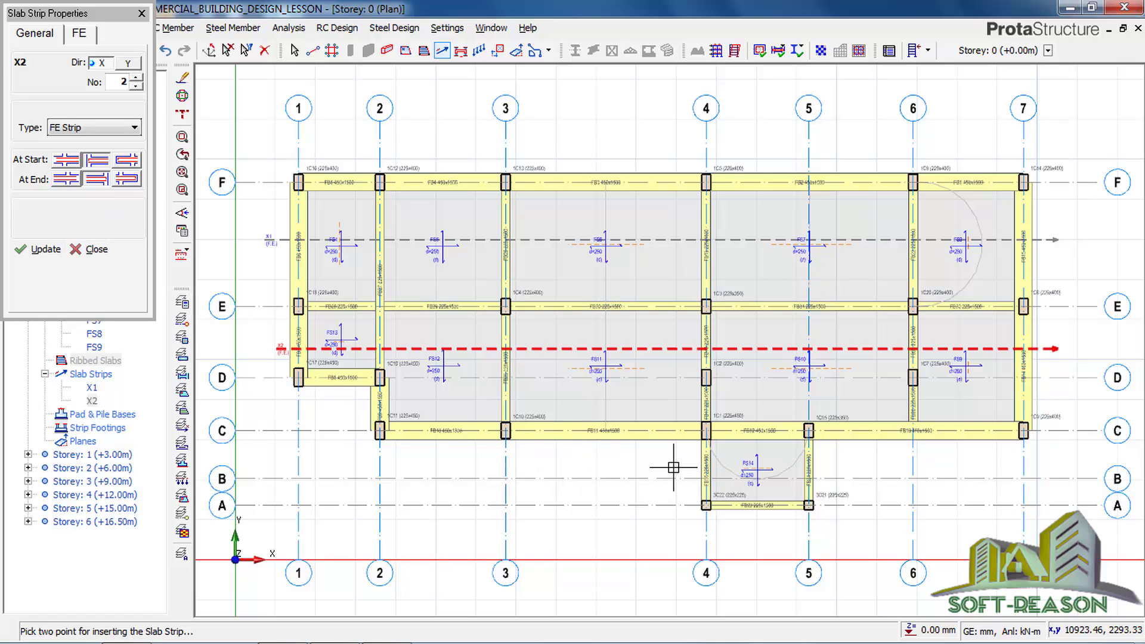
left_click(836, 469)
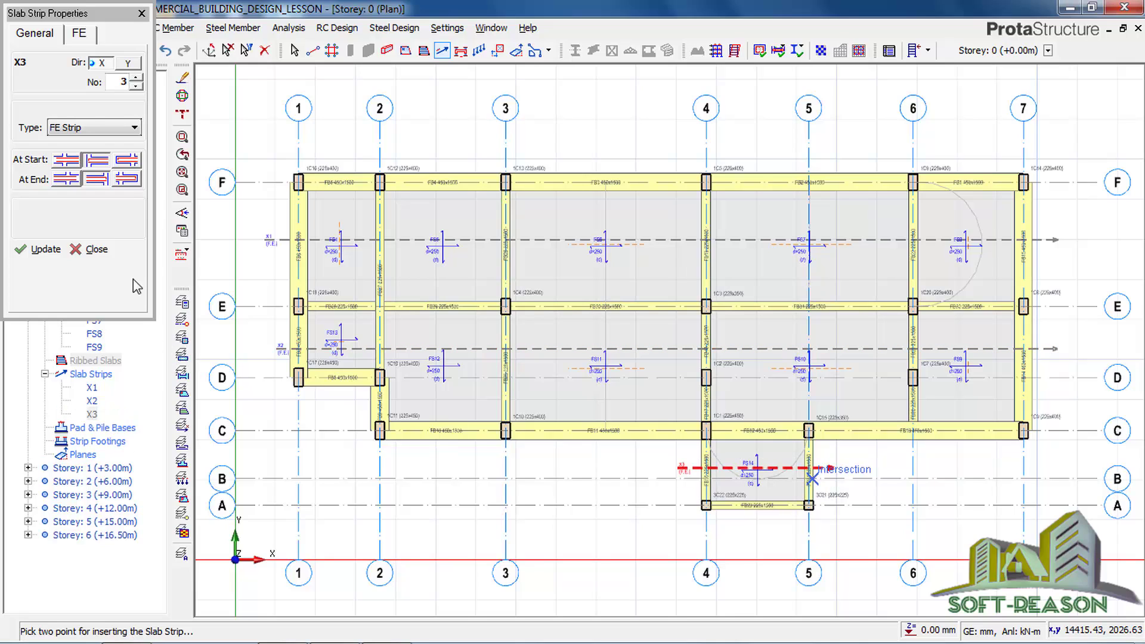
- Insert Y-direction FE strips through the slab bays between axes 1 and 2 and between axes 2 and 3
left_click(127, 62)
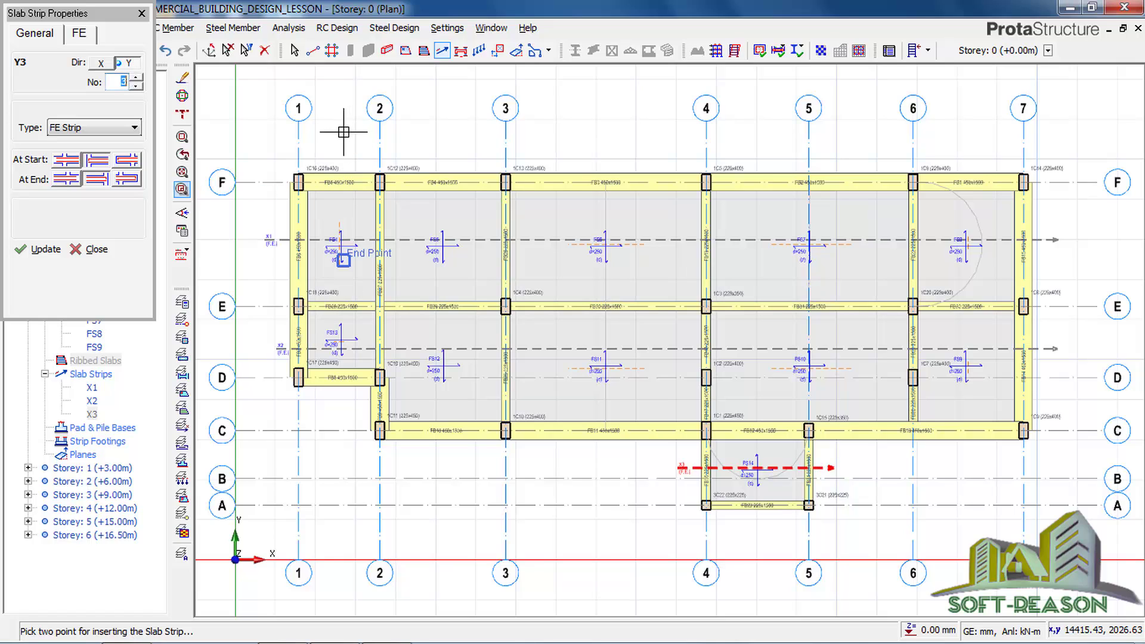
left_click(338, 409)
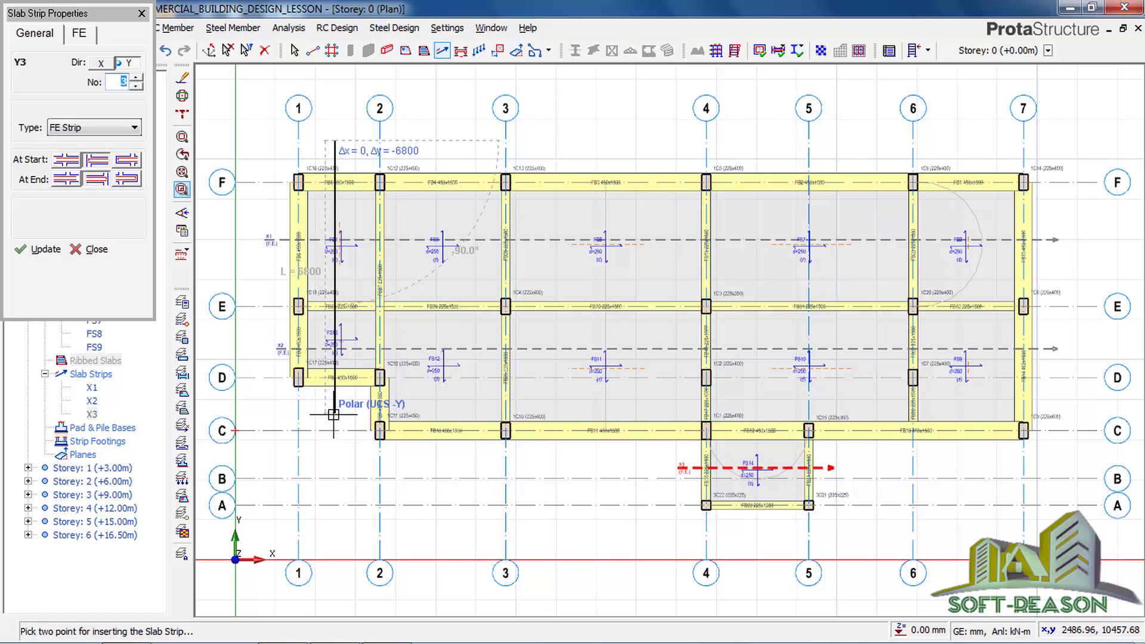
left_click(333, 413)
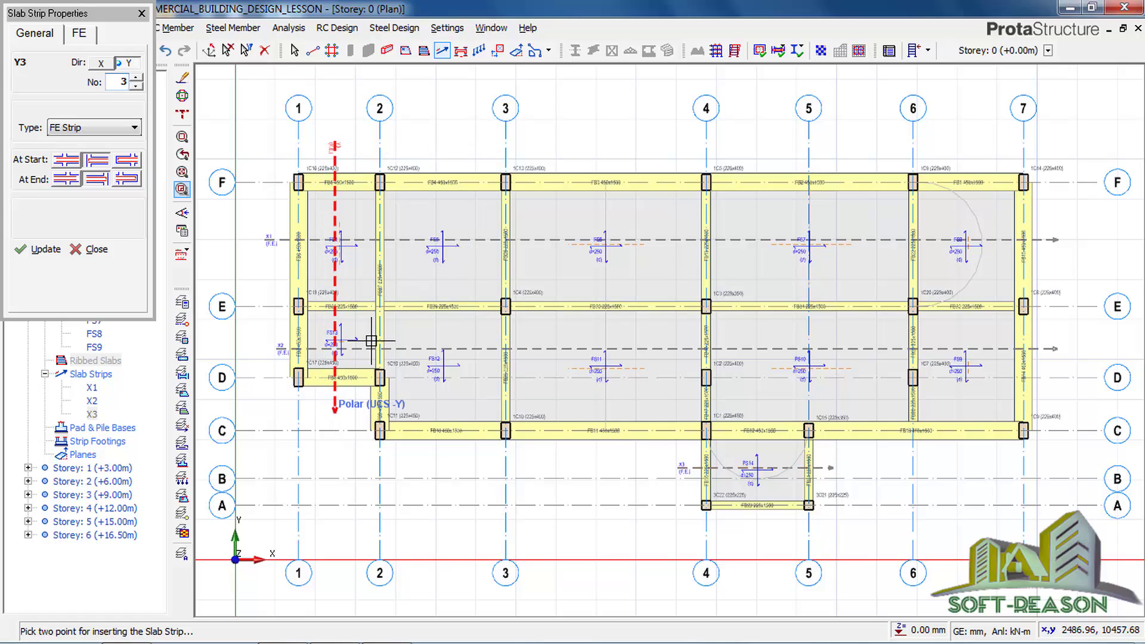
left_click(453, 151)
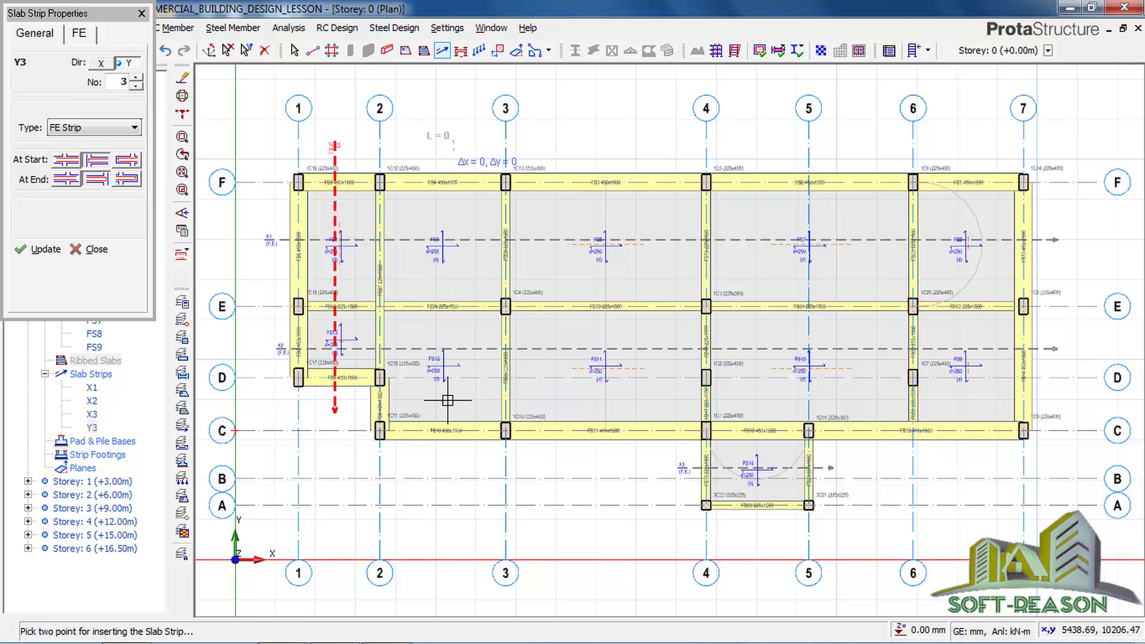
left_click(453, 465)
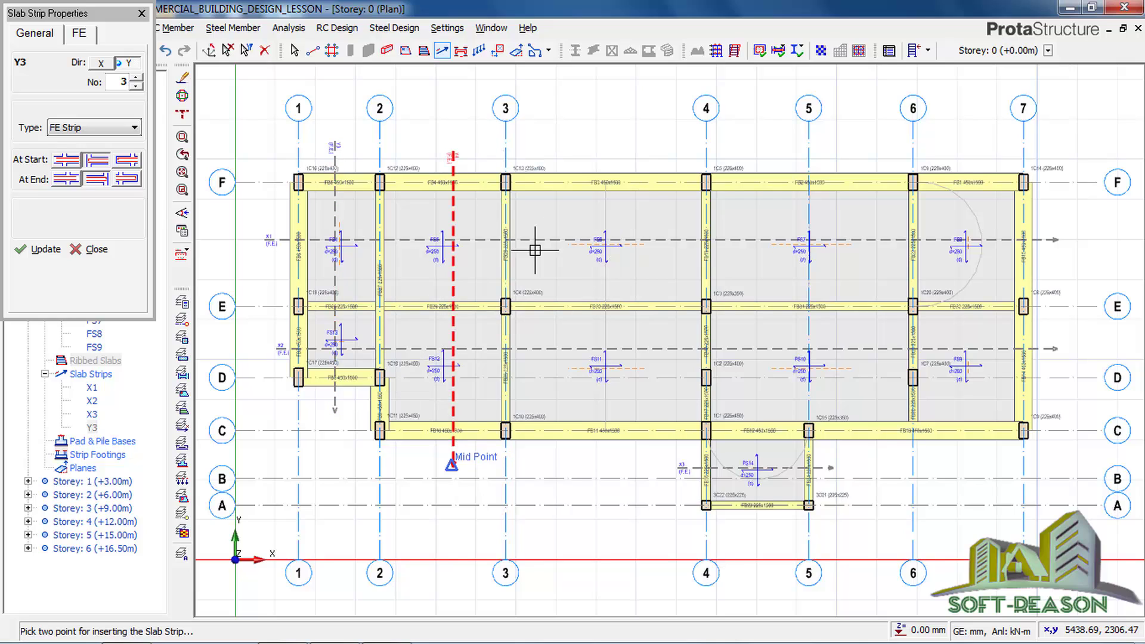
- Insert Y-direction FE strips through the bays between axes 3–4, 4–5 and 6–7, finish strip insertion and save the project
left_click(611, 158)
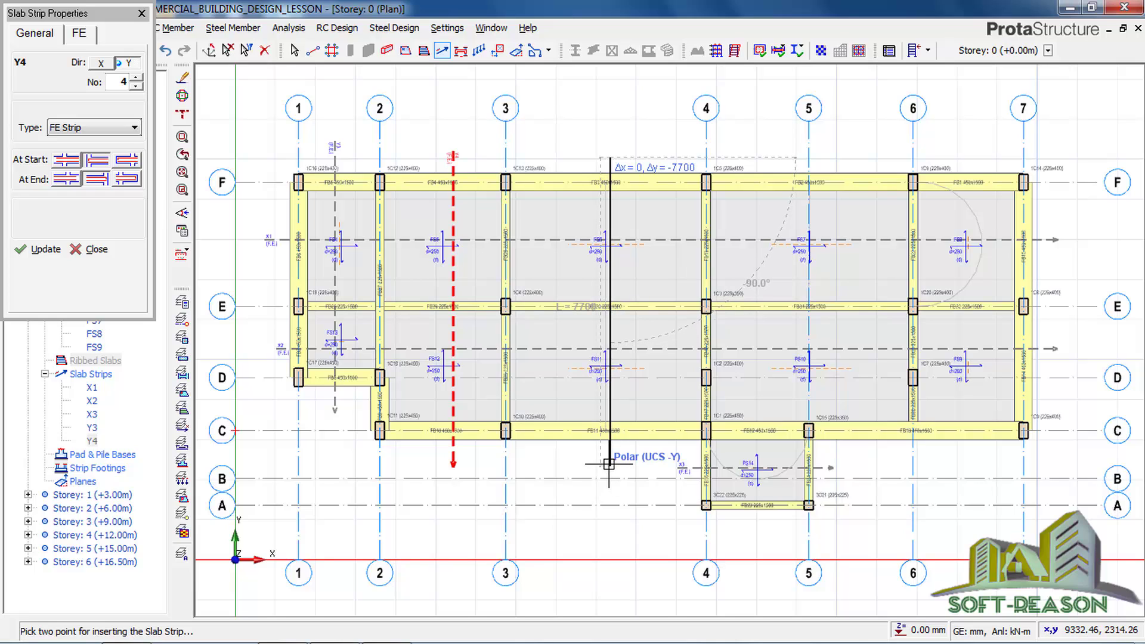
left_click(609, 461)
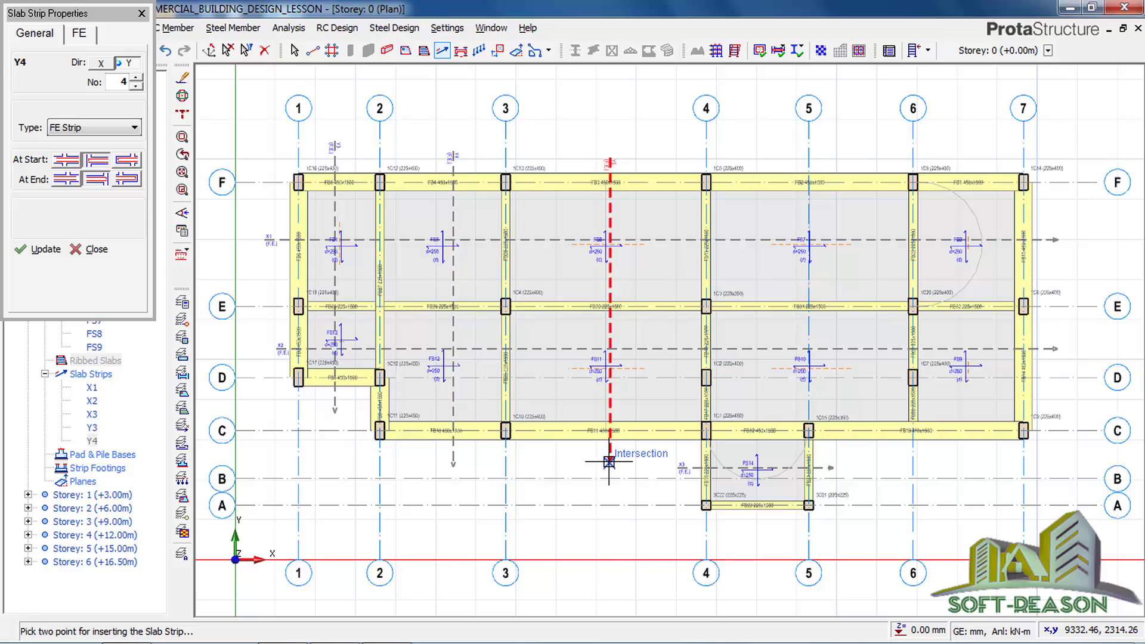
left_click(762, 152)
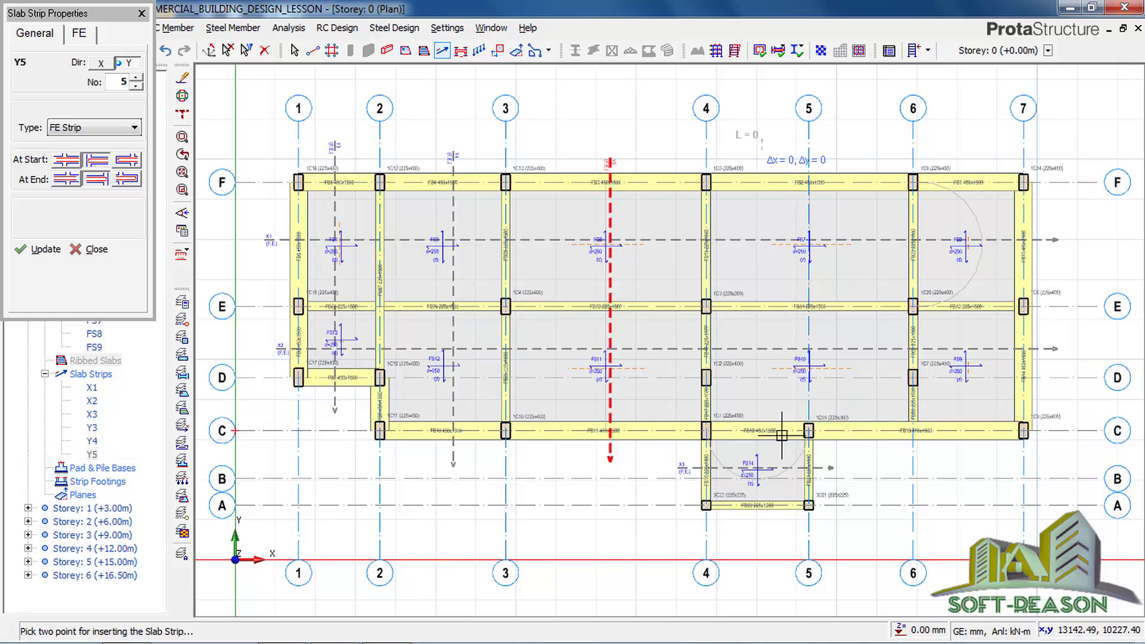
left_click(762, 534)
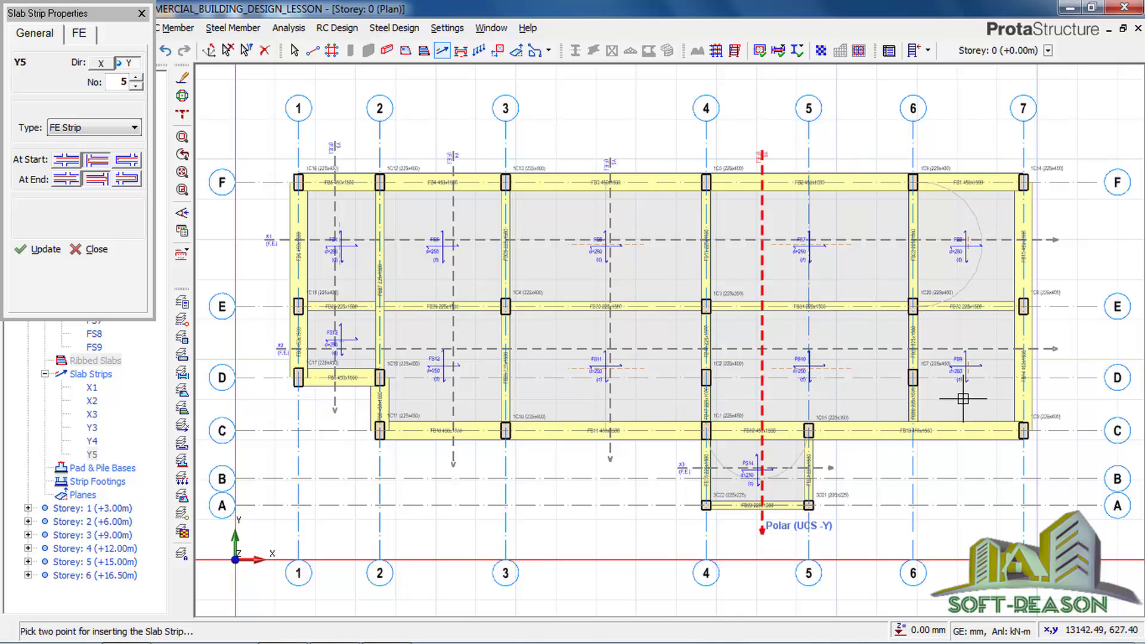
left_click(958, 146)
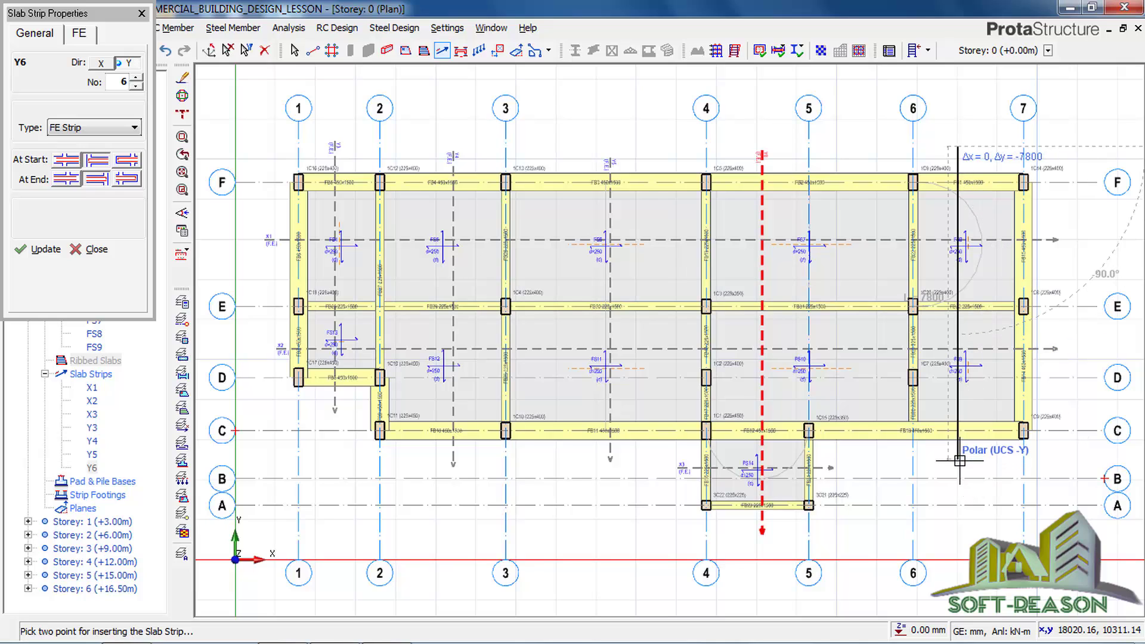
left_click(938, 360)
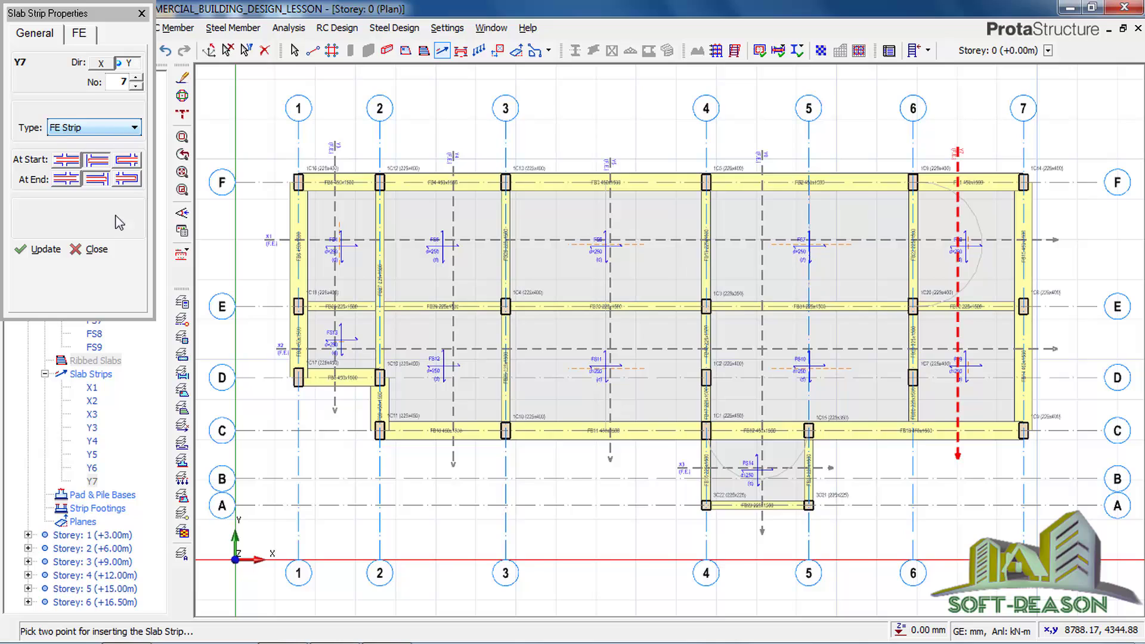
left_click(96, 249)
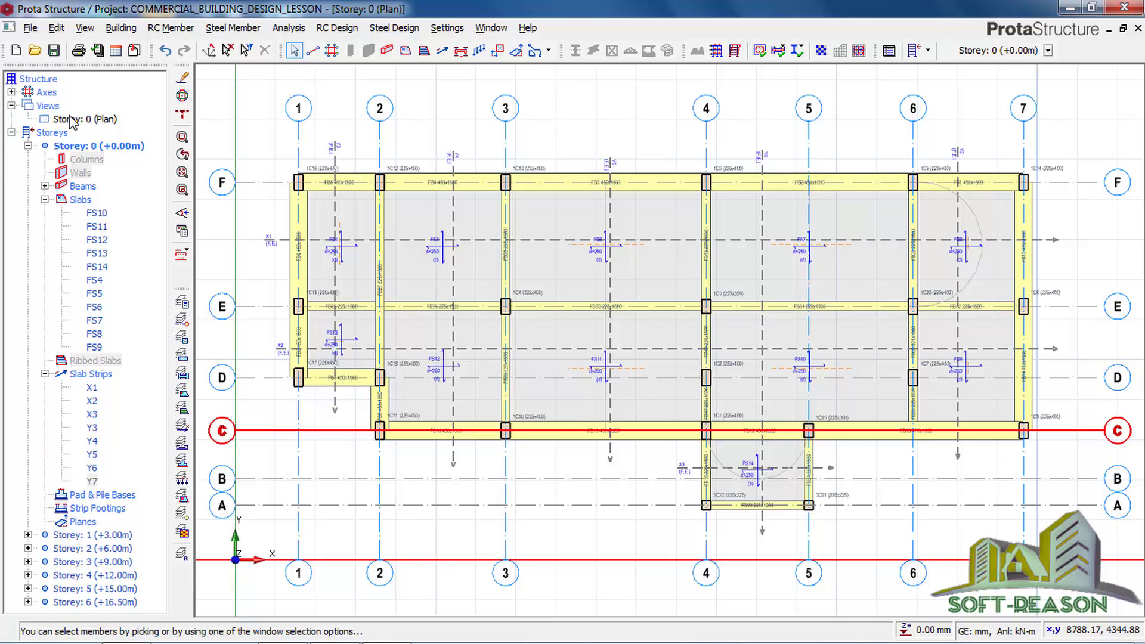
left_click(53, 51)
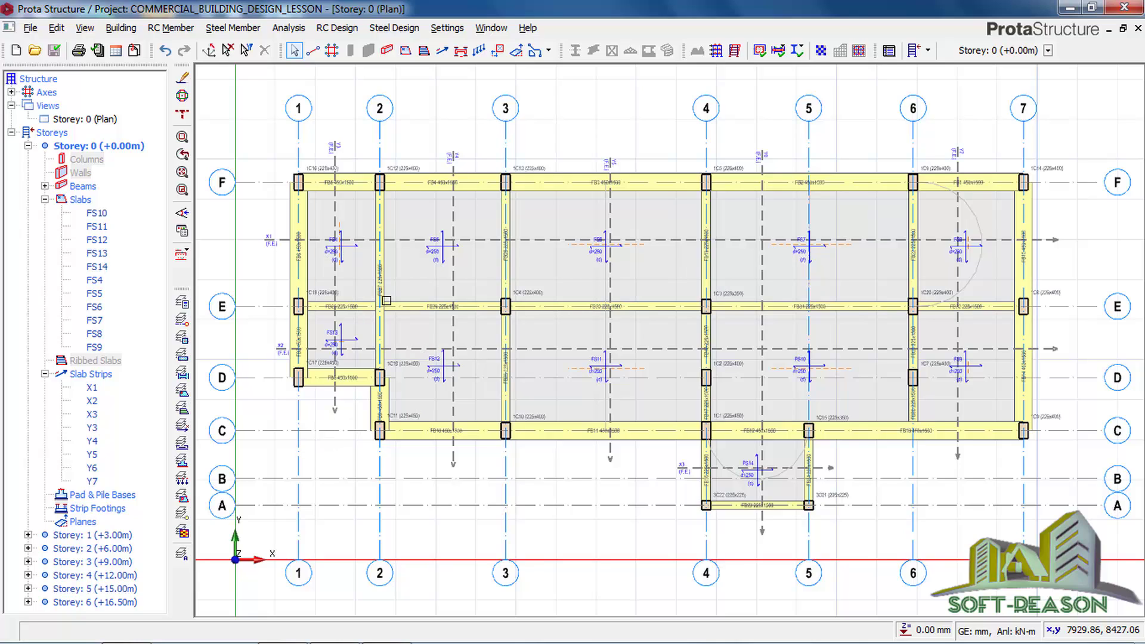
- Open the raft foundation mesh and analysis and generate the finite element model with a plate element size of 500
left_click(291, 30)
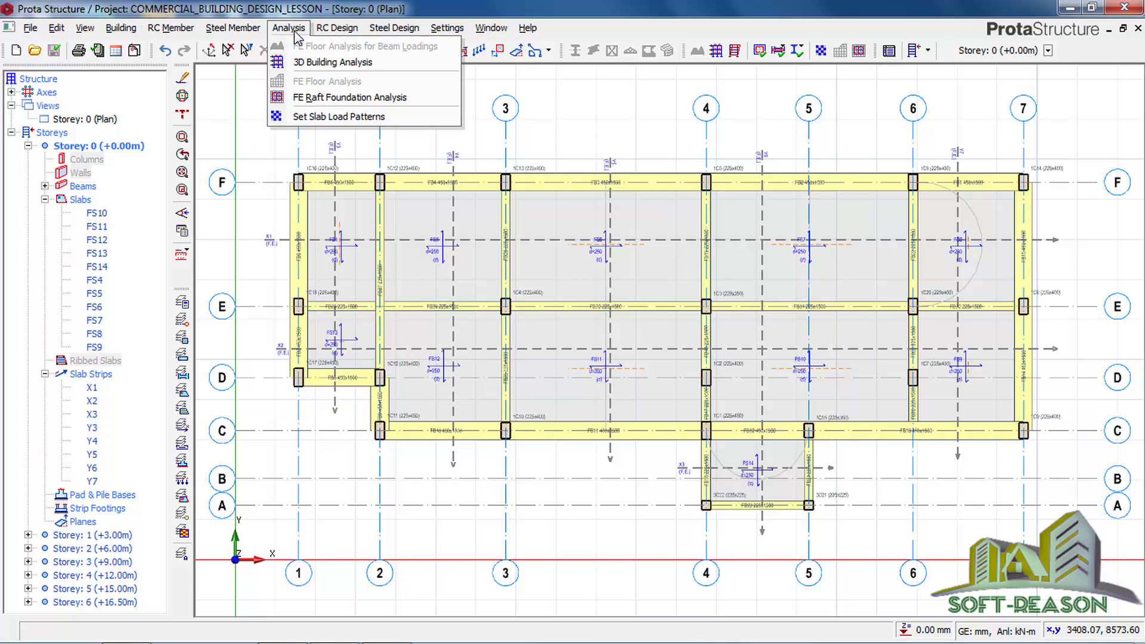
left_click(326, 107)
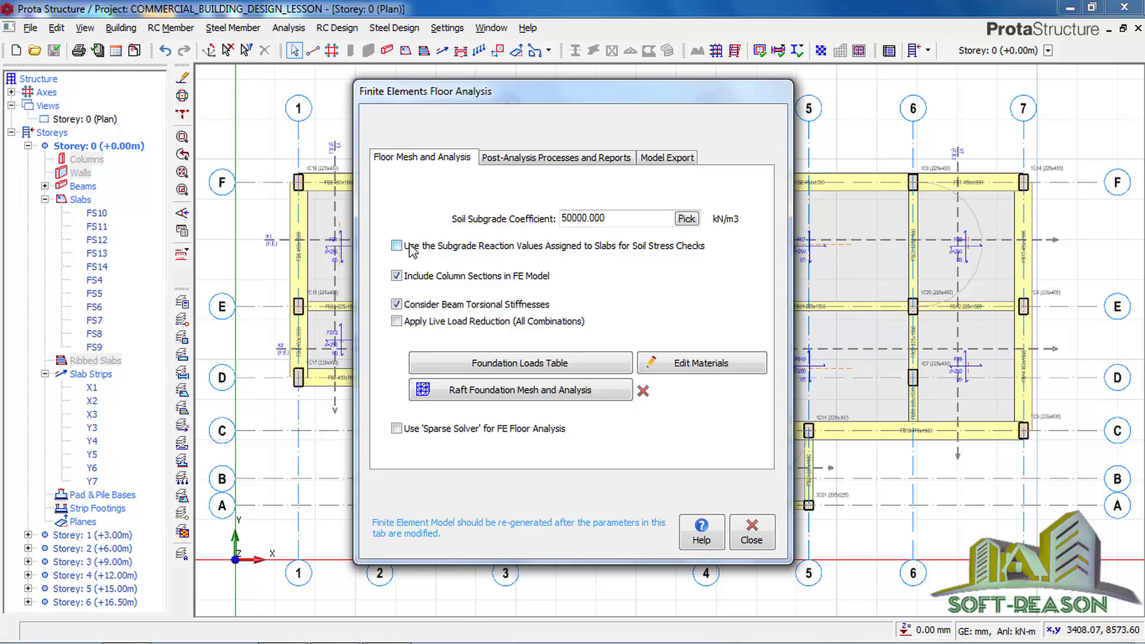
left_click(409, 308)
left_click(526, 393)
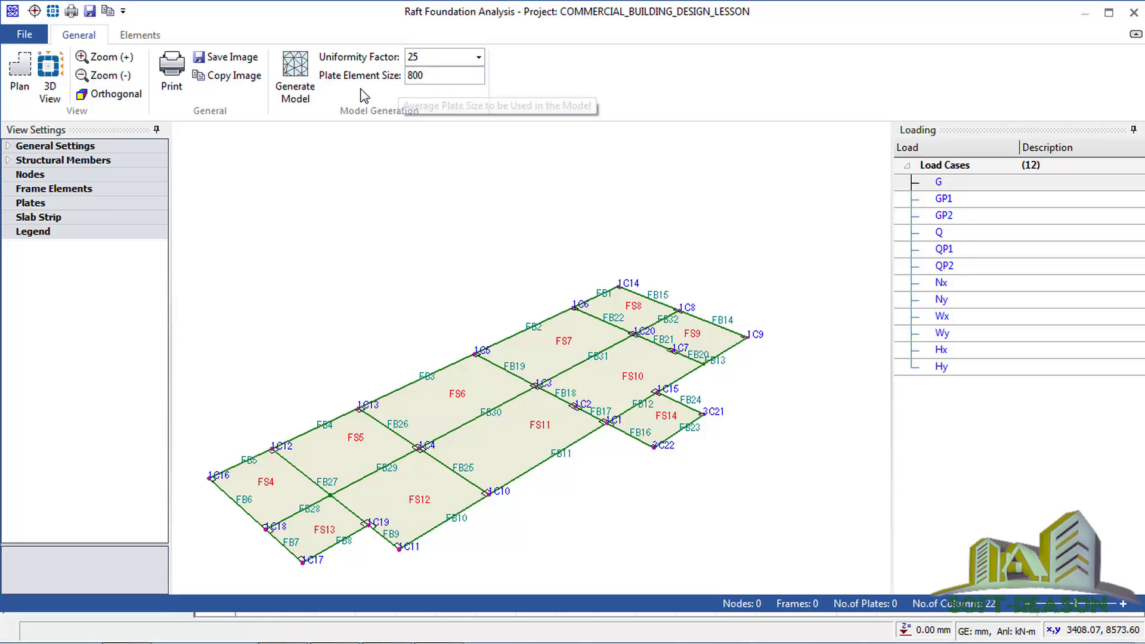
double_click(426, 76)
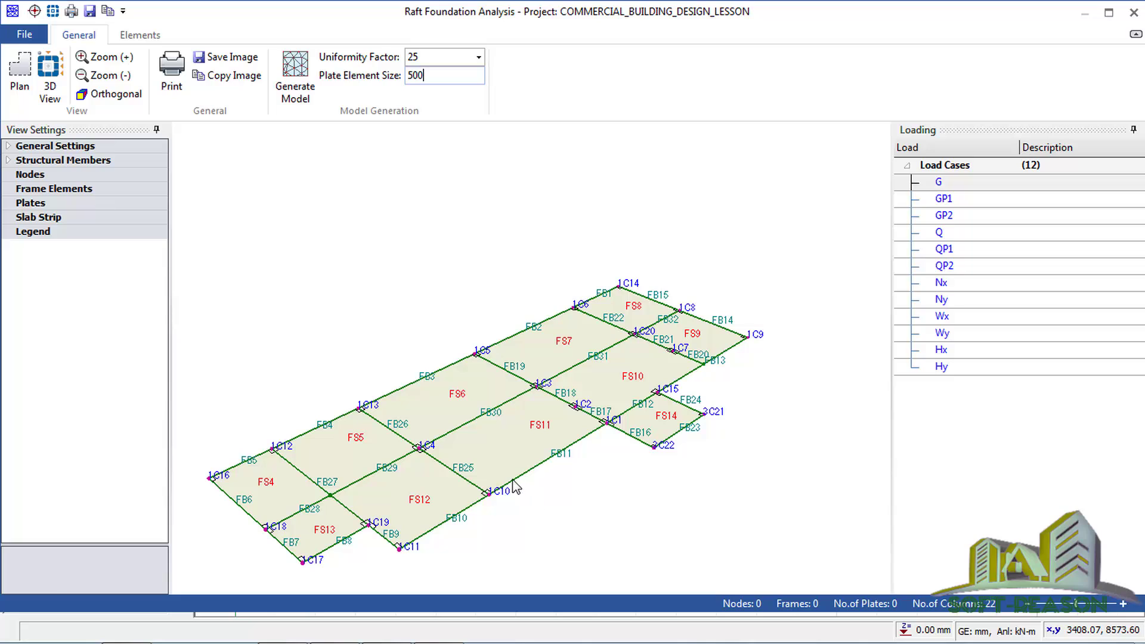
left_click(293, 73)
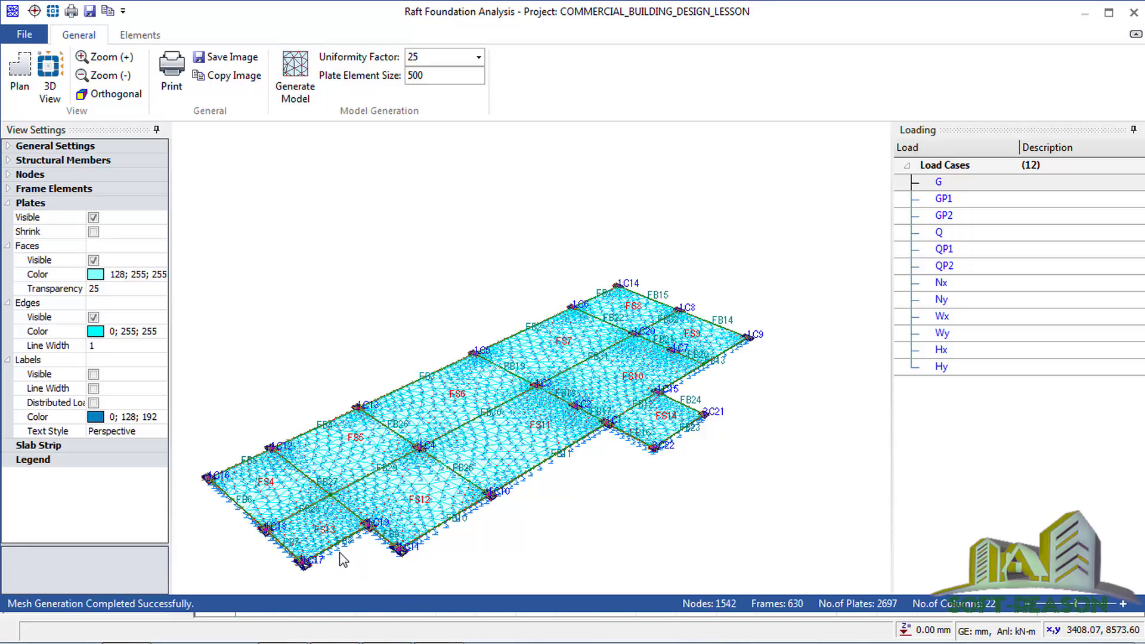
- Leave the generated mesh model and open the raft foundation's analysis post-processing results
left_click(1133, 12)
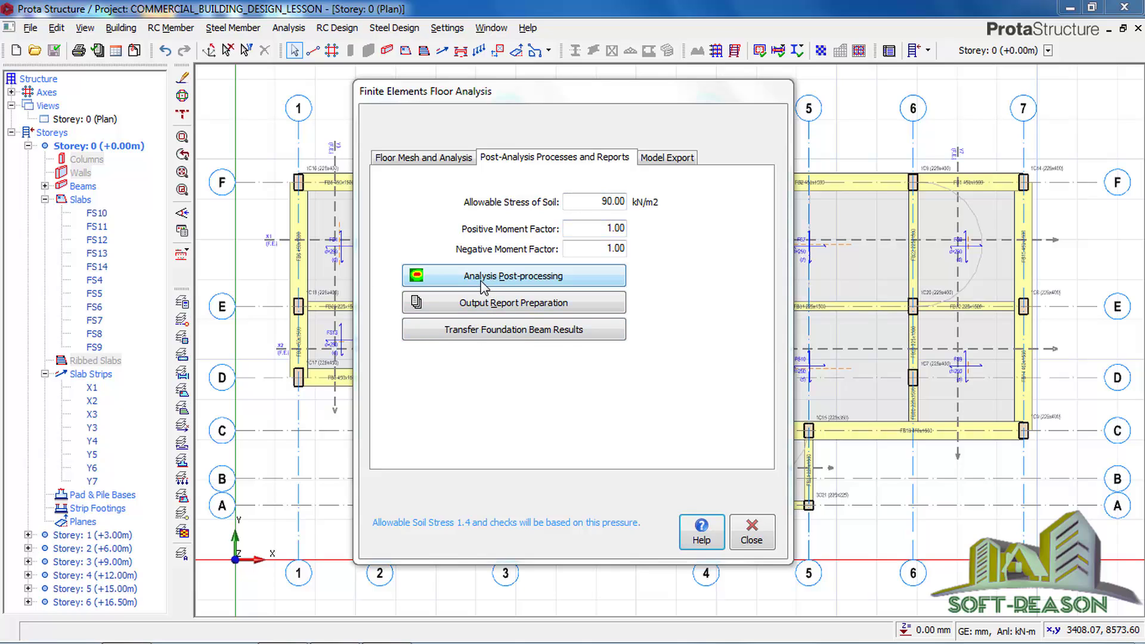
left_click(504, 284)
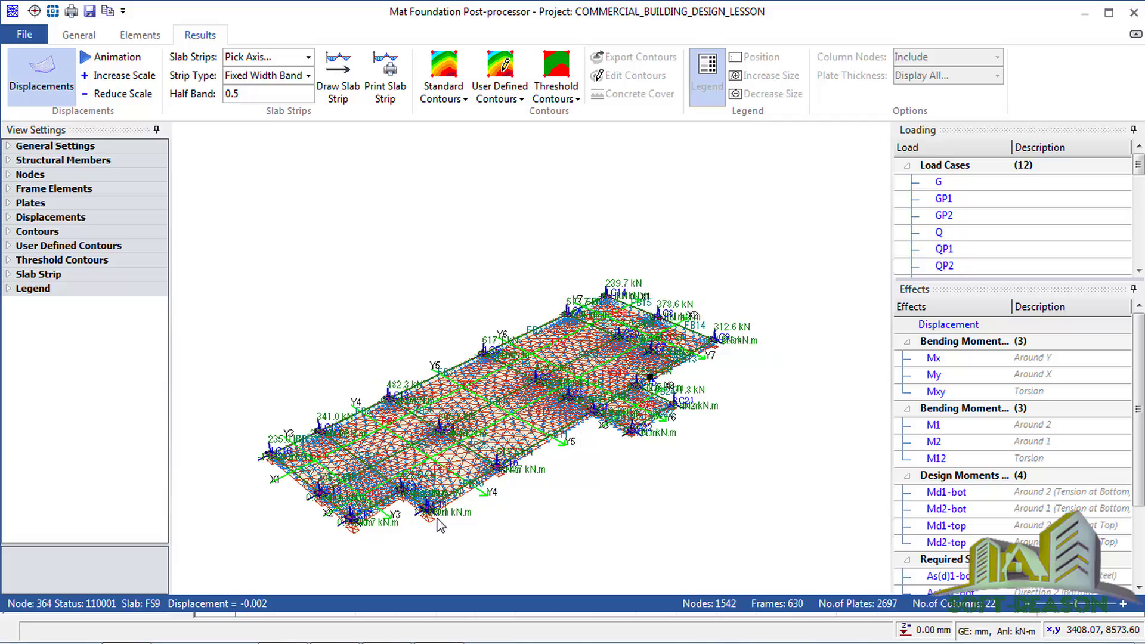
middle_click_drag(534, 442, 556, 382)
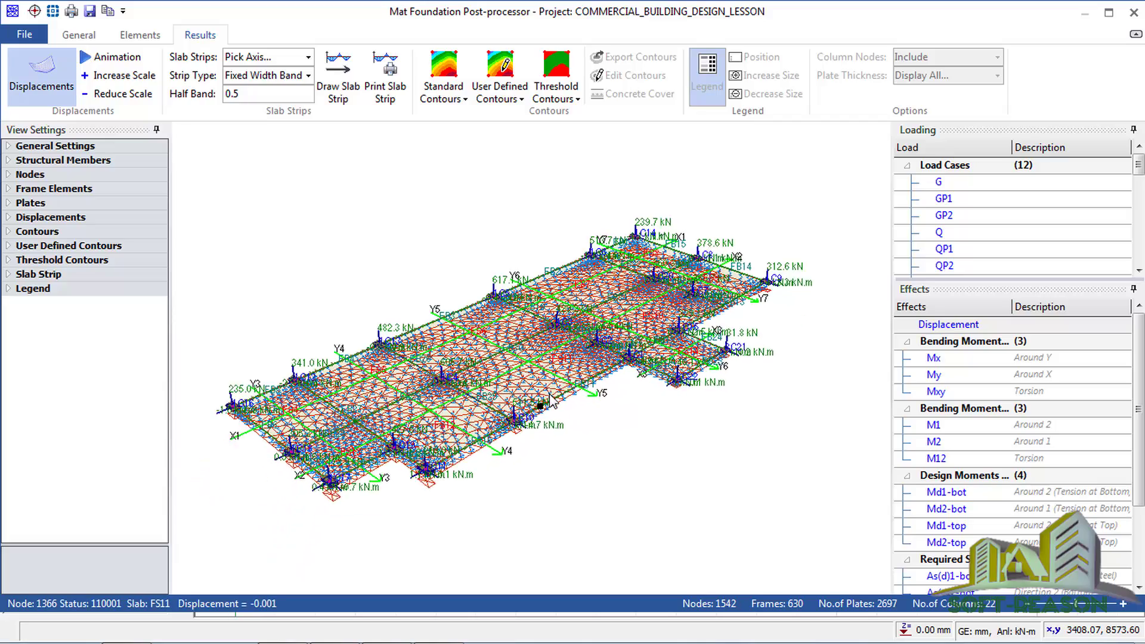
scroll(557, 383, "up", 3)
scroll(585, 405, "down", 1)
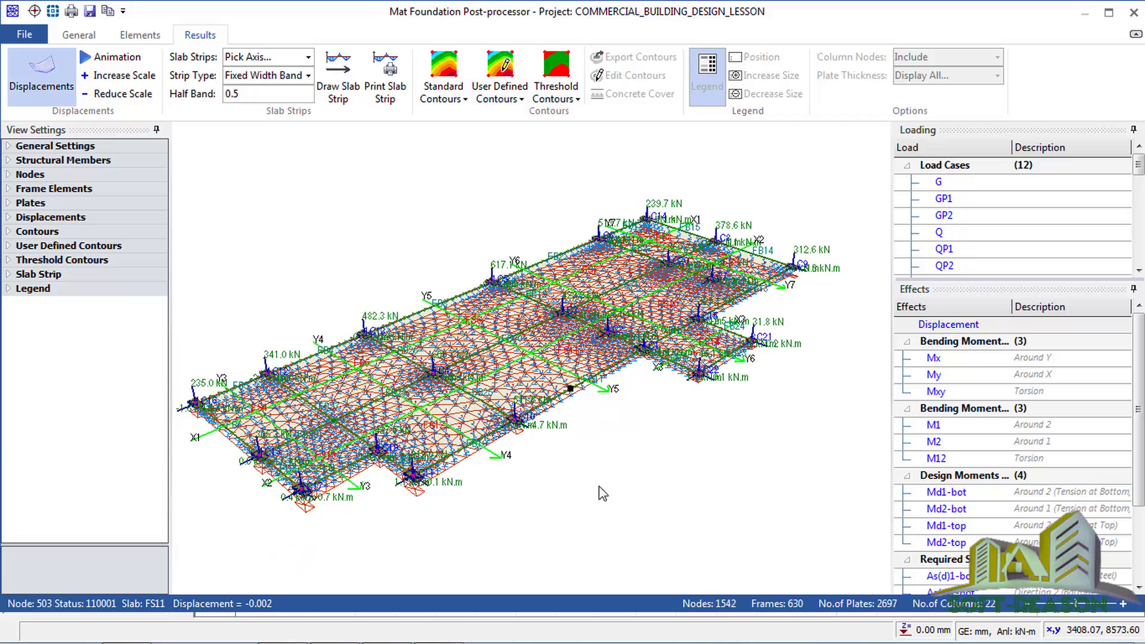
- Display standard displacement contours on the raft and set the legend position to Right Bottom
left_click(444, 72)
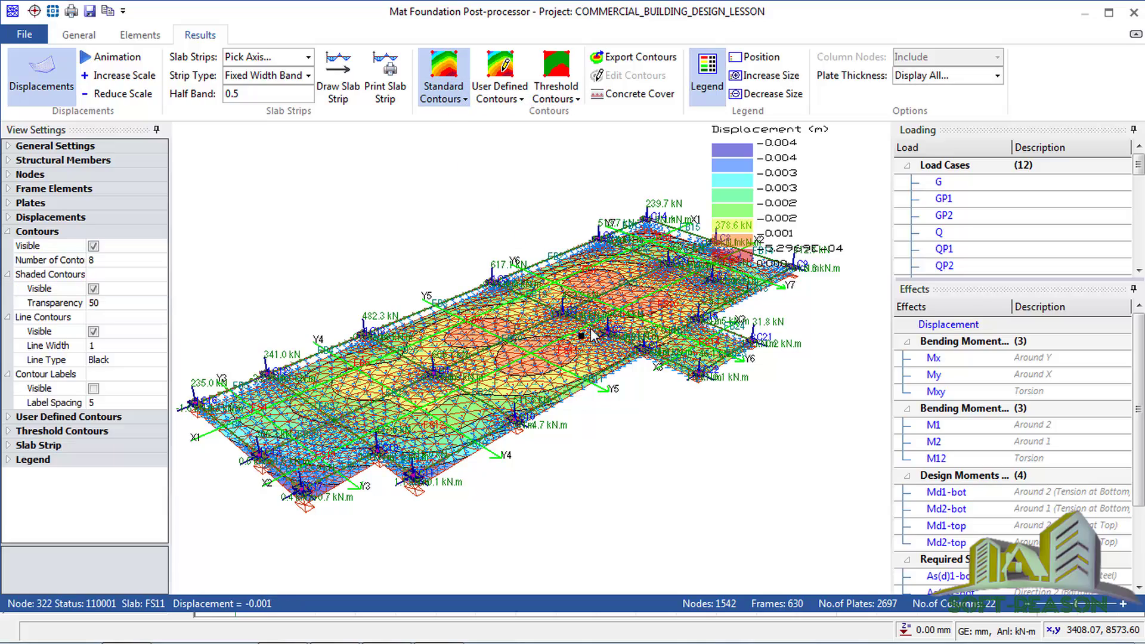
middle_click_drag(588, 334, 559, 350)
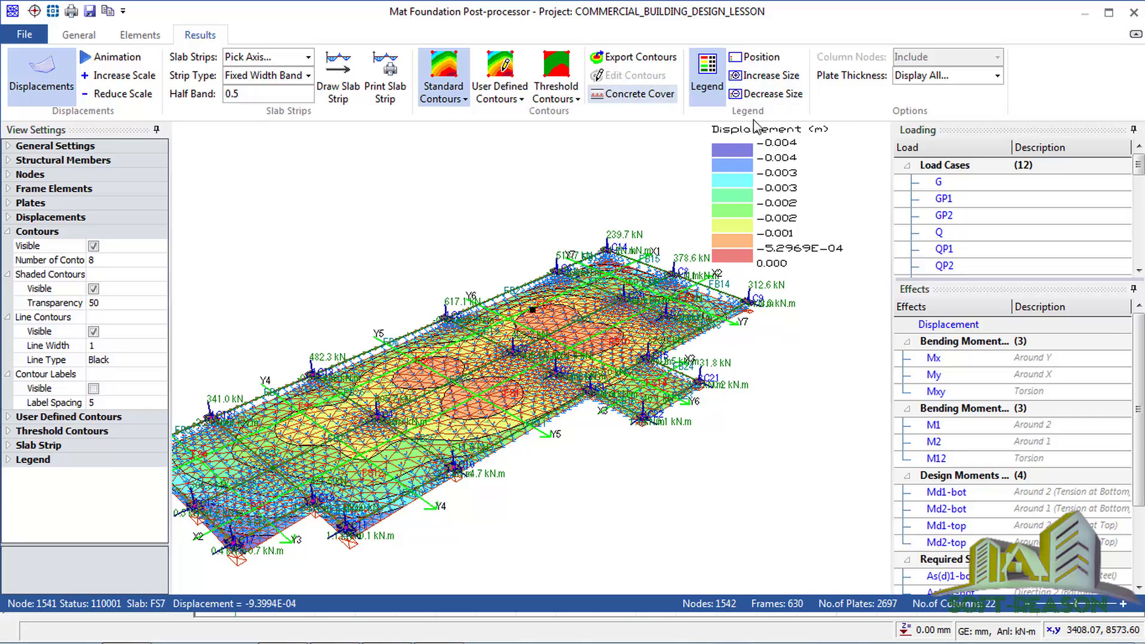
left_click(748, 60)
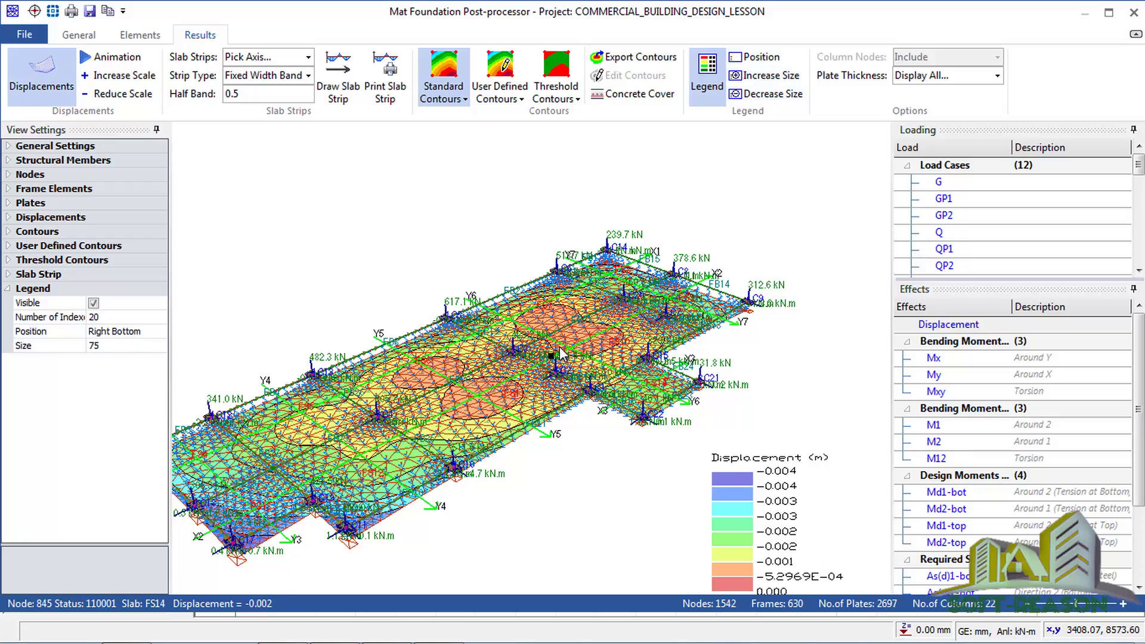
middle_click_drag(555, 372, 589, 328)
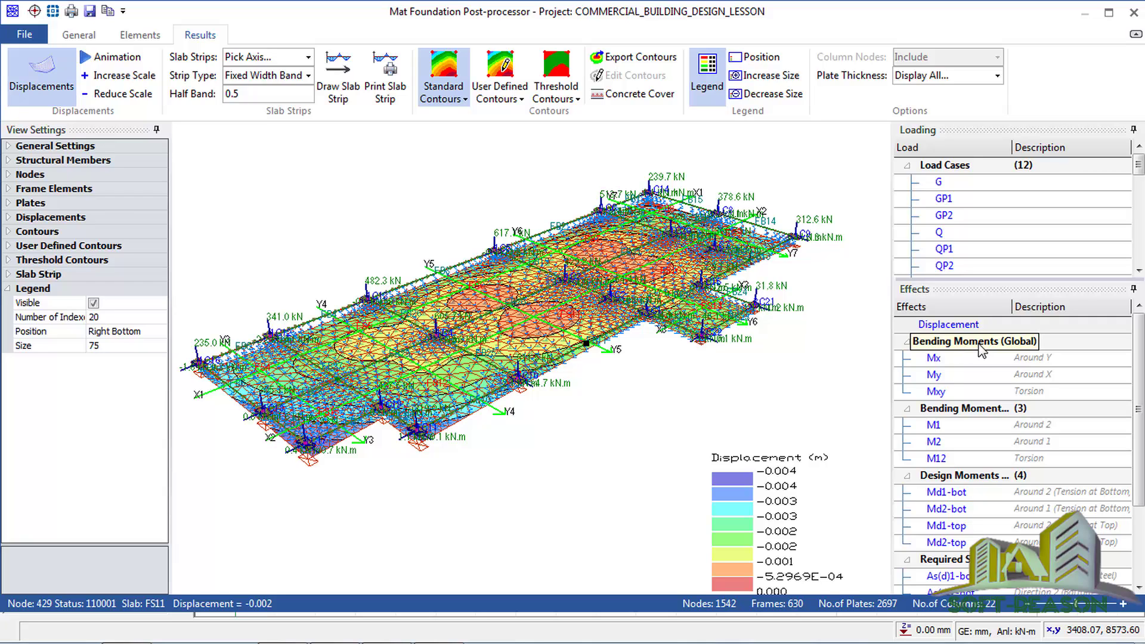
- Review the bending moment contours Mx, My, Mxy, M1 and M12, with the legend position set to Left Top
left_click(934, 359)
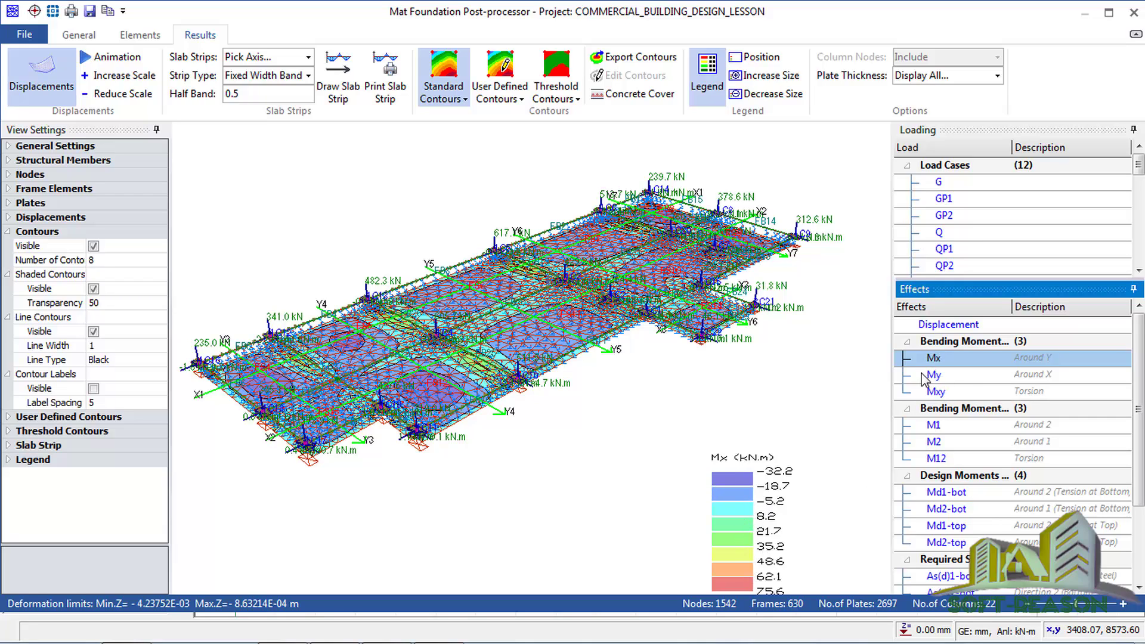
left_click(755, 66)
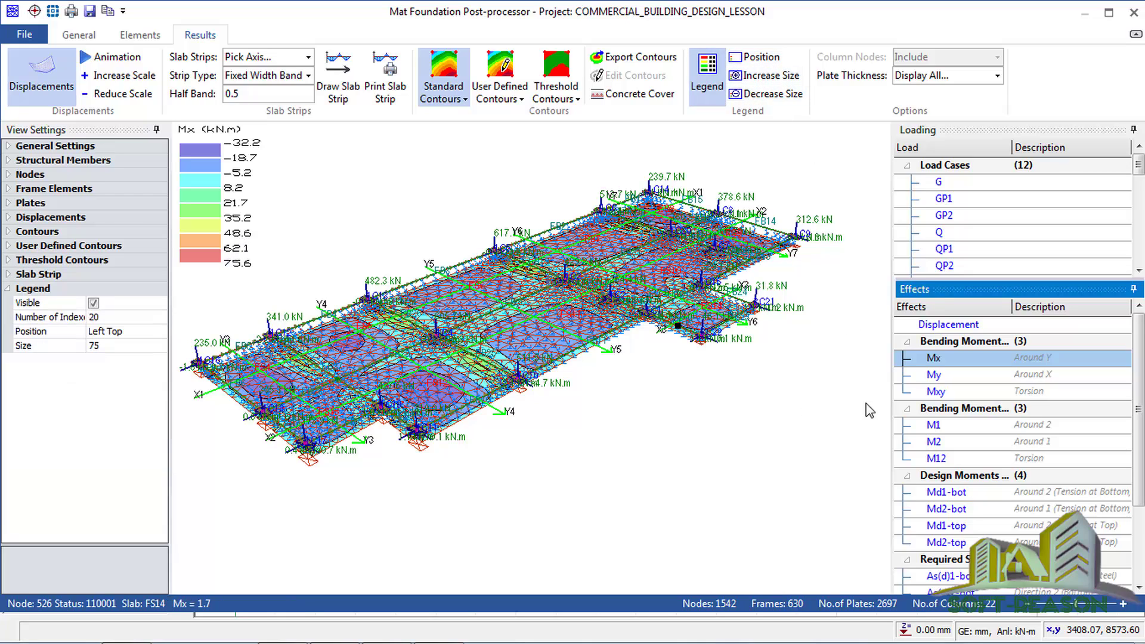
left_click(935, 374)
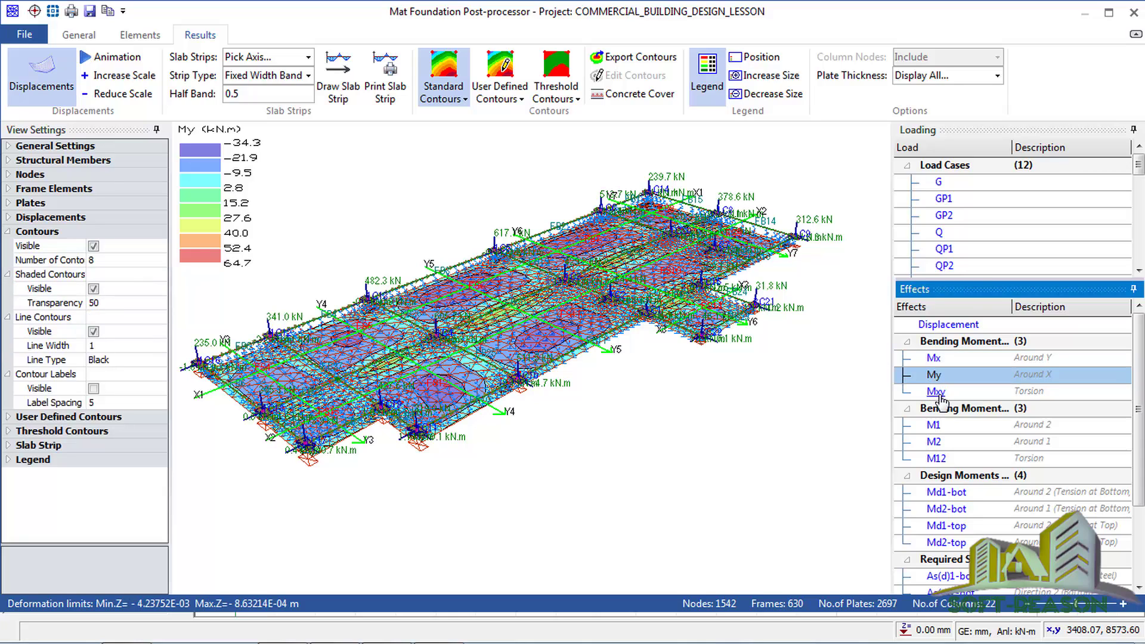
left_click(937, 394)
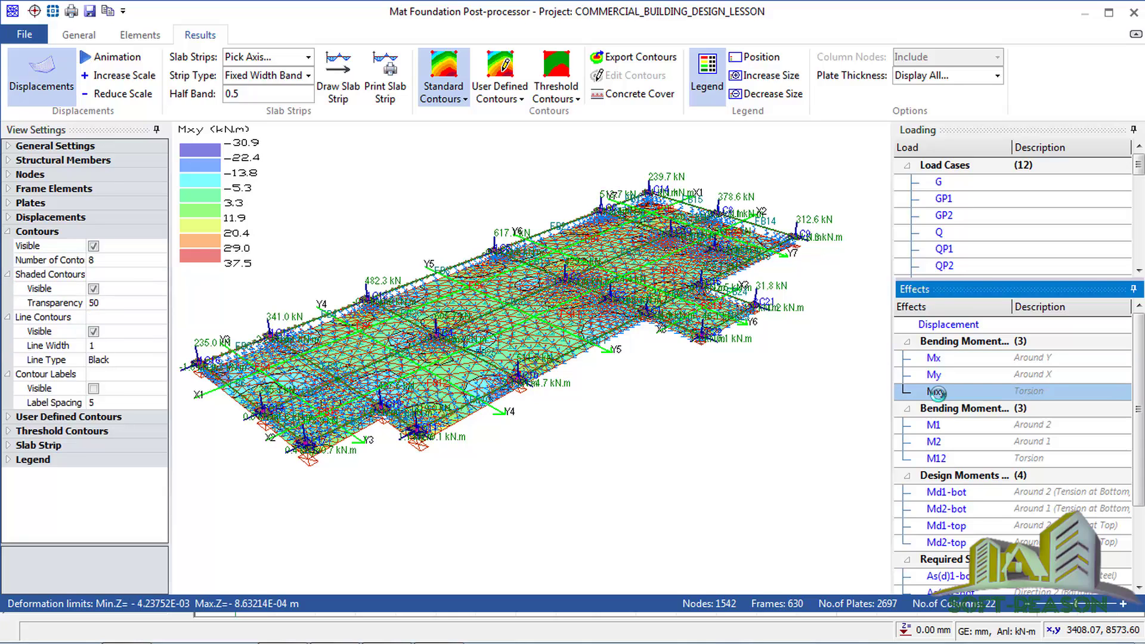
left_click(936, 443)
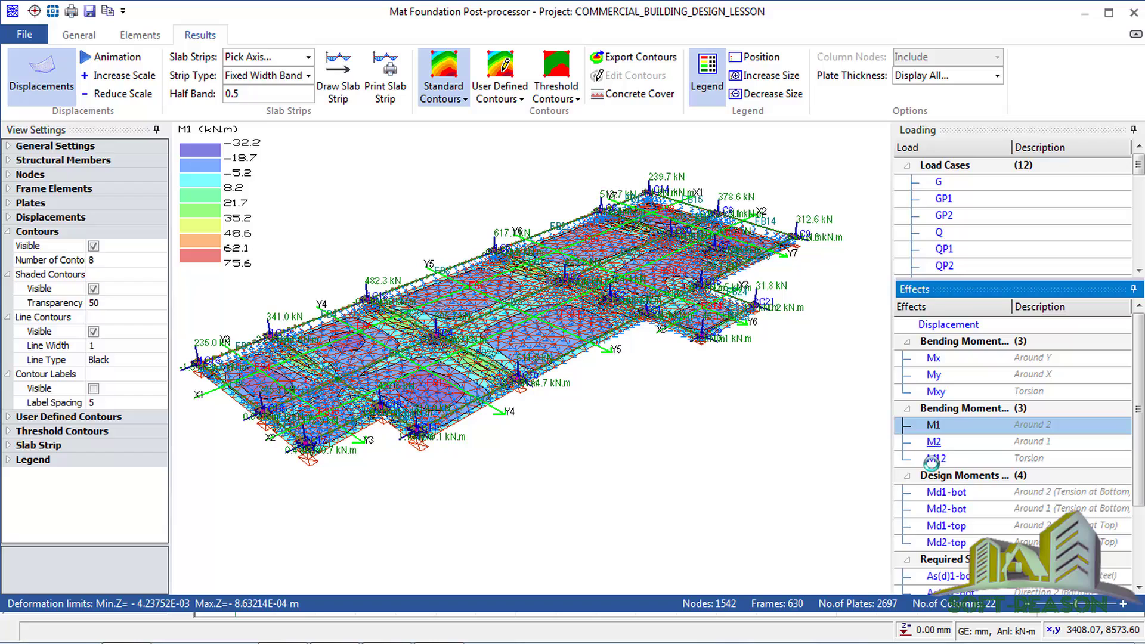
left_click(936, 459)
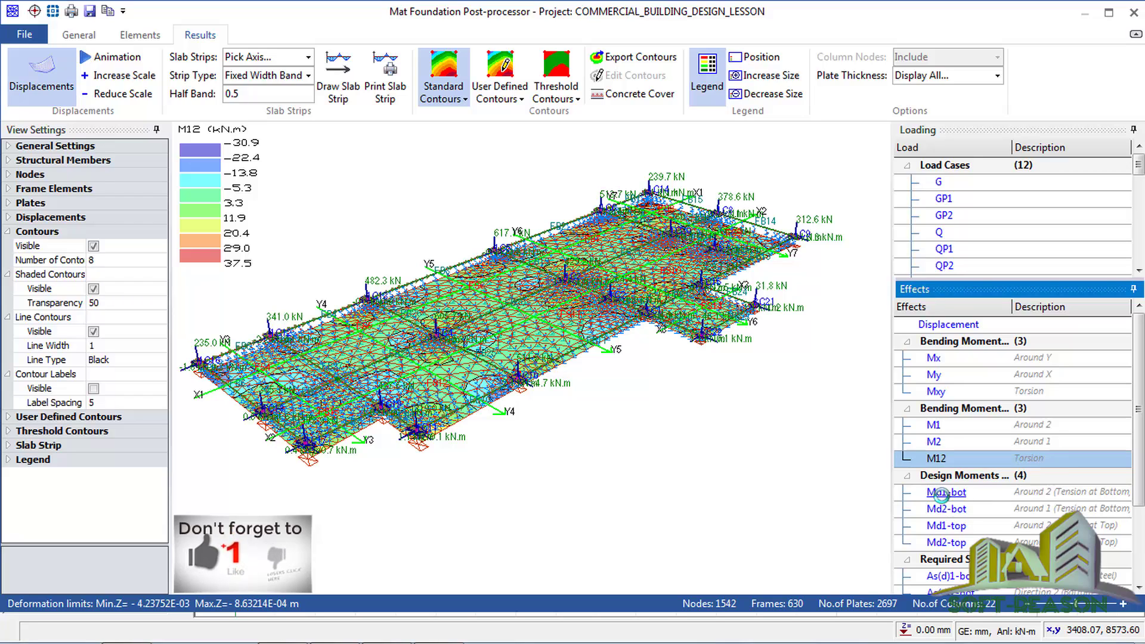
- Review the design moment contours Md1-bot, Md2-bot, Md1-top and Md2-top across the raft
left_click(946, 493)
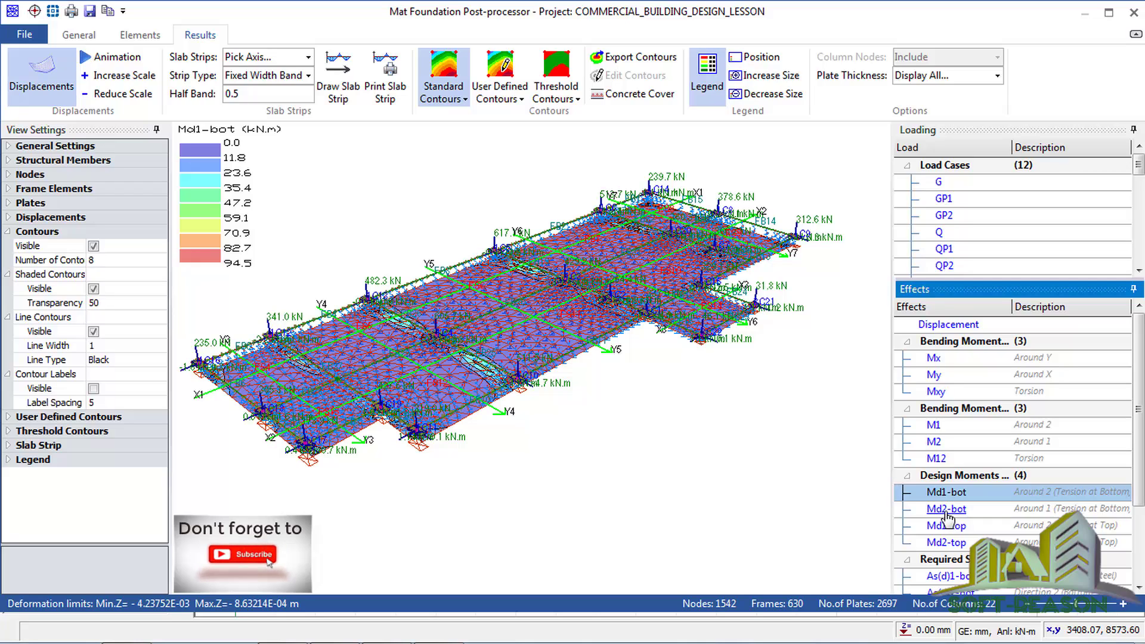
left_click(942, 510)
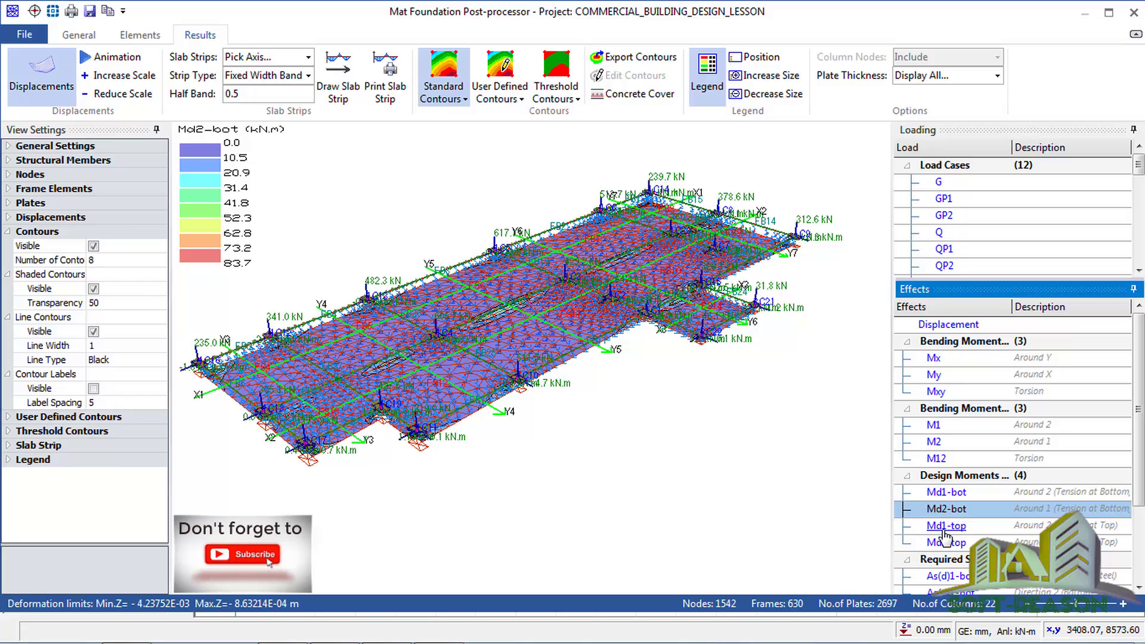
left_click(945, 526)
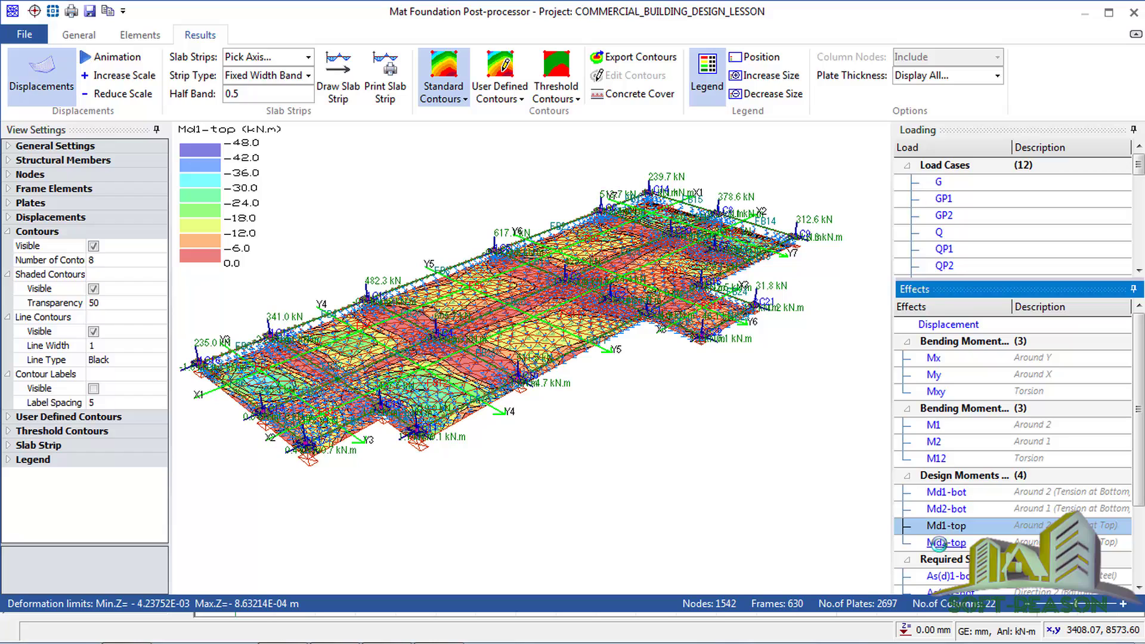
left_click(939, 542)
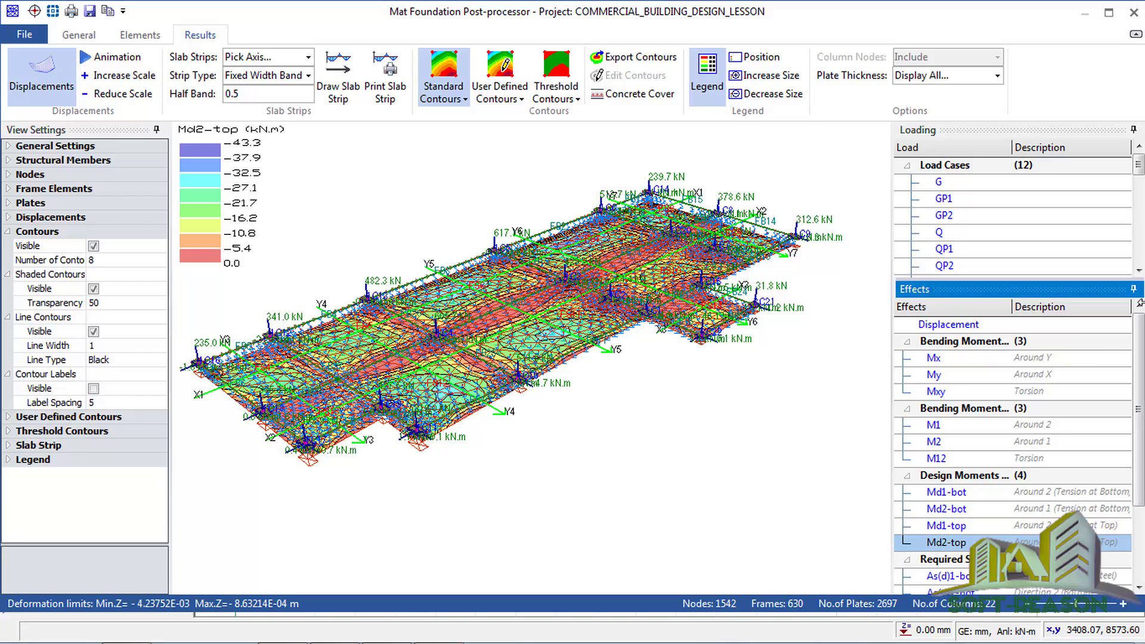
- Display the required steel area contours As(d)1-bot and dismiss the Windows color scheme prompt
scroll(1139, 358, "down", 2)
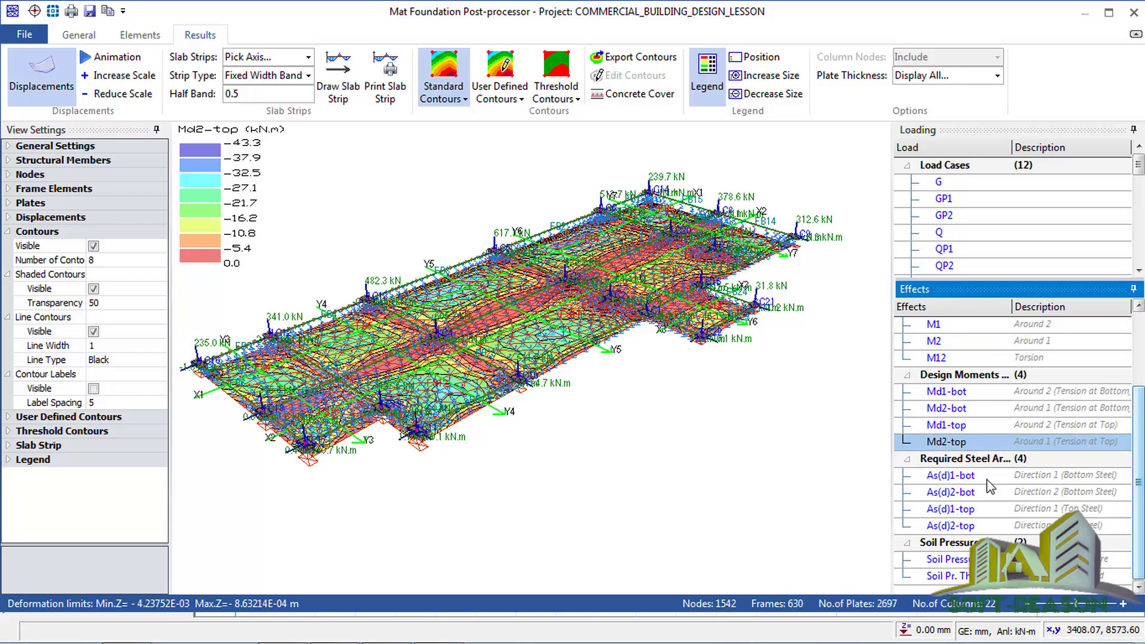
left_click(957, 476)
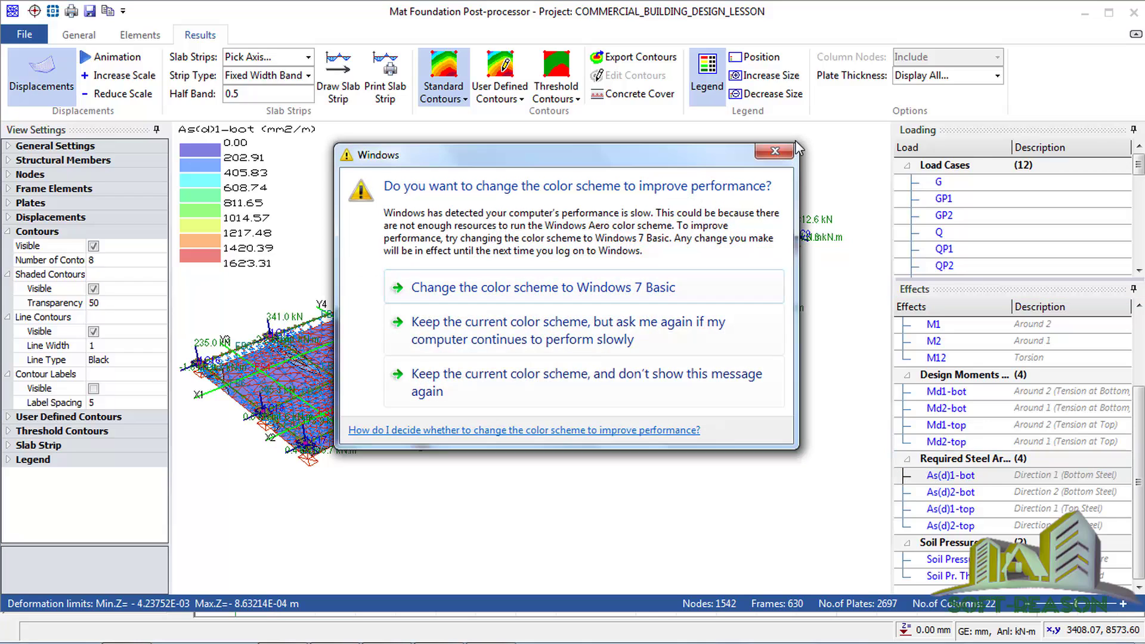
left_click(792, 150)
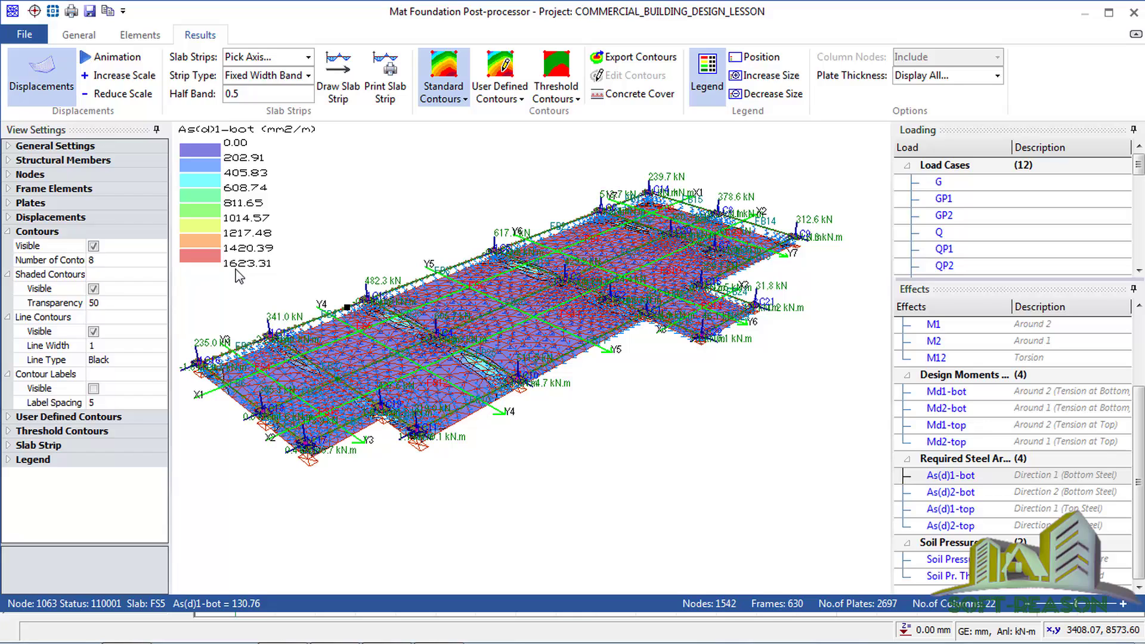
- Switch to images.png in Windows Photo Viewer, examine the bar diameter and spacing area table, and minimise it
left_click(282, 627)
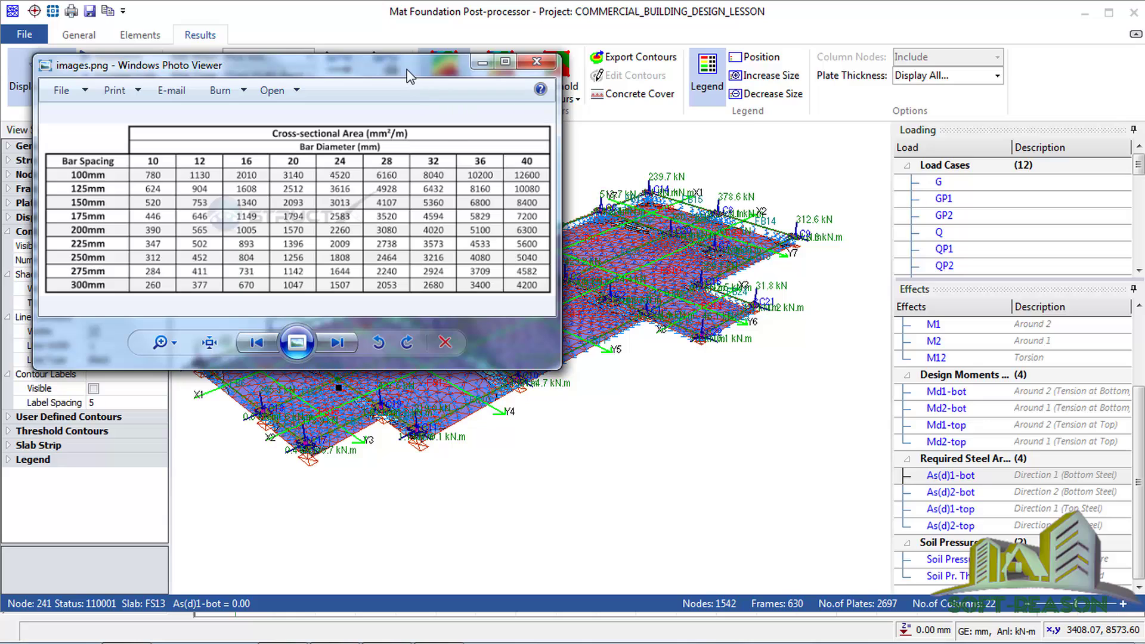
left_click_drag(437, 59, 681, 207)
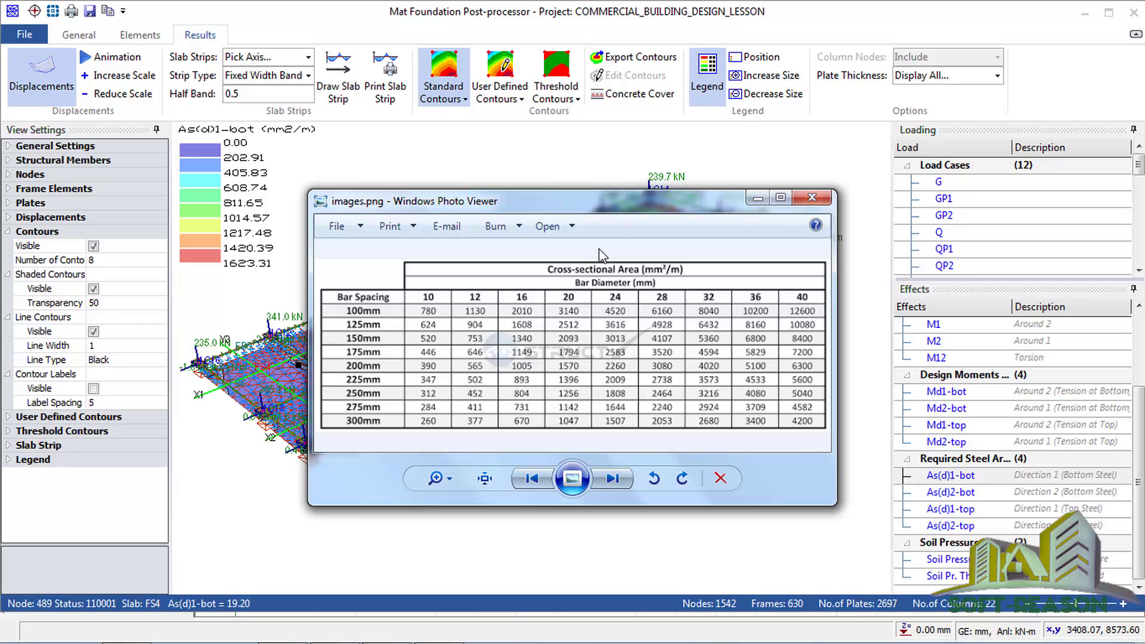
left_click(757, 198)
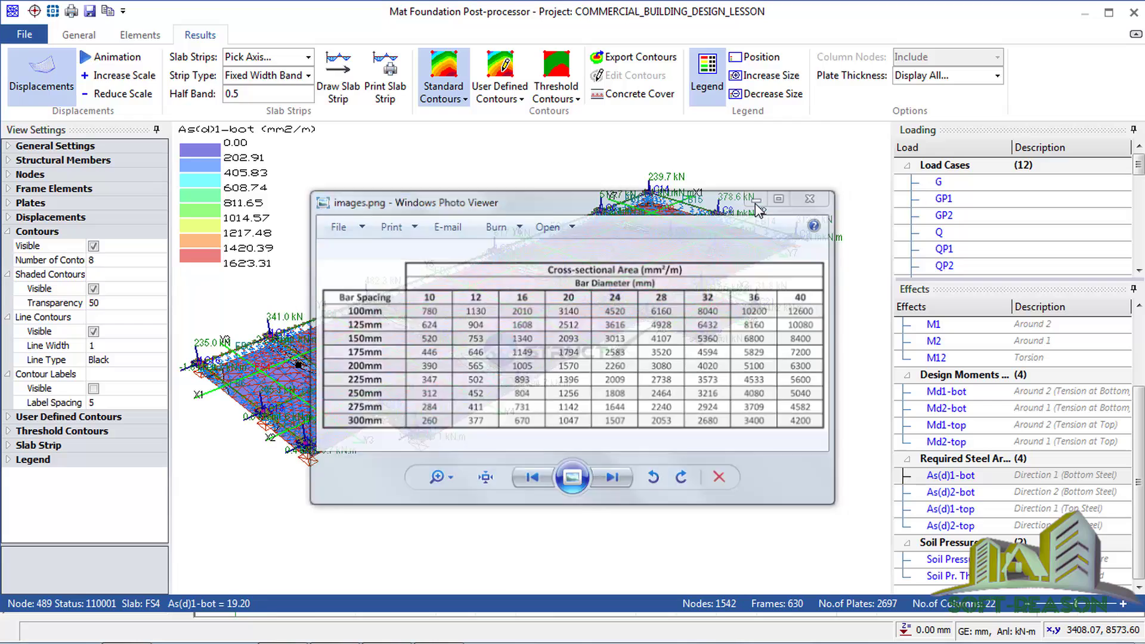
- Switch to user-defined contours and accept the concrete effective depth settings with 56.0 mm cover and Y12 bars in both directions
left_click(499, 97)
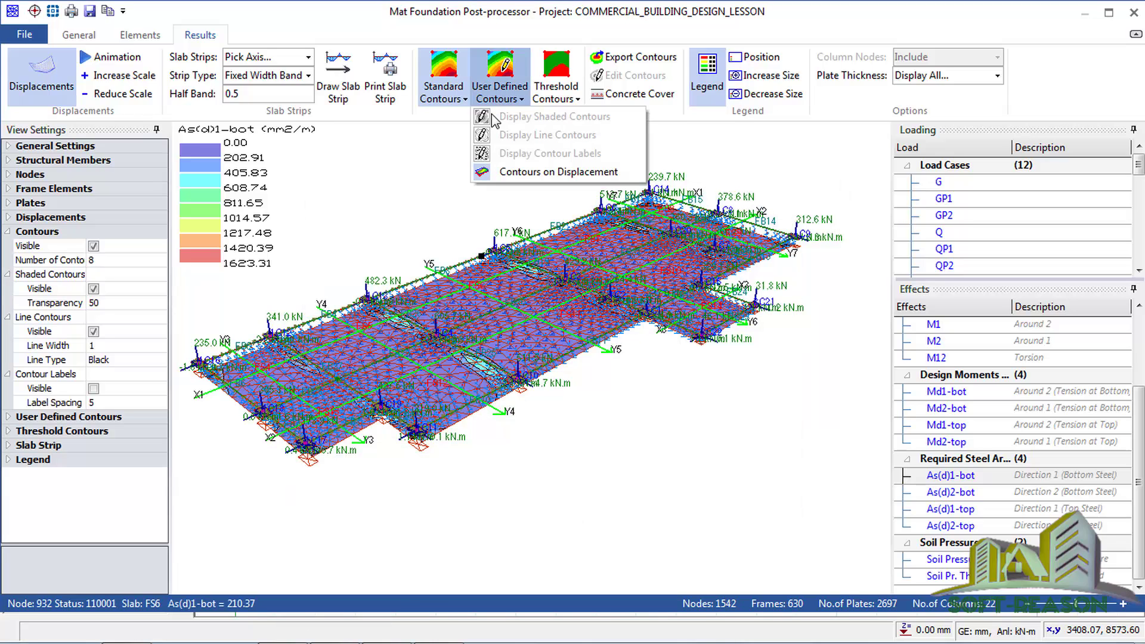
left_click(505, 80)
left_click(506, 80)
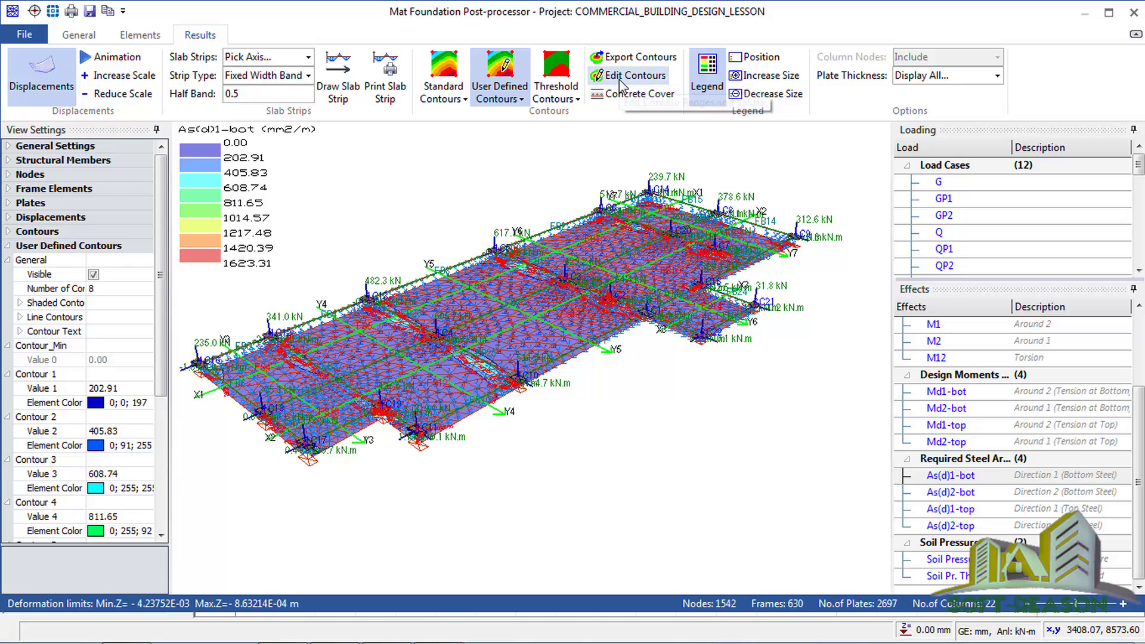
left_click(623, 96)
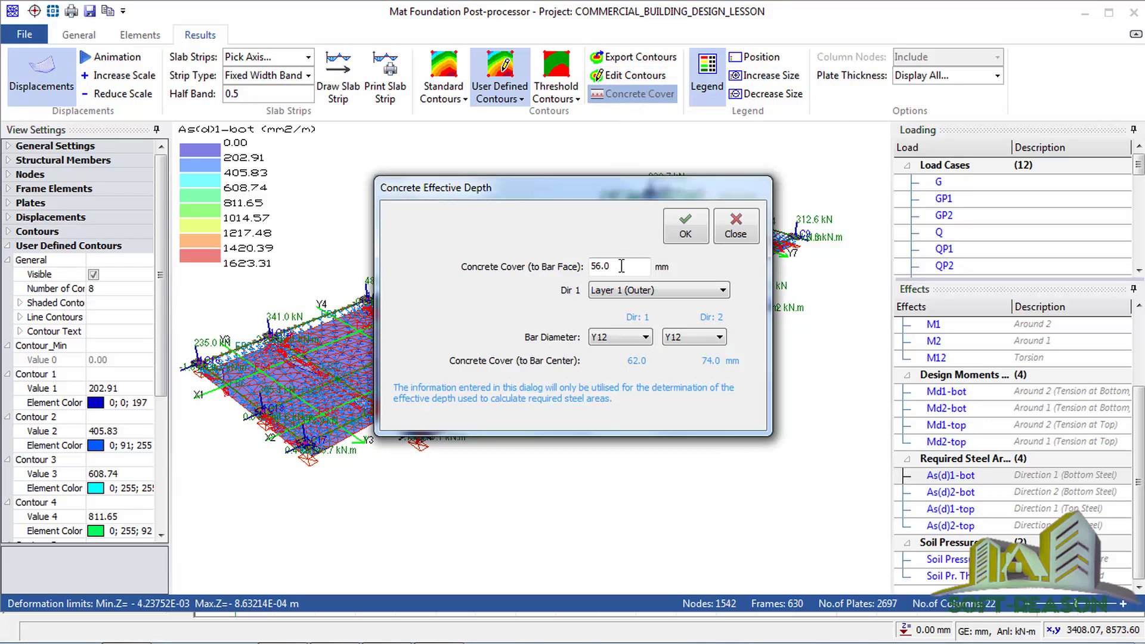
left_click(609, 274)
left_click(686, 226)
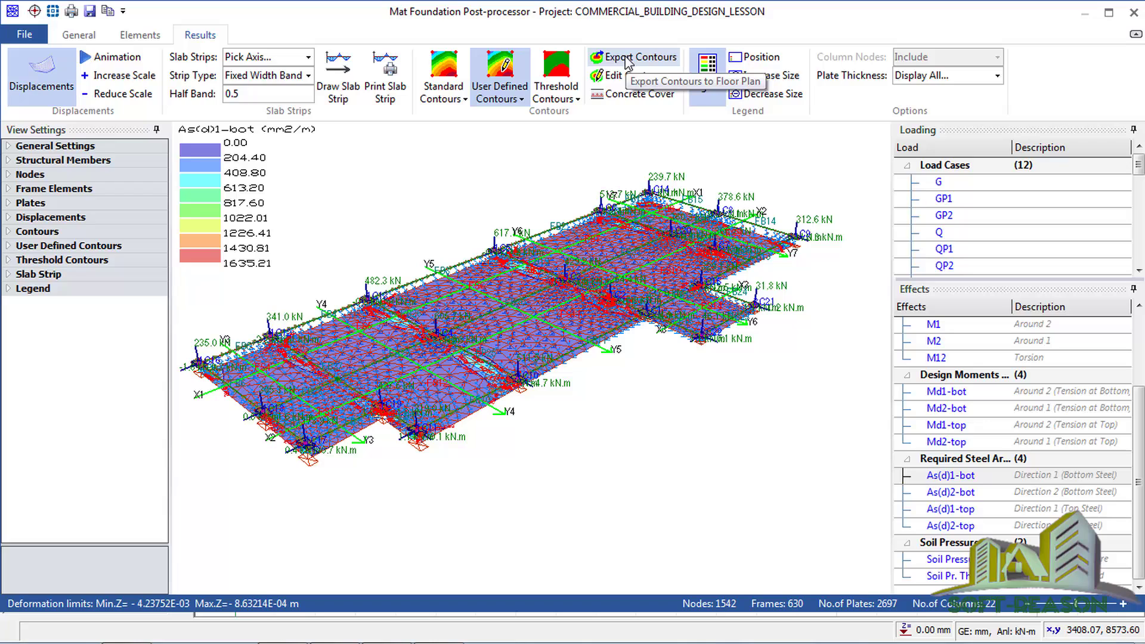
- Try Y12 at spacing 100 as Steel Bar 1 for the 1430.81 contour, and close the custom contour settings without applying
left_click(621, 76)
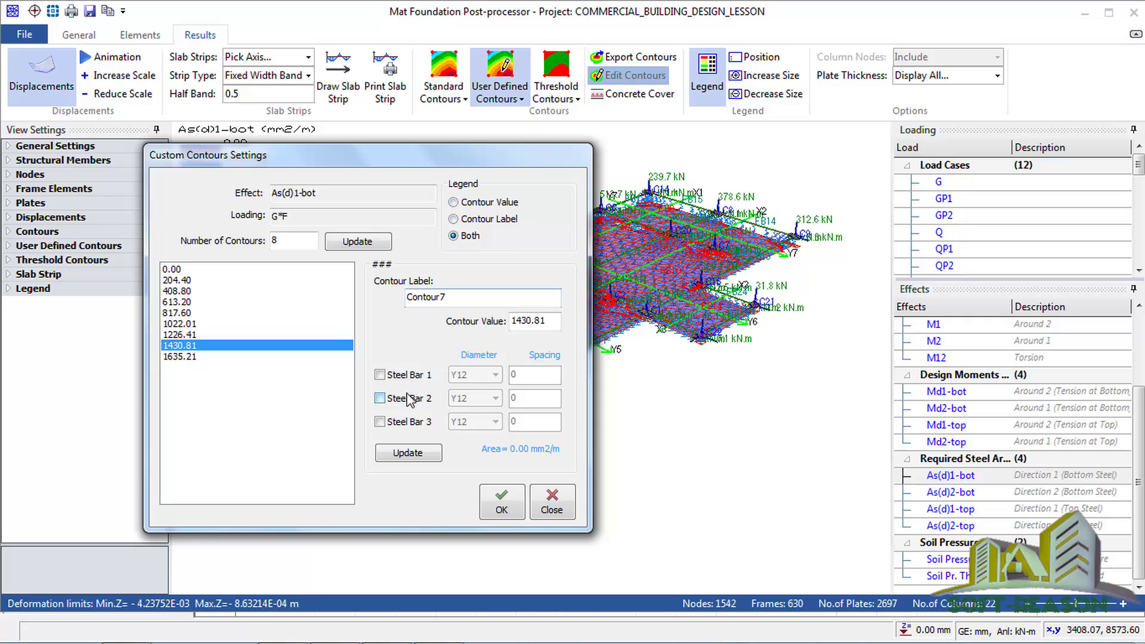
left_click(380, 376)
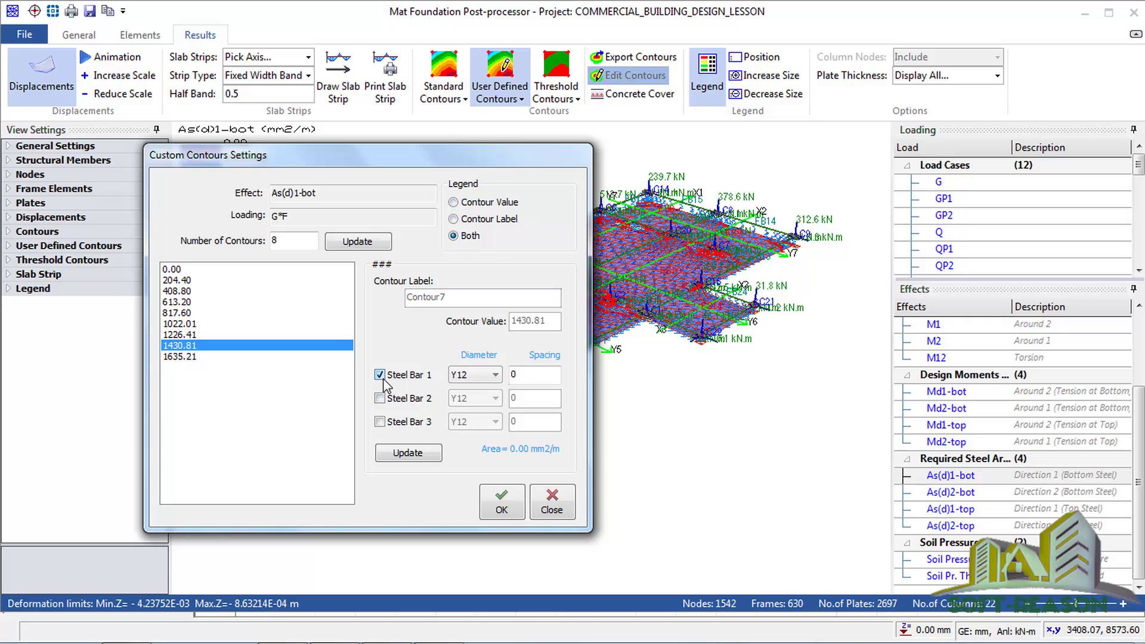
double_click(513, 375)
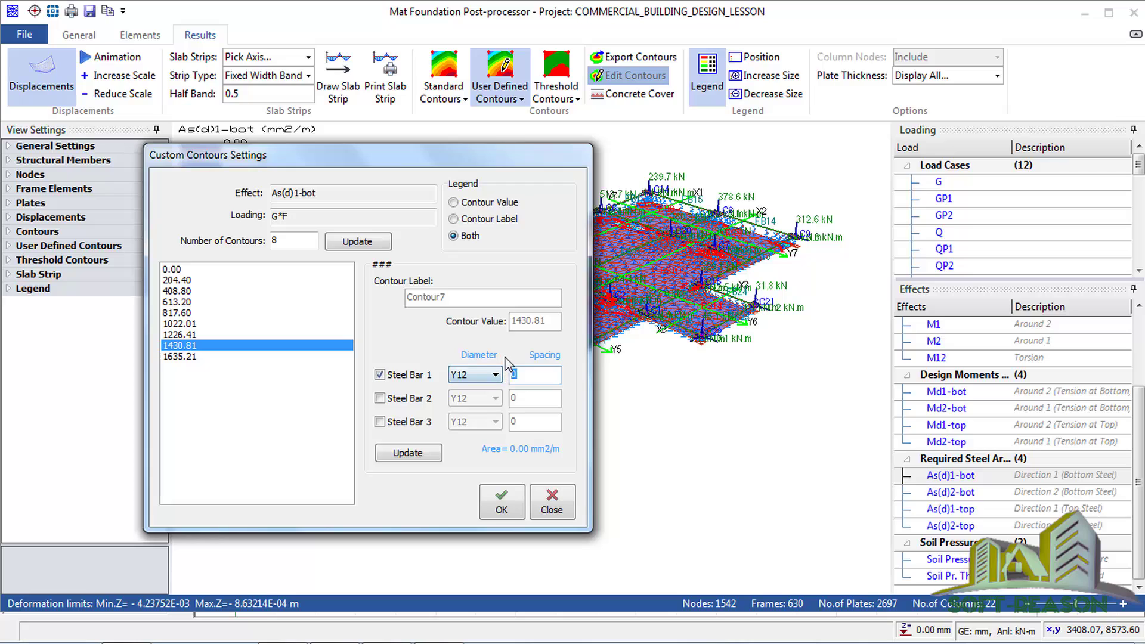
type("100")
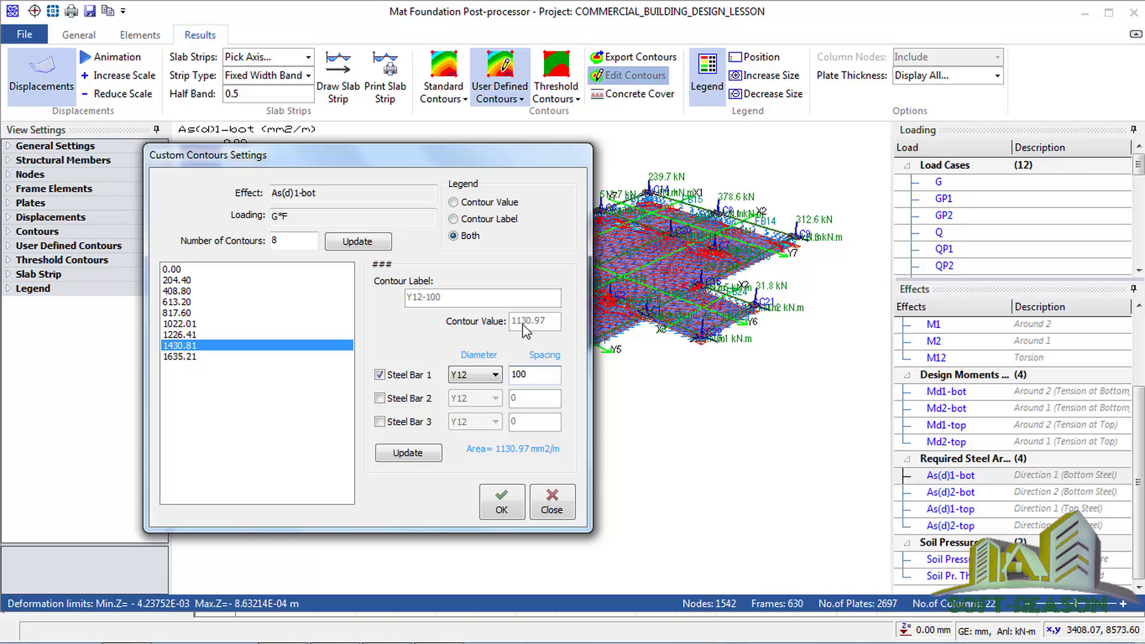
mouse_move(352, 632)
left_click(479, 376)
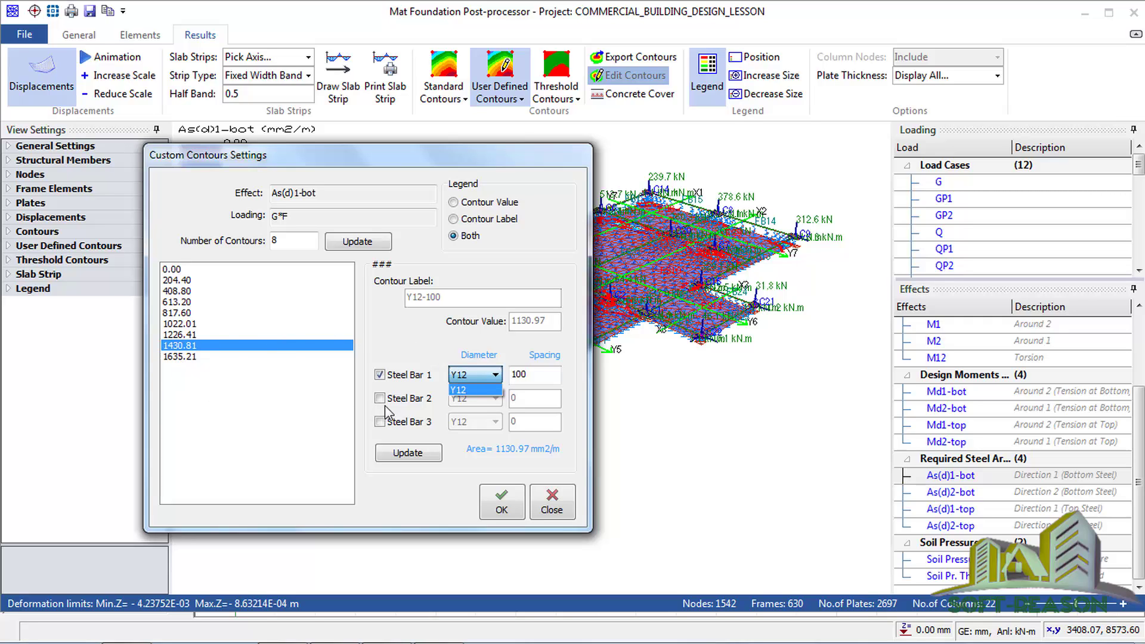
left_click(549, 513)
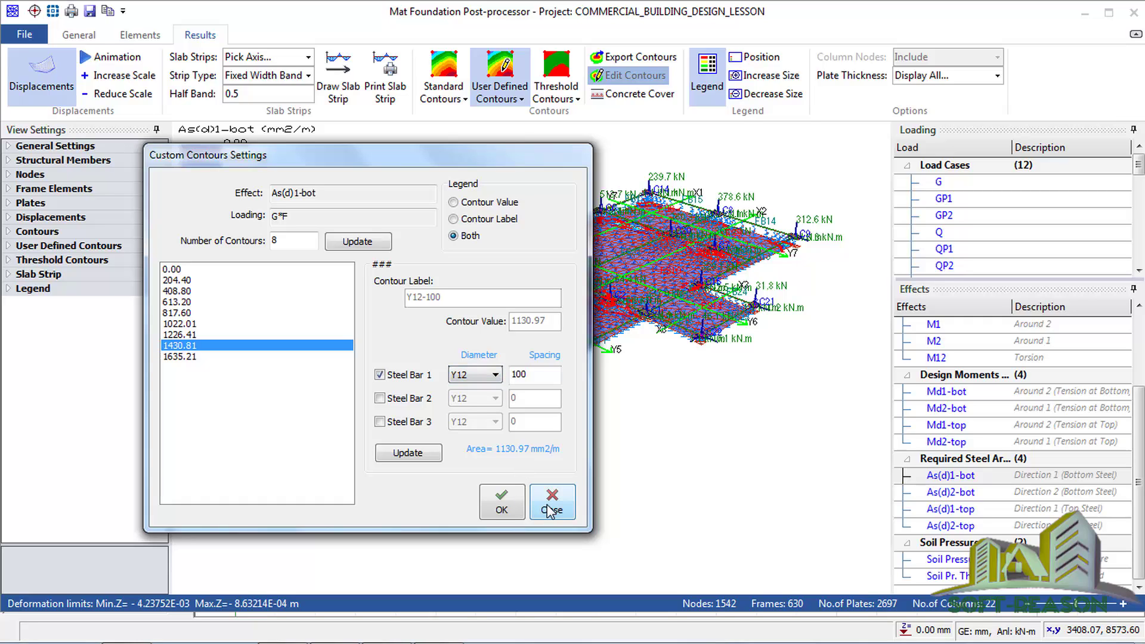
left_click(551, 511)
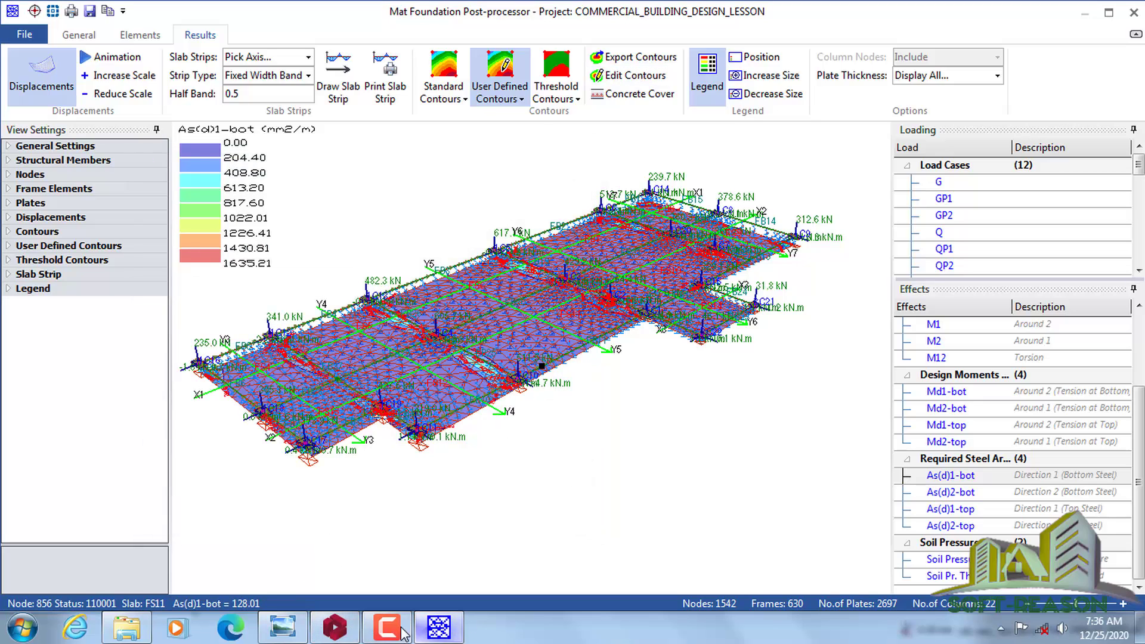
- Switch to images.png, move it aside, check the bar areas by diameter and spacing, and minimise it
left_click(283, 628)
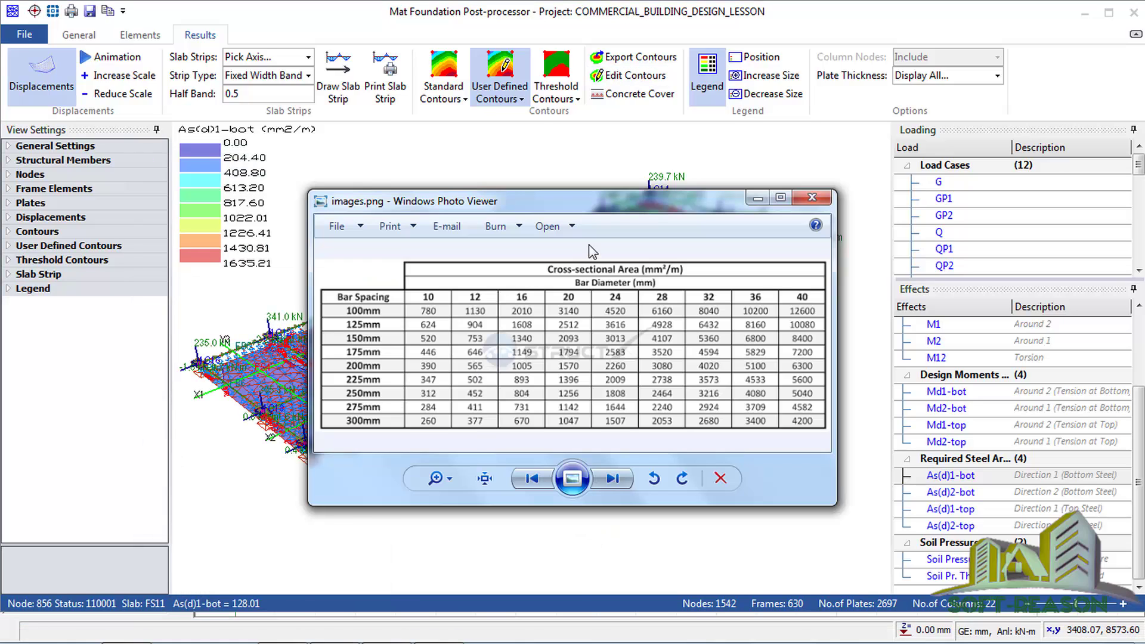
left_click_drag(605, 214, 328, 136)
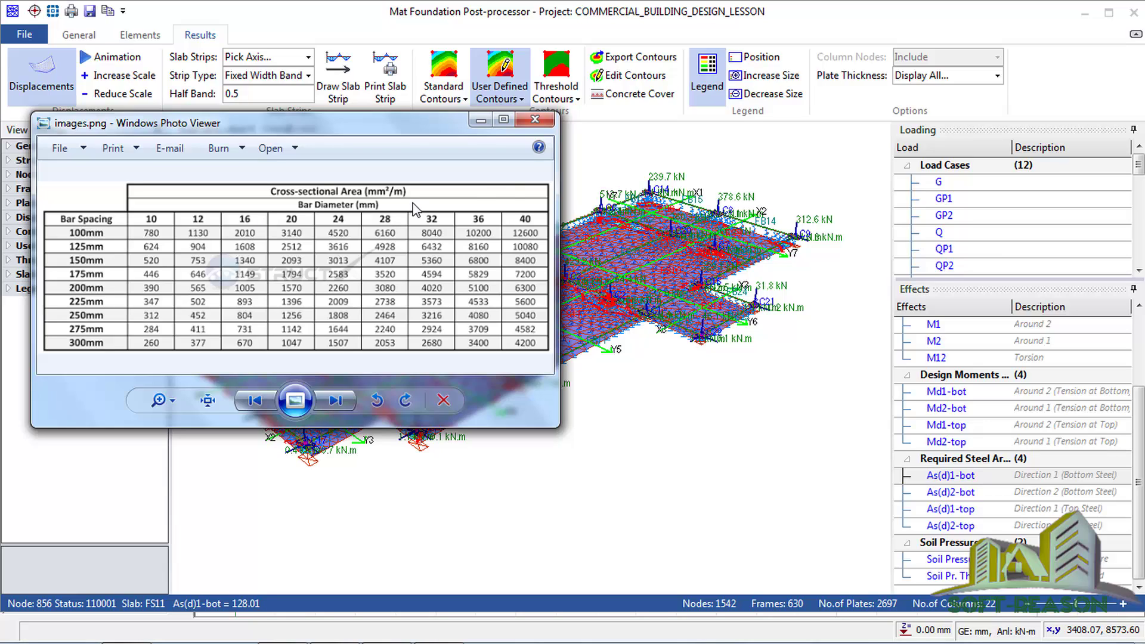
left_click(485, 120)
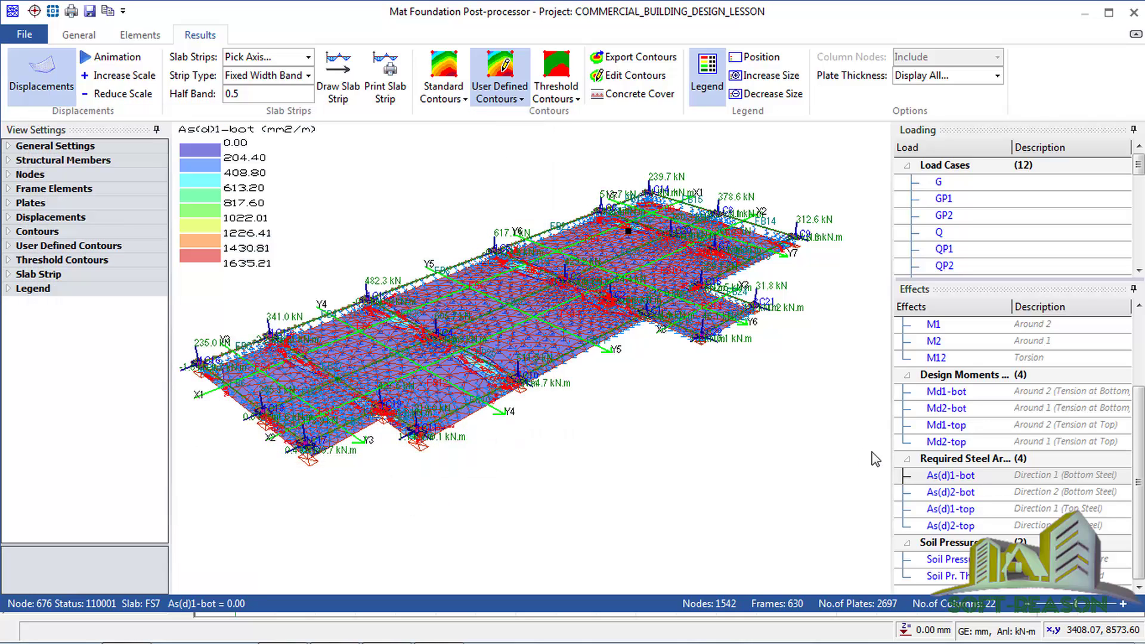
- Review the required steel area contours for As(d)2-bot, As(d)1-top and As(d)2-top in turn
left_click(951, 493)
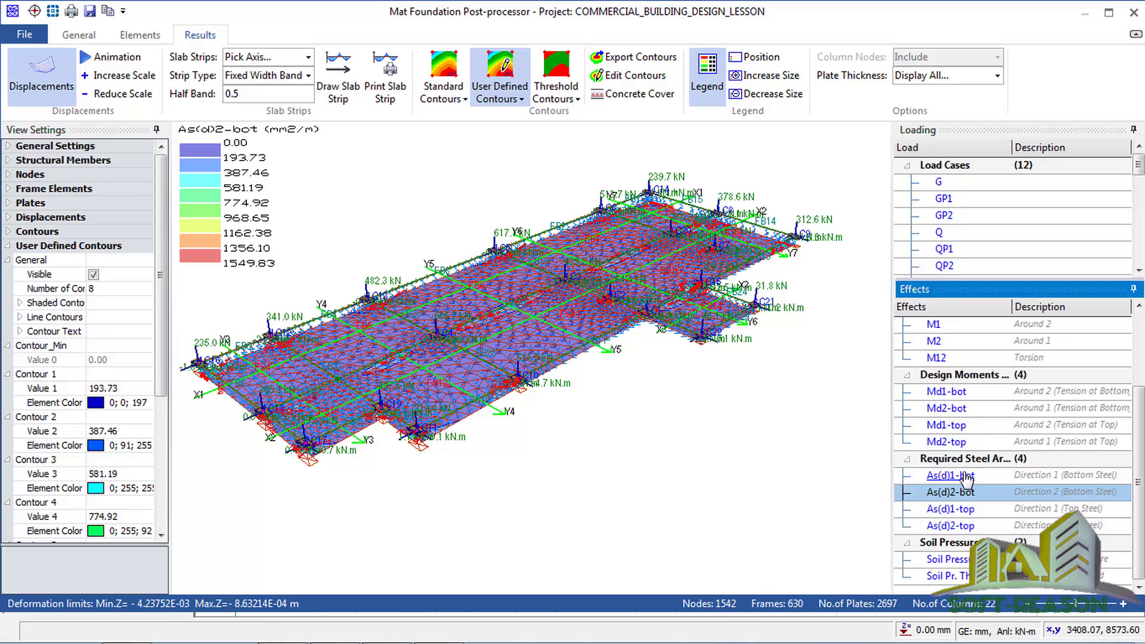
left_click(944, 510)
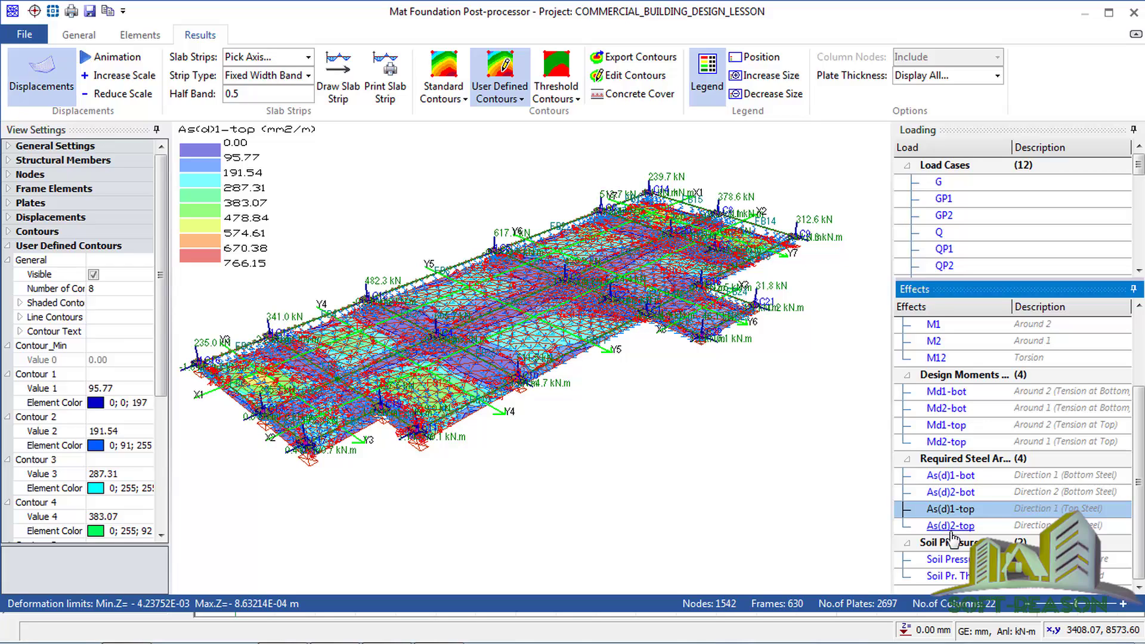
left_click(949, 531)
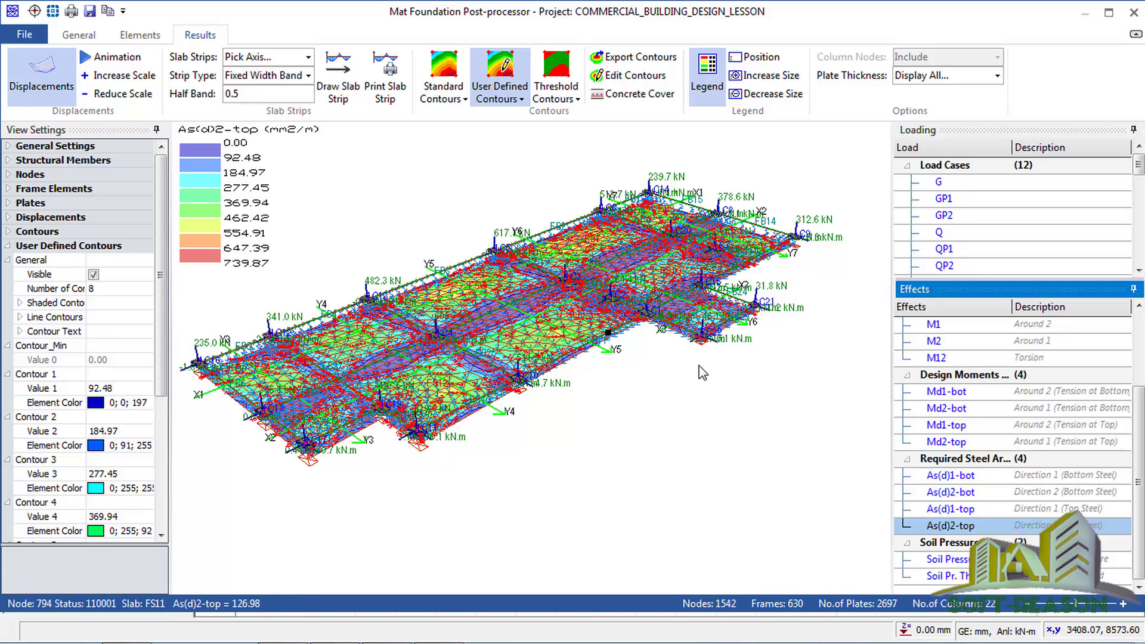
- Switch the As(d)2-top display to standard contours and export them for the storey plan views
left_click(444, 66)
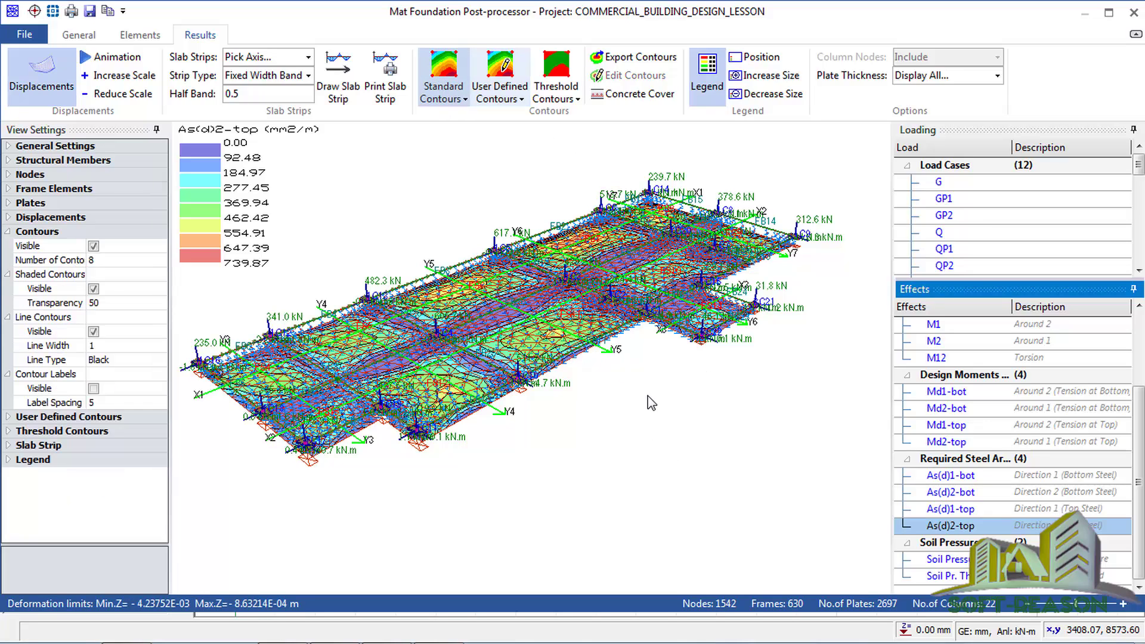
left_click(628, 65)
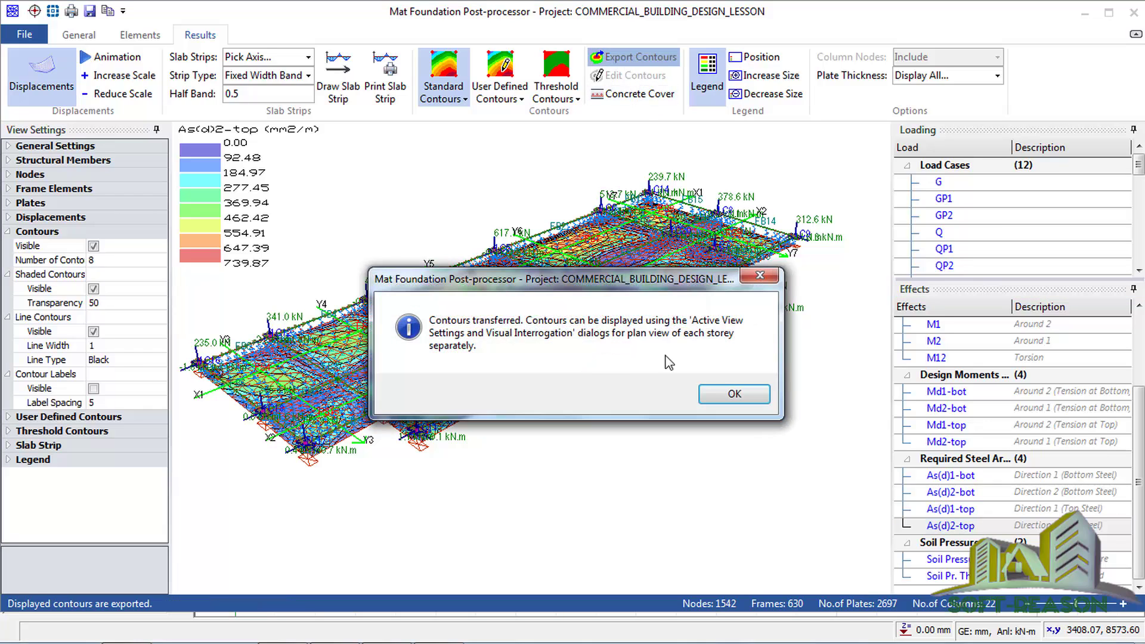
left_click(733, 392)
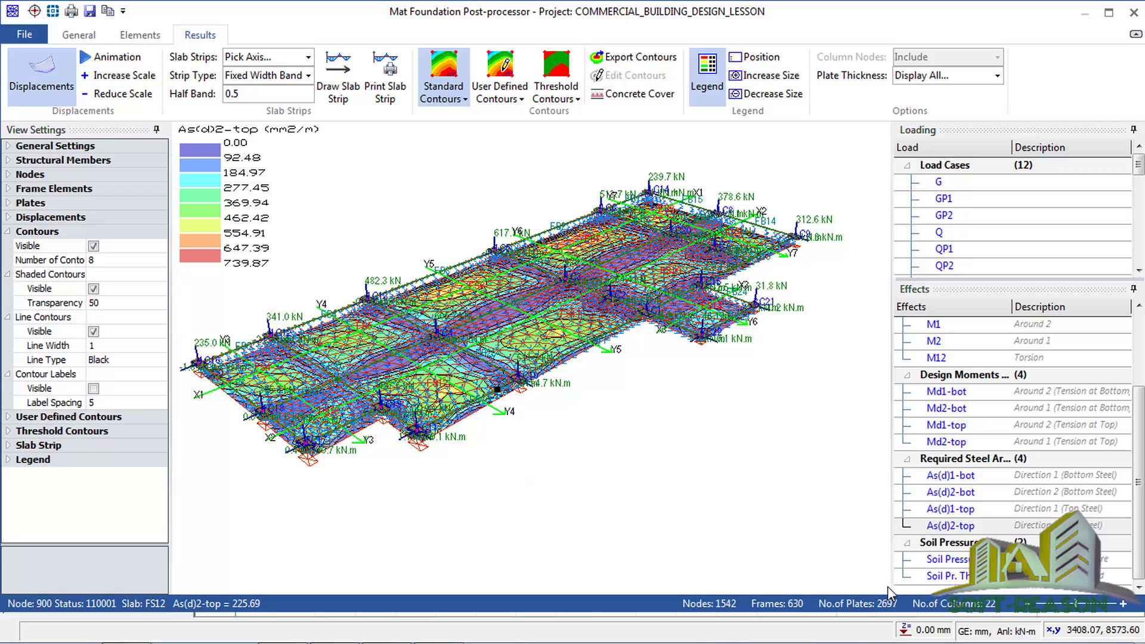
- Display the Soil Pressure contours and run the displacement animation briefly, then stop it
left_click(948, 560)
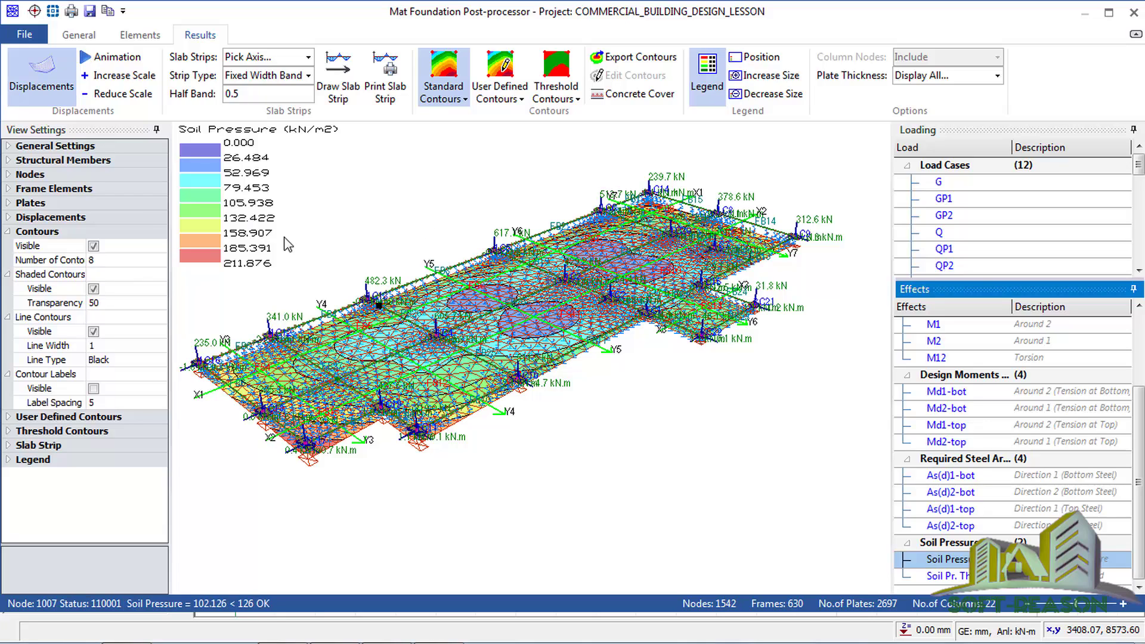
left_click(94, 58)
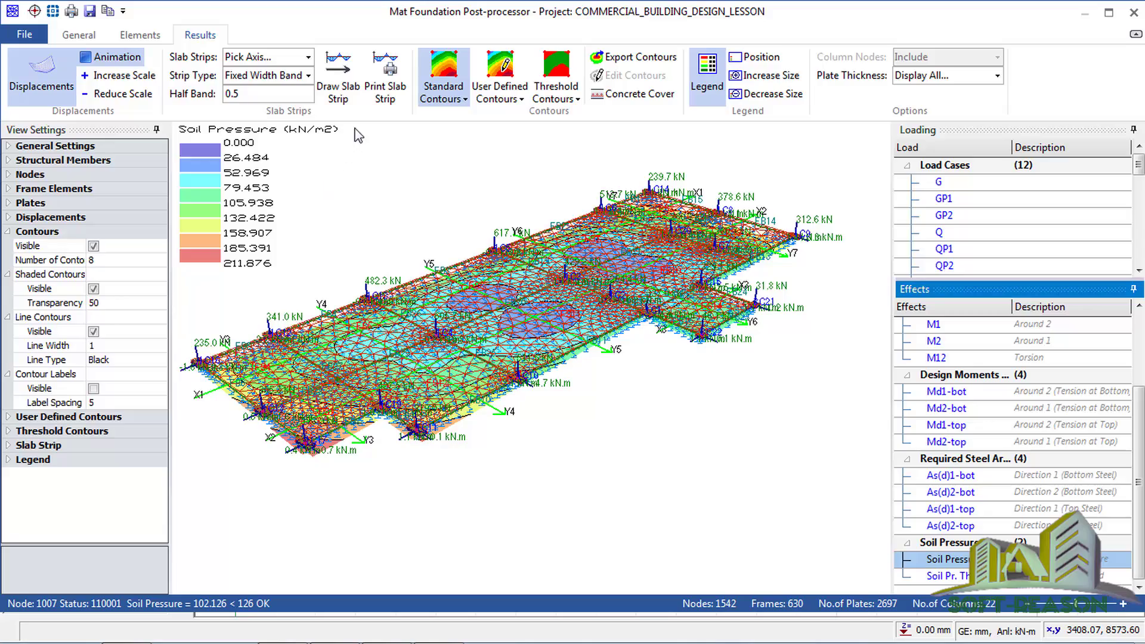
left_click(88, 57)
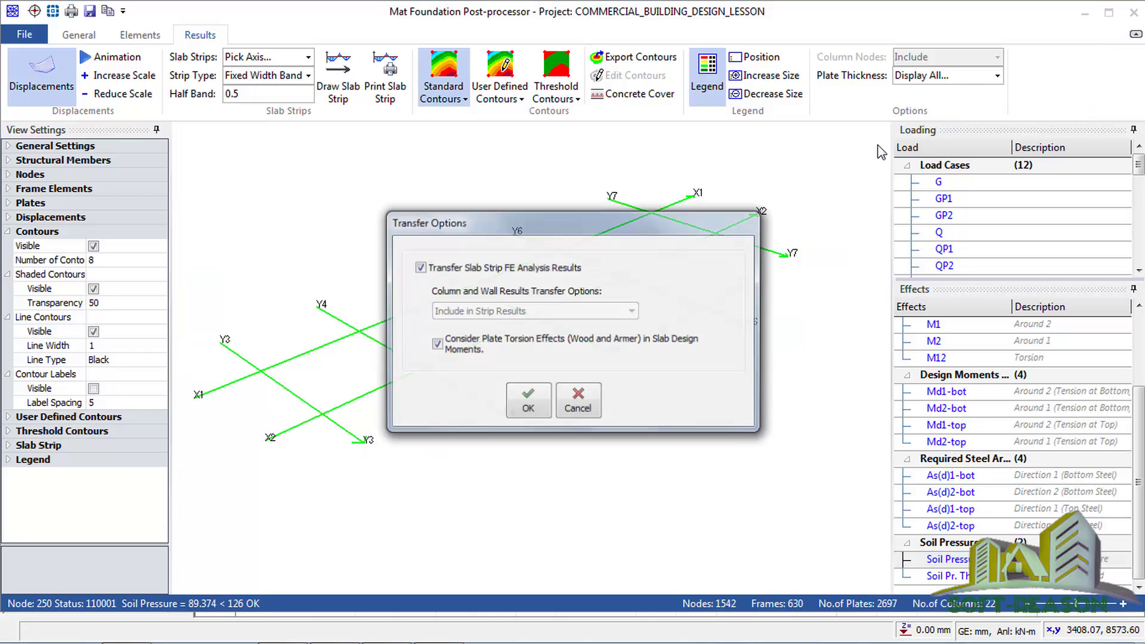
- Transfer the slab strip FE results with plate torsion effects considered, transfer the foundation beam results, and close the floor analysis
left_click(528, 407)
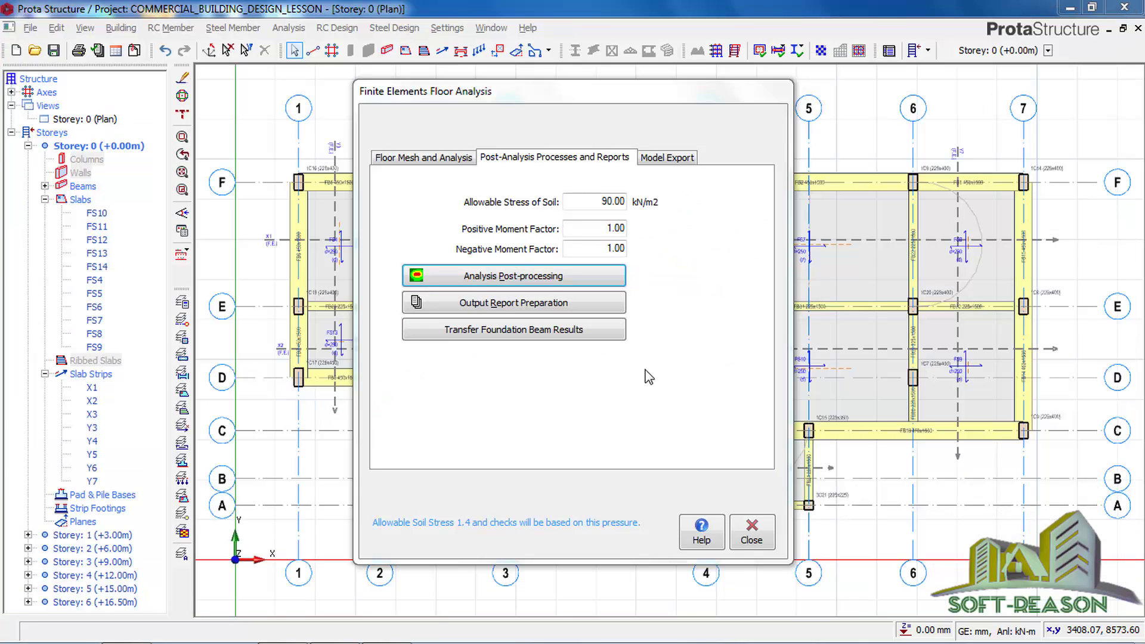
left_click(550, 333)
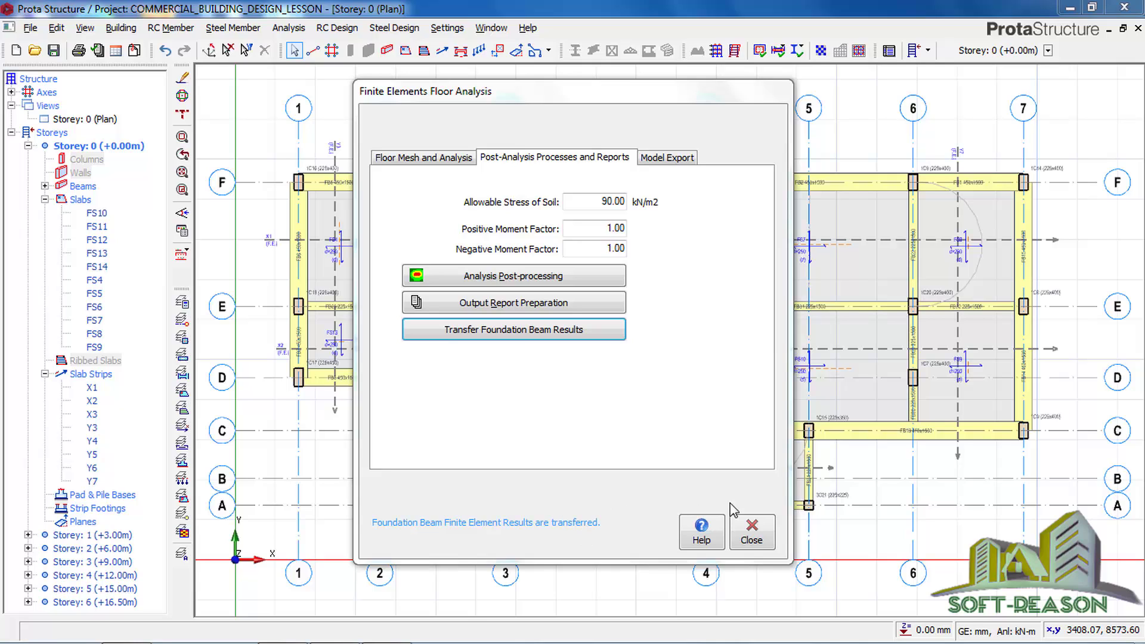
left_click(756, 538)
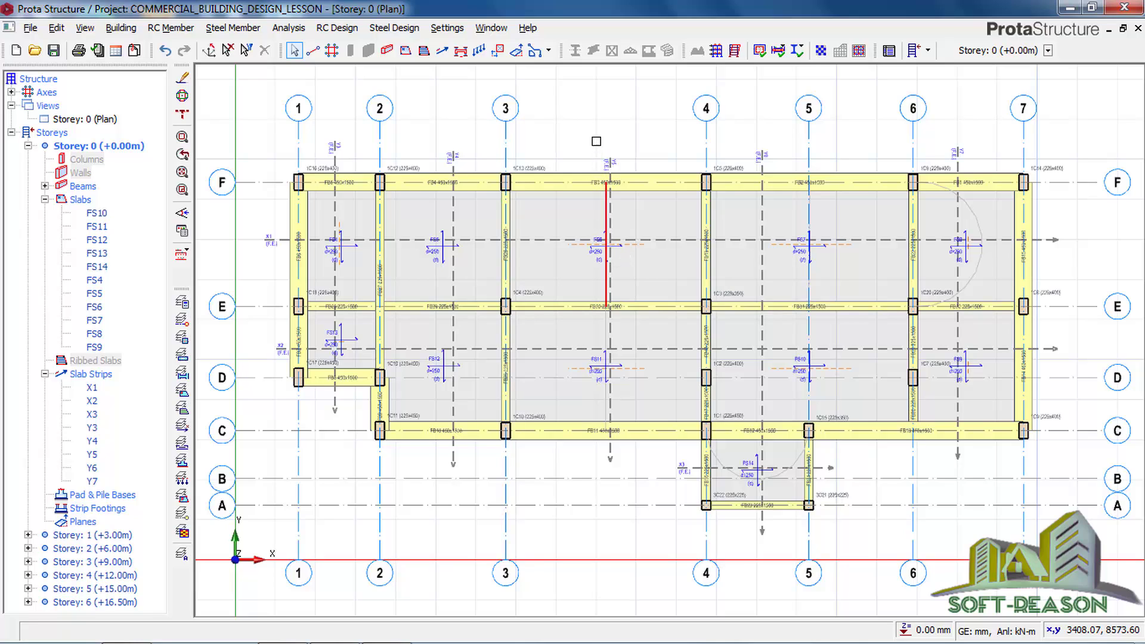
- Arrange the slab steel bars on the Storey 0 foundation plan
right_click(574, 110)
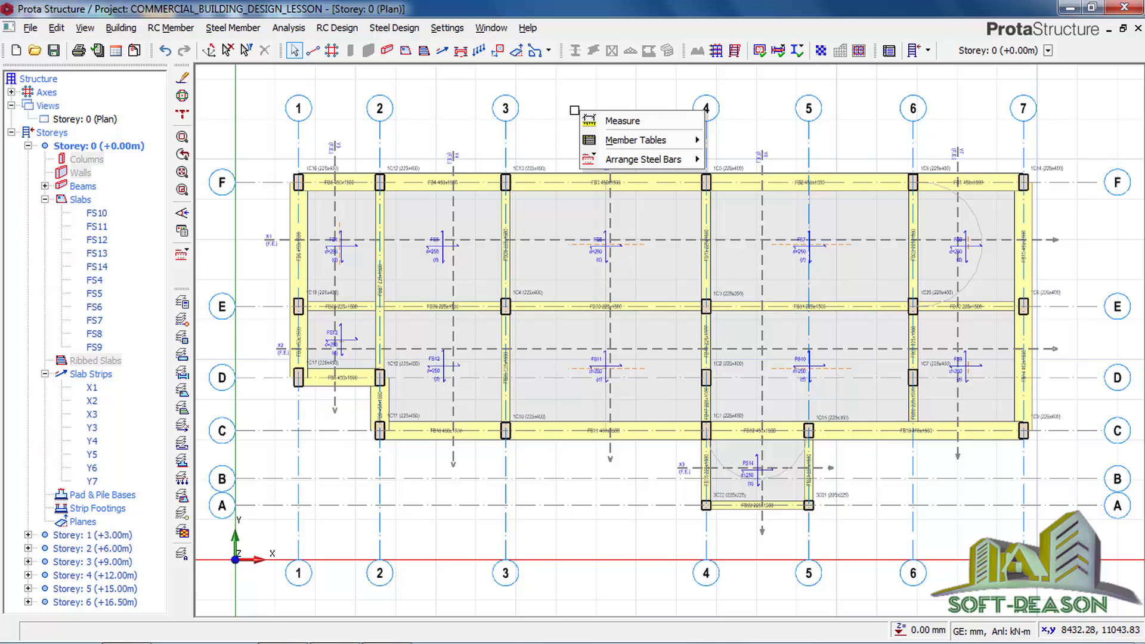
mouse_move(609, 162)
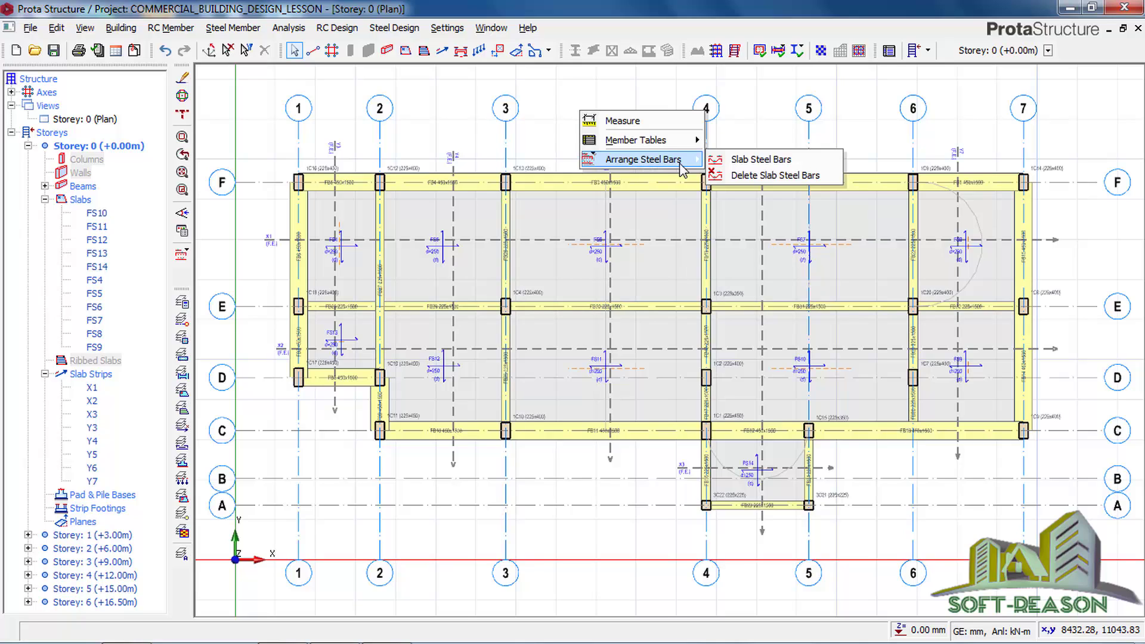
left_click(747, 166)
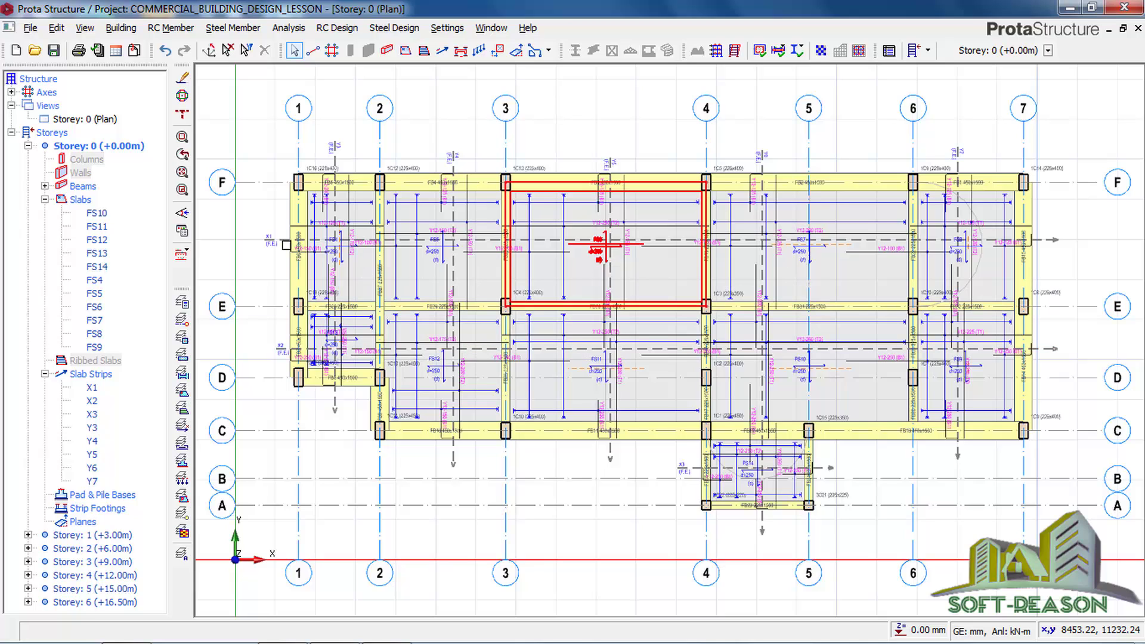
- Examine the slab steel bar labels around FS4 and FS5 and the bar layout across the whole raft plan
scroll(343, 203, "up", 1)
scroll(341, 194, "up", 1)
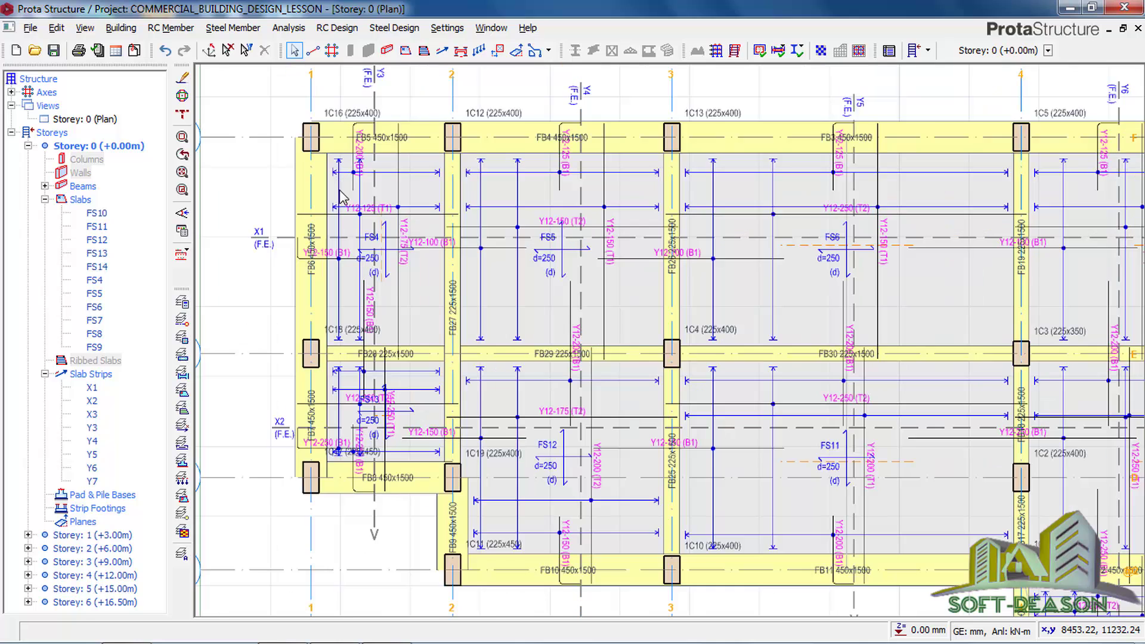
scroll(357, 191, "up", 1)
scroll(379, 186, "up", 1)
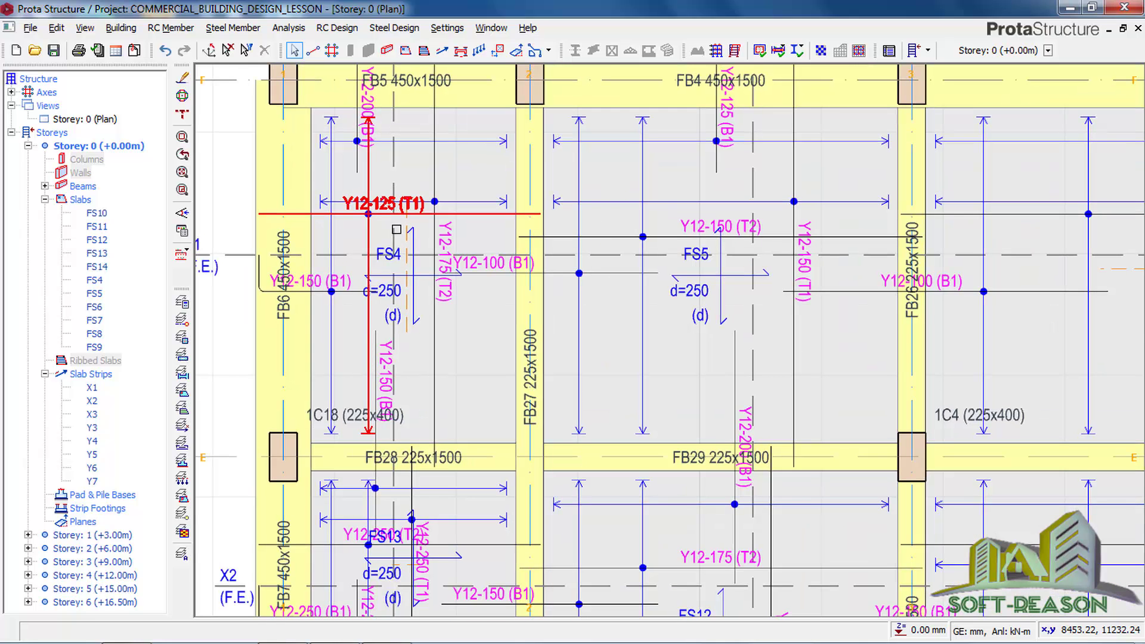
scroll(415, 219, "up", 4)
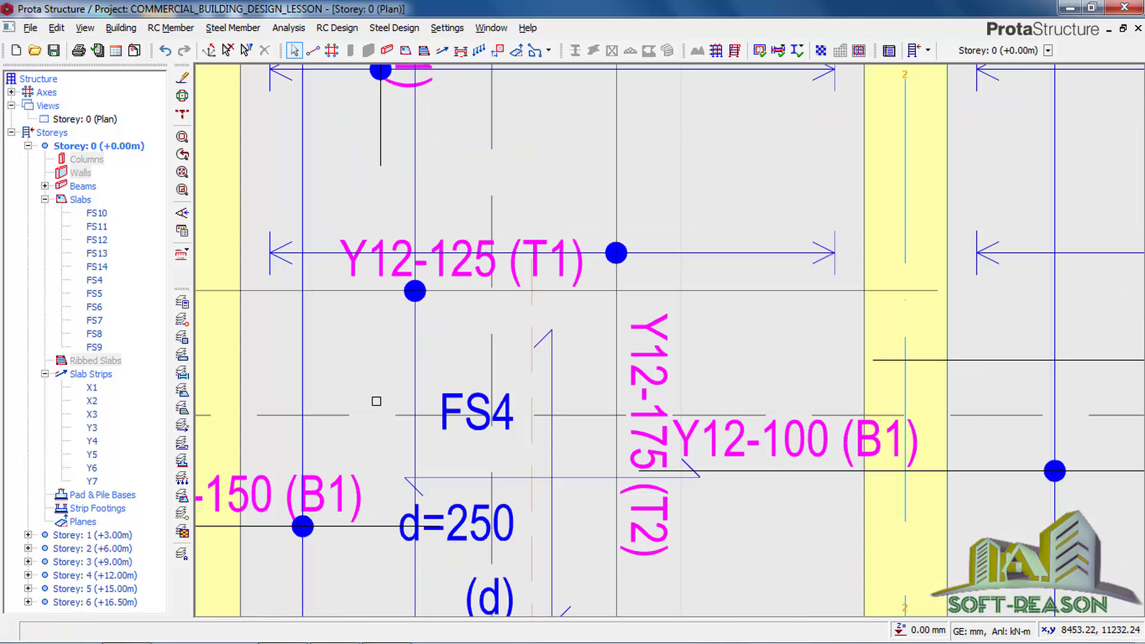
scroll(456, 261, "down", 2)
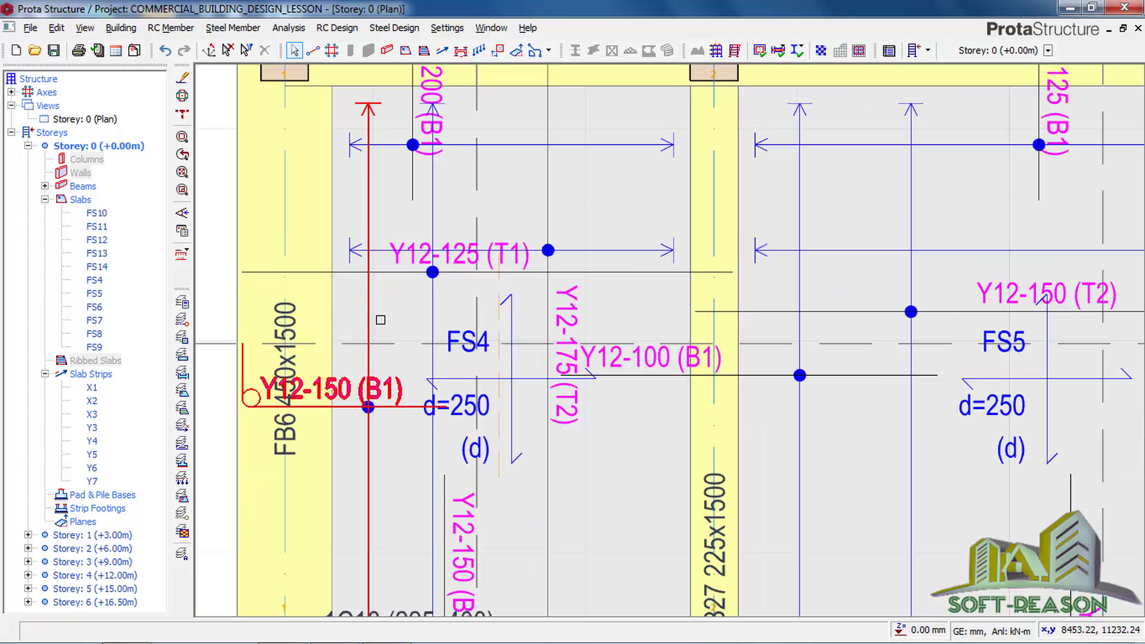
scroll(378, 322, "down", 2)
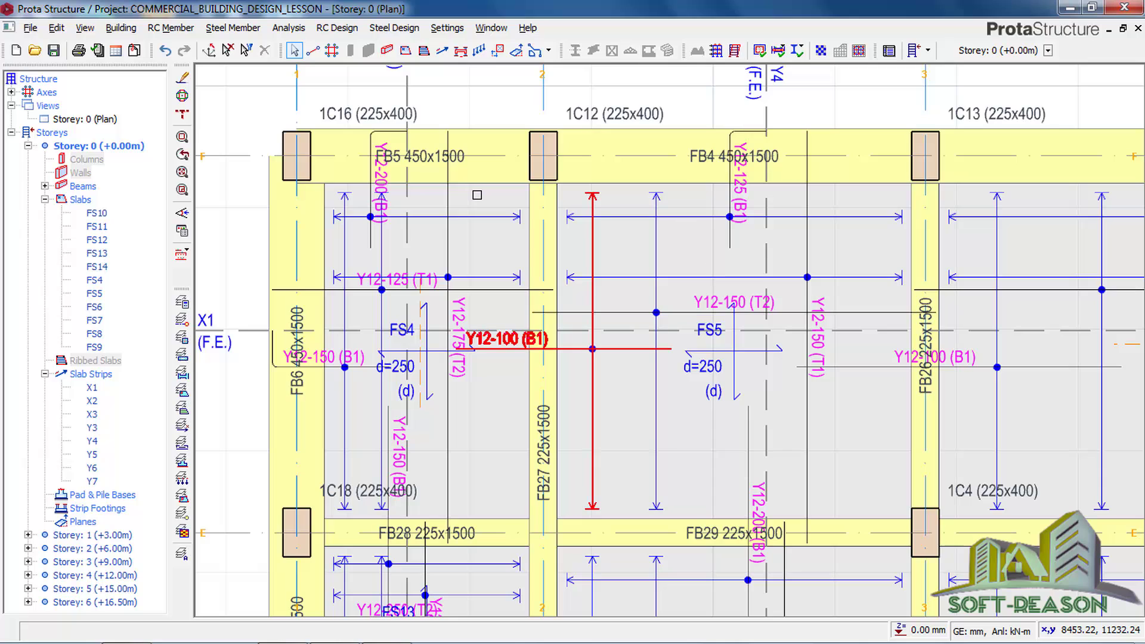
scroll(477, 195, "down", 2)
scroll(484, 209, "down", 1)
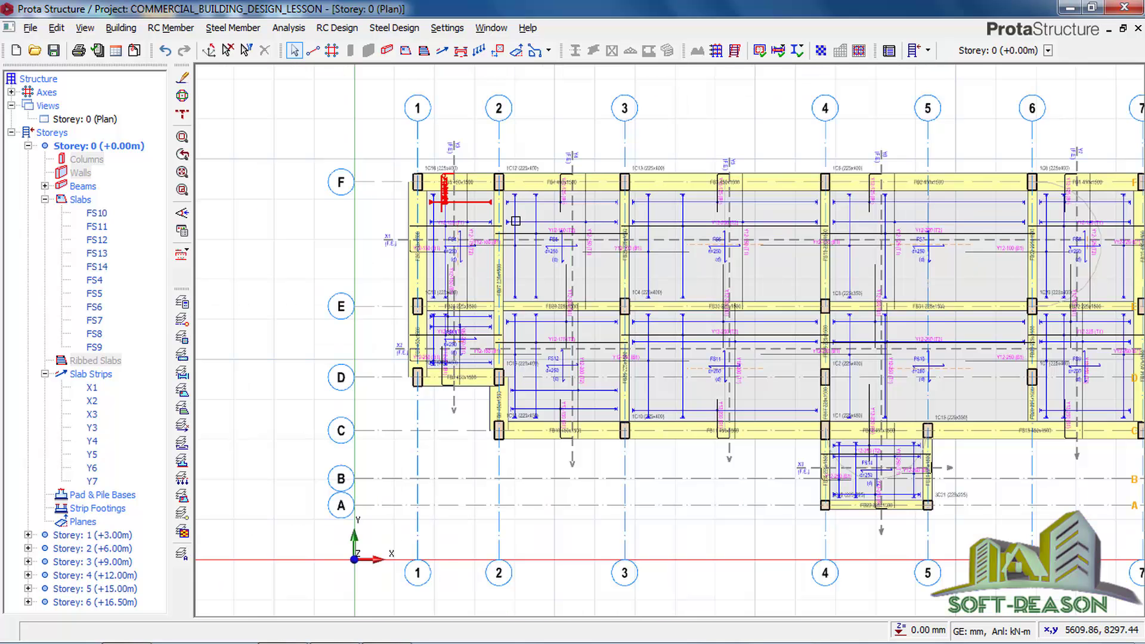
scroll(442, 263, "down", 1)
scroll(644, 290, "down", 1)
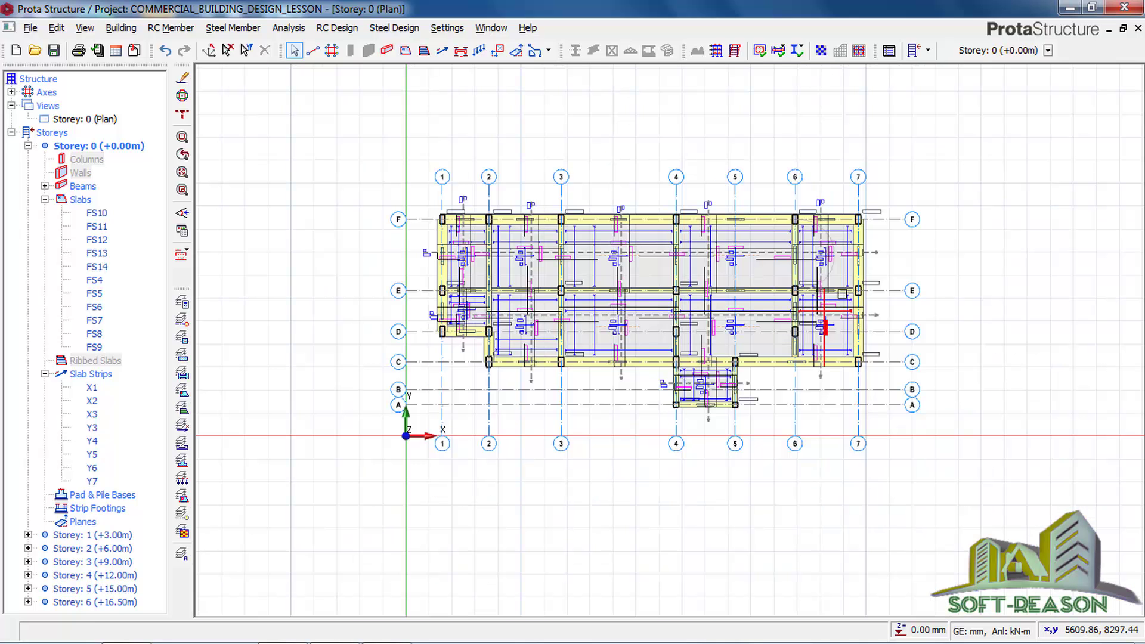
scroll(845, 288, "up", 2)
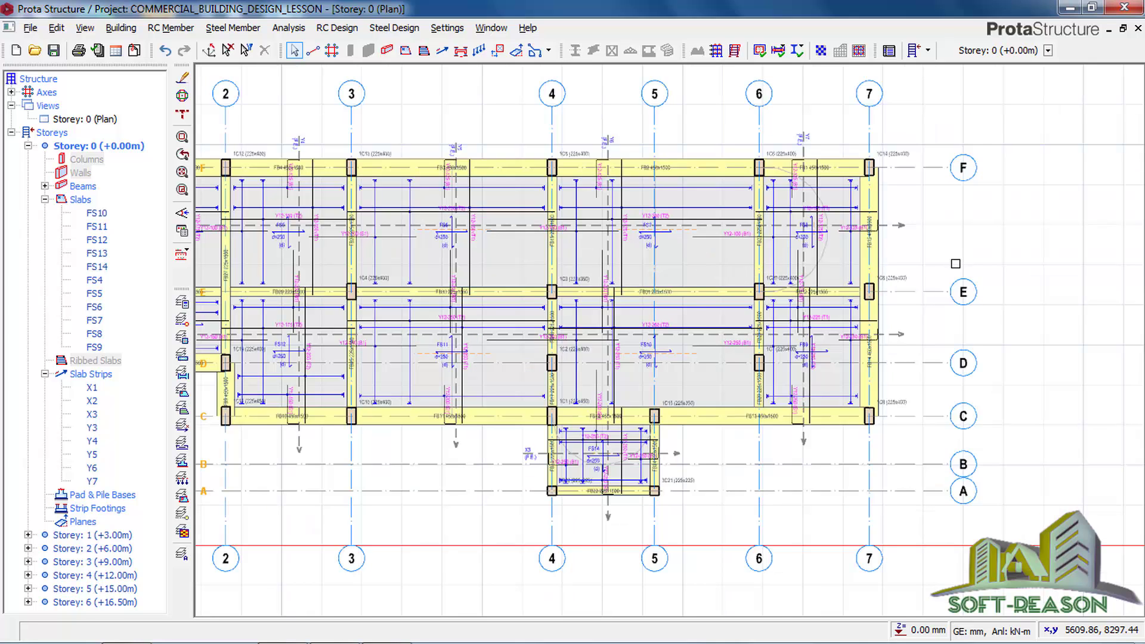
scroll(951, 260, "down", 1)
scroll(767, 263, "up", 1)
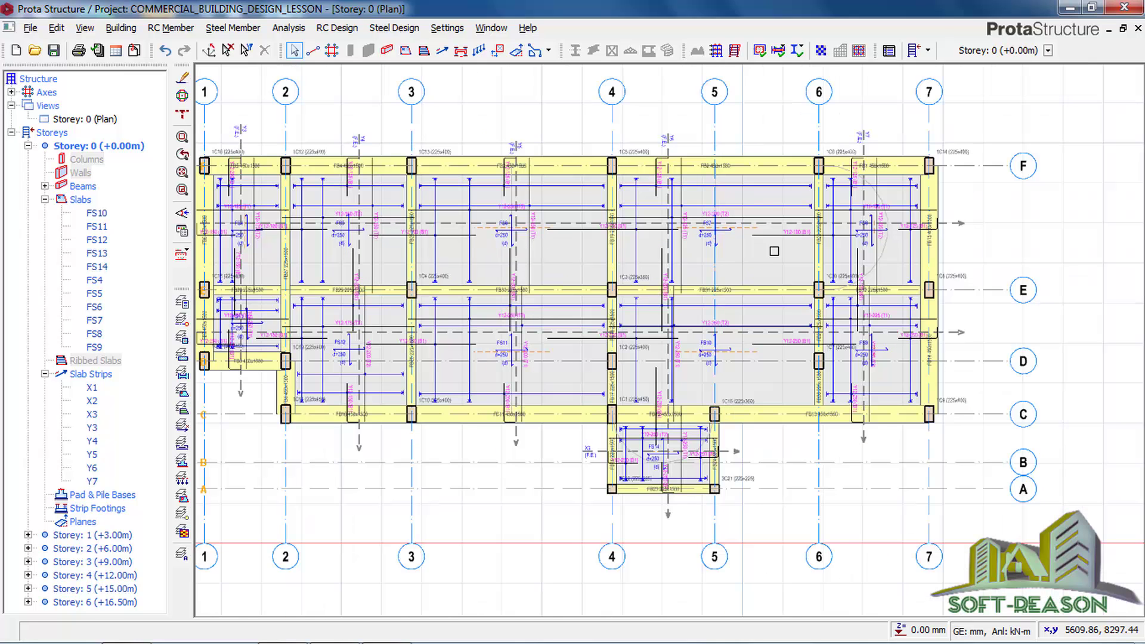
scroll(843, 247, "down", 1)
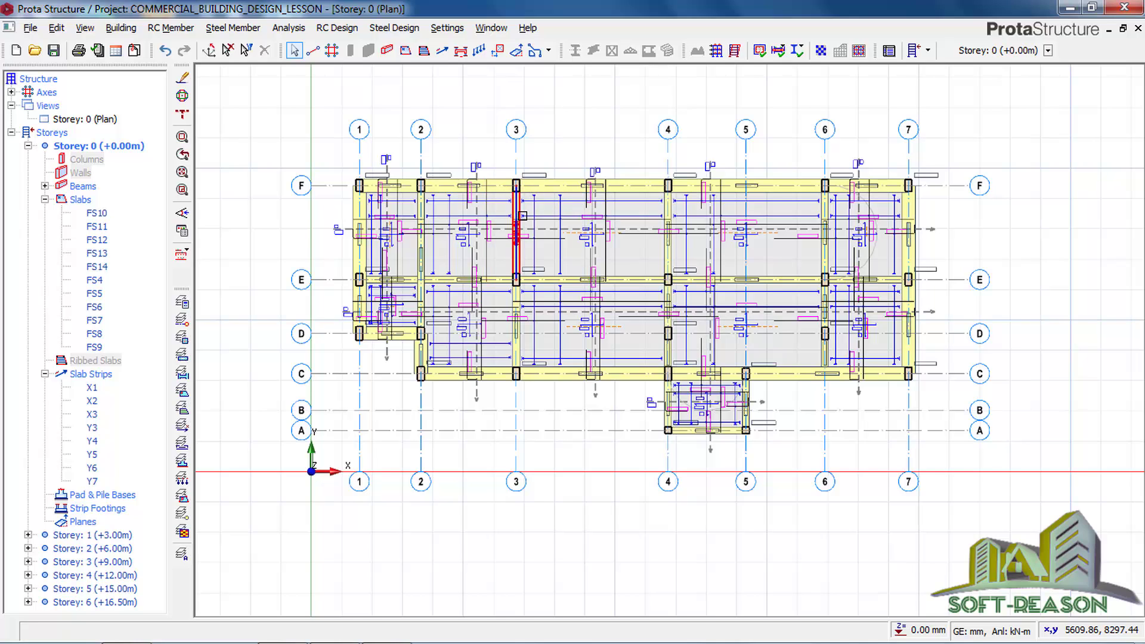
left_click(79, 187)
right_click(78, 187)
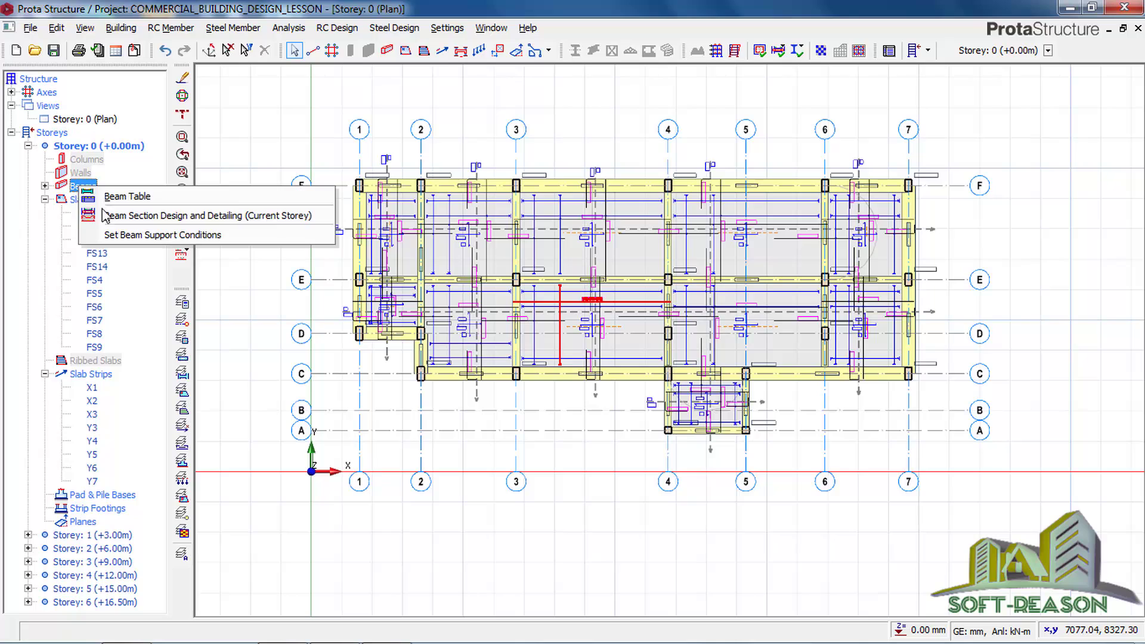
left_click(138, 219)
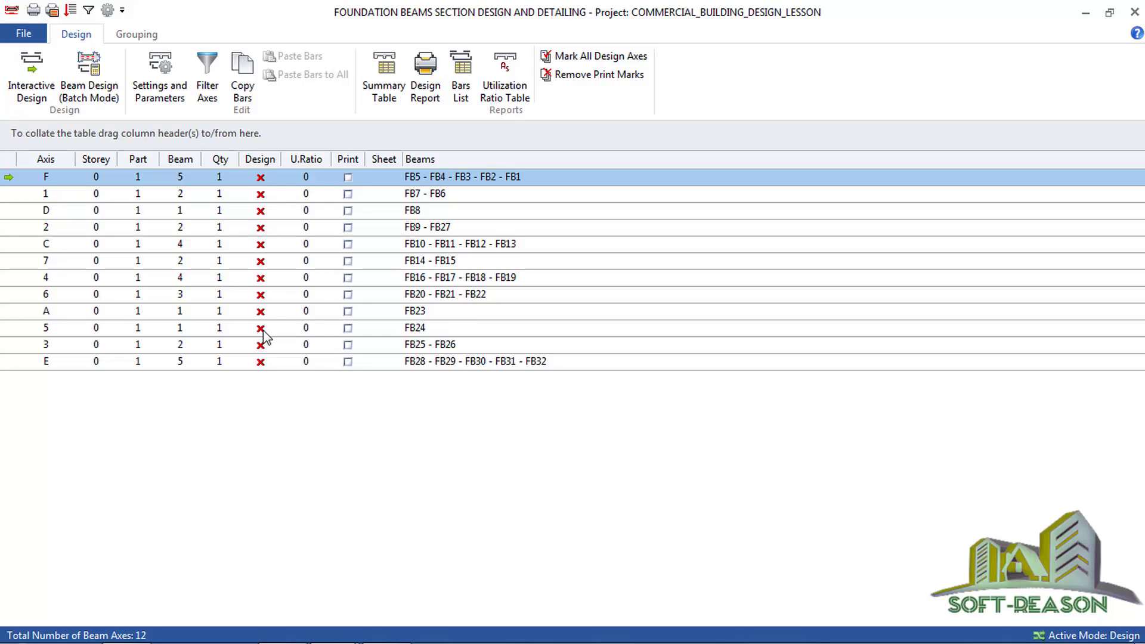
left_click(1134, 15)
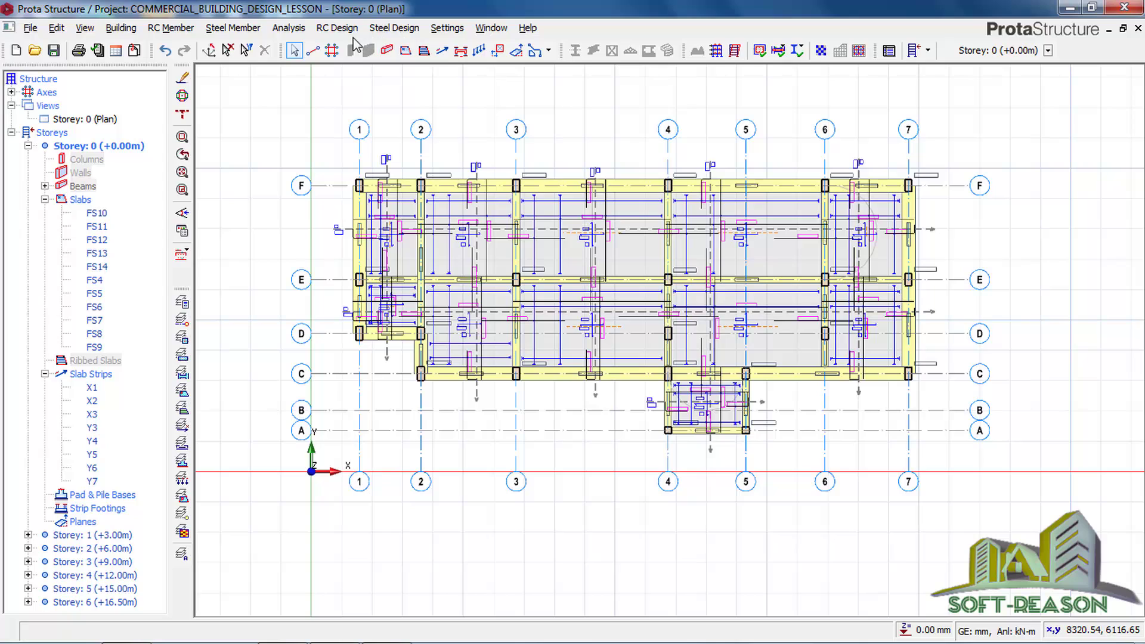
- Run the batch reinforcement design of the foundation beams, checking steel without selecting new bars where previous bars are insufficient
left_click(337, 27)
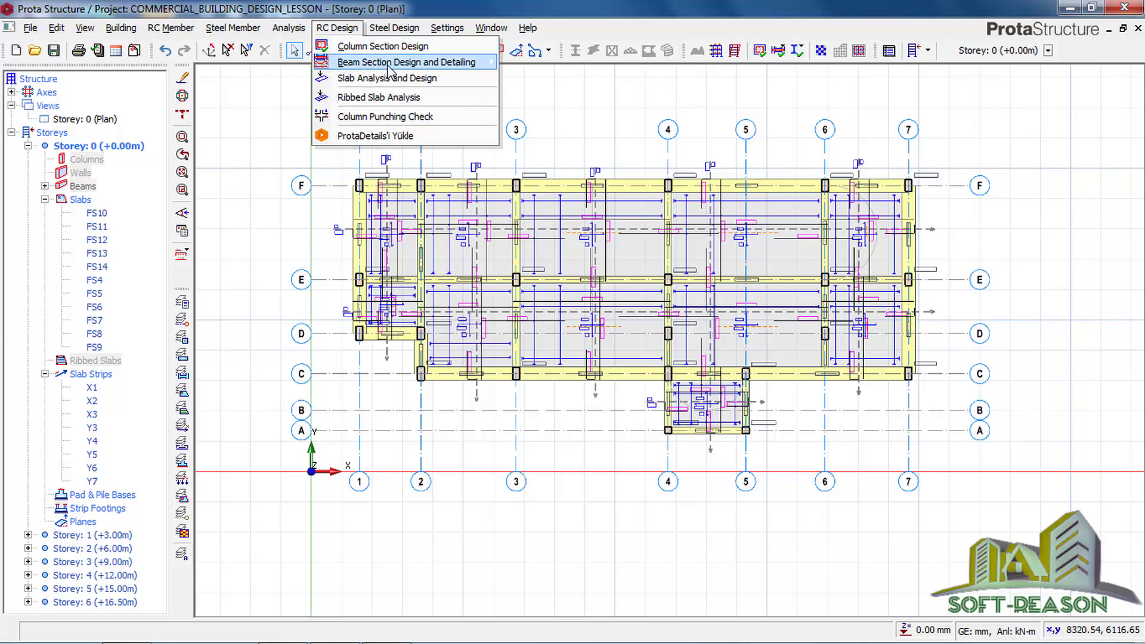
mouse_move(388, 67)
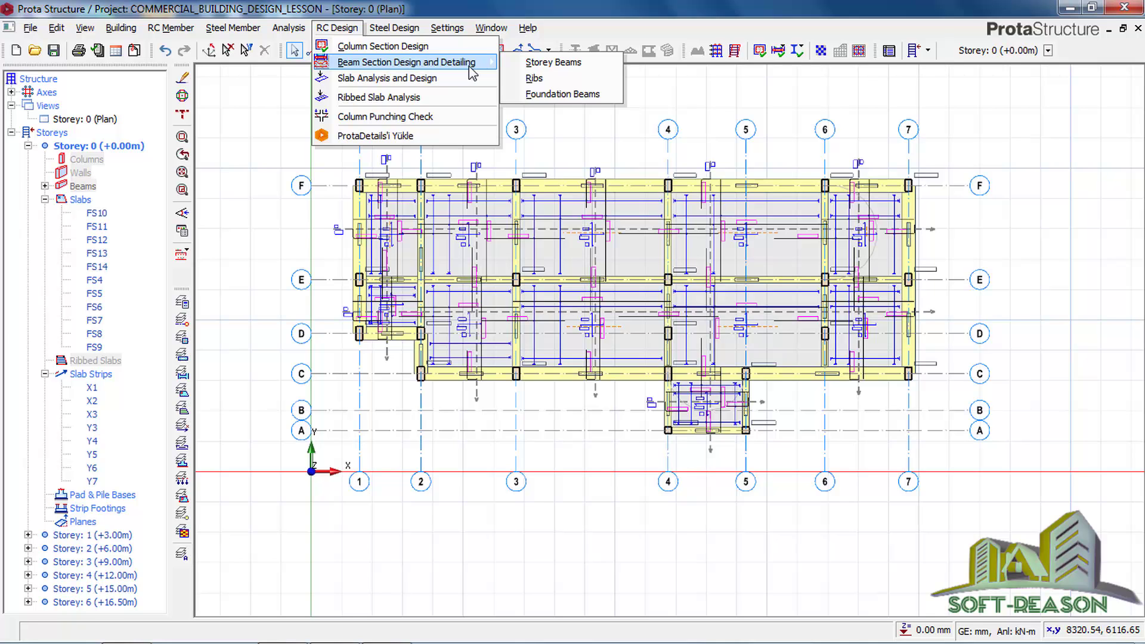
left_click(585, 95)
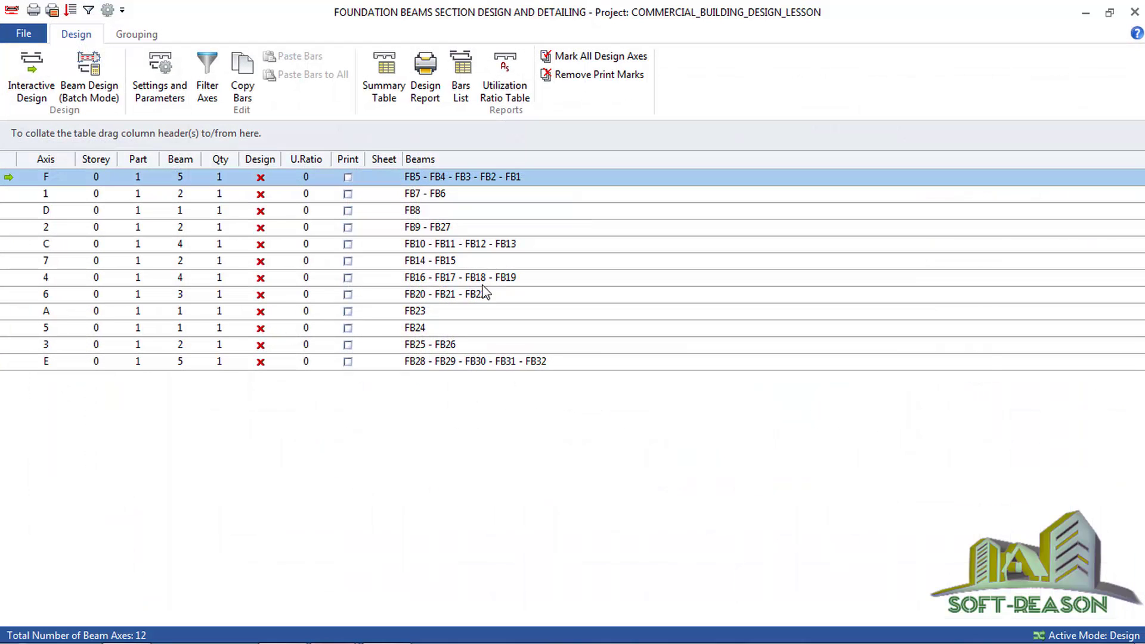
left_click(89, 103)
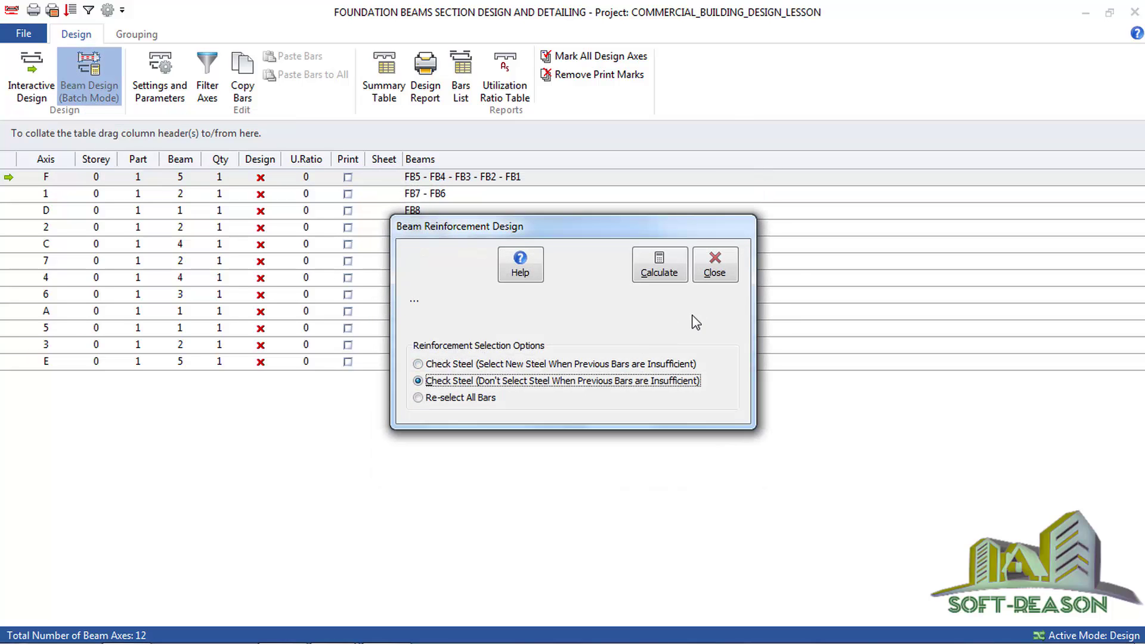
left_click(668, 275)
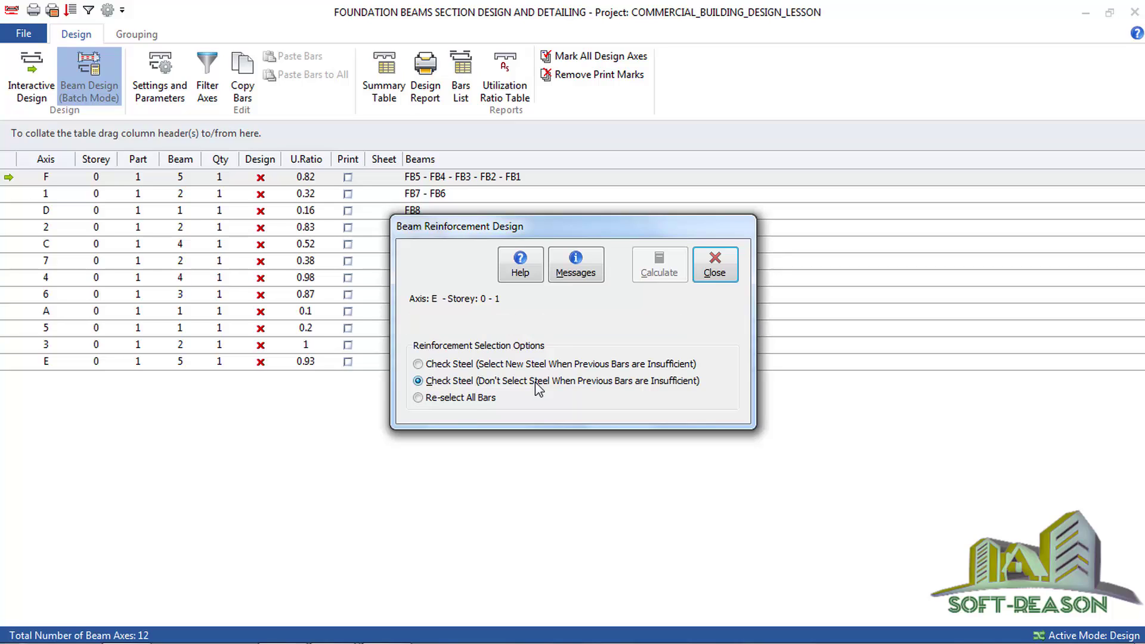
left_click(723, 266)
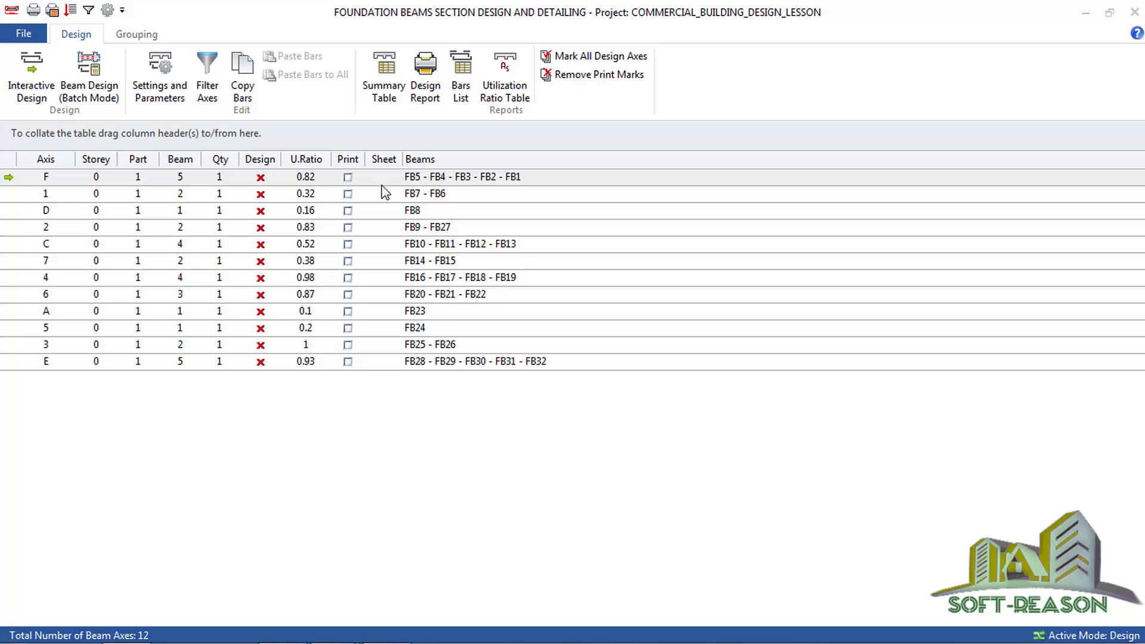
- In the interactive design of axis F, extend FB5's second-layer 2Y16 top bar to lap at both ends and accept the axis
left_click(260, 178)
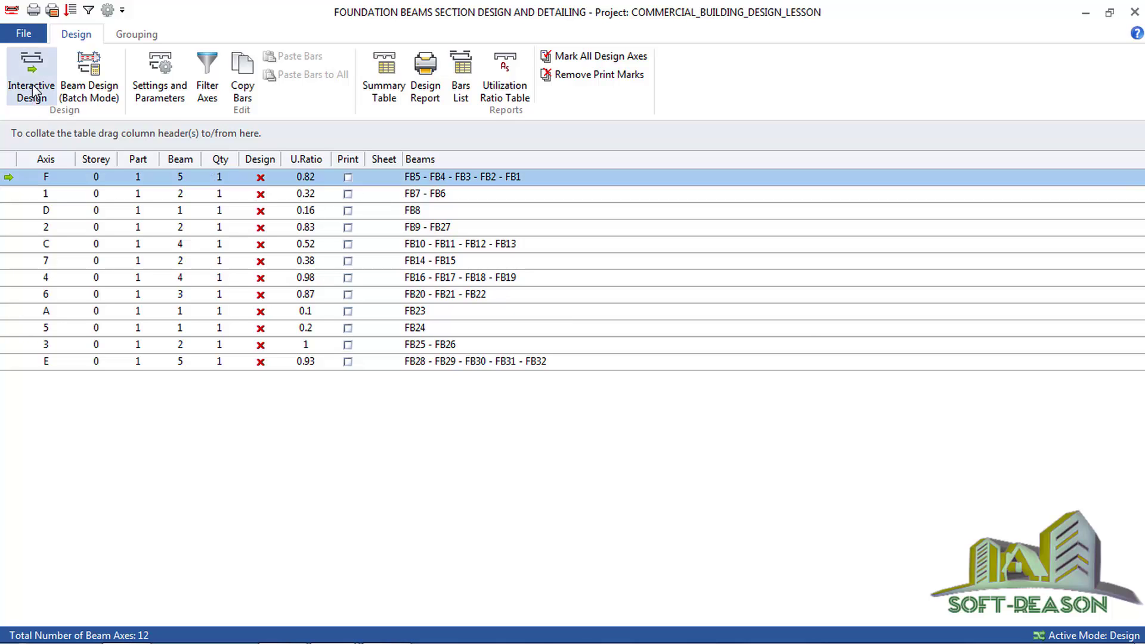
left_click(37, 95)
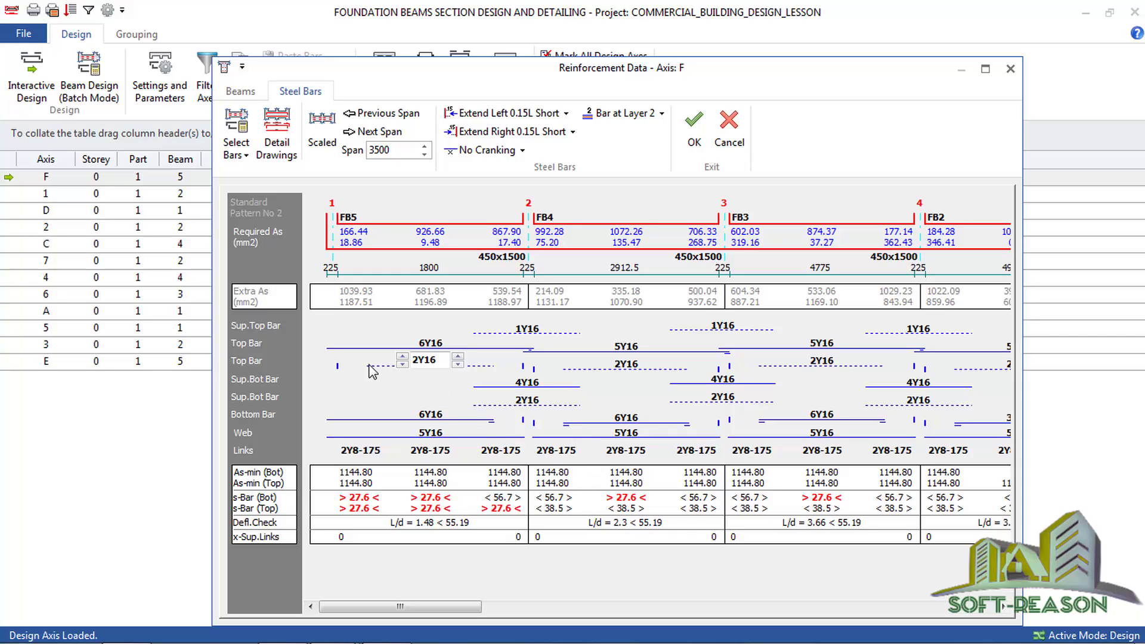
left_click(370, 379)
left_click(431, 362)
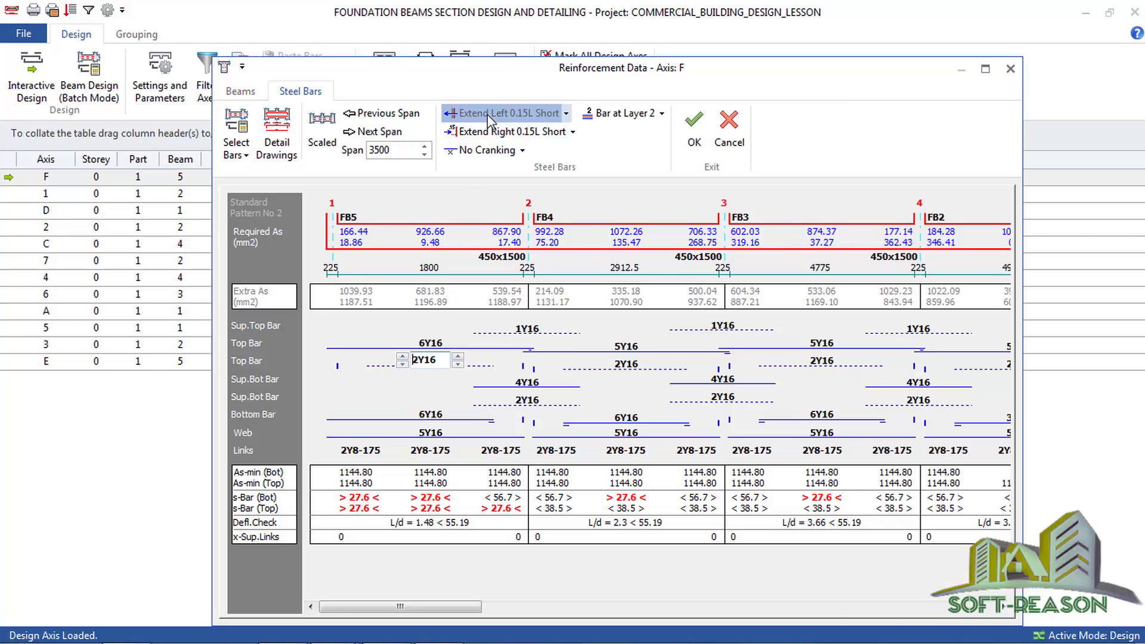
left_click(488, 114)
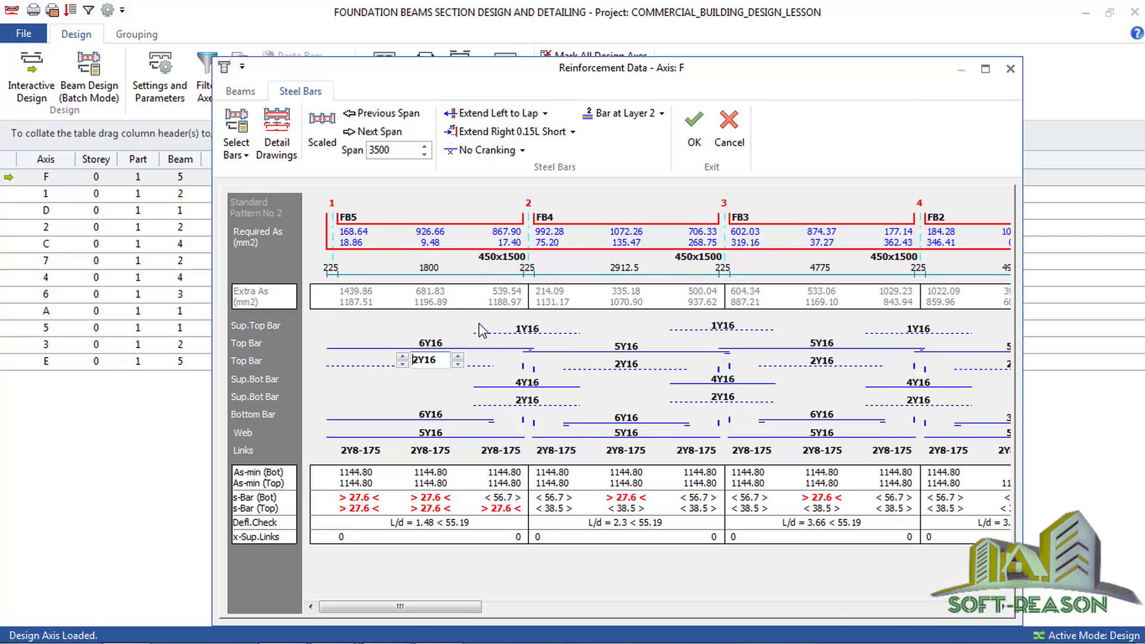
left_click(501, 131)
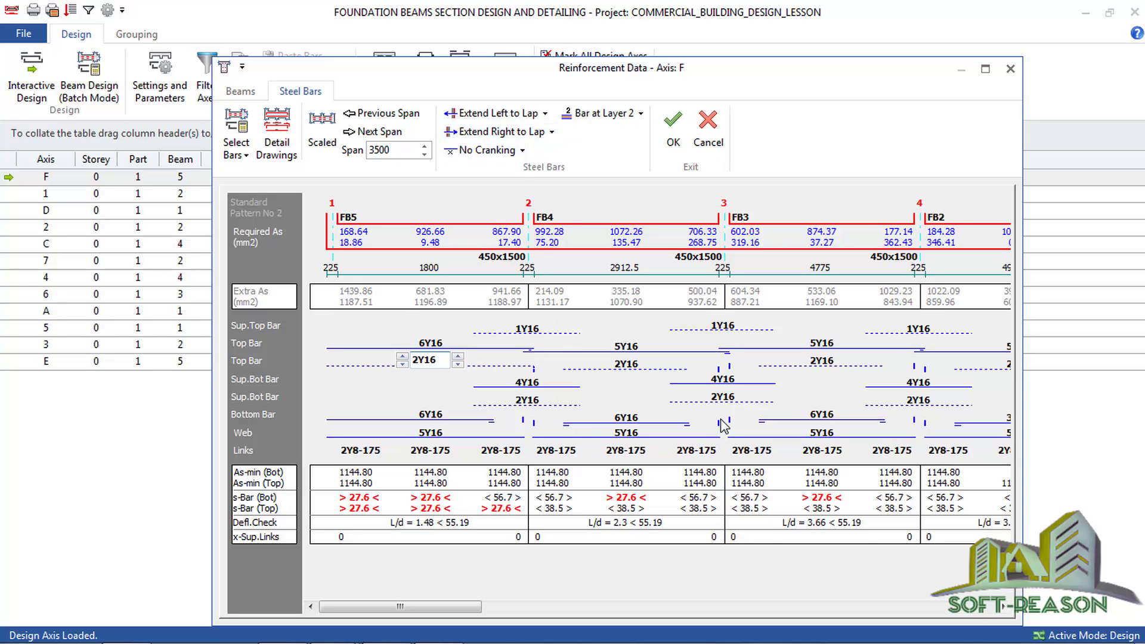
left_click(673, 126)
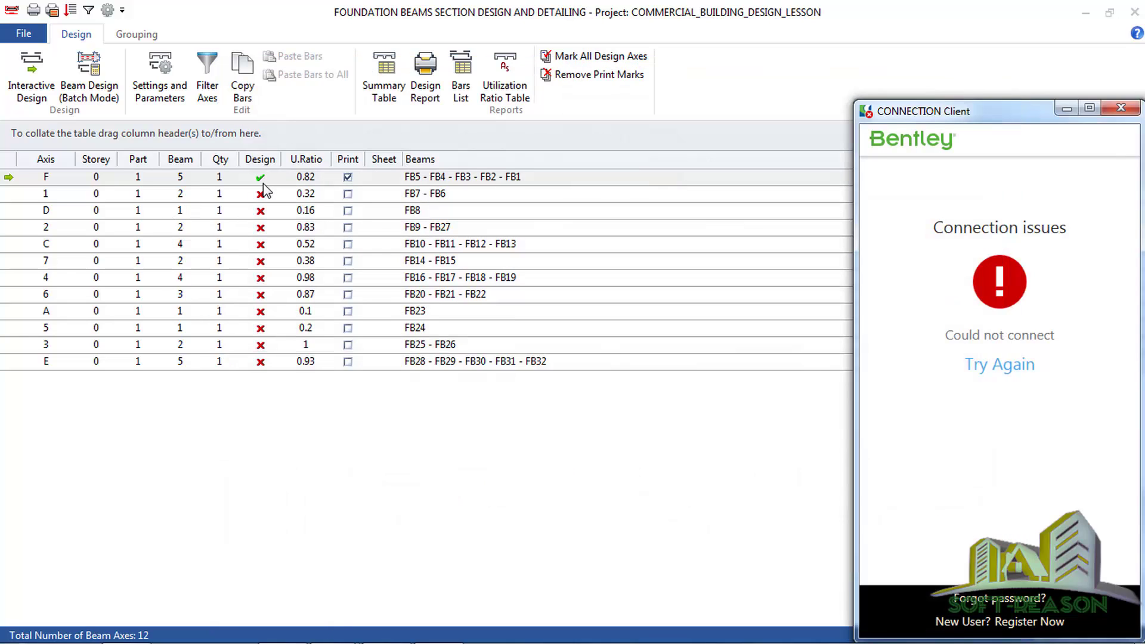
left_click(1122, 108)
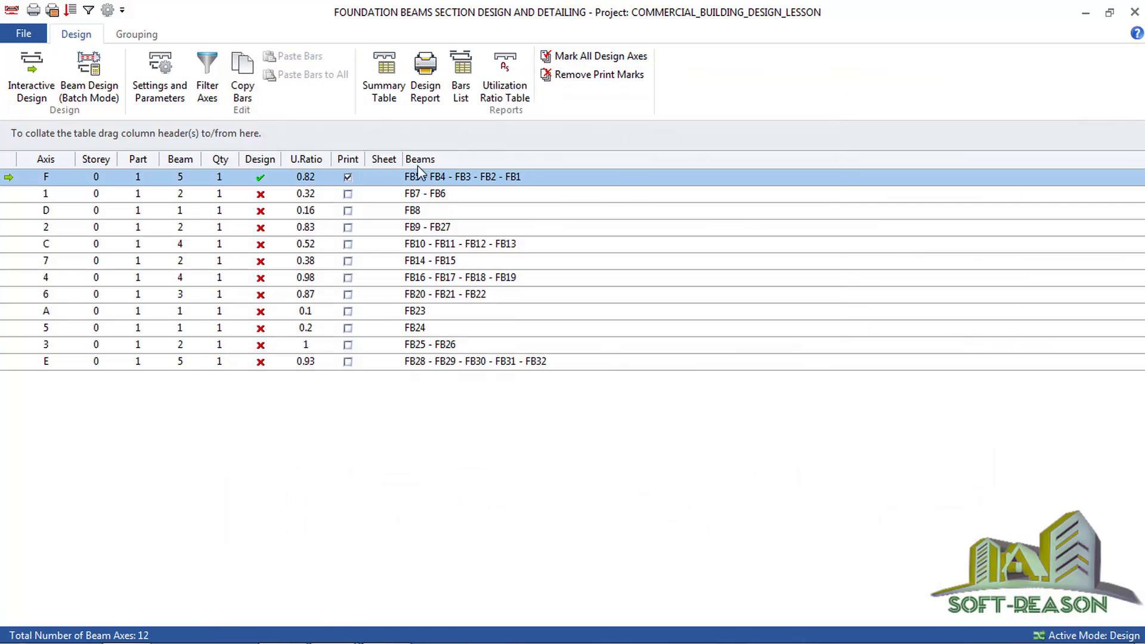
- In the interactive design of axis 1, extend FB7's second-layer 2Y16 top bar to lap at both ends
left_click(248, 197)
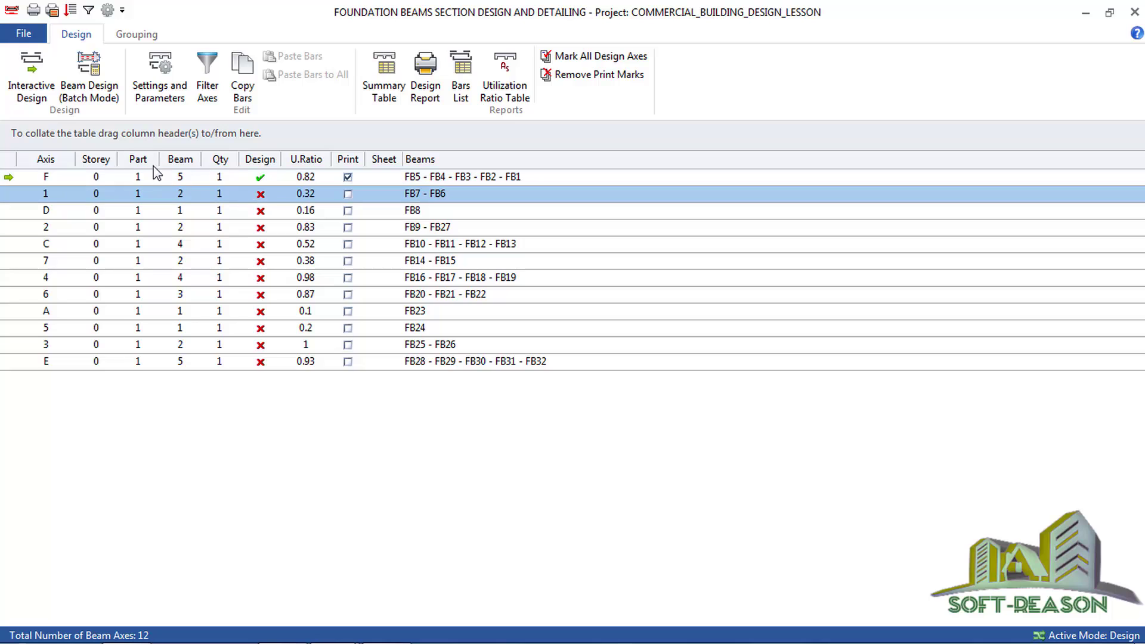
left_click(42, 89)
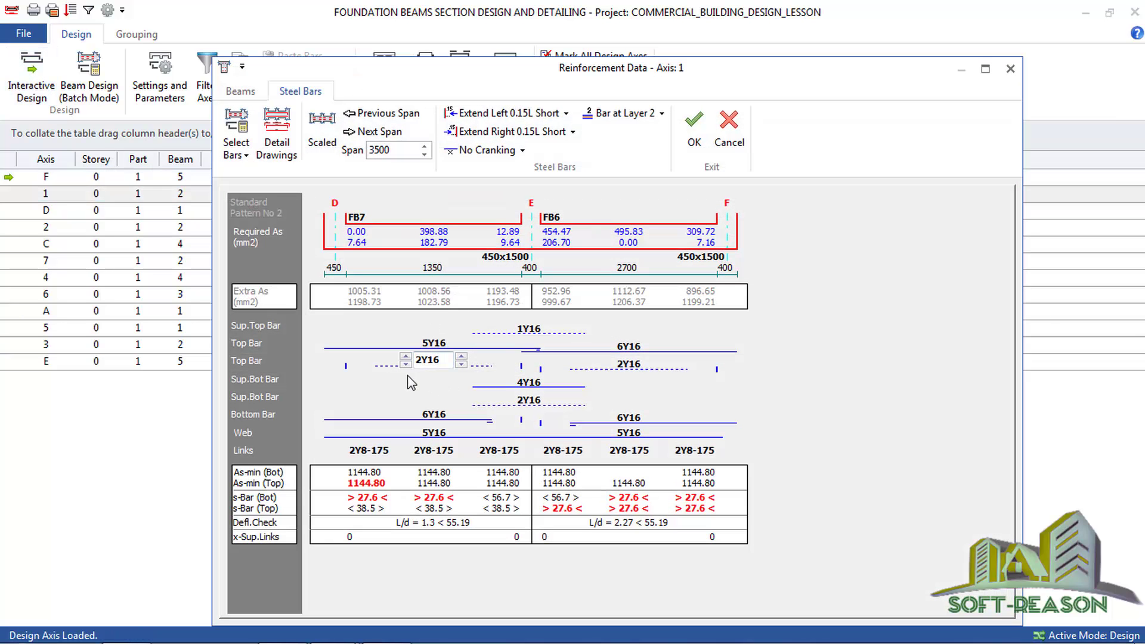
left_click(408, 377)
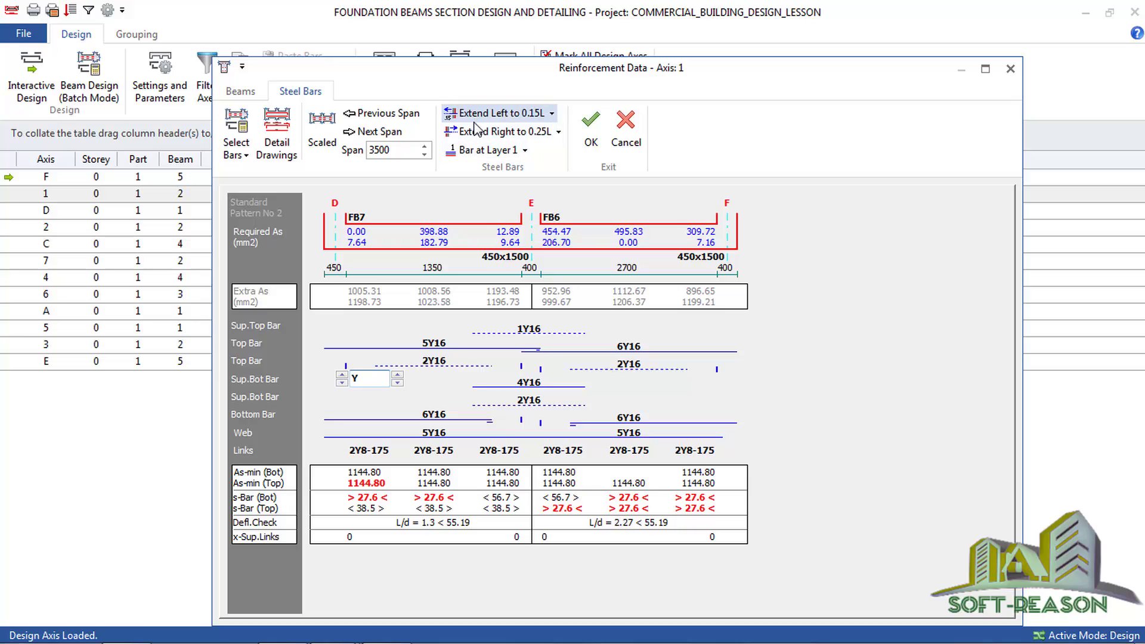
left_click(431, 359)
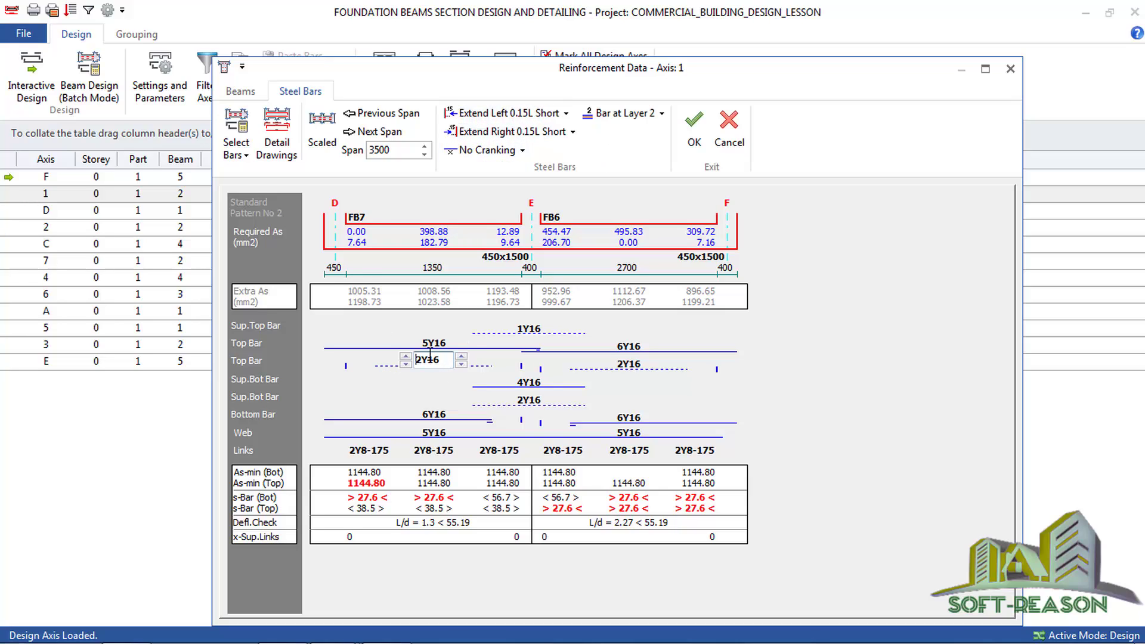
left_click(462, 113)
left_click(465, 132)
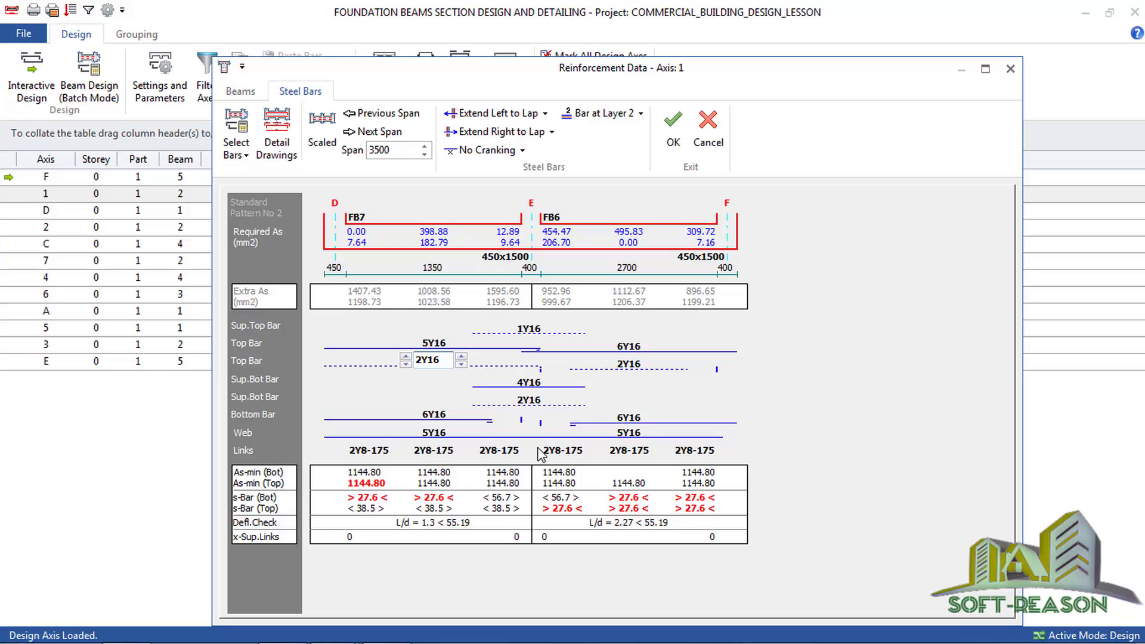
- Extend FB6's second-layer 2Y16 top bar to lap at both ends and accept the axis 1 design
left_click(659, 370)
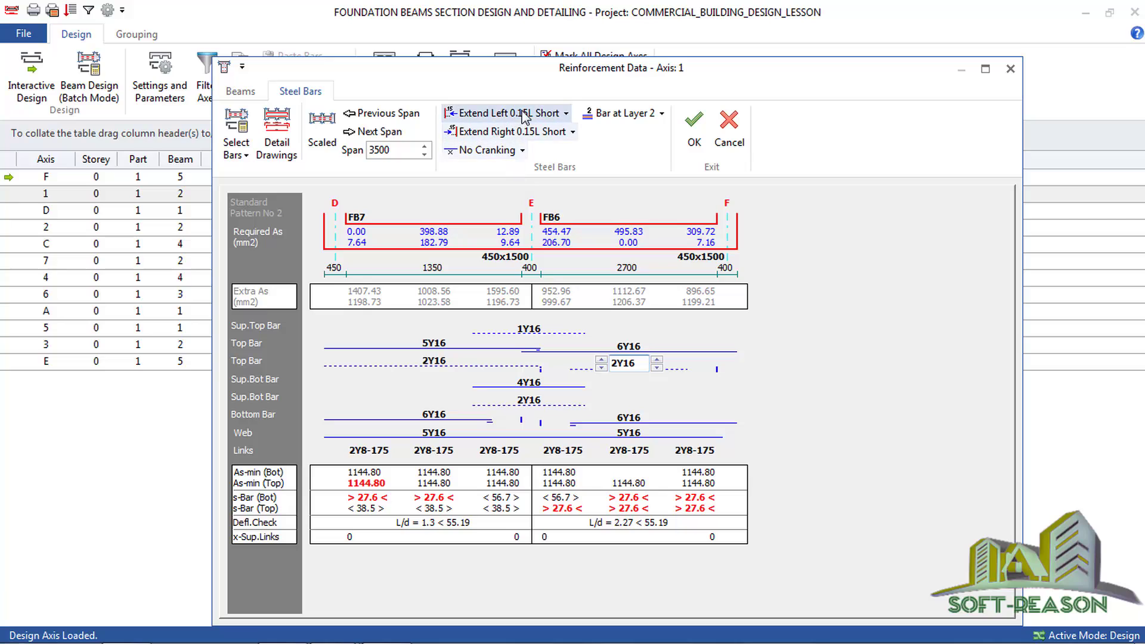
left_click(465, 113)
left_click(466, 132)
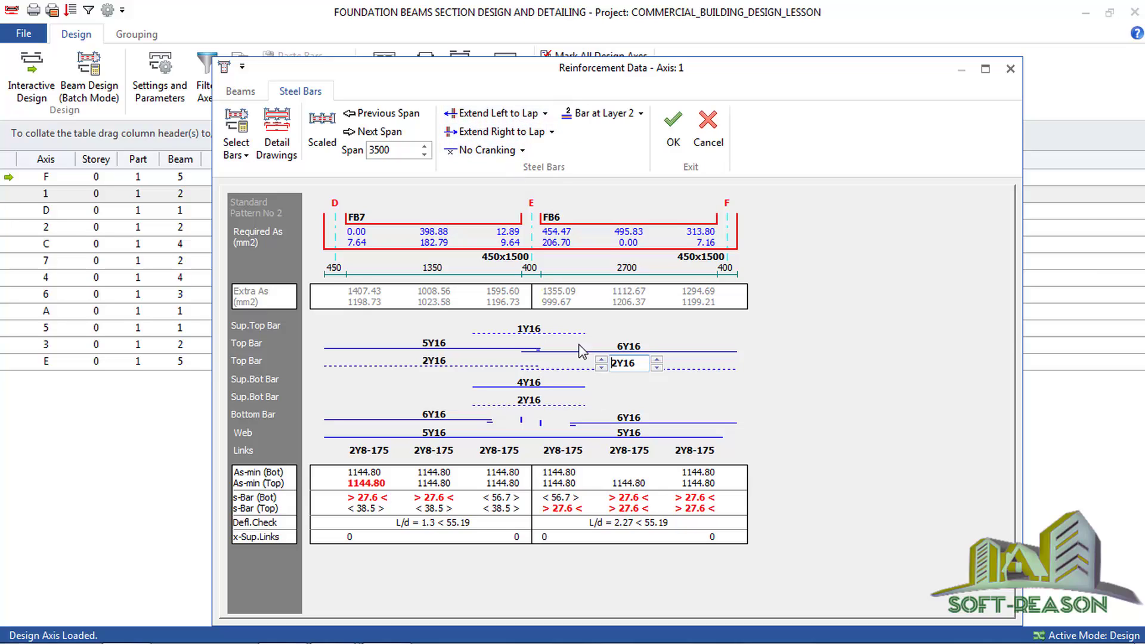
left_click(673, 129)
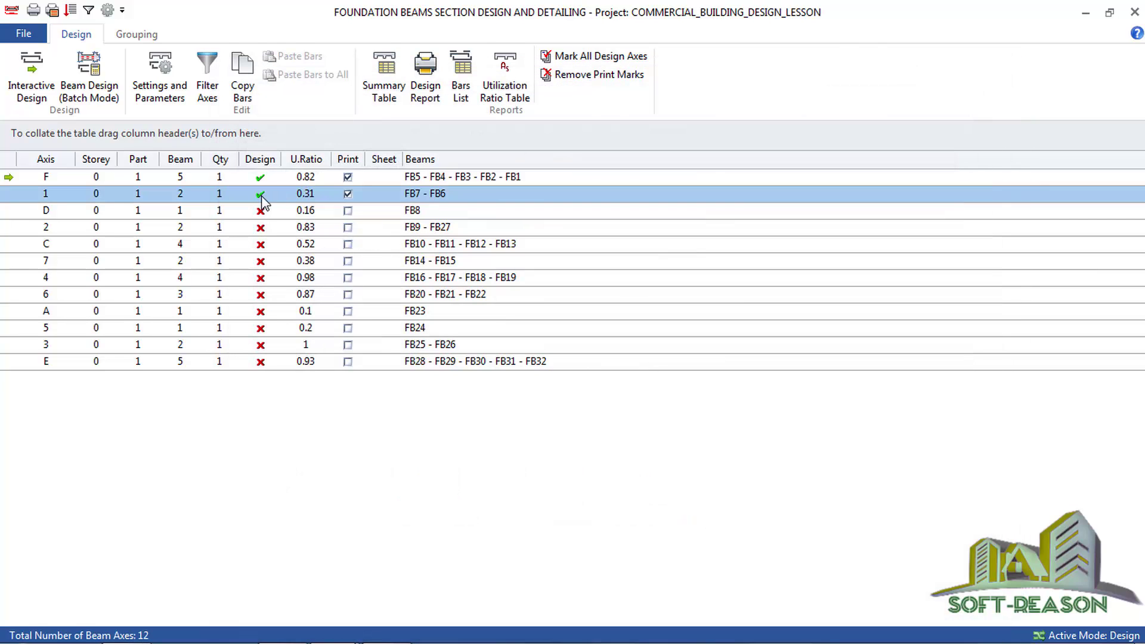
- Open the interactive reinforcement design of beam FB8 on axis D
left_click(267, 215)
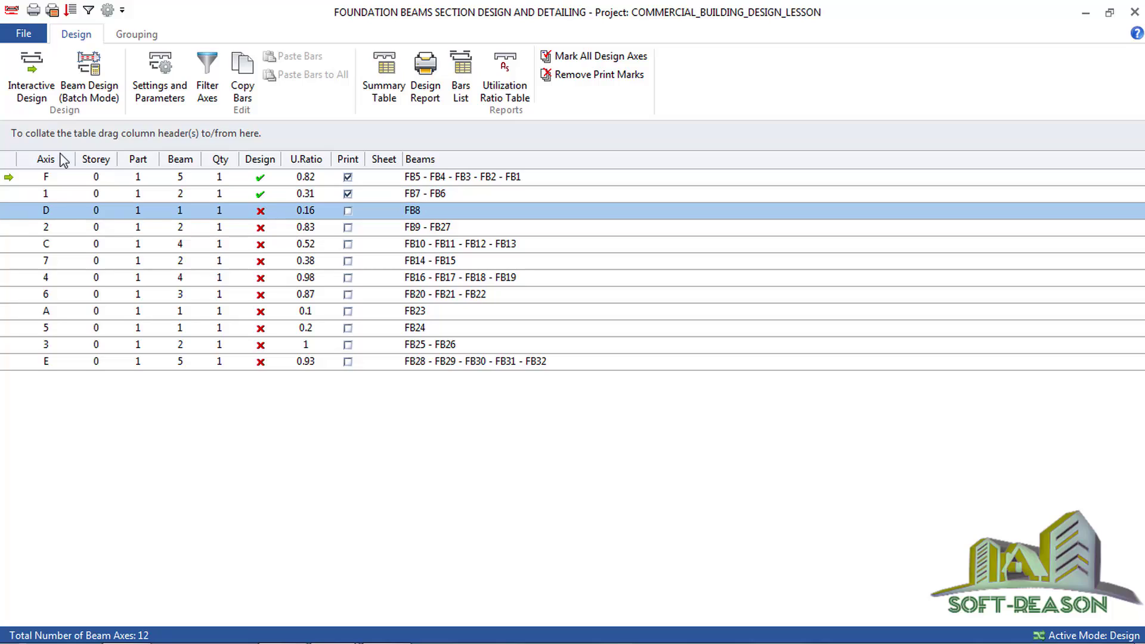
left_click(31, 75)
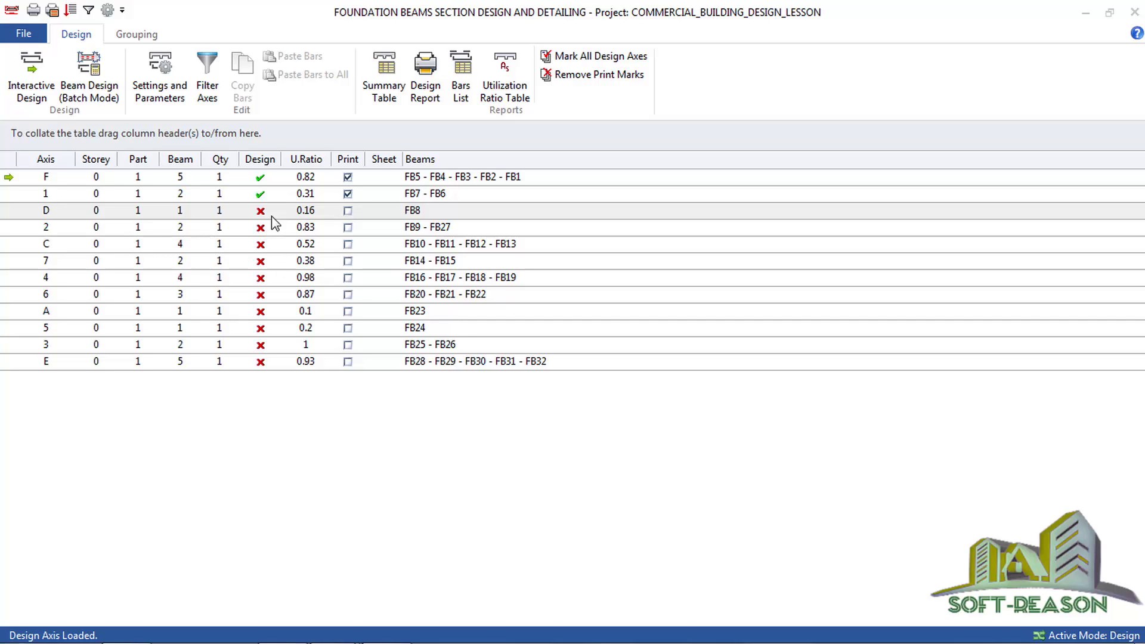
- In the interactive design of axis 5, extend FB24's second-layer 2Y16 top bar to lap at both ends and accept the axis
left_click(262, 329)
left_click(30, 89)
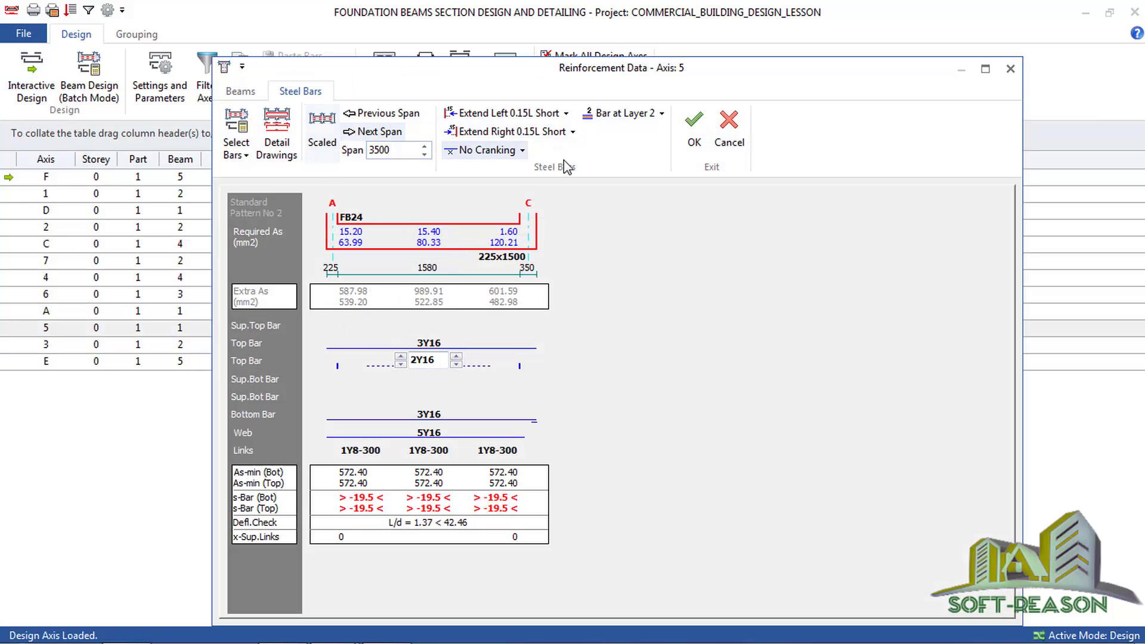
left_click(465, 117)
left_click(465, 131)
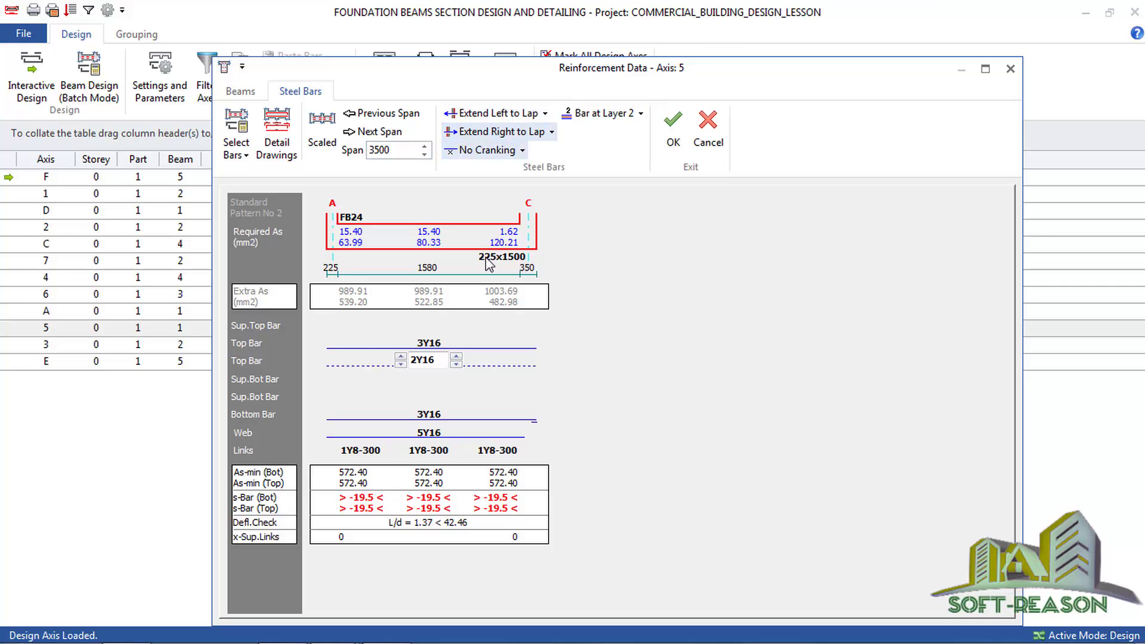
left_click(692, 132)
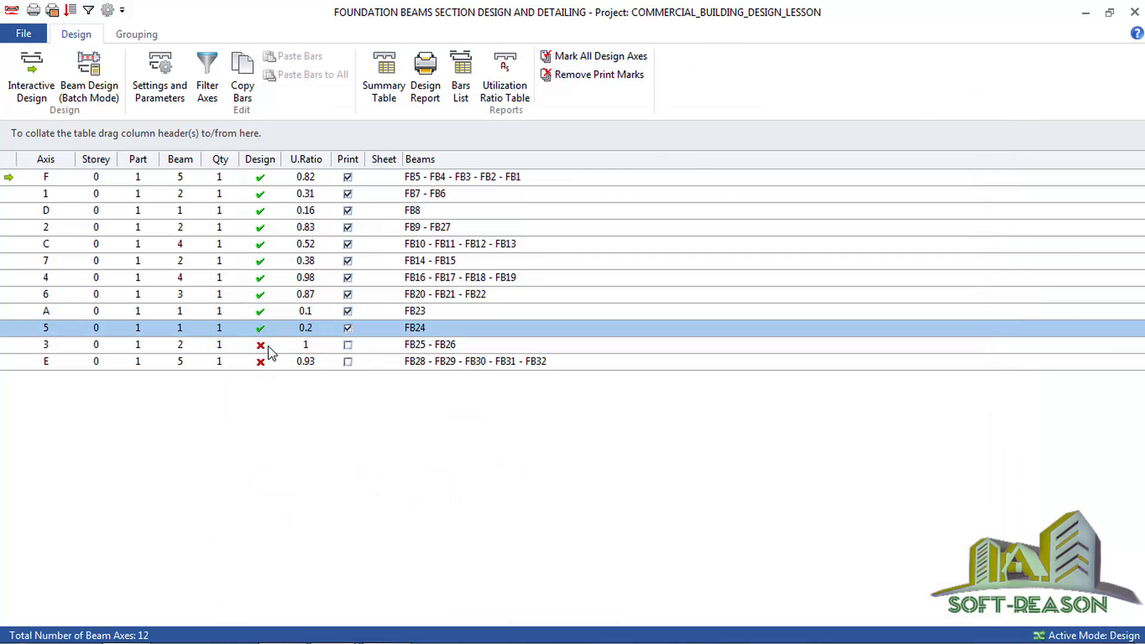
- In the interactive design of axis 3, extend FB25's second-layer 3Y16 top bar to lap at both ends and accept the axis
left_click(269, 346)
left_click(31, 74)
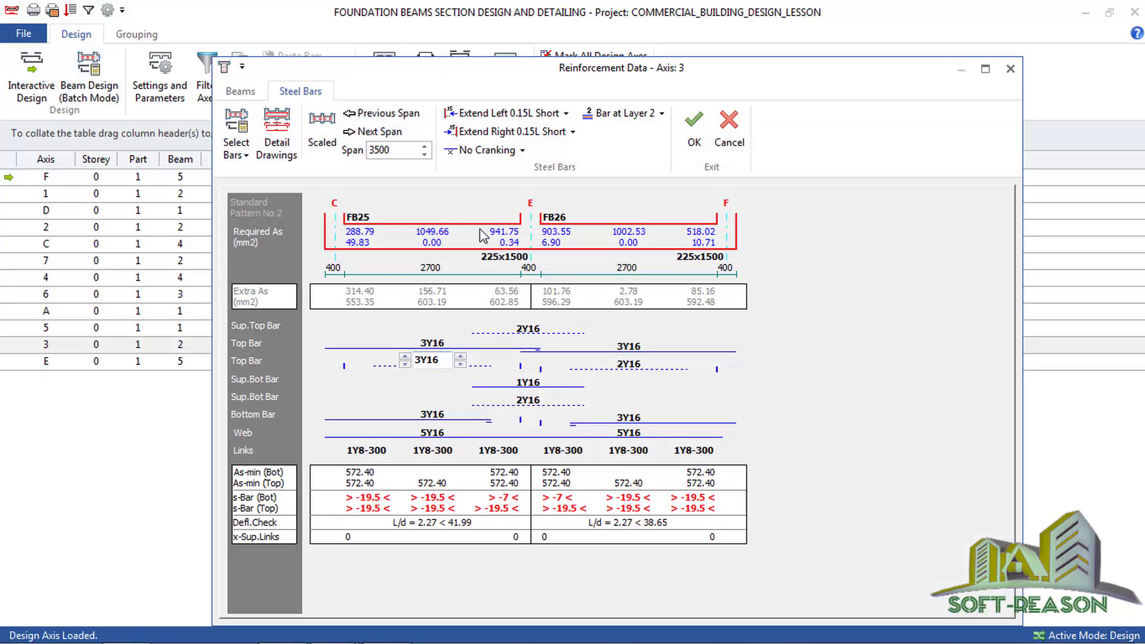
left_click(474, 113)
left_click(474, 132)
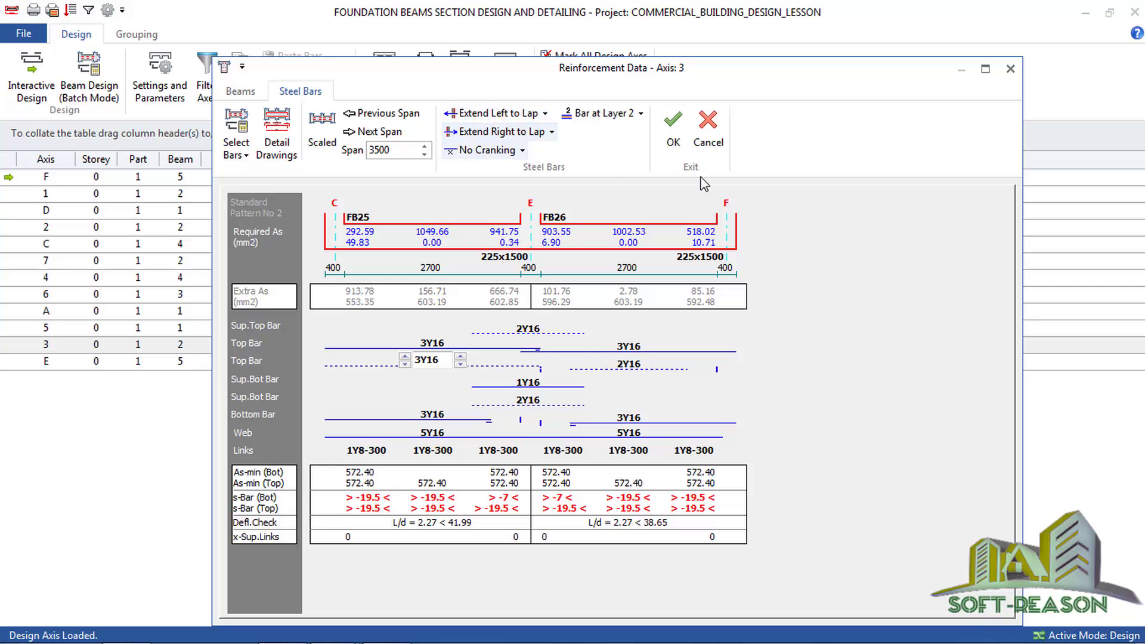
left_click(673, 126)
- Extend FB28's second-layer 2Y16 top bar on axis E to lap at both ends, accept it and close the foundation beam design
left_click(272, 366)
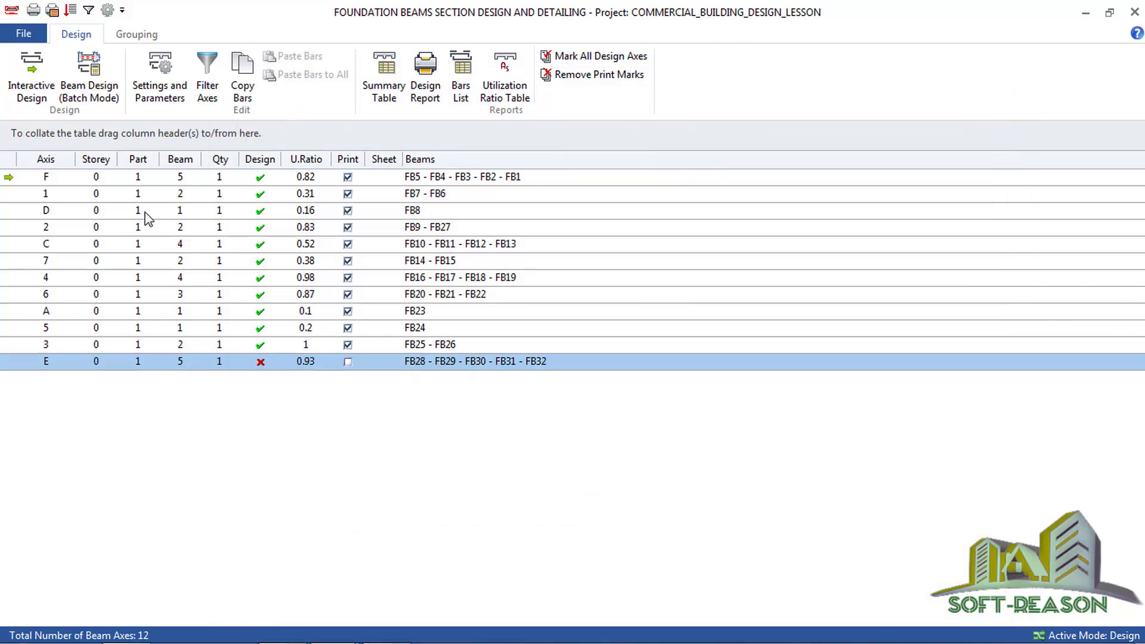
left_click(33, 92)
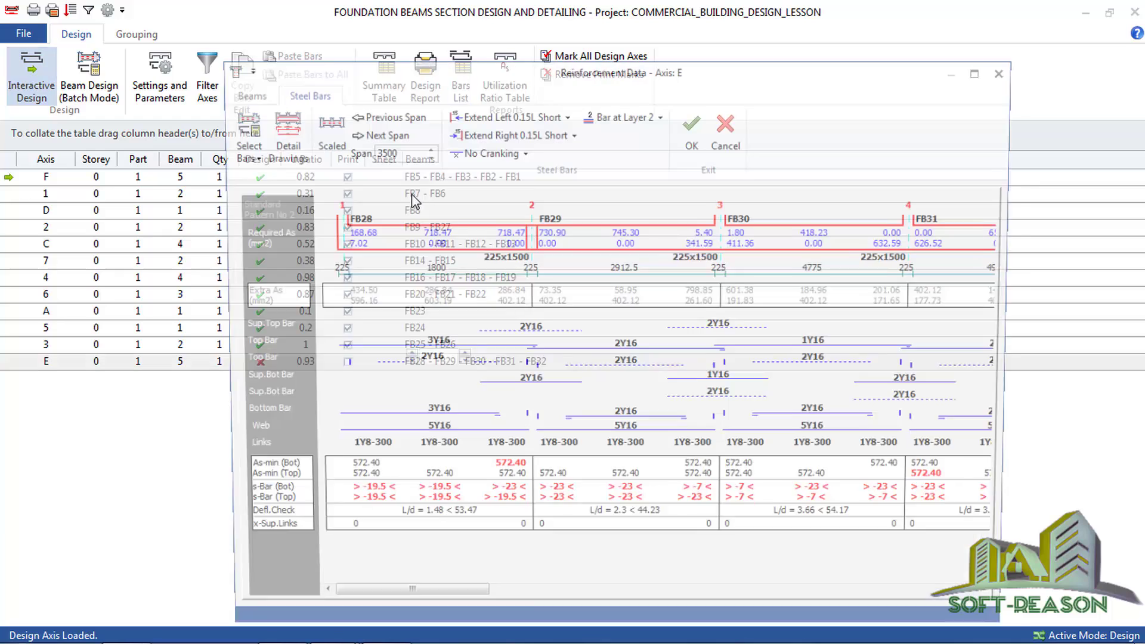
left_click(497, 131)
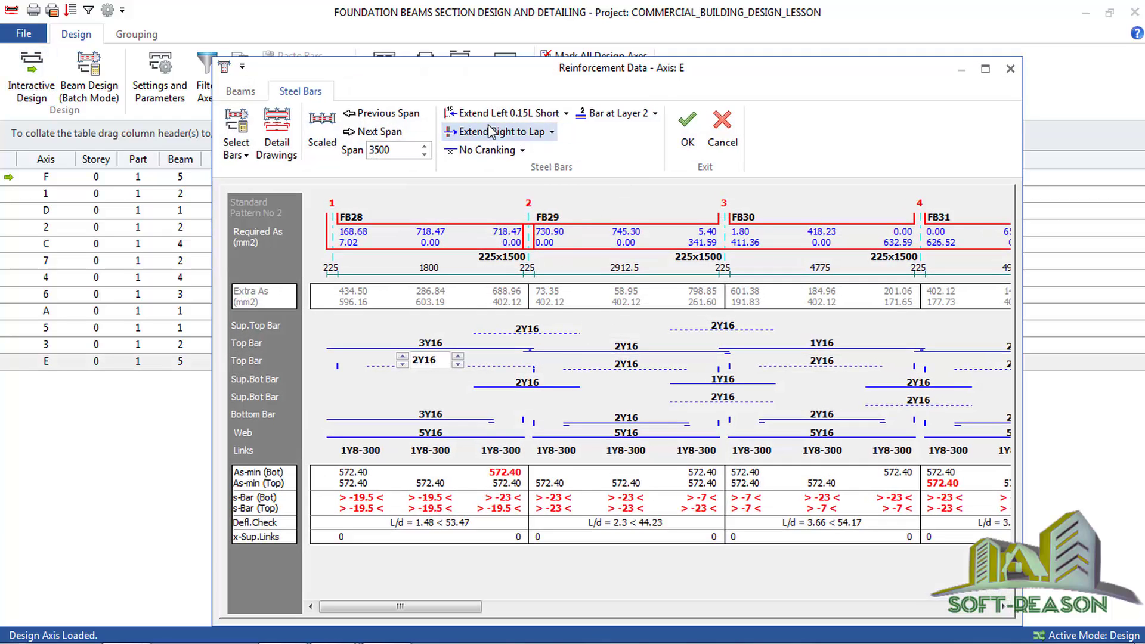
left_click(497, 113)
left_click(673, 139)
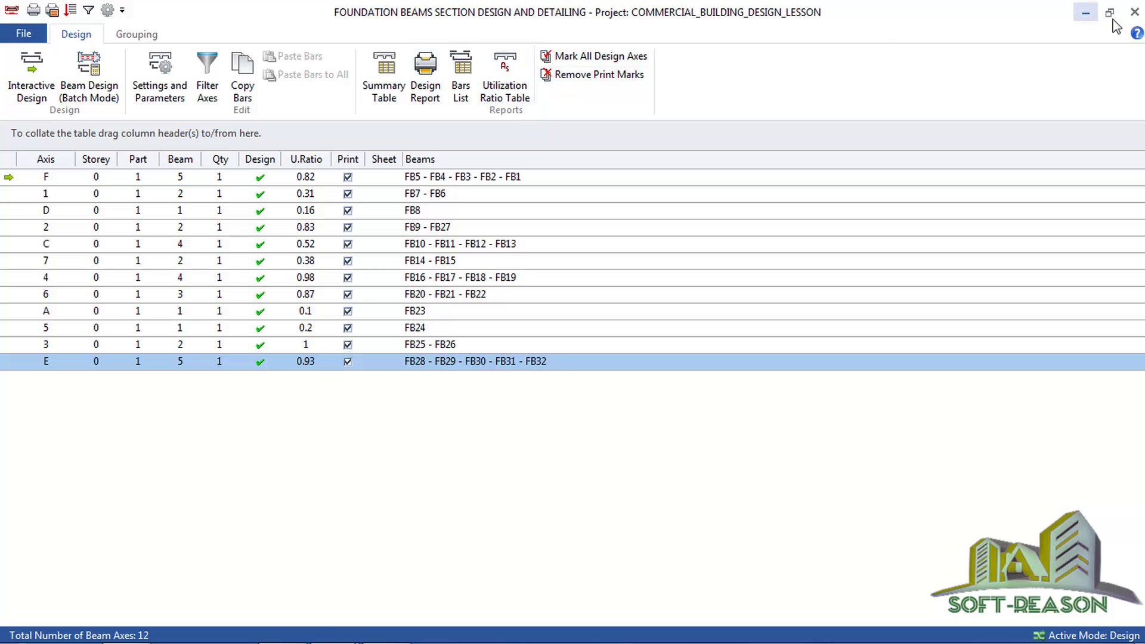
left_click(1133, 14)
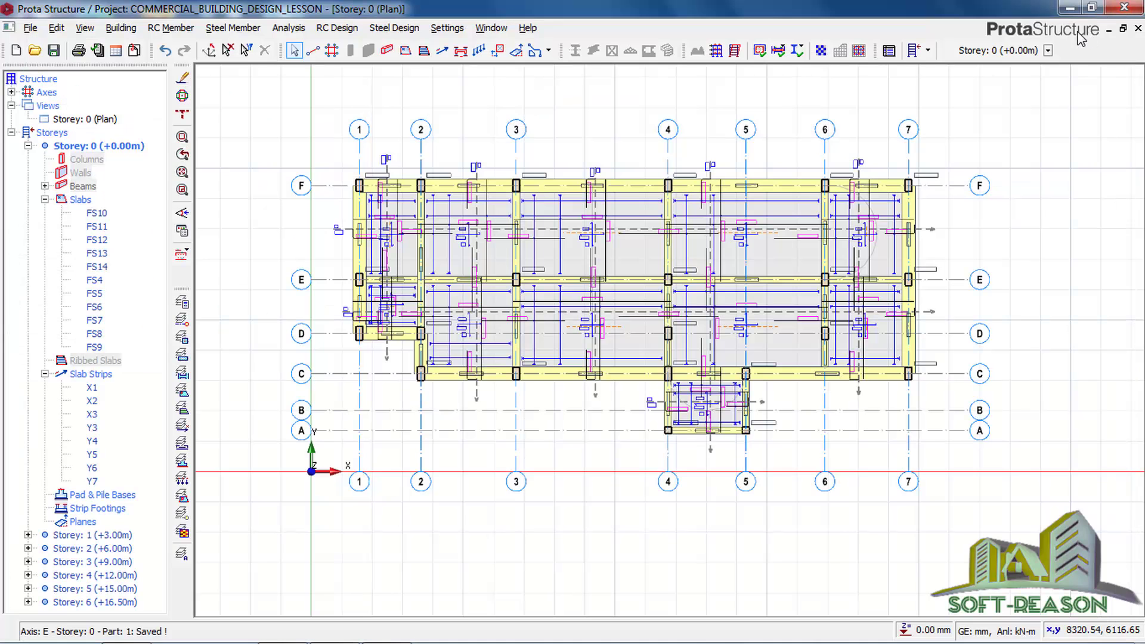
left_click(588, 427)
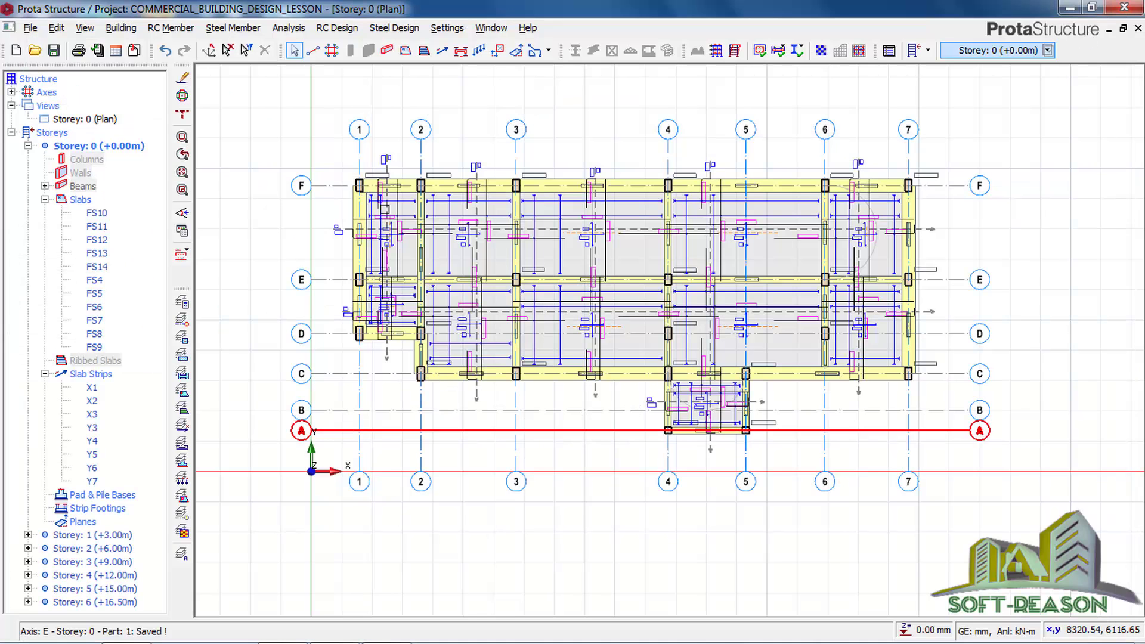
scroll(560, 287, "down", 1)
scroll(567, 277, "up", 1)
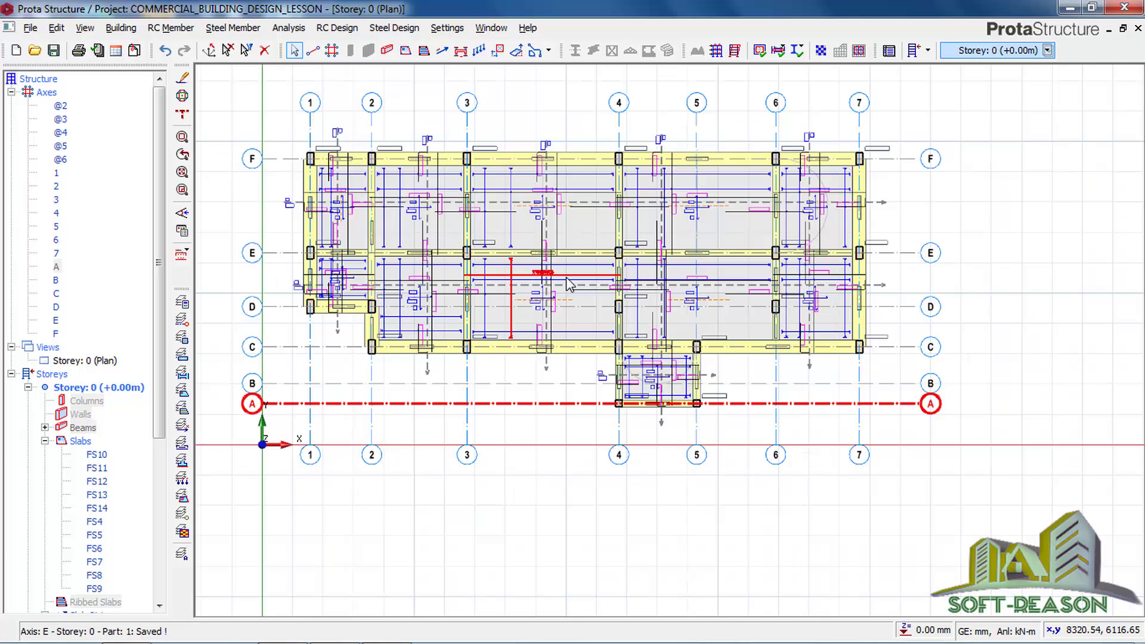
- Collapse the axes in the structure tree and save the project
left_click(486, 259)
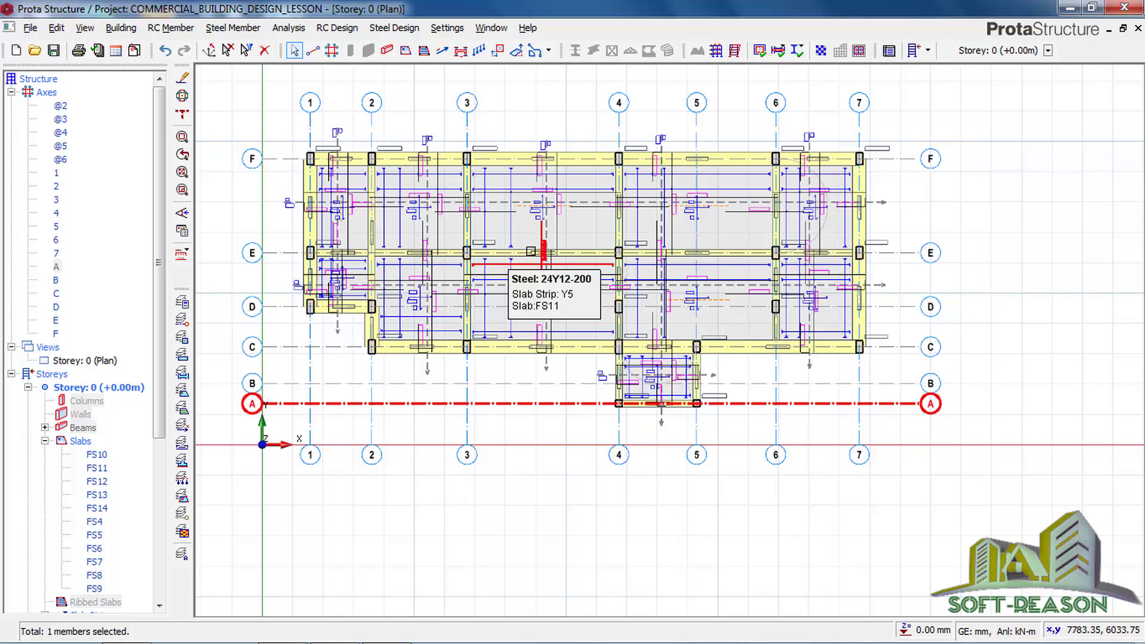
left_click(11, 92)
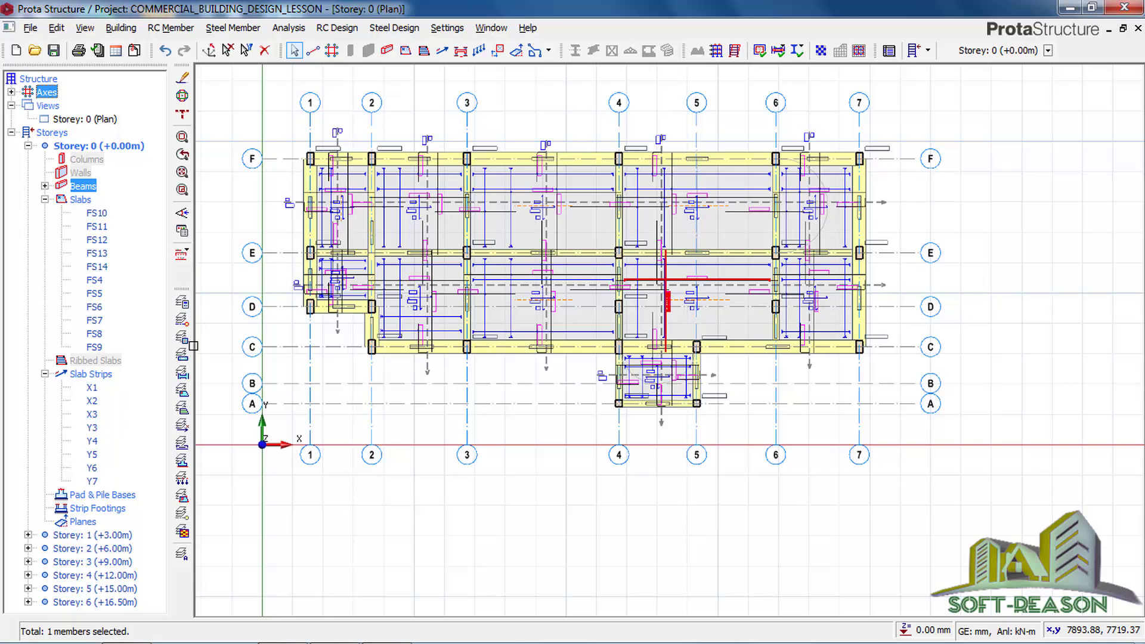
left_click(54, 50)
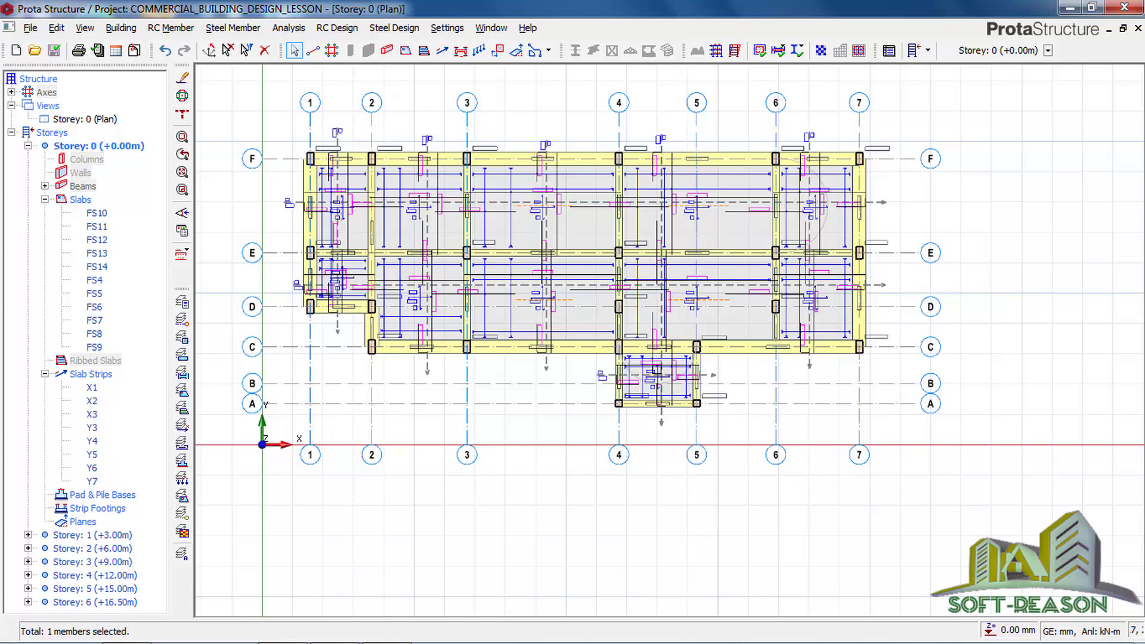
- Look over slab FS14's bars on Storey 0, switch to the Storey 1 plan and examine its slab layout
scroll(657, 368, "up", 4)
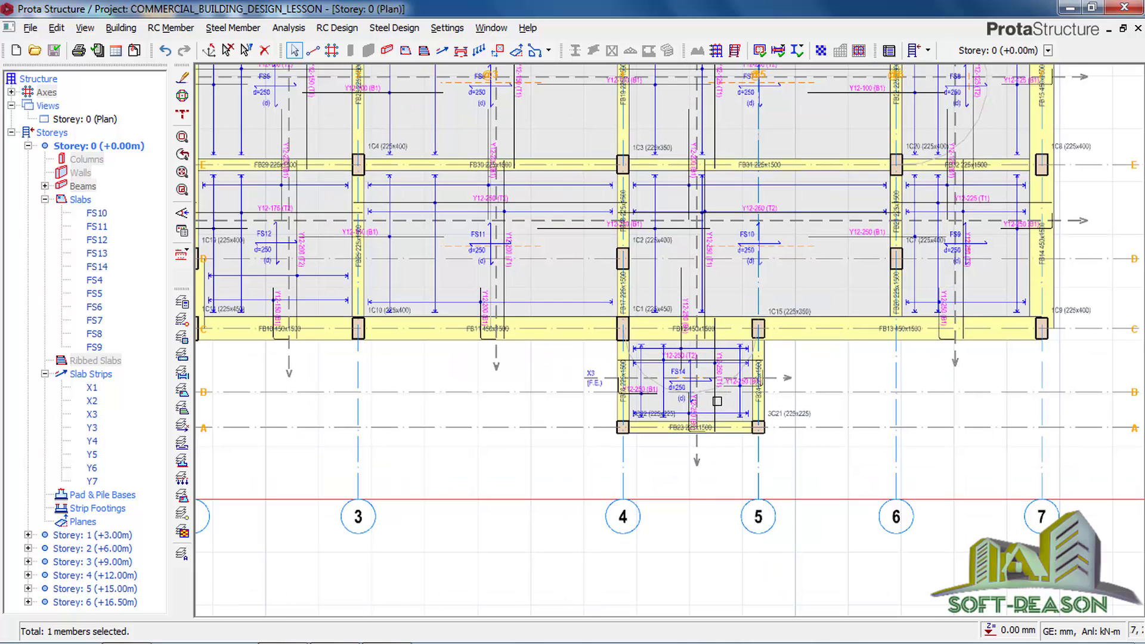
scroll(717, 401, "up", 4)
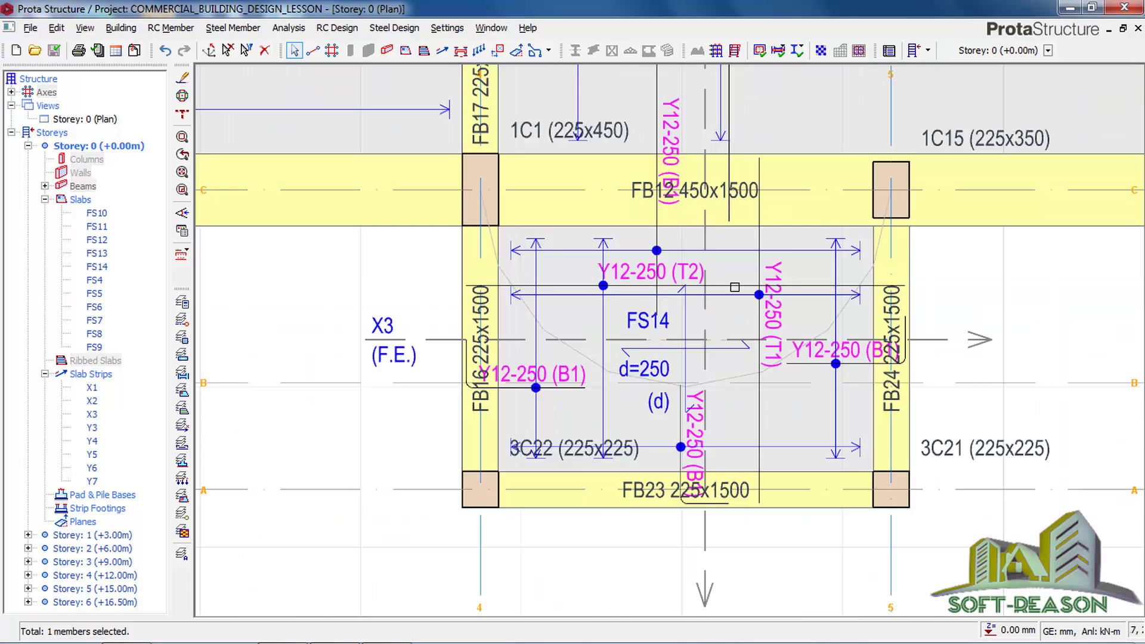
scroll(744, 301, "up", 4)
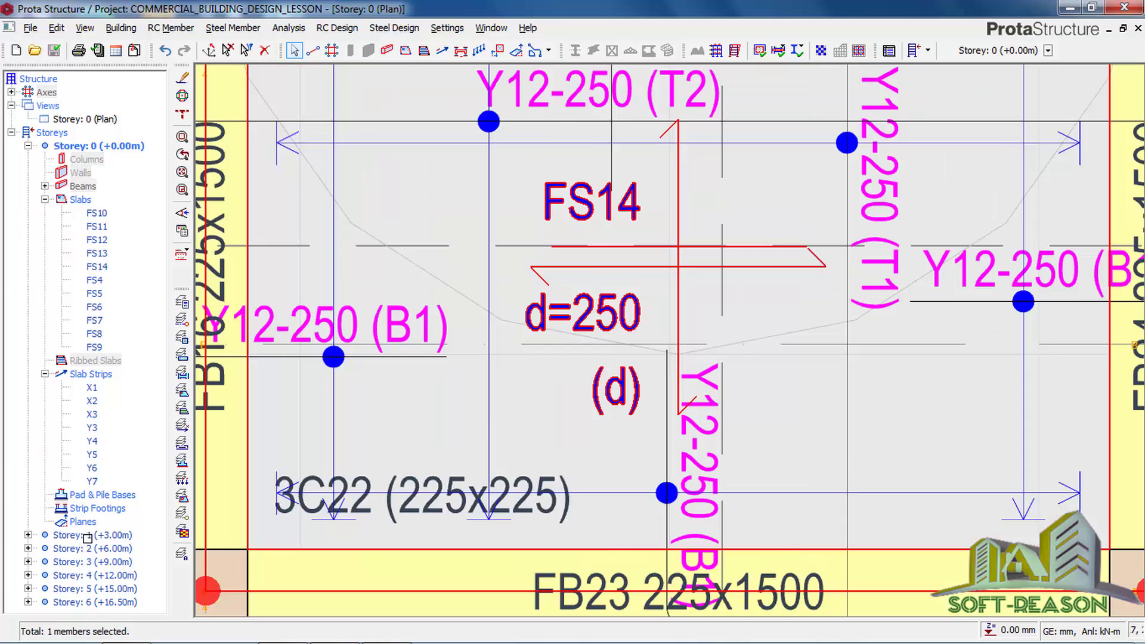
scroll(88, 538, "down", 4)
double_click(88, 537)
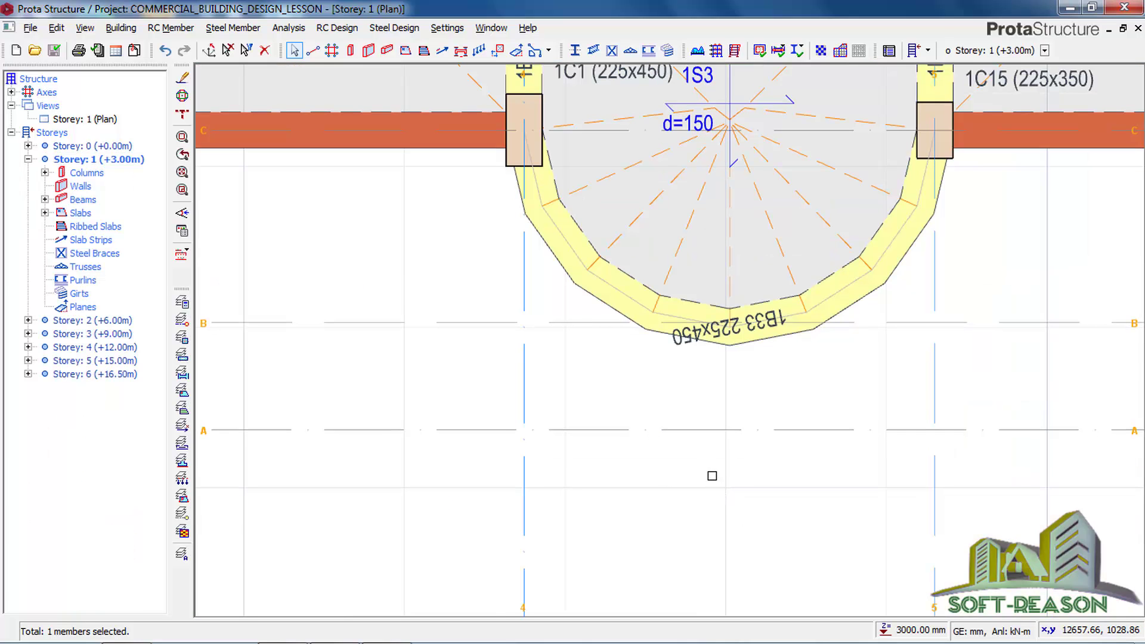
scroll(704, 476, "down", 5)
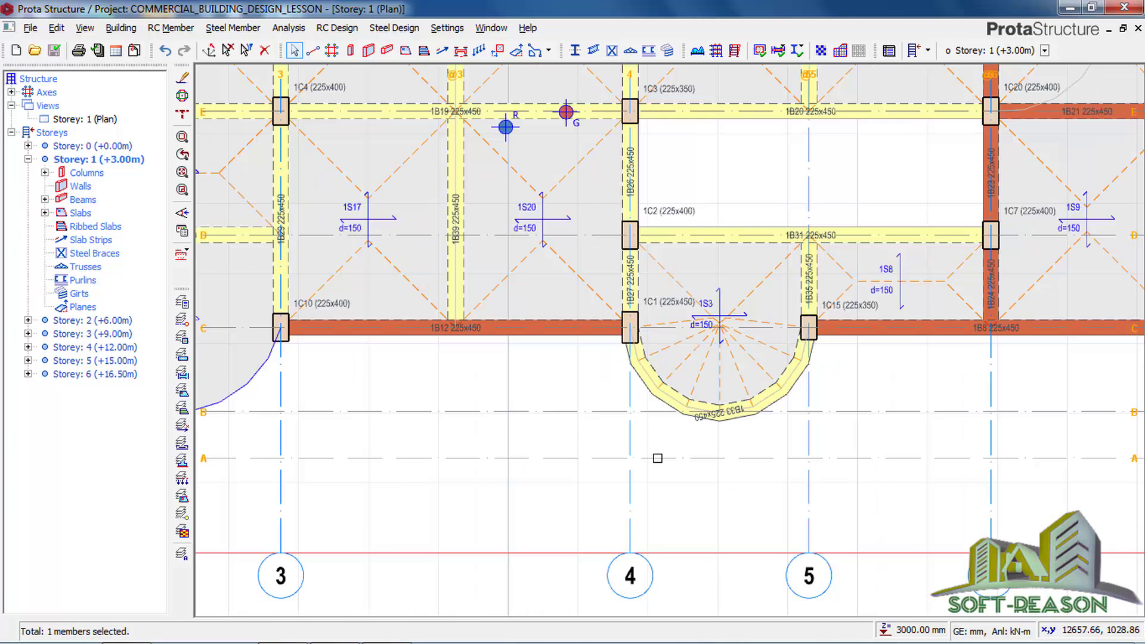
scroll(657, 458, "down", 4)
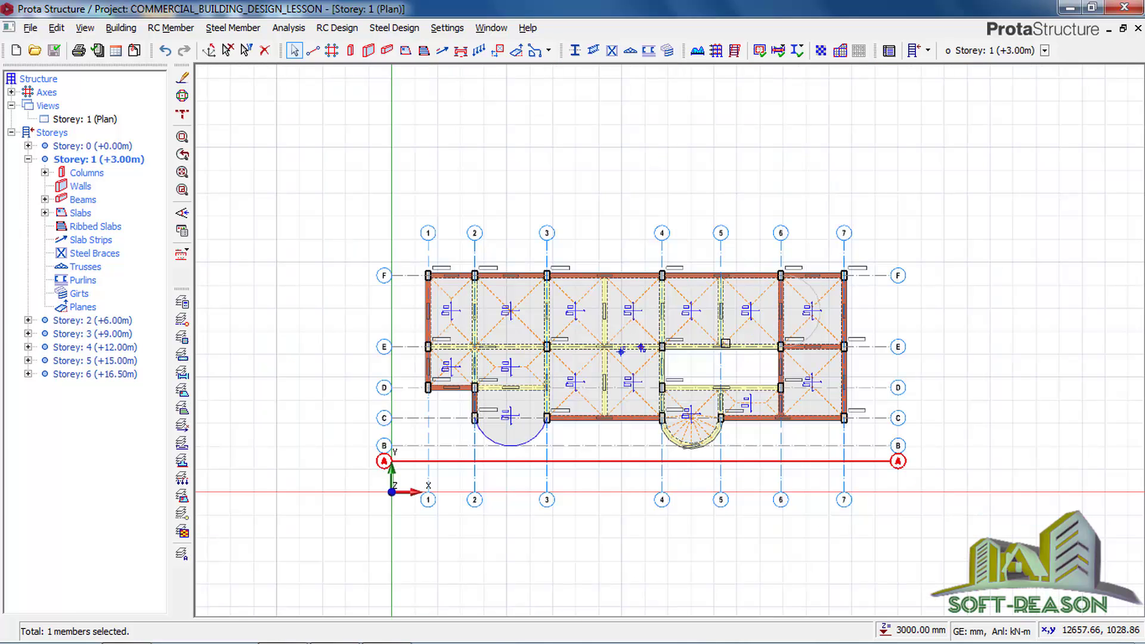
scroll(714, 395, "up", 4)
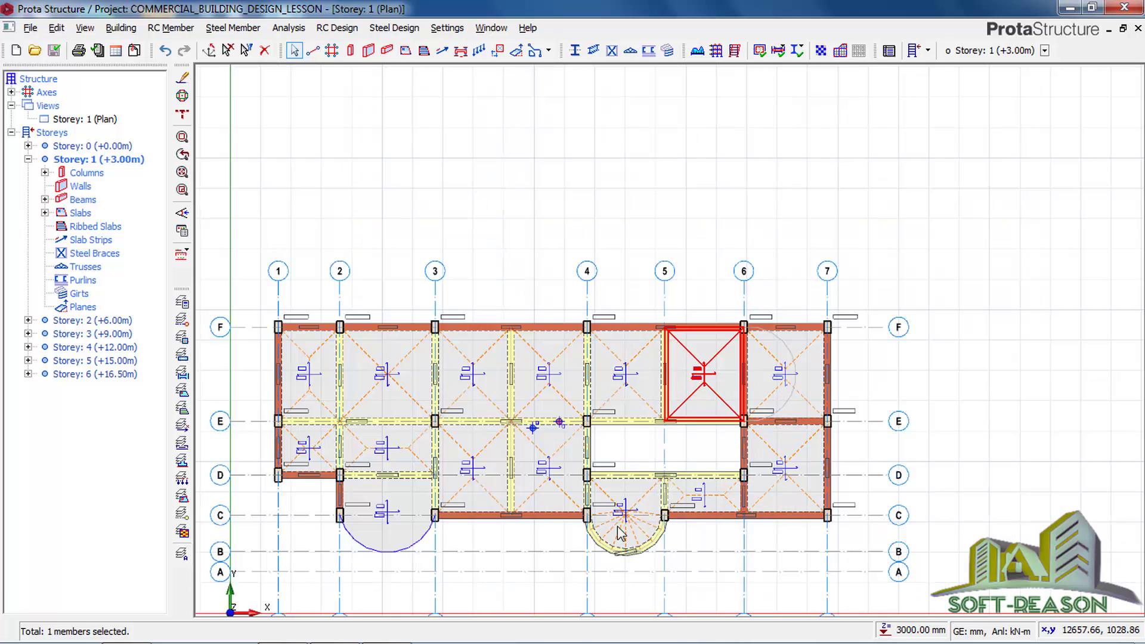
scroll(614, 442, "up", 3)
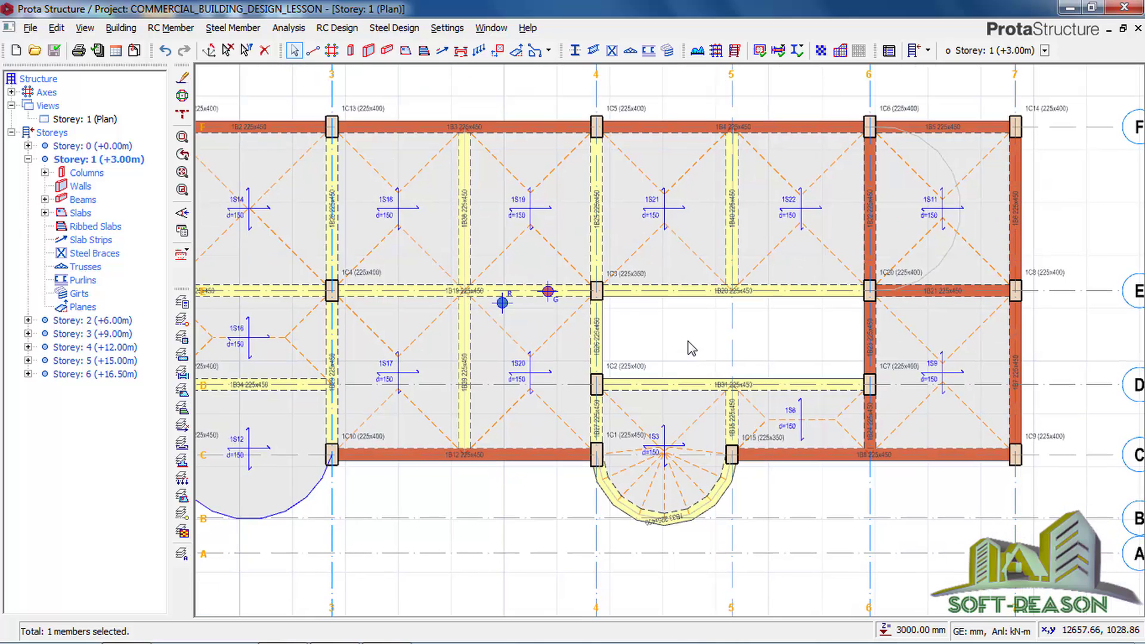
scroll(729, 323, "down", 1)
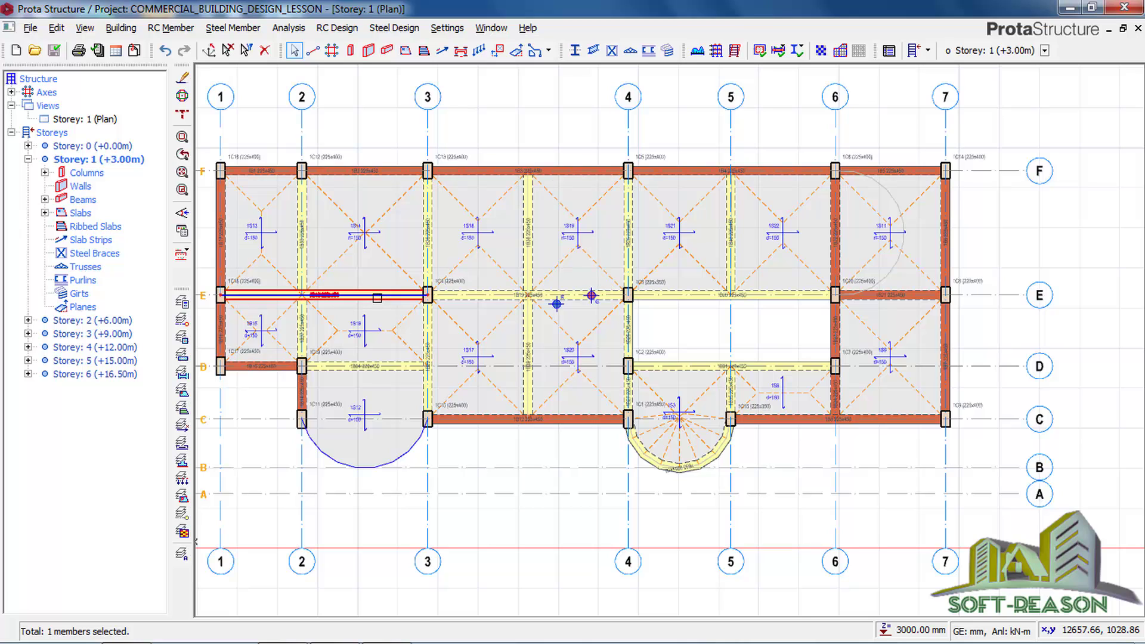
scroll(875, 232, "down", 2)
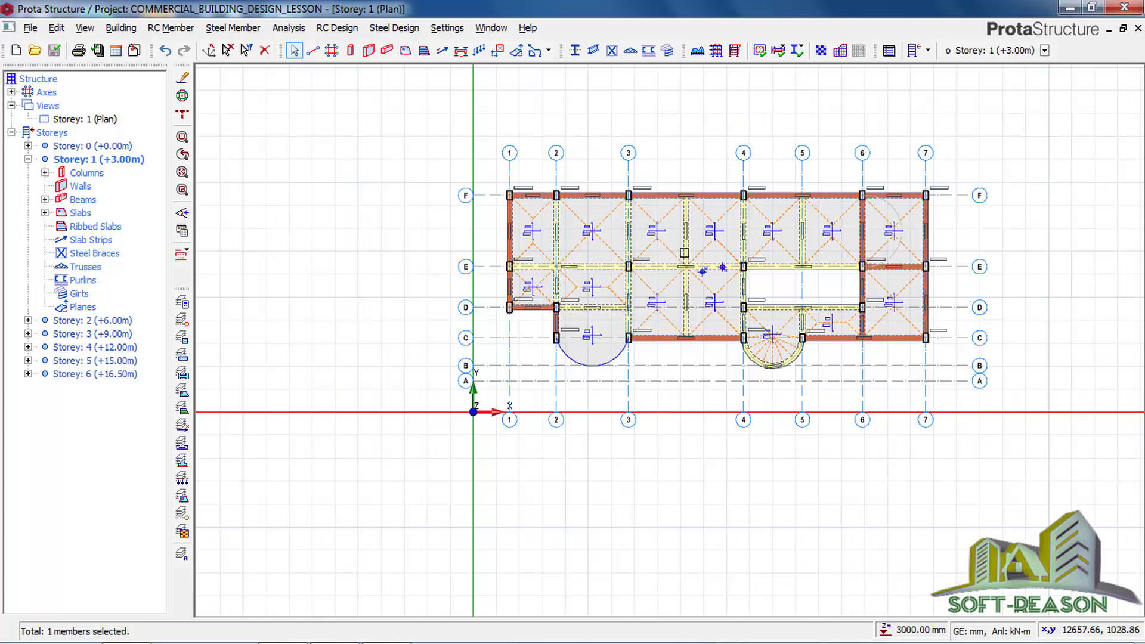
scroll(737, 234, "up", 1)
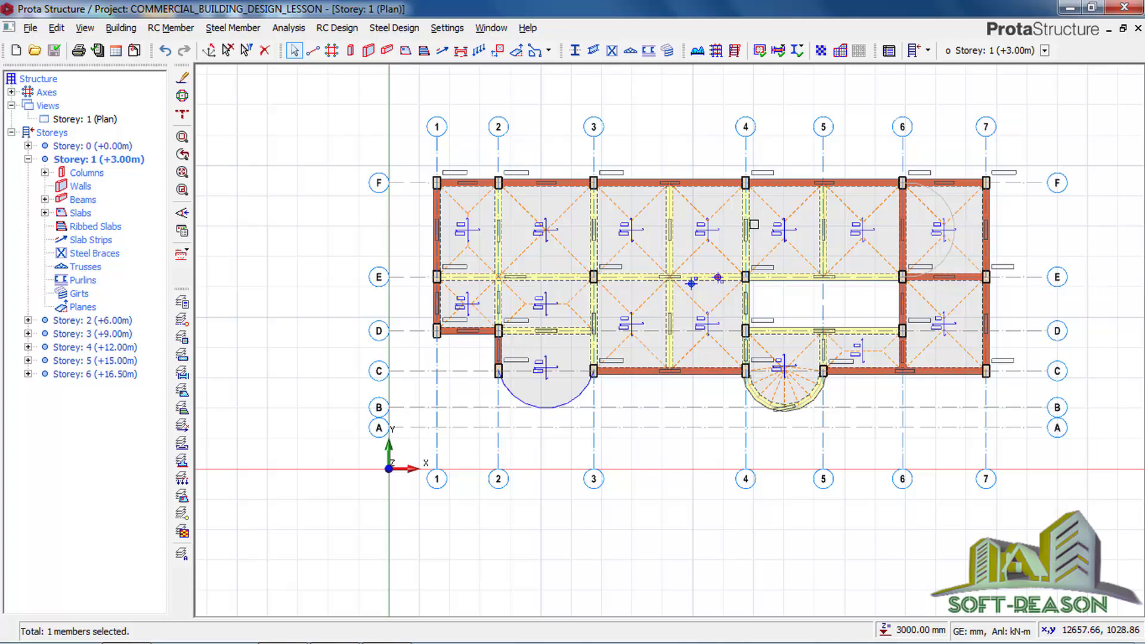
- Insert an X-direction Analytical Strip across the slabs between axes E and F, running from outside axis 1 to beyond axis 7
left_click(442, 51)
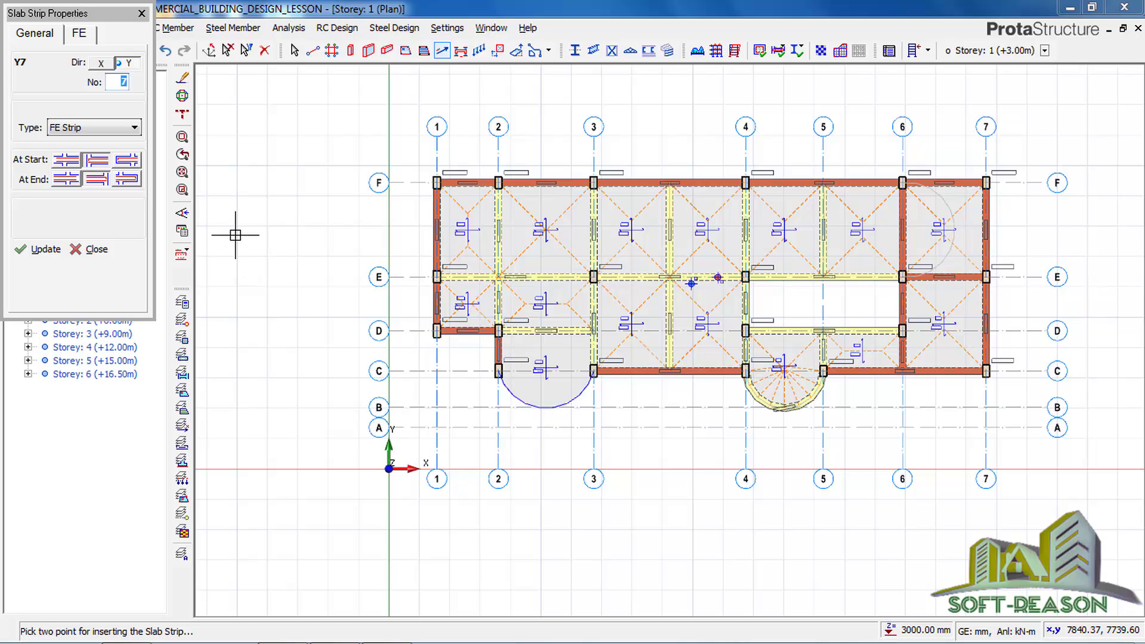
left_click(100, 63)
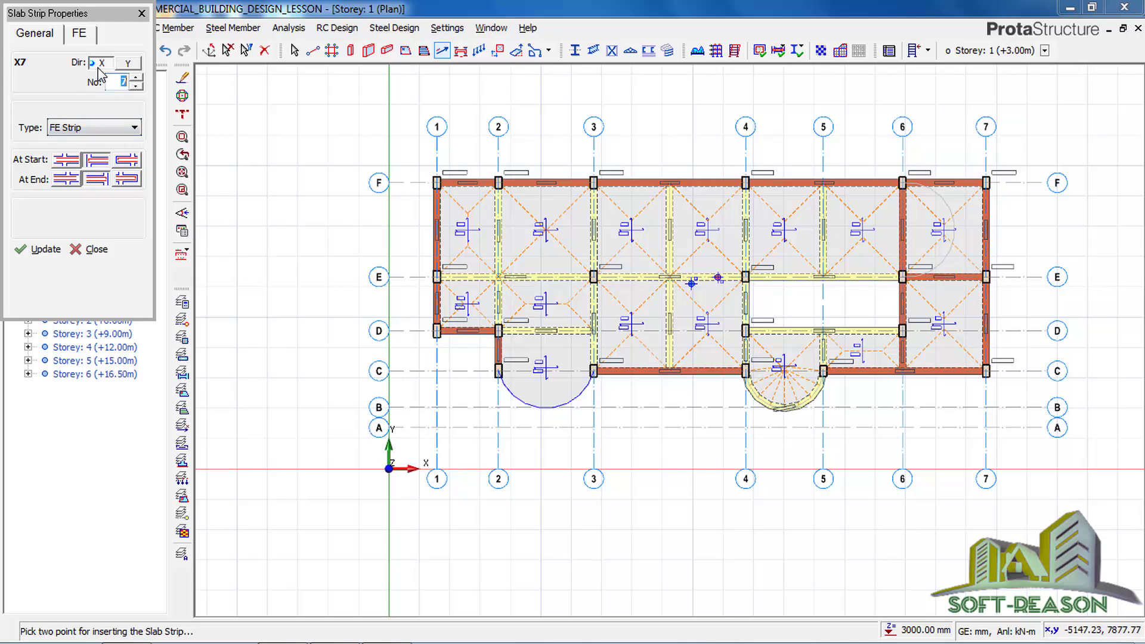
left_click(117, 135)
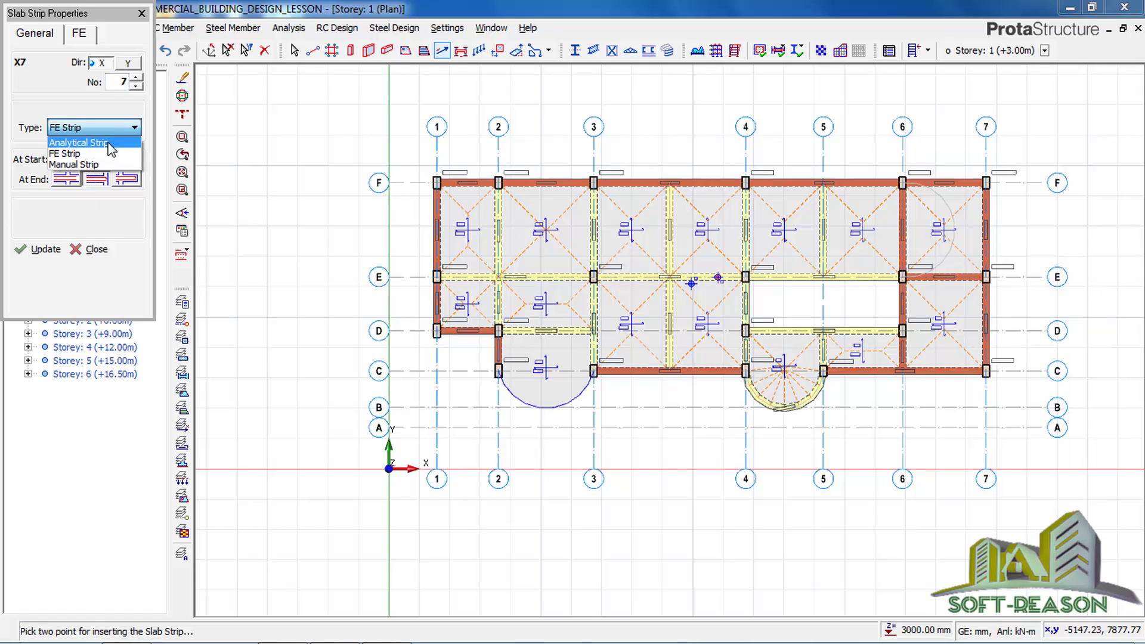
left_click(109, 143)
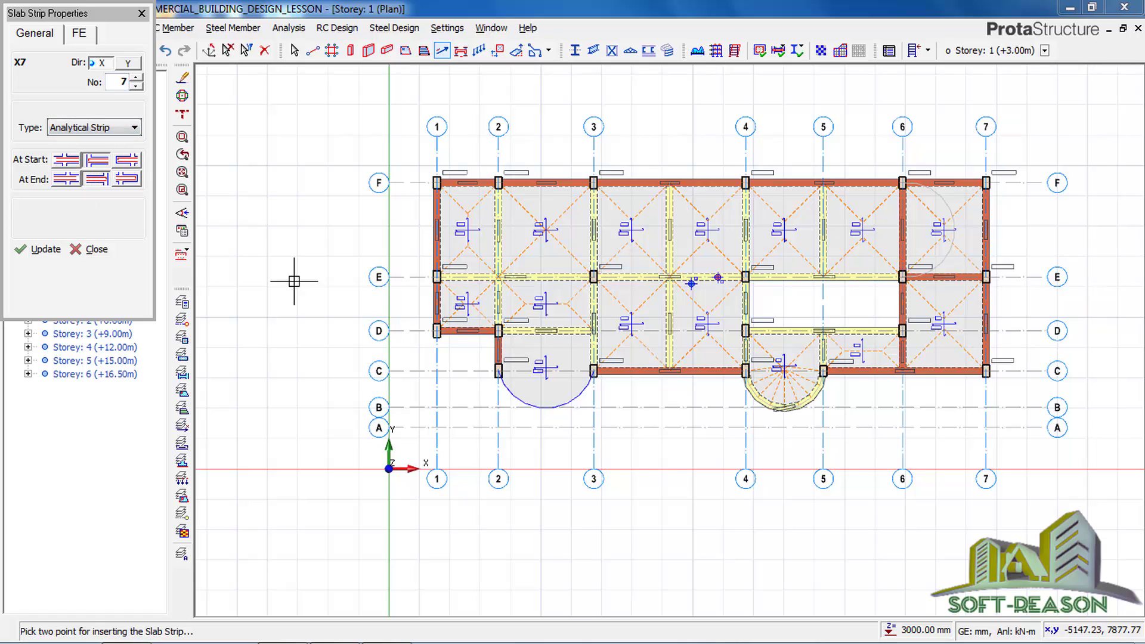
left_click(417, 226)
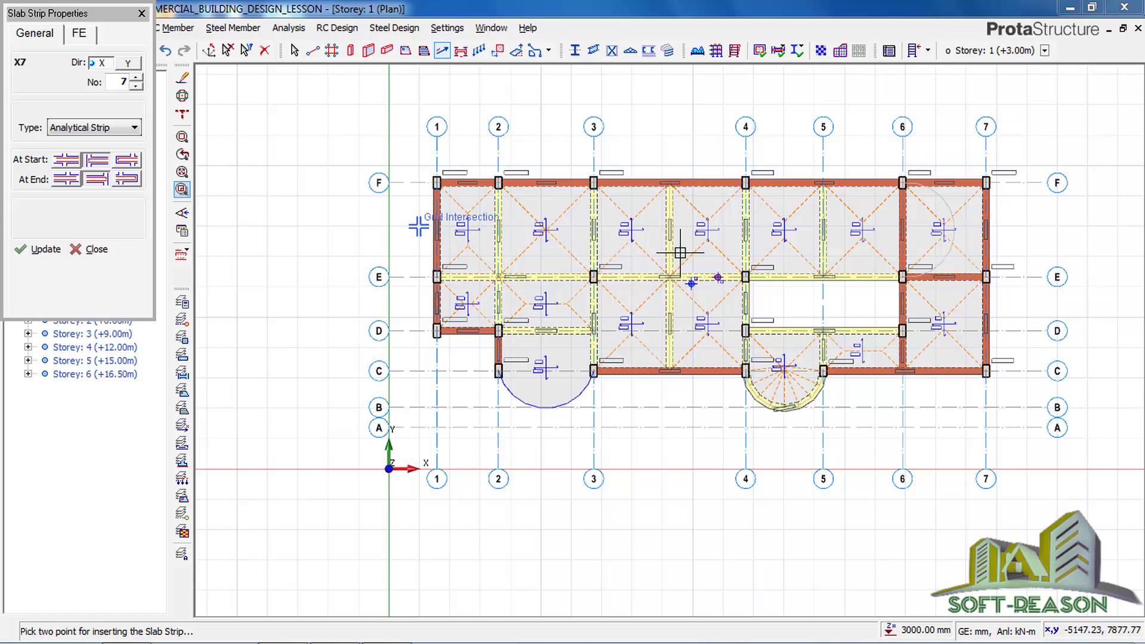
left_click(1010, 231)
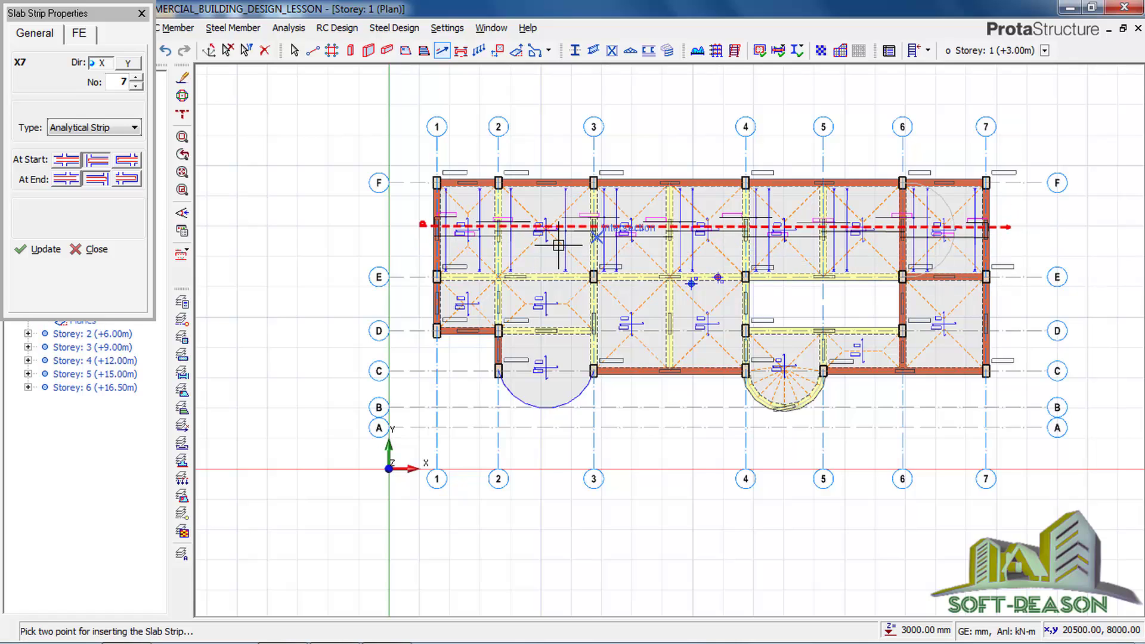
- Insert two X-direction analytical strips between axes D and E: one about 11500 mm long from axis 1 to 4, another from axis 6 to 7
left_click(416, 301)
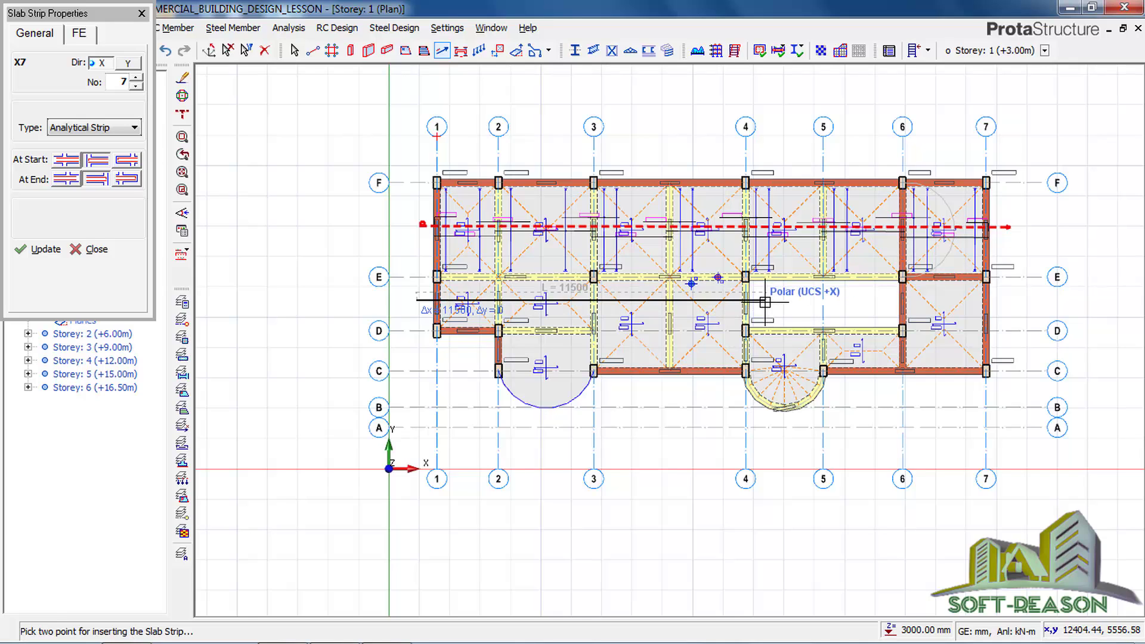
left_click(764, 301)
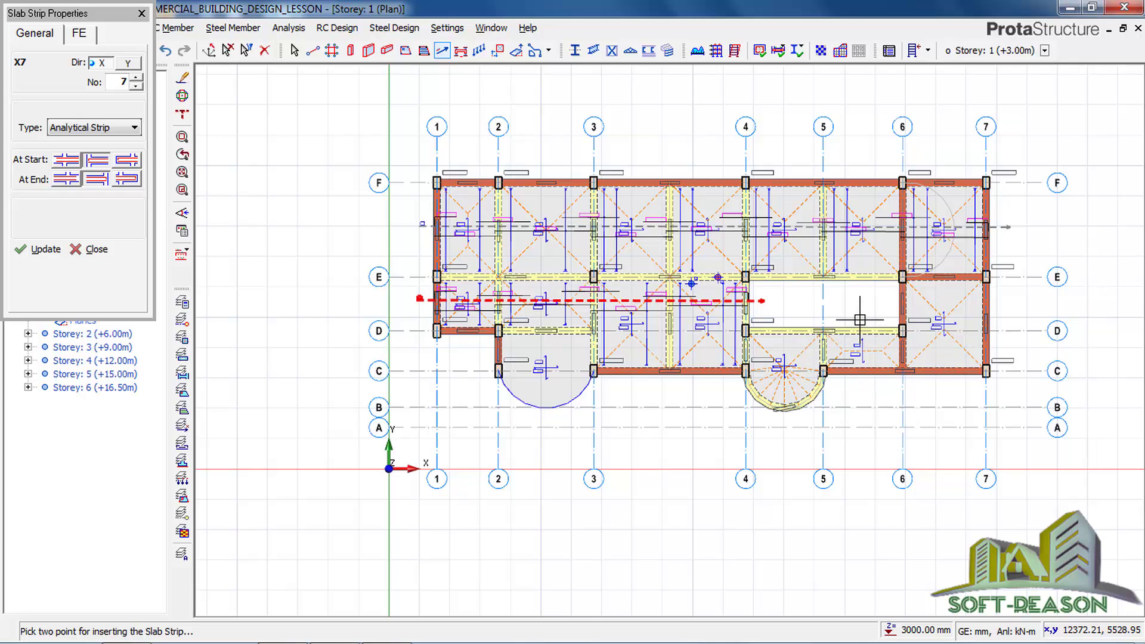
left_click(888, 306)
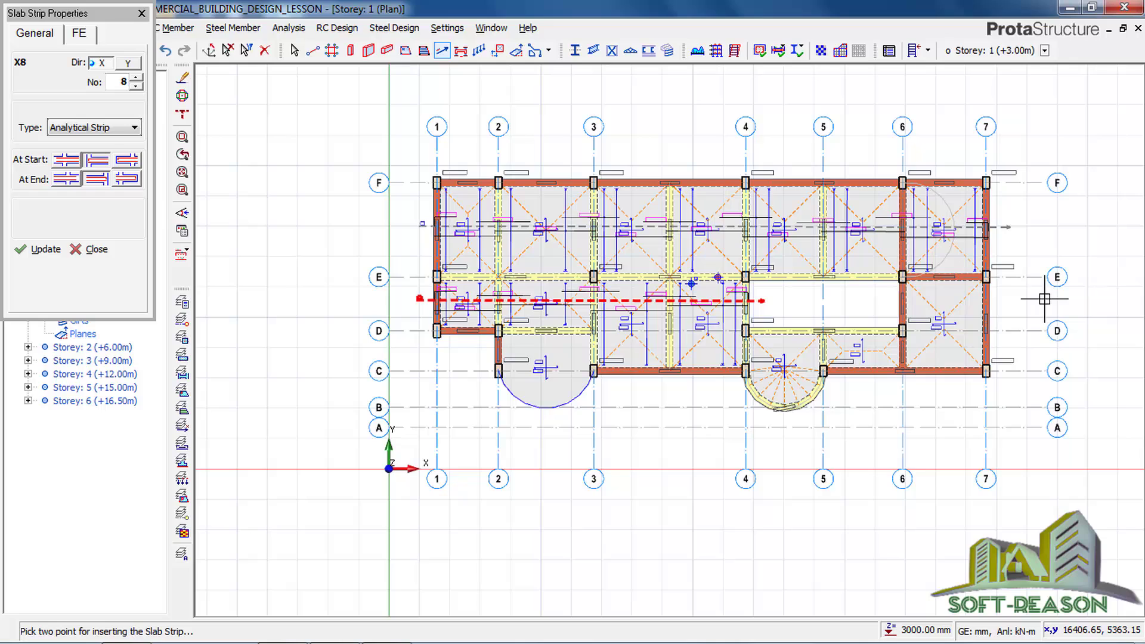
left_click(999, 306)
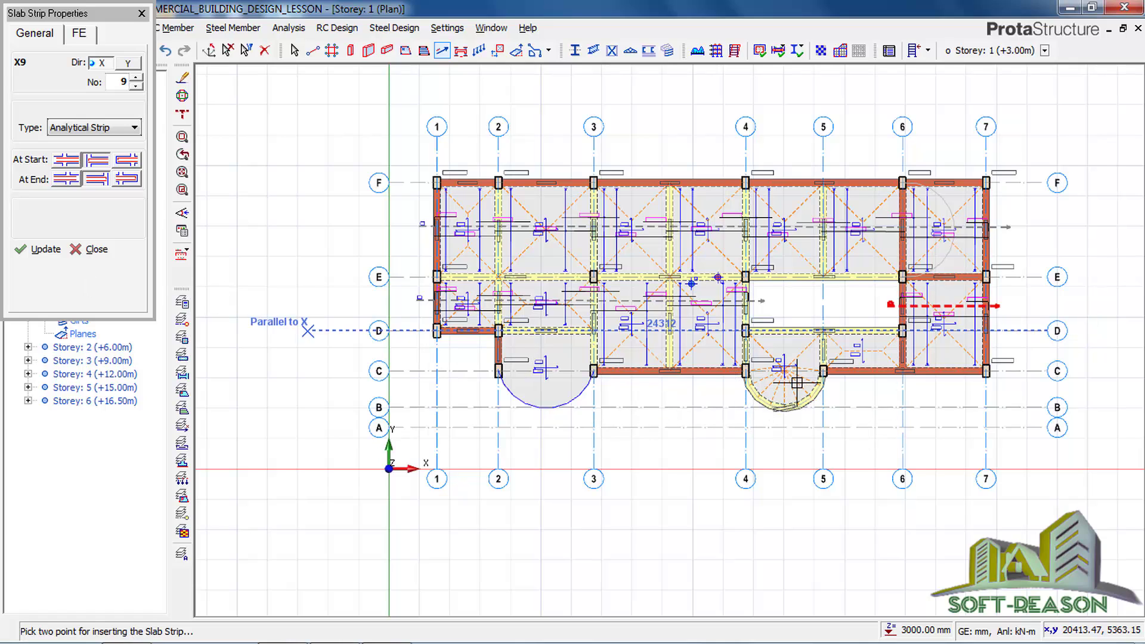
- Set both strip ends to continue into the adjacent slabs and insert an X-direction strip between axes C and D from axis 4 to 6
left_click(67, 160)
left_click(66, 178)
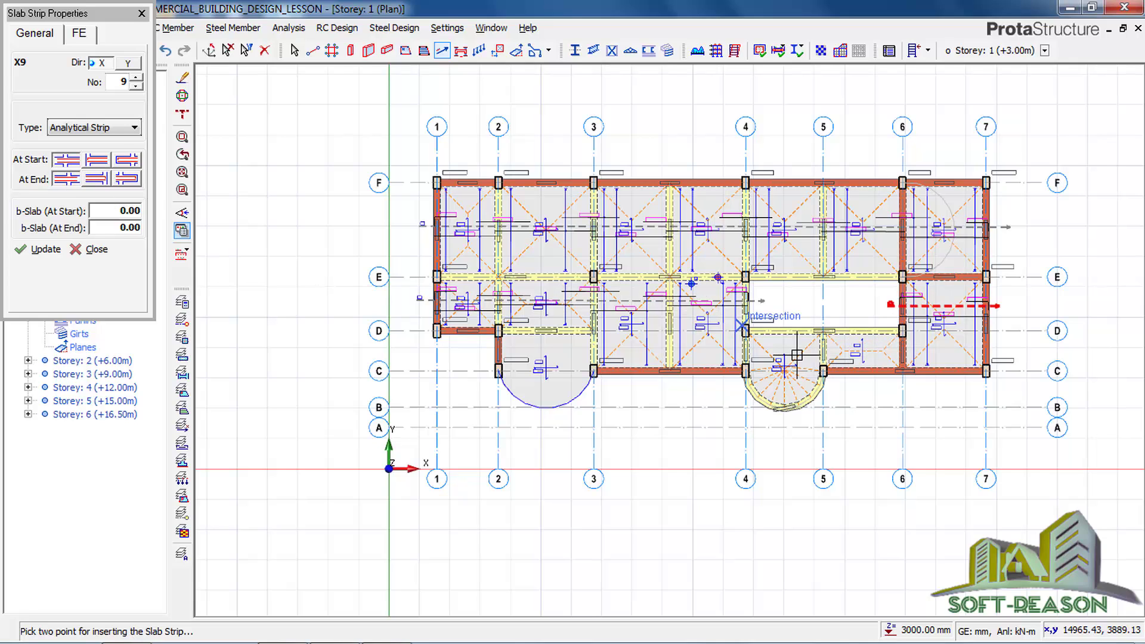
left_click(719, 351)
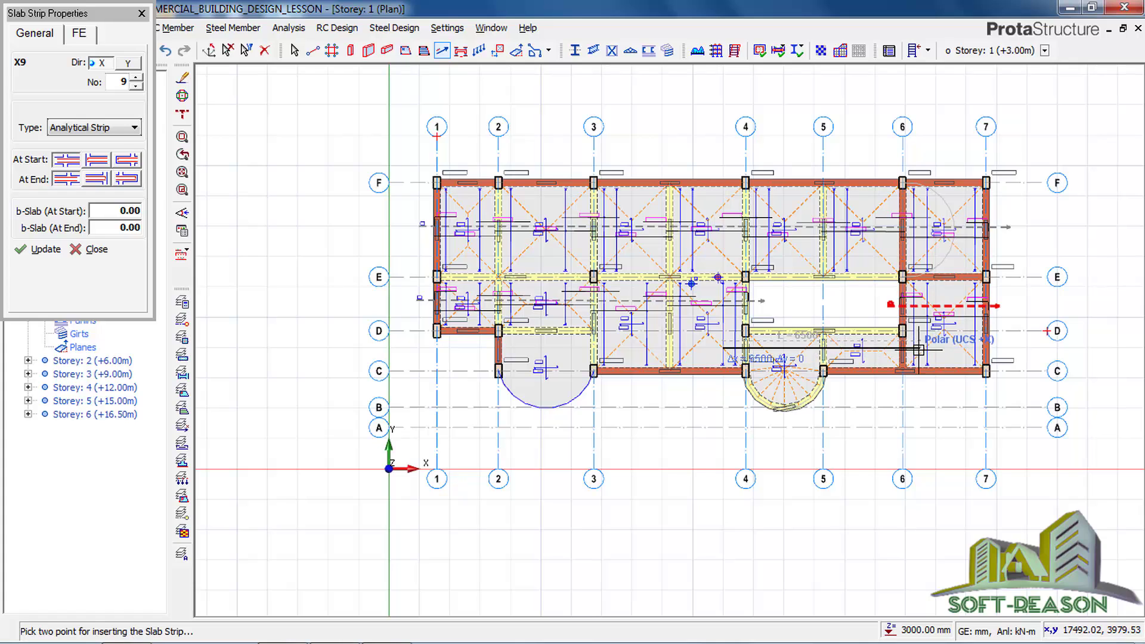
left_click(920, 347)
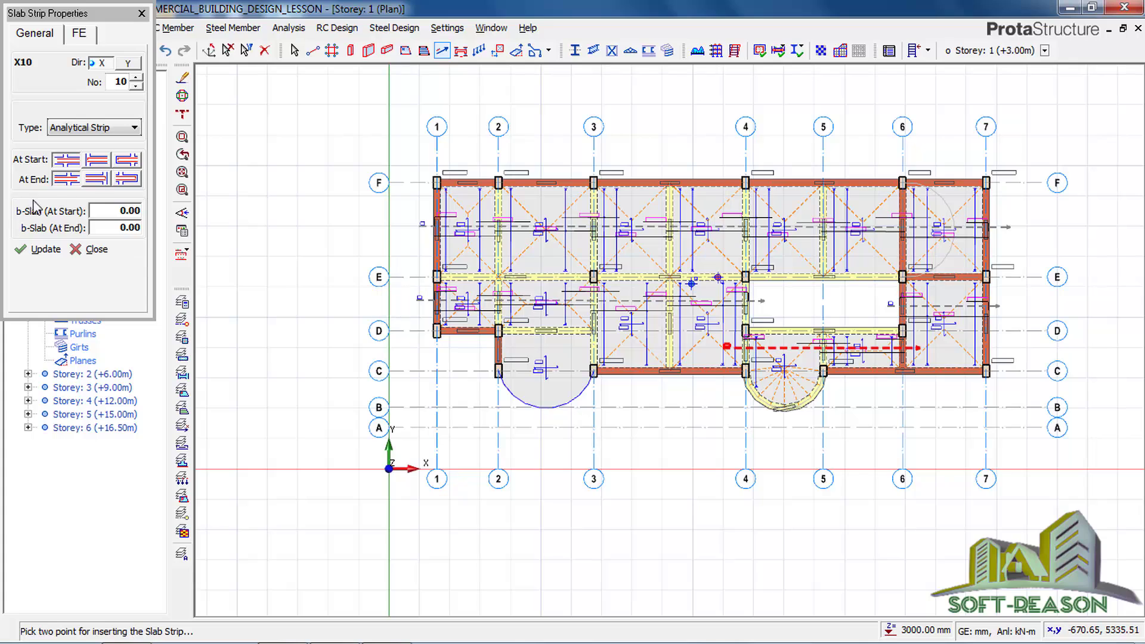
- Set the strip's start to a bent bar end and insert an X-direction strip over the curved-edge slab between axes 2 and 3
left_click(96, 160)
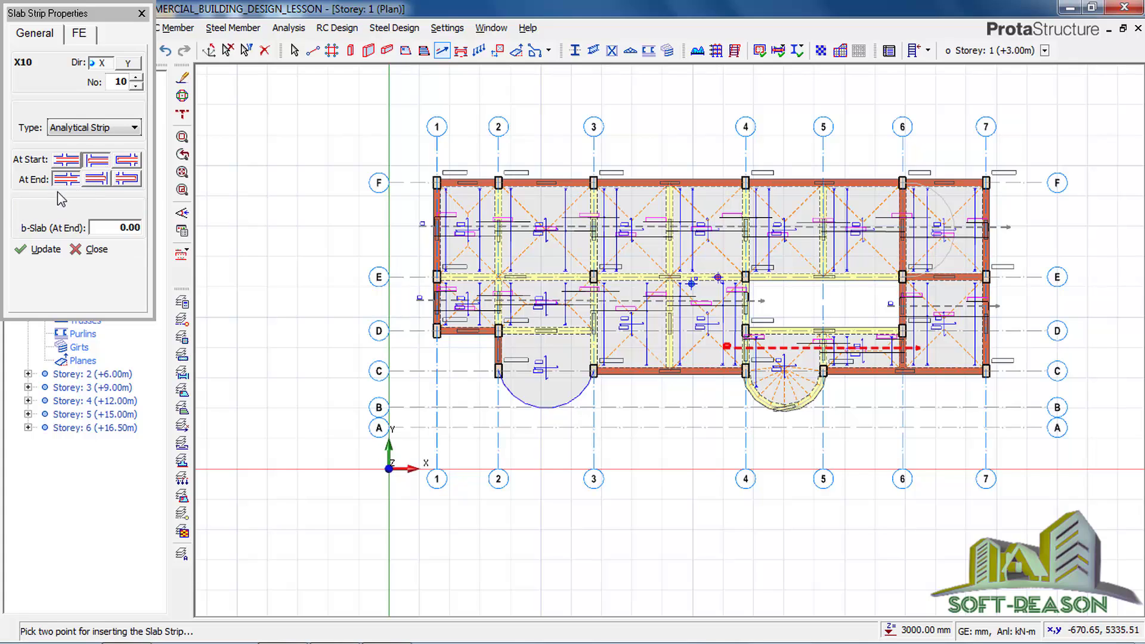
left_click(484, 352)
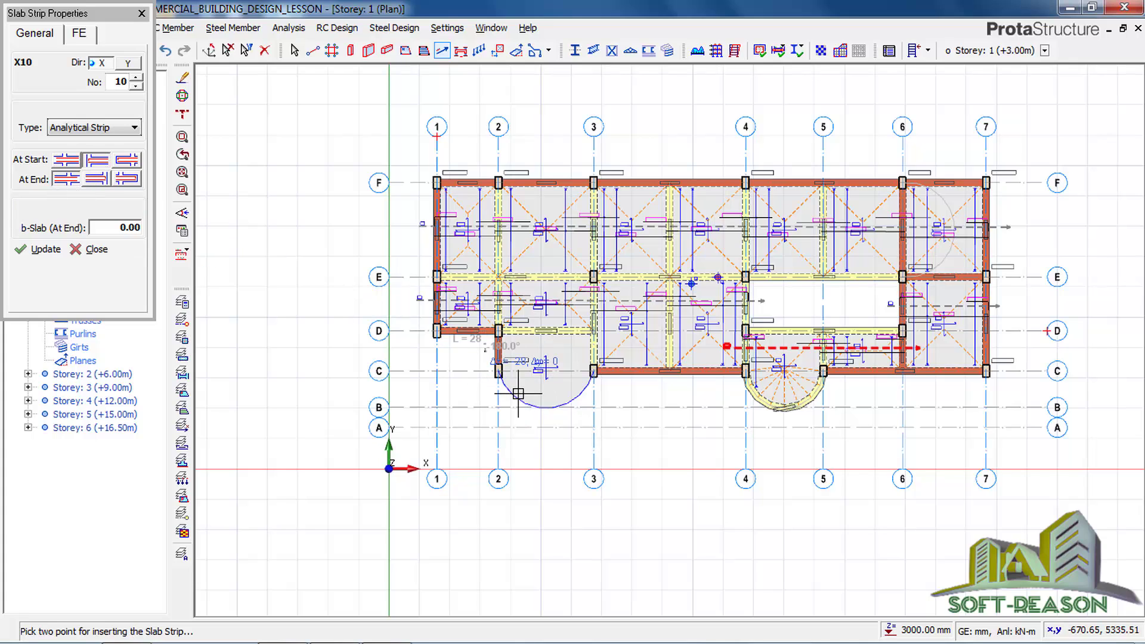
left_click(616, 350)
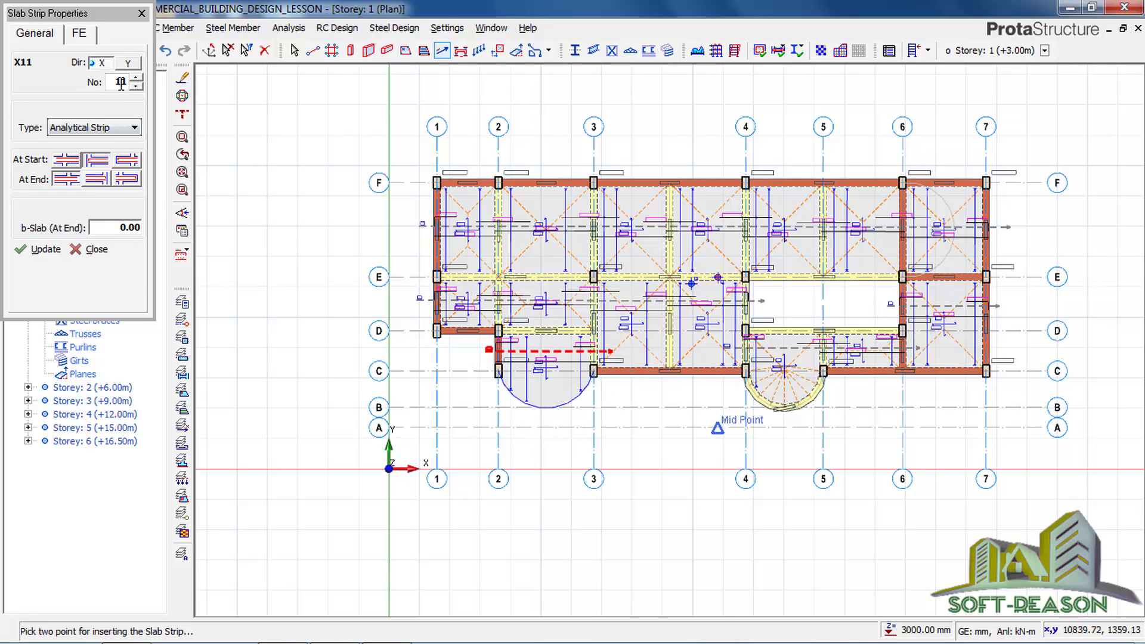
- Switch to the Y direction with a bent bar end and insert a strip about 6600 mm long between axes 1 and 2, from F past D
left_click(125, 64)
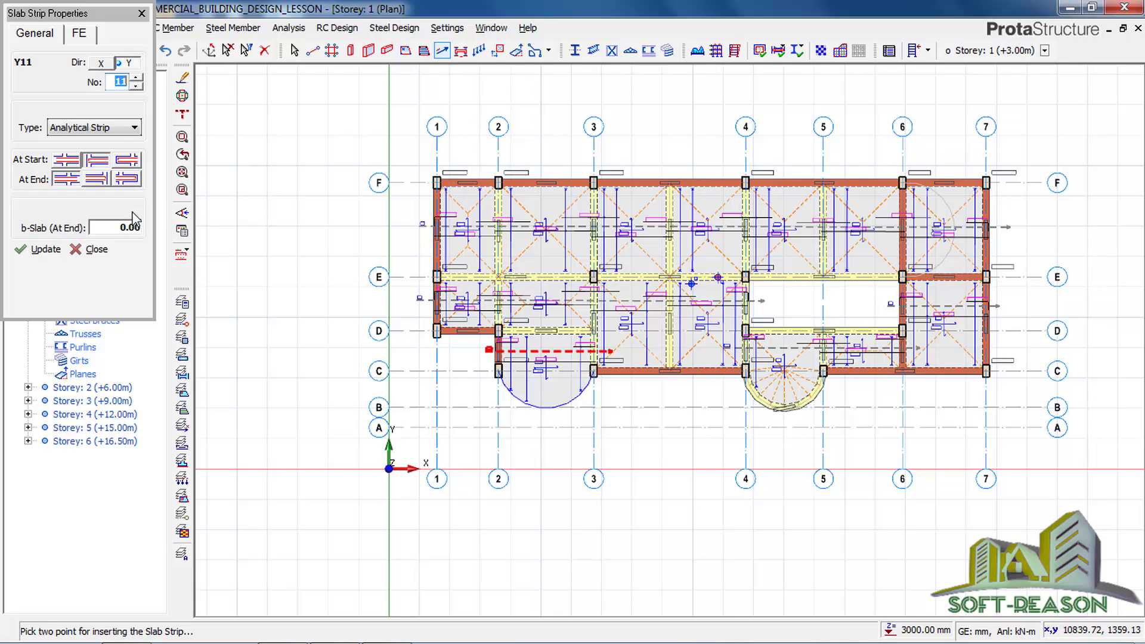
left_click(96, 180)
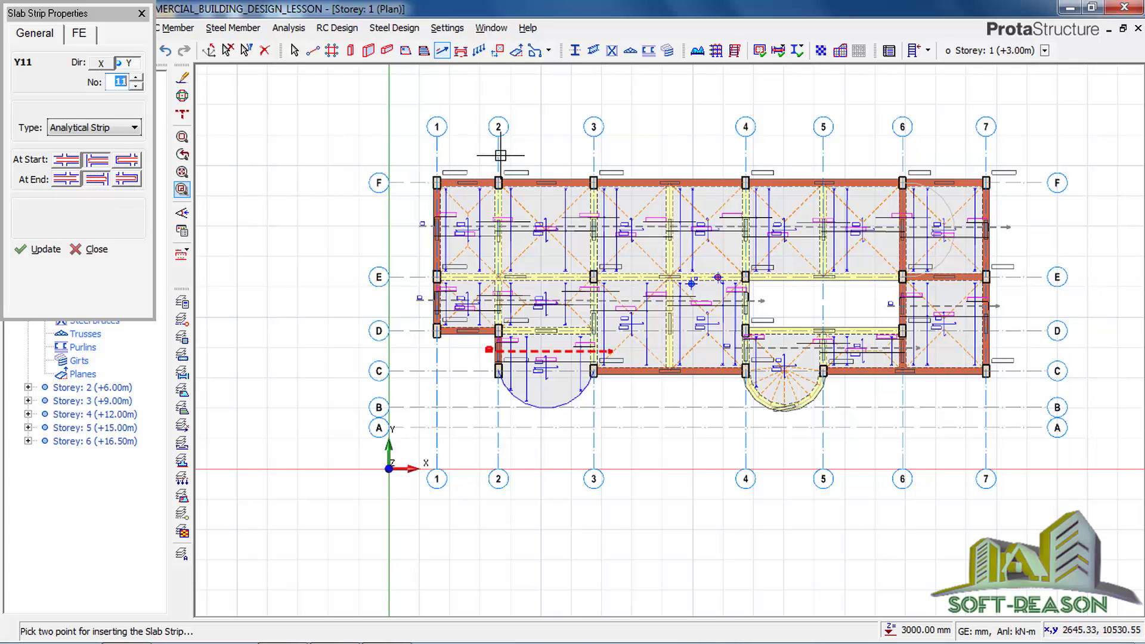
left_click(469, 155)
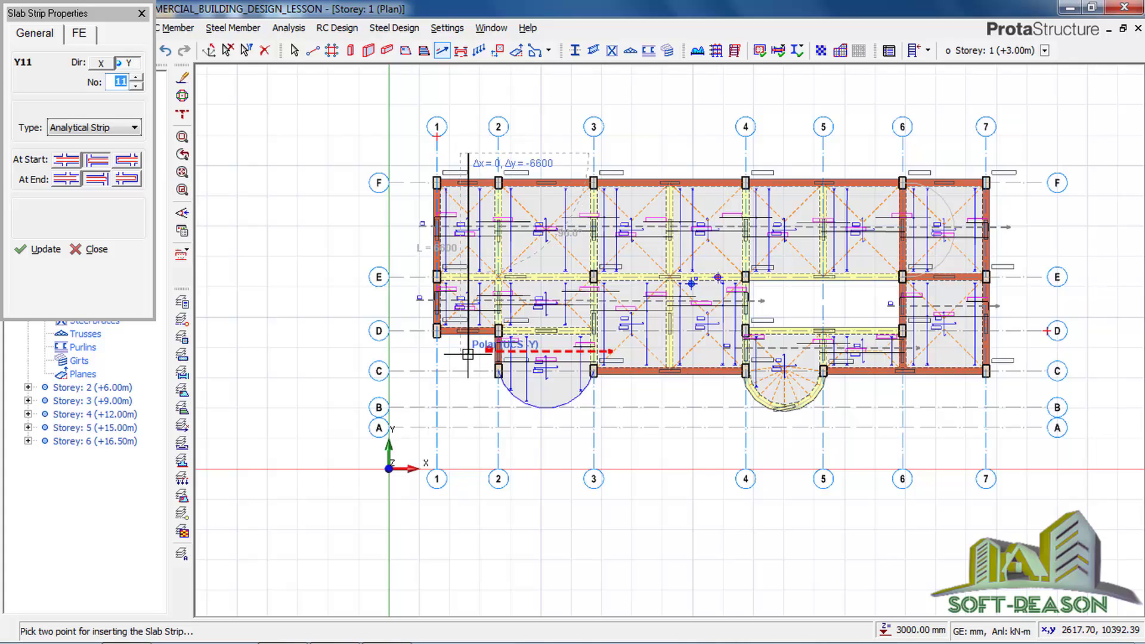
left_click(468, 352)
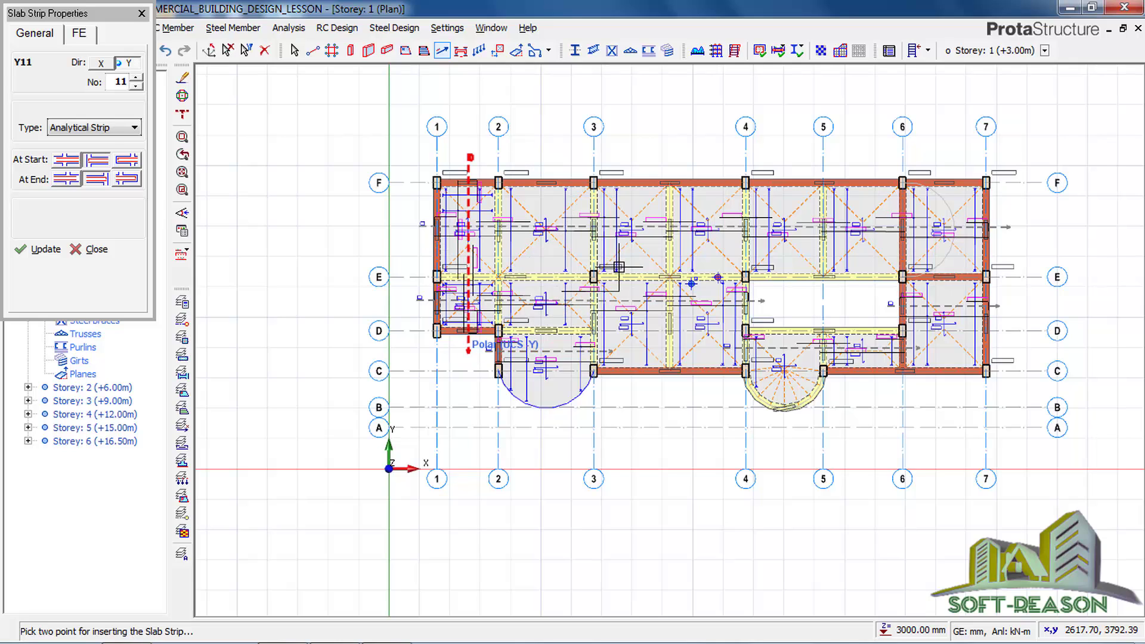
- Insert a Y-direction analytical strip about 6500 mm long between axes 2 and 3, running from F past D
left_click(550, 156)
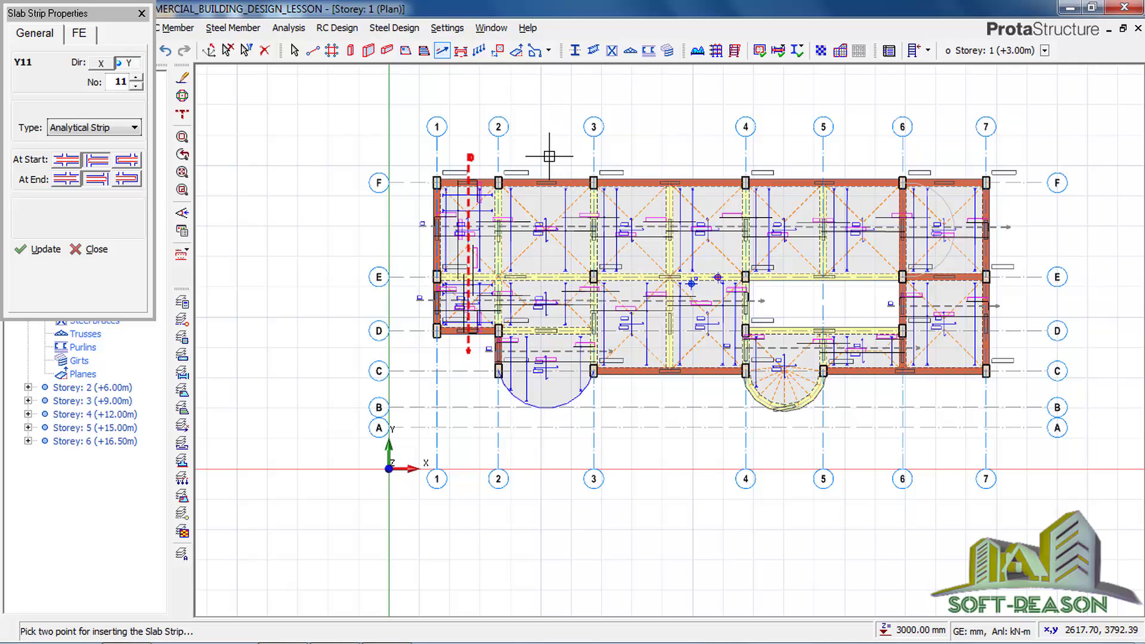
left_click(550, 434)
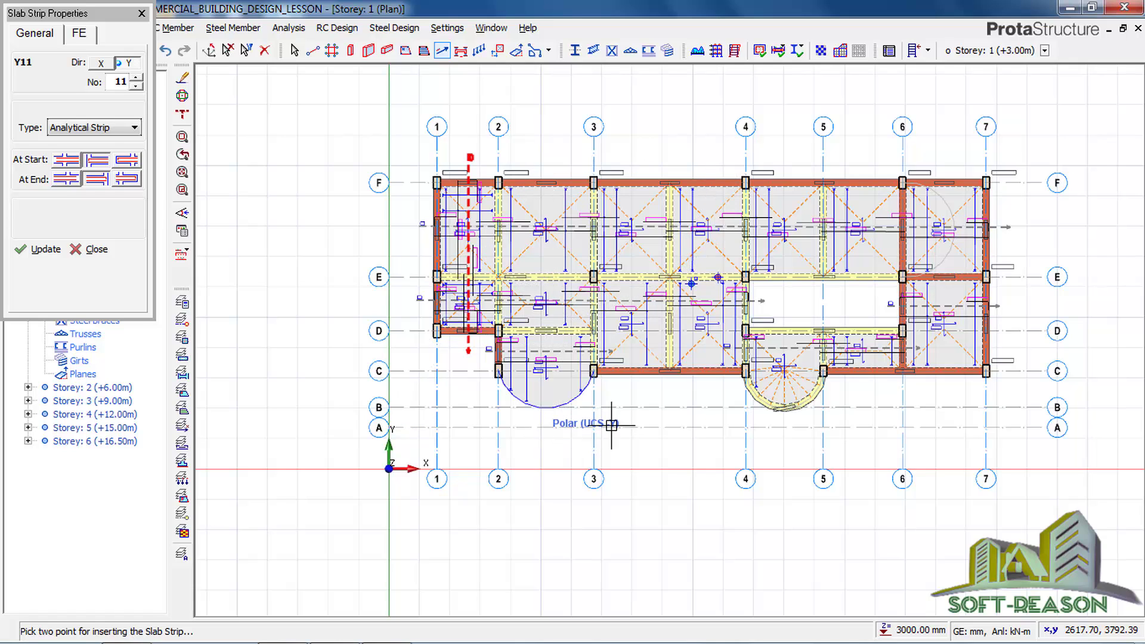
left_click(544, 174)
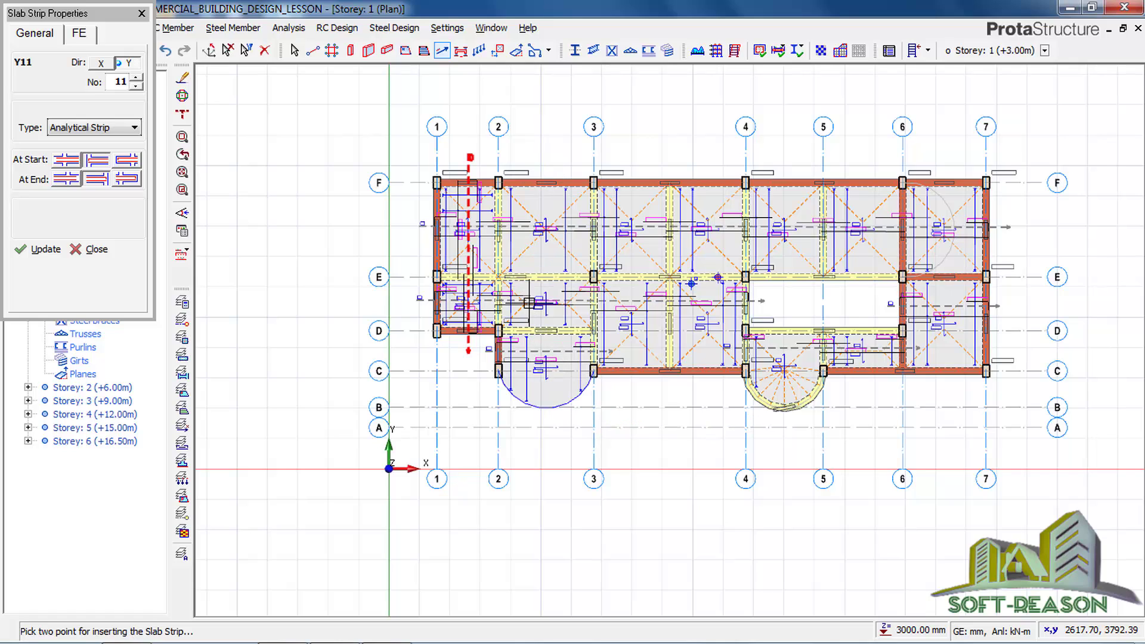
left_click(545, 369)
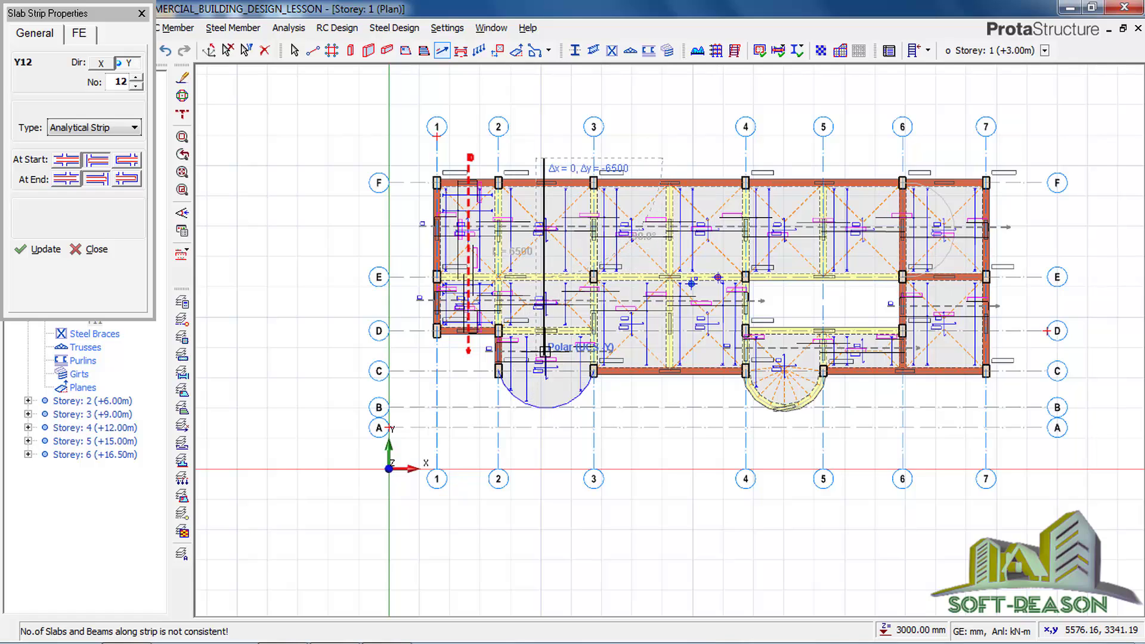
left_click(567, 405)
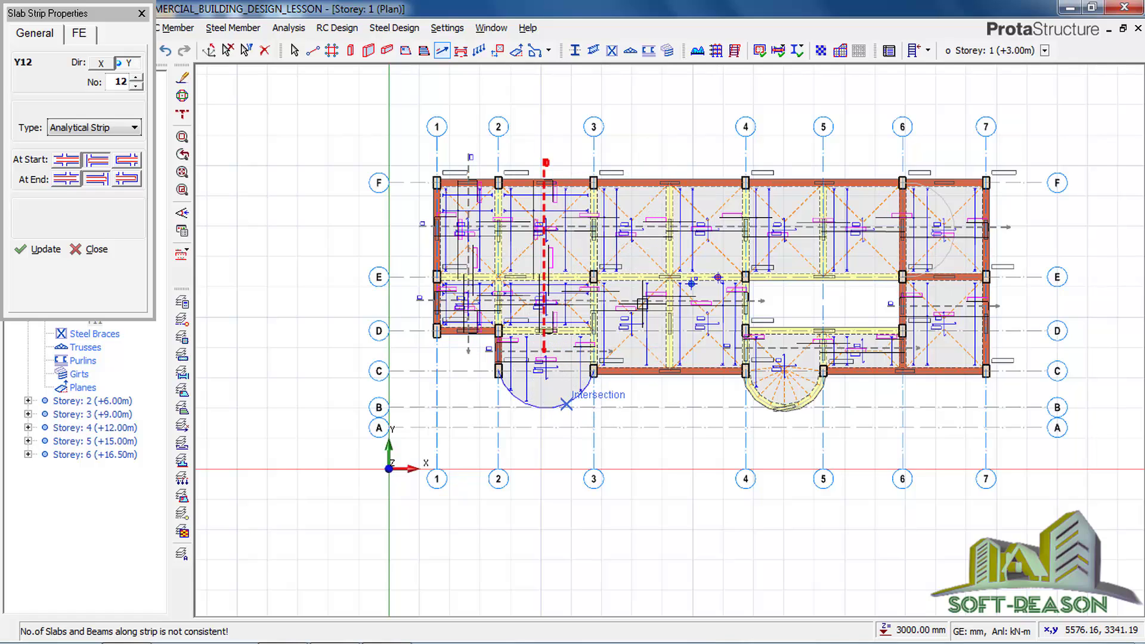
- Insert two Y-direction strips about 7200 mm and 7500 mm long through the two slab bays between axes 3 and 4, from F past C
left_click(638, 171)
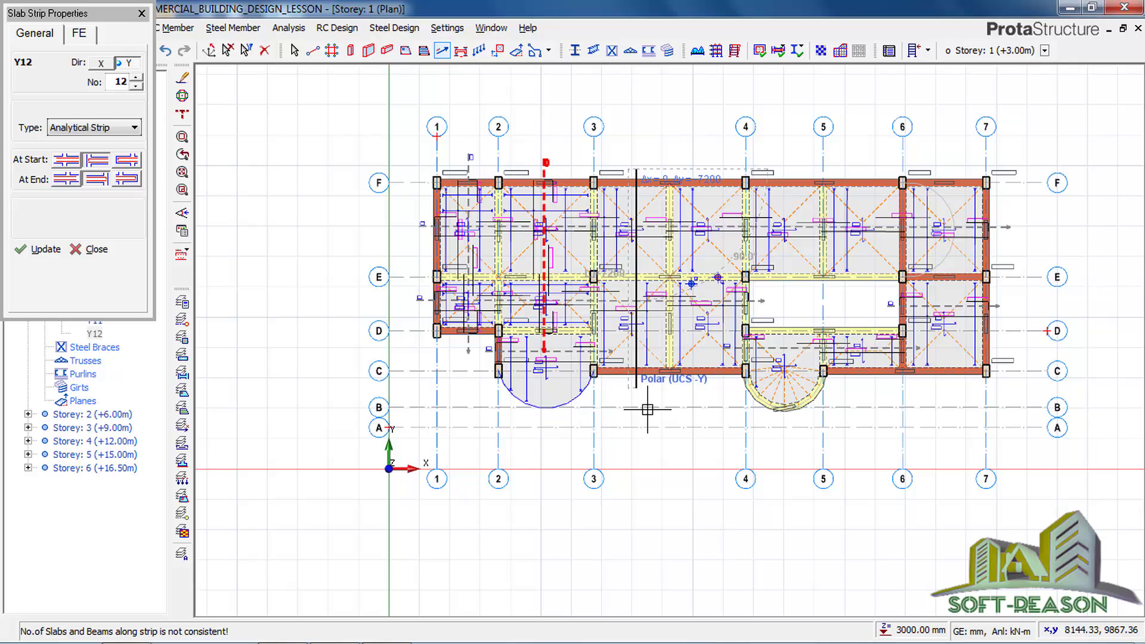
left_click(648, 410)
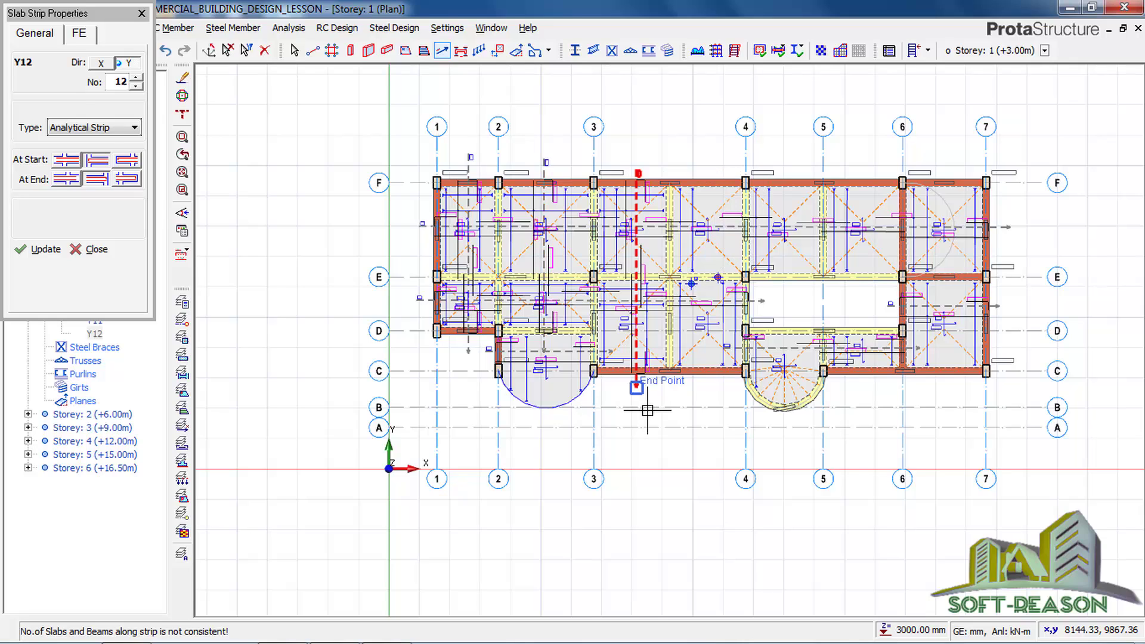
left_click(716, 165)
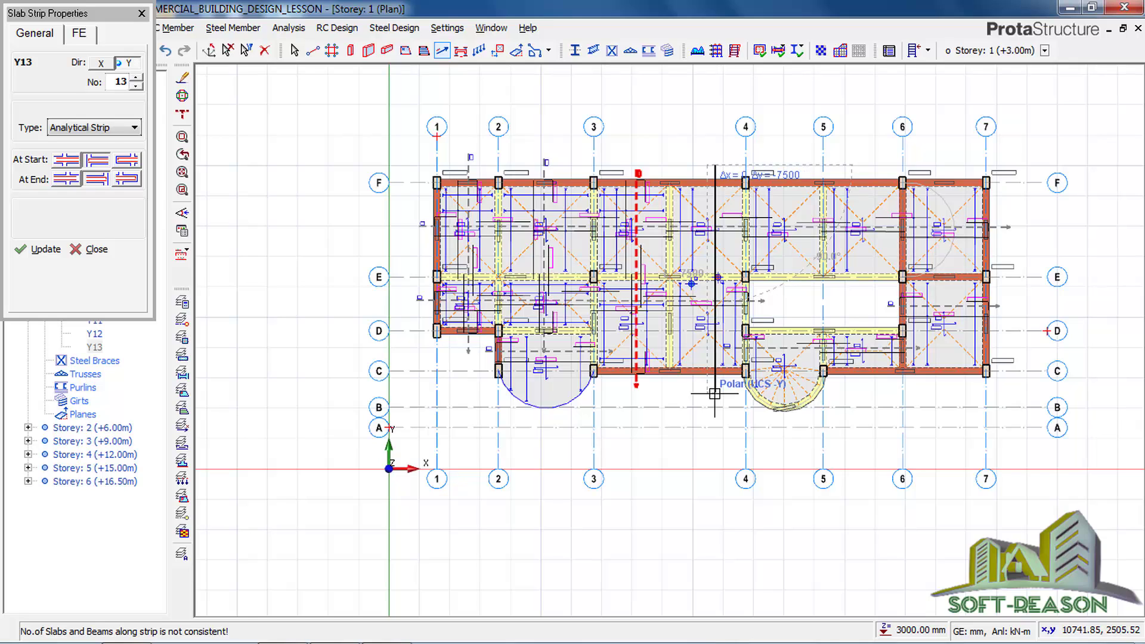
left_click(718, 408)
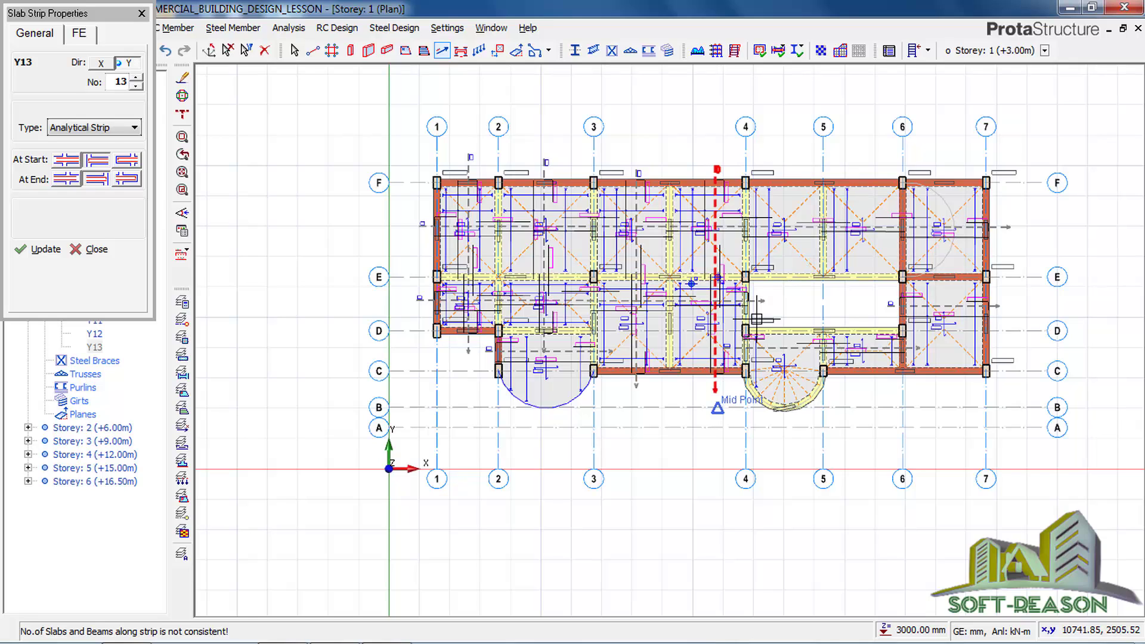
- Insert Y-direction strips from F past E between axes 4 and 5 and between axes 5 and 6, the second about 4300 mm long
left_click(792, 172)
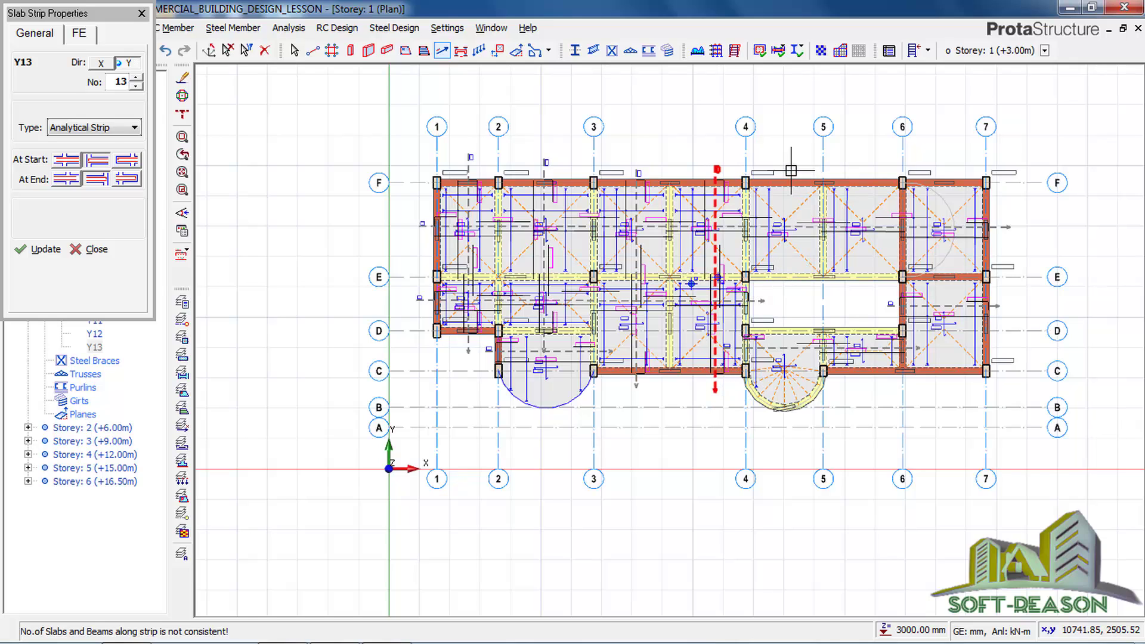
left_click(791, 291)
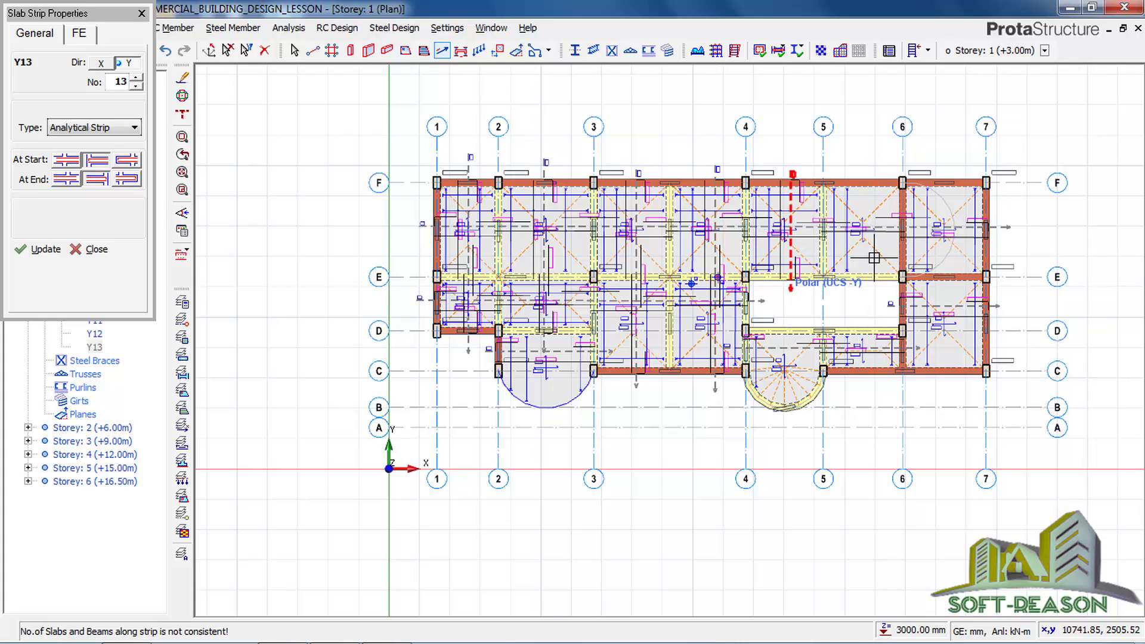
left_click(867, 294)
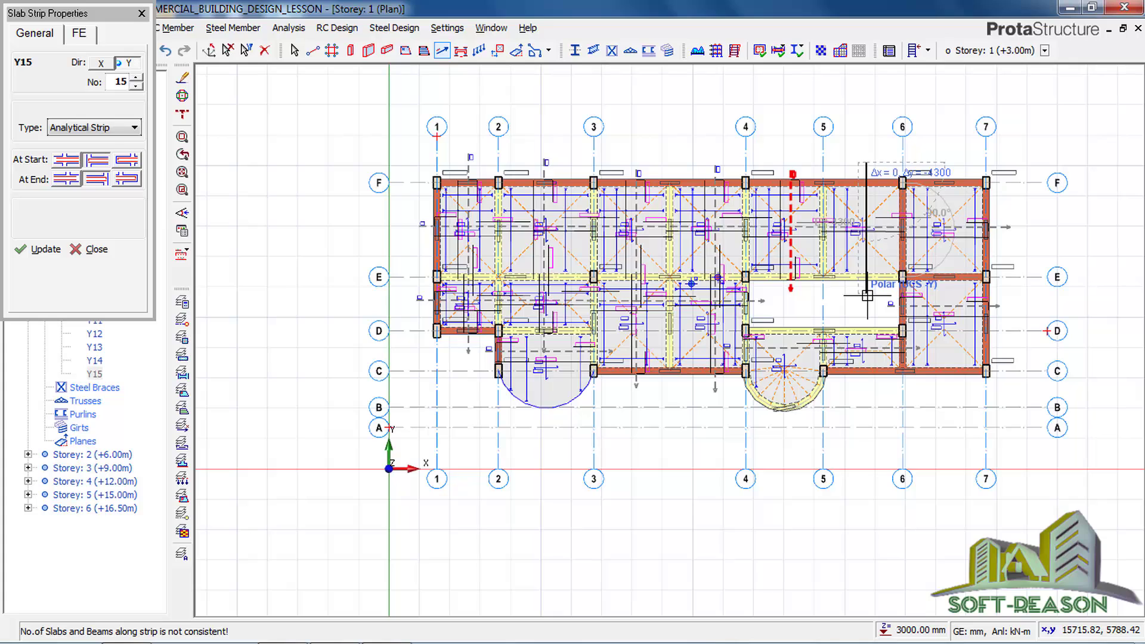
left_click(866, 292)
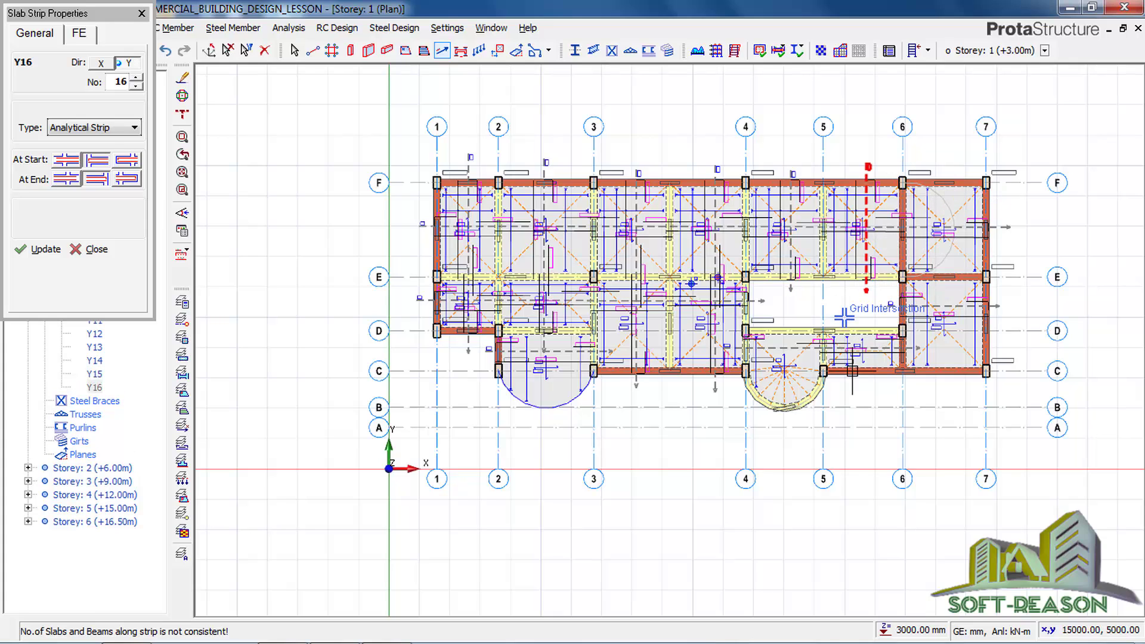
- Insert a Y-direction strip about 2400 mm long from D past C between axes 5 and 6, and one about 7300 mm long between axes 6 and 7
left_click(854, 387)
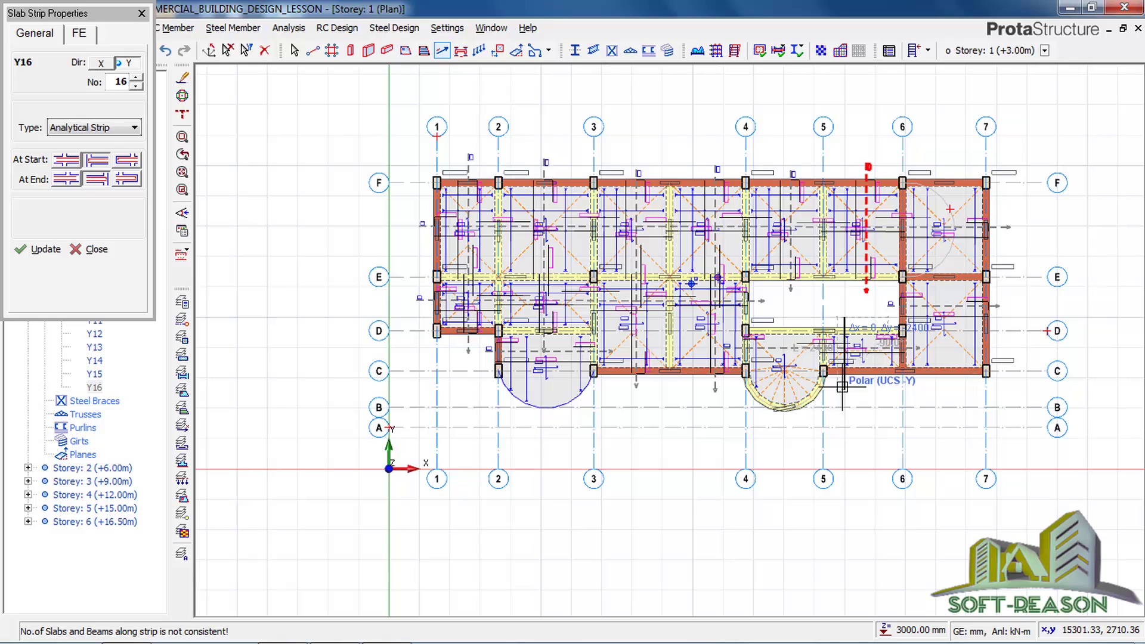
left_click(847, 399)
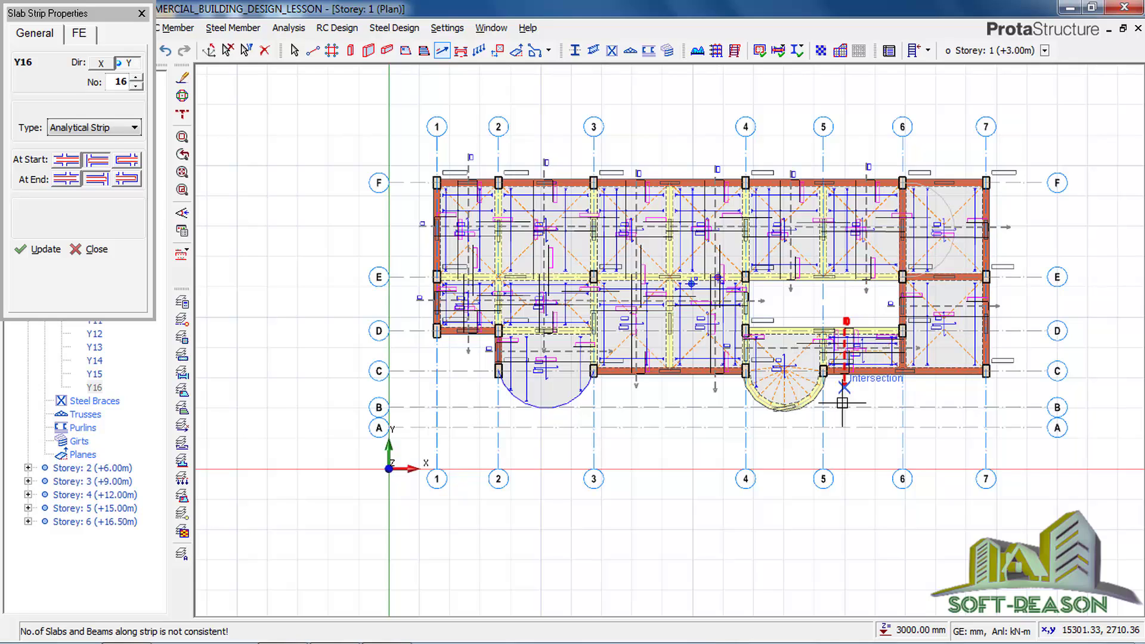
left_click(944, 168)
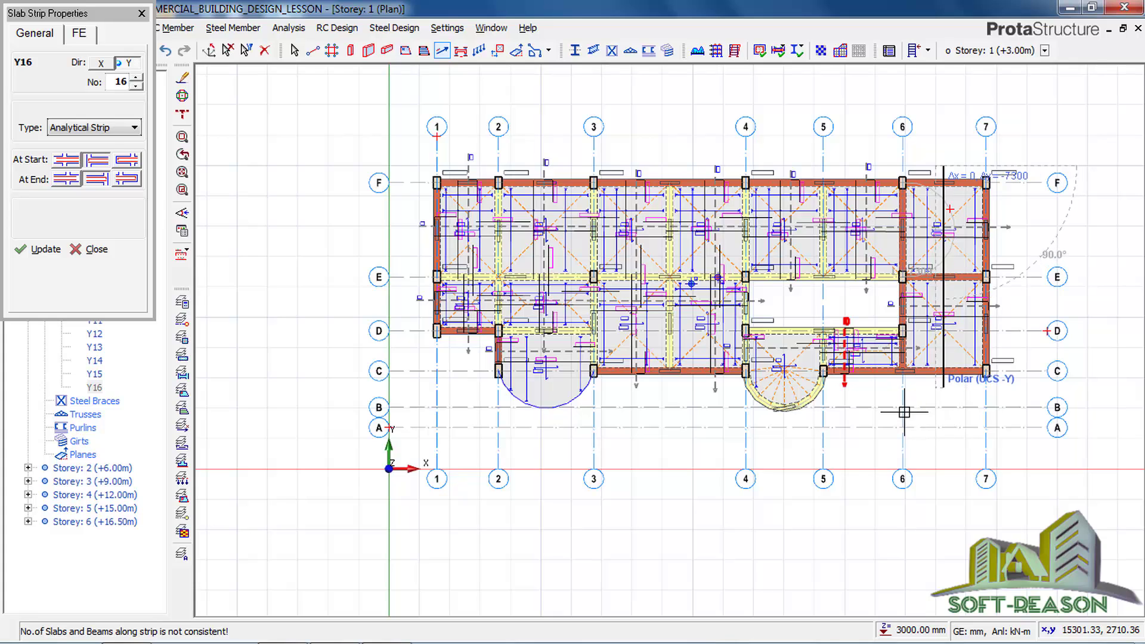
left_click(934, 409)
- Insert a Y-direction strip about 3500 mm long across the curved slab between axes 4 and 5, finish strip insertion and save the project
left_click(790, 318)
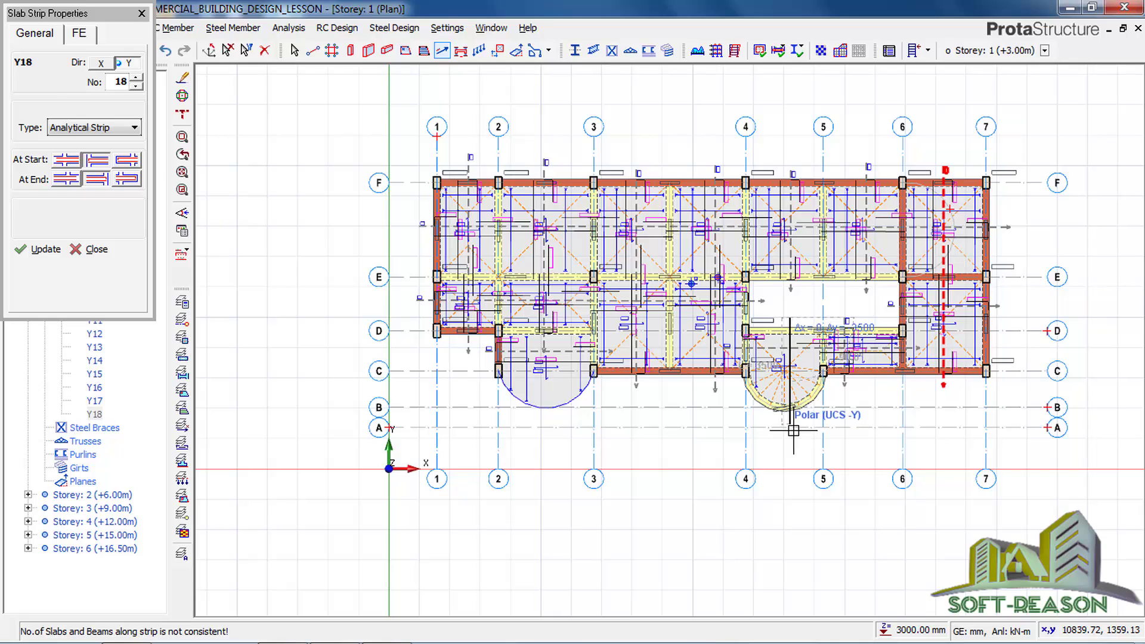
left_click(790, 427)
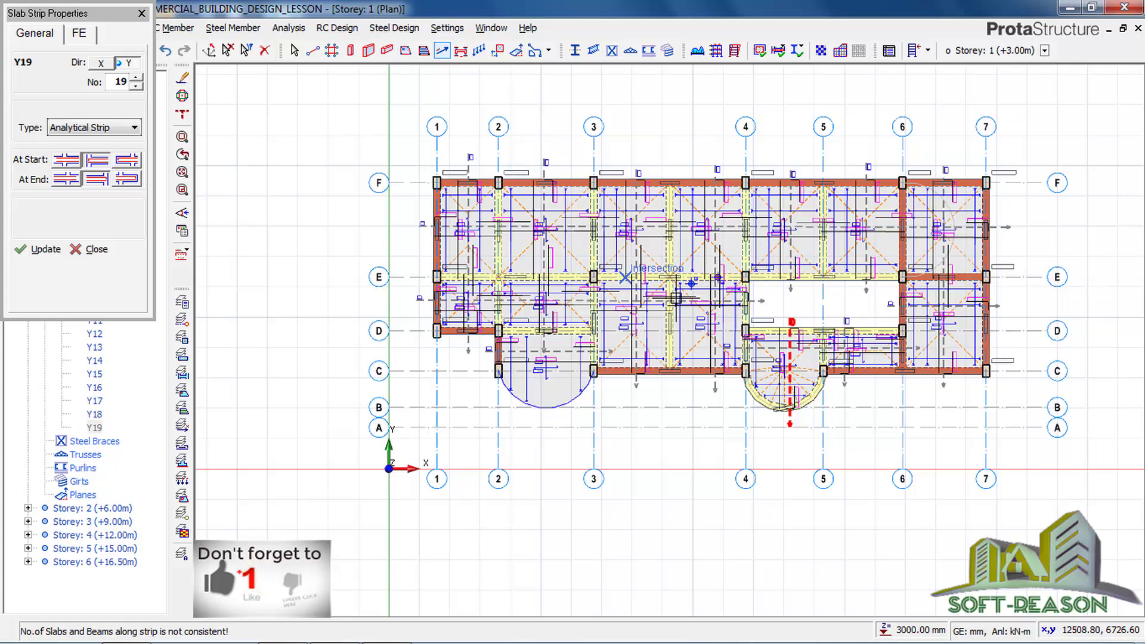
left_click(91, 249)
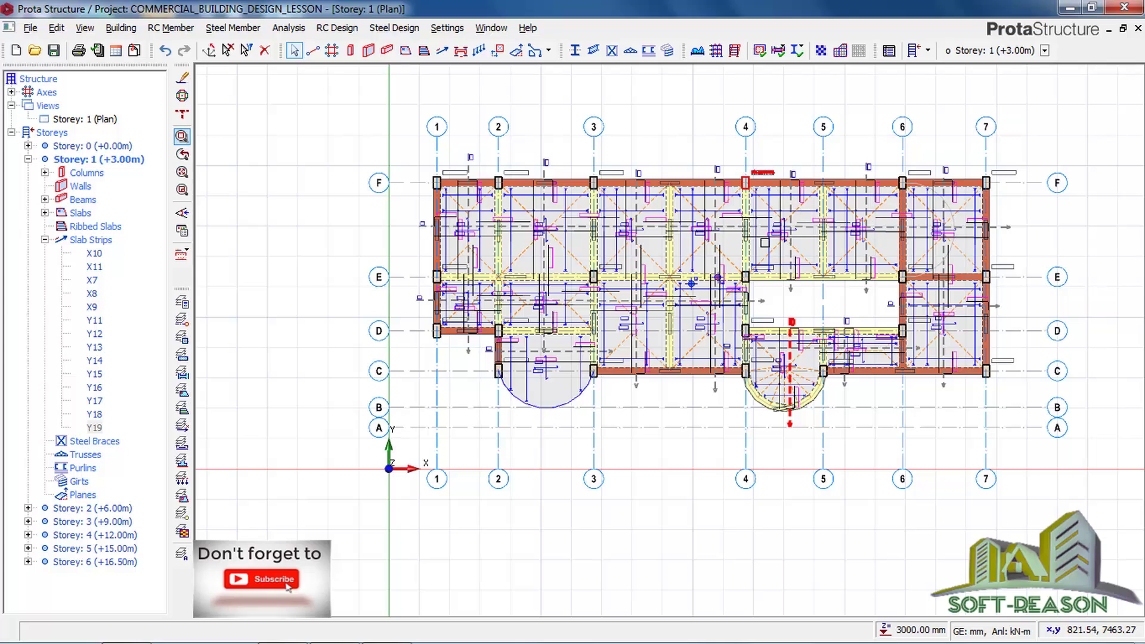
left_click(53, 51)
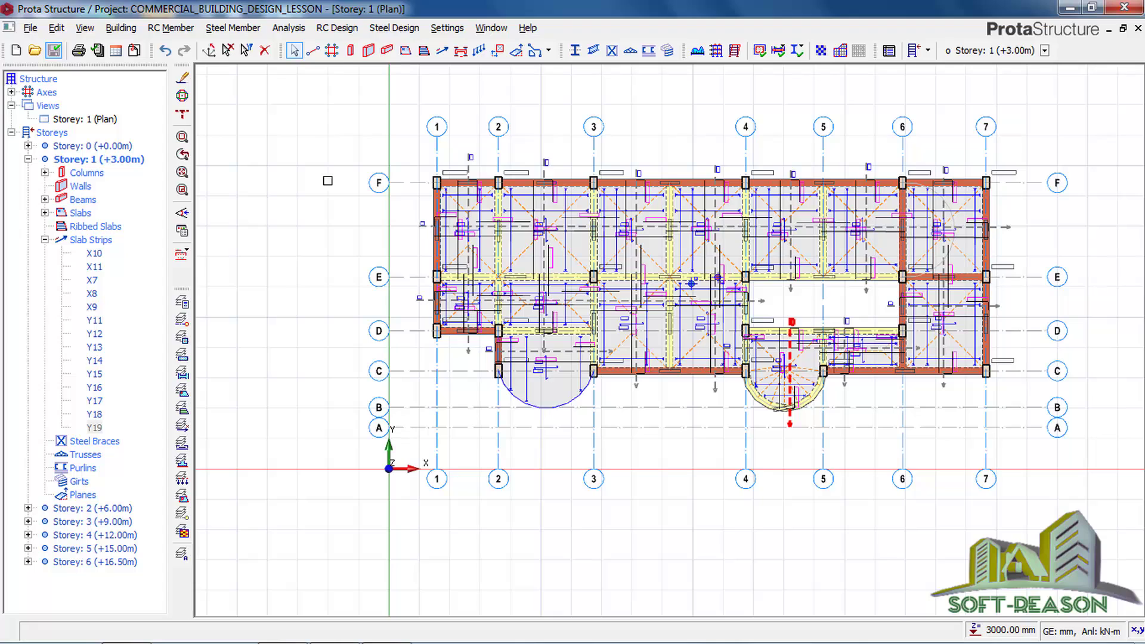
- Run Slab Analysis and Design for all storeys using the Check Design (Do Not Modify Existing Steel) option
left_click(332, 31)
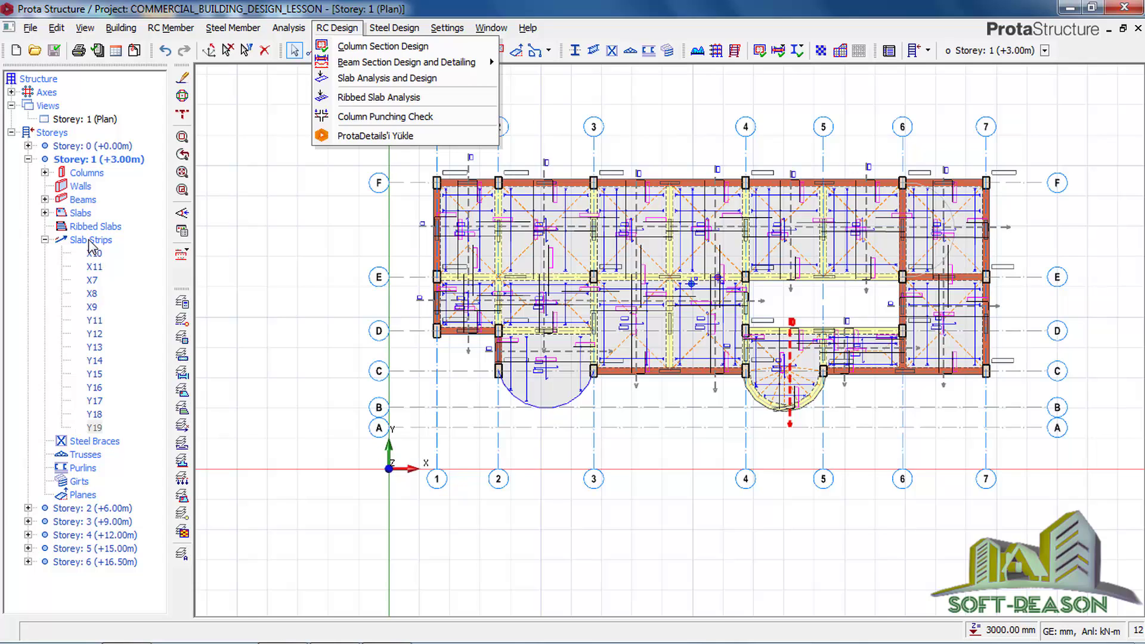
left_click(47, 223)
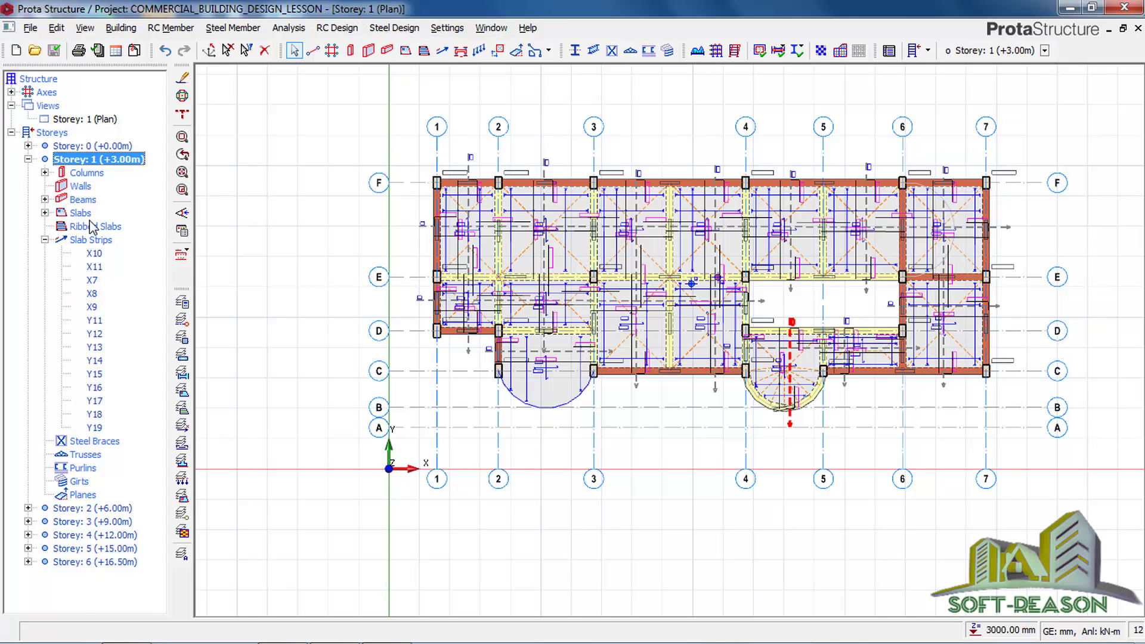
left_click(81, 213)
right_click(83, 218)
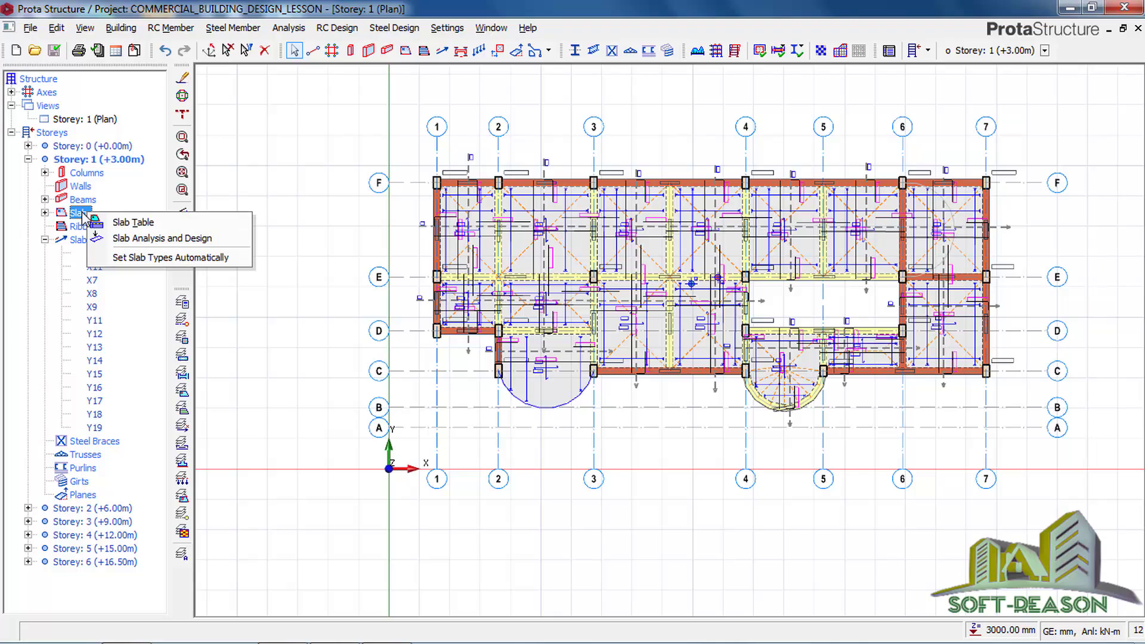
left_click(157, 240)
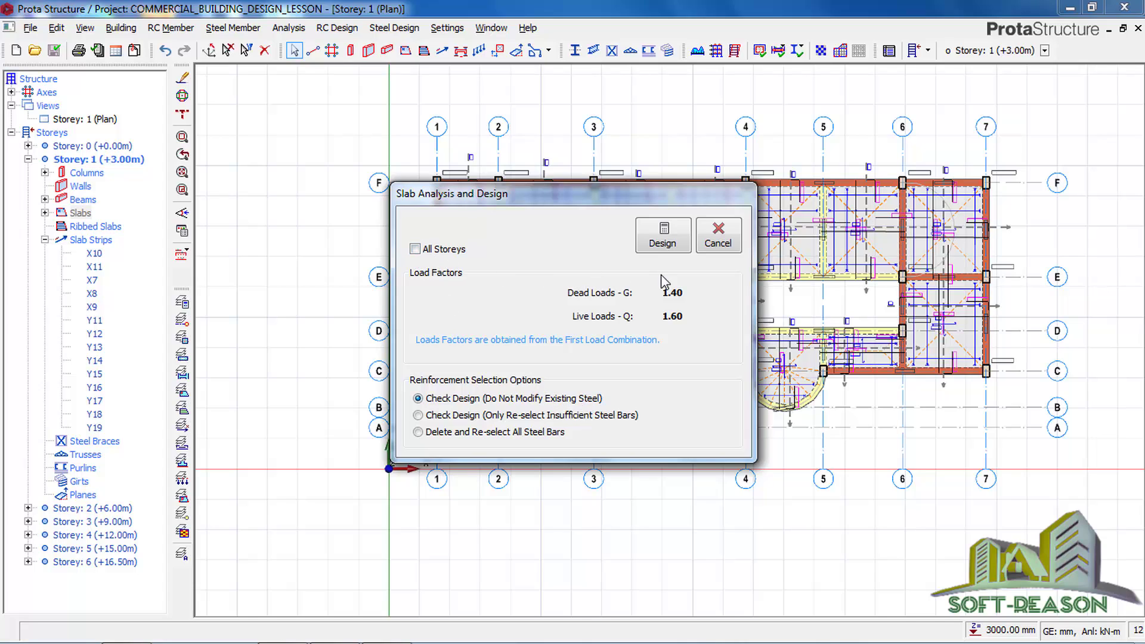
left_click(429, 255)
left_click(666, 241)
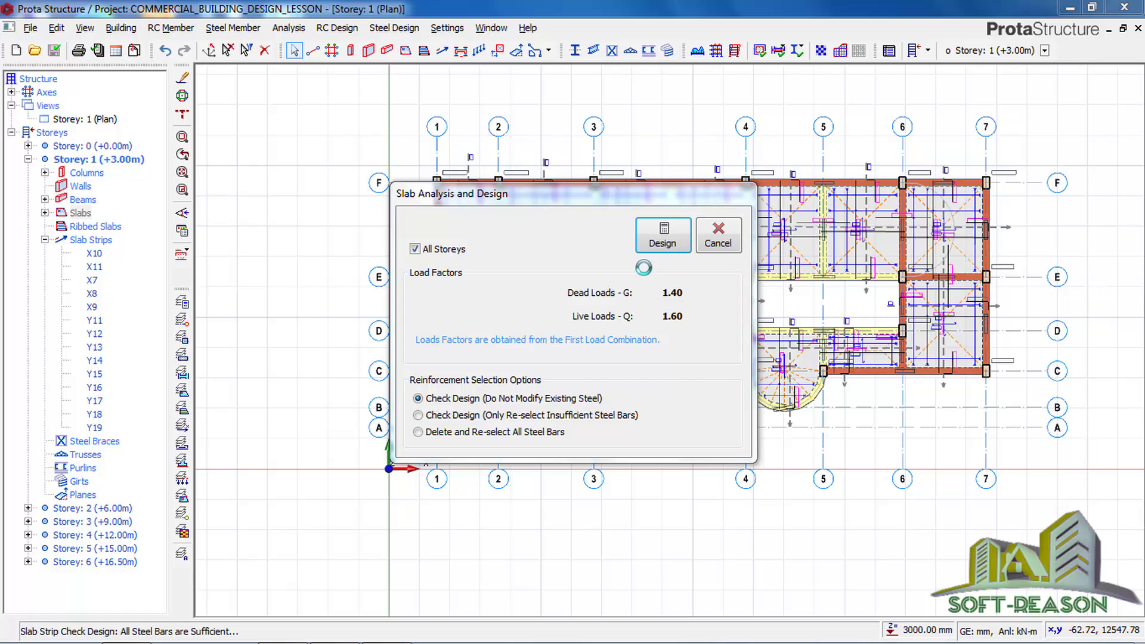
left_click(665, 244)
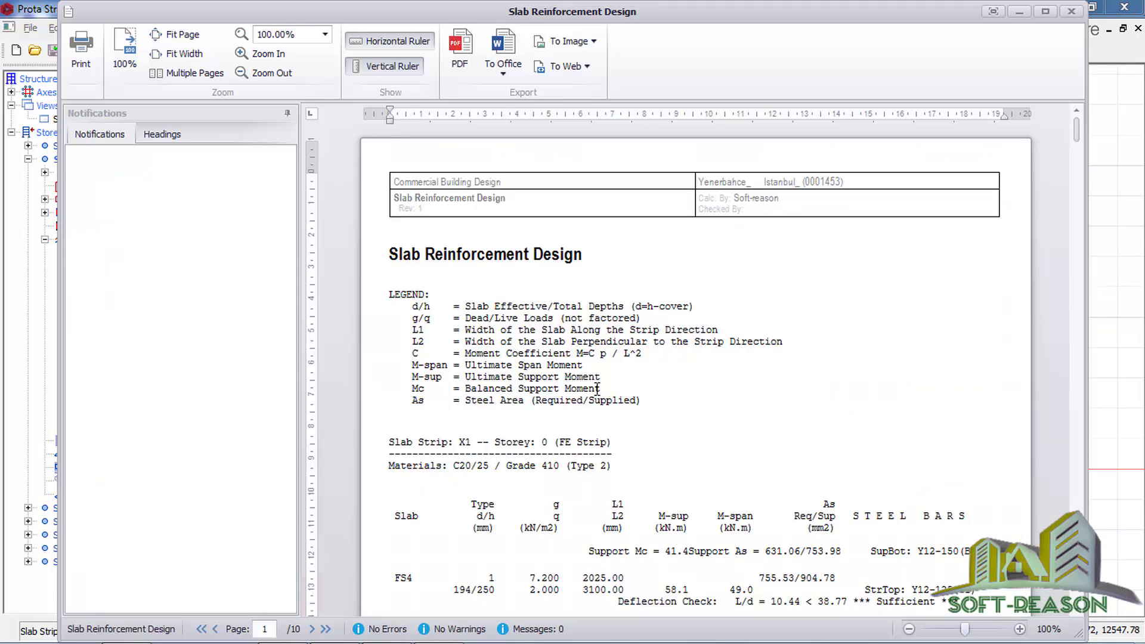
- Review the Slab Reinforcement Design report's legend and the steel bars of strip X1, and close the report and the design dialog
scroll(604, 354, "down", 5)
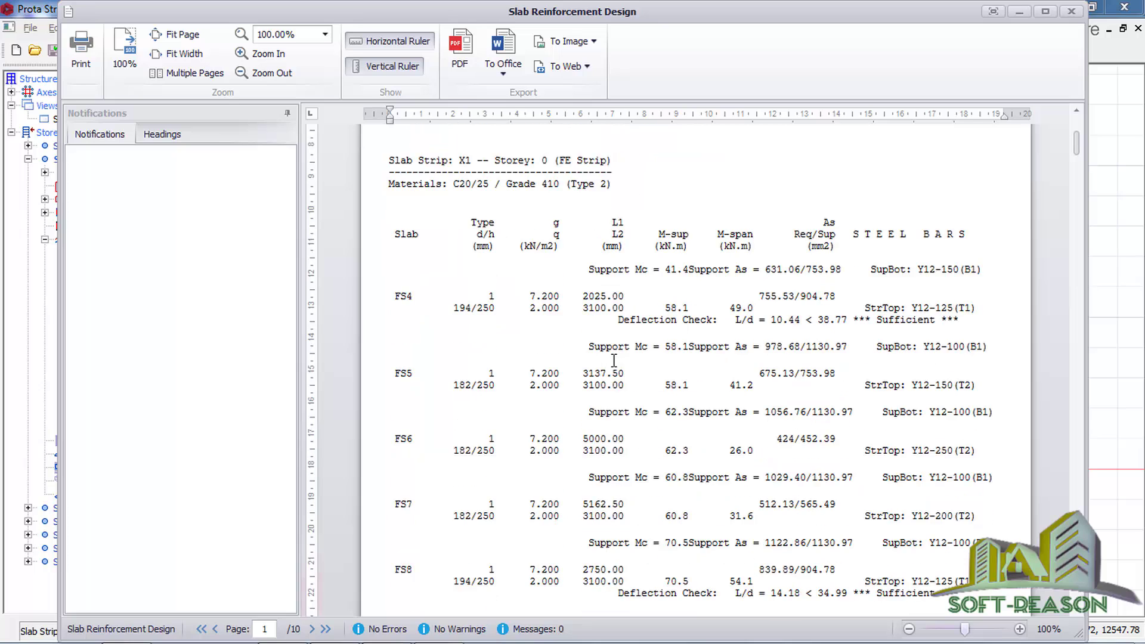
scroll(614, 356, "up", 1)
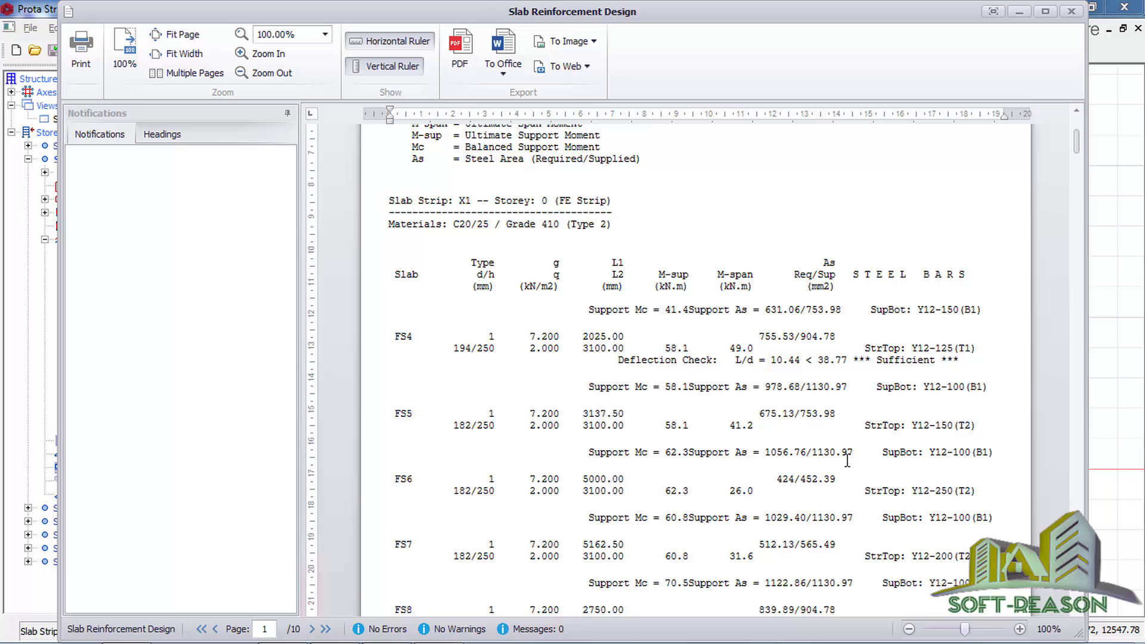
scroll(692, 452, "up", 5)
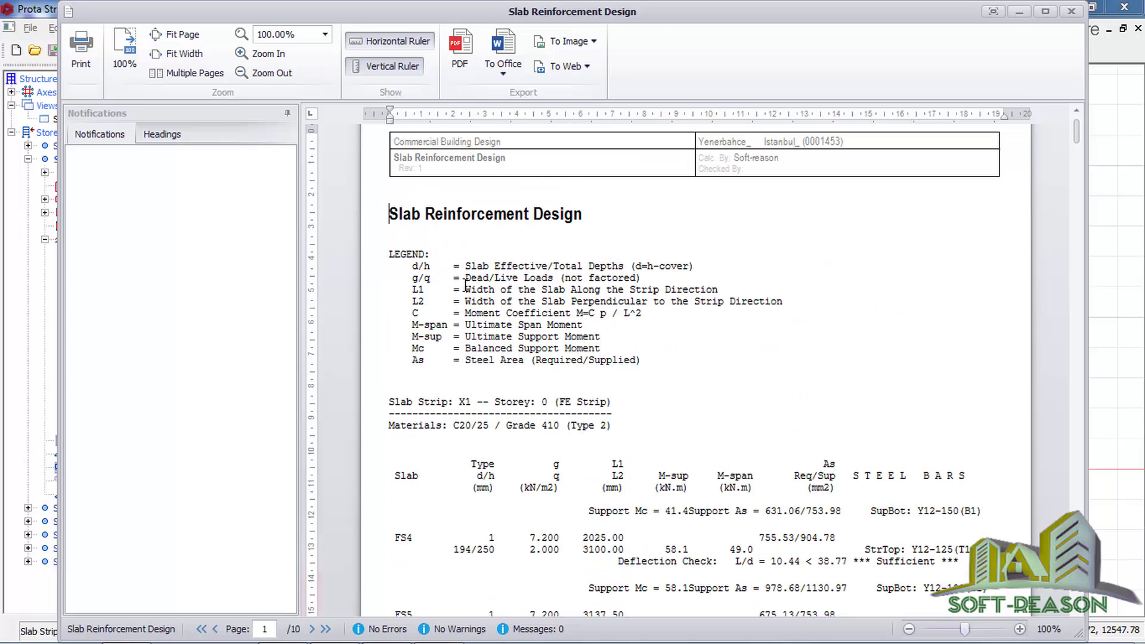
scroll(540, 226, "up", 1)
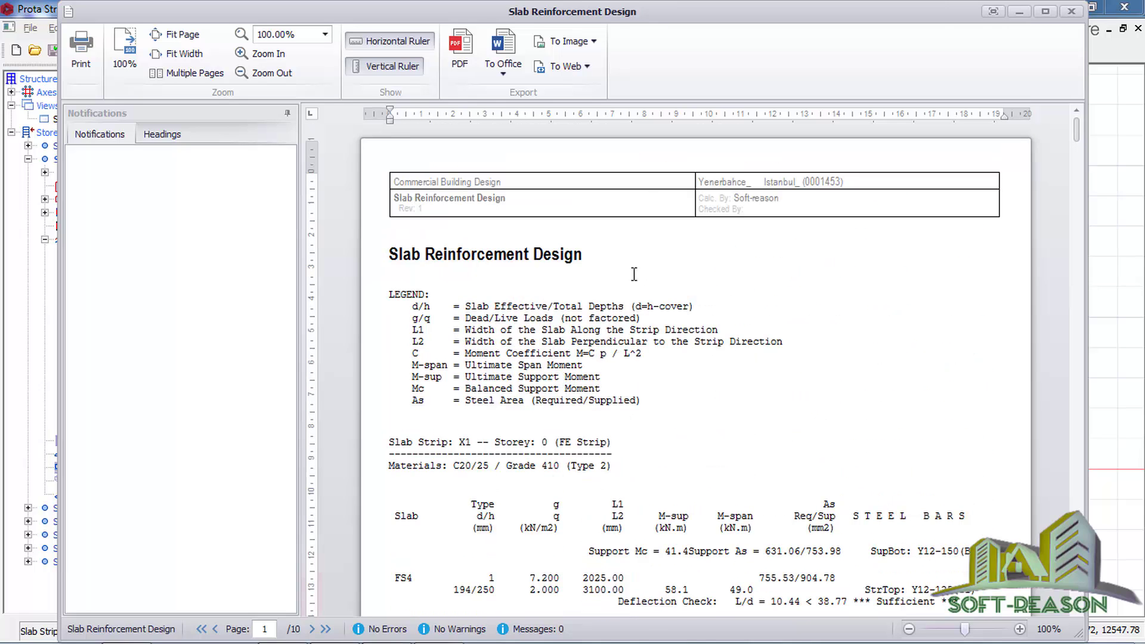
scroll(628, 306, "down", 3)
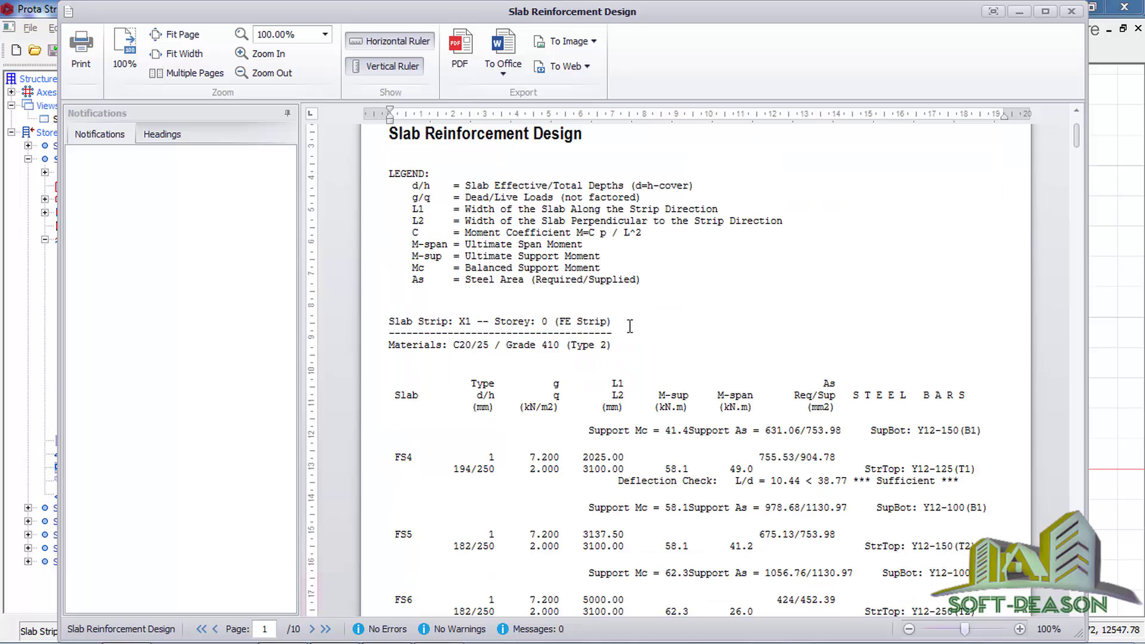
left_click(1072, 13)
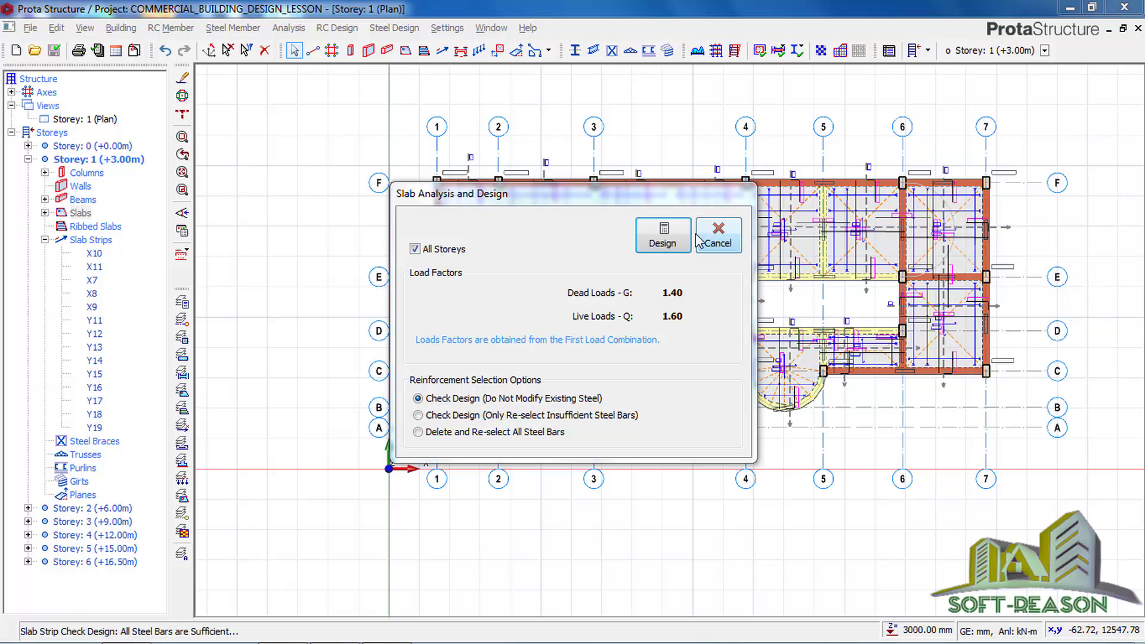
left_click(697, 251)
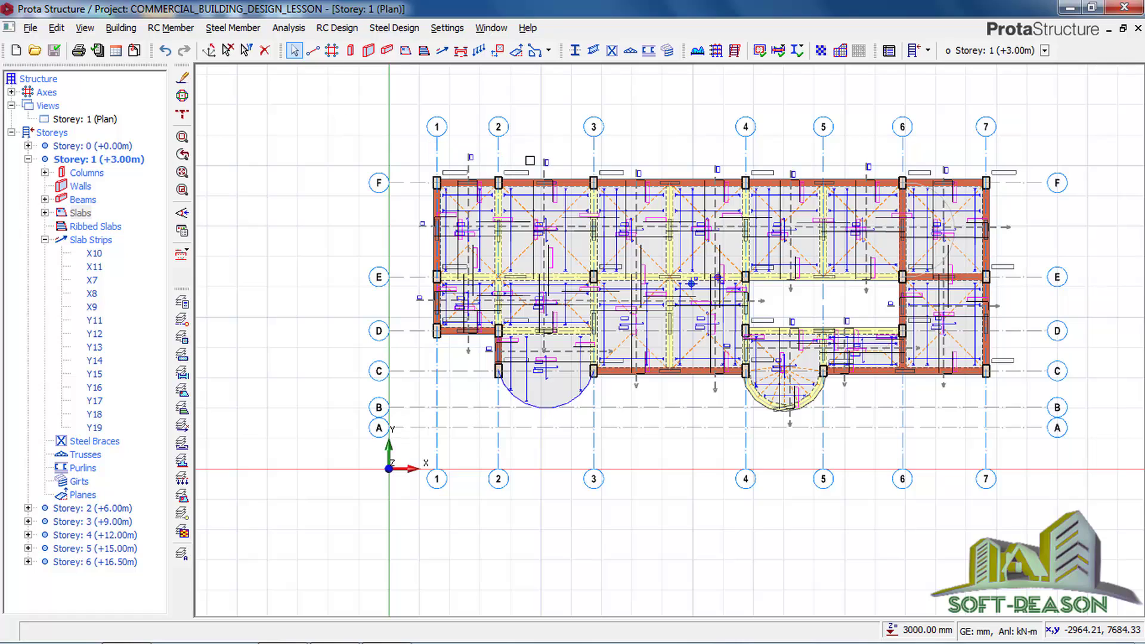
- Switch to ProtaDetails with the current project loaded for detail drawings
left_click(337, 28)
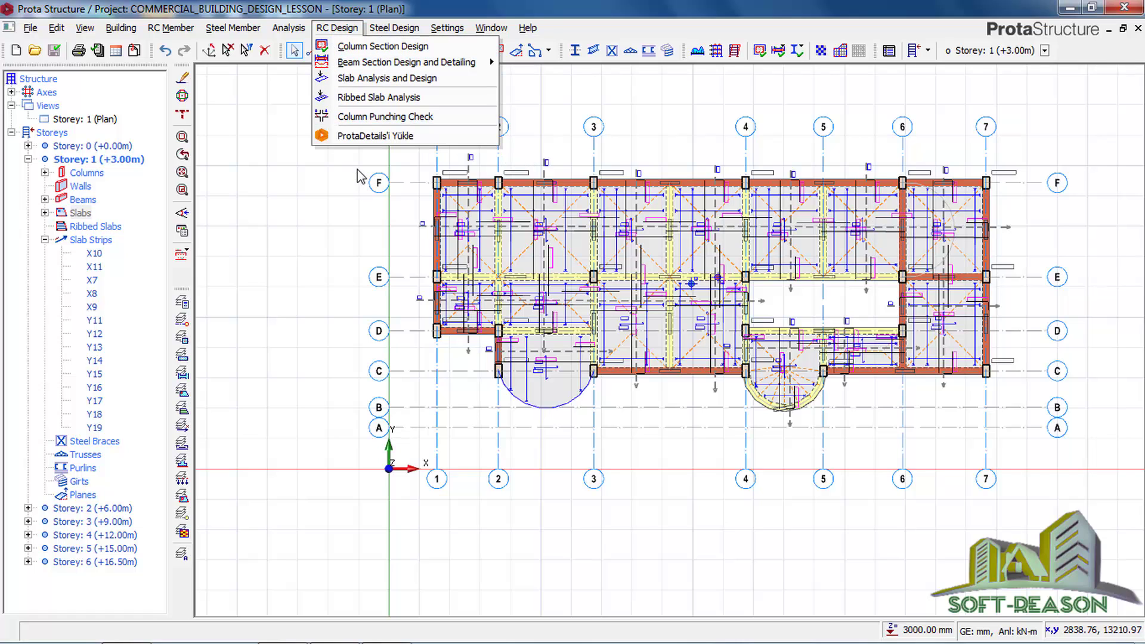
left_click(355, 137)
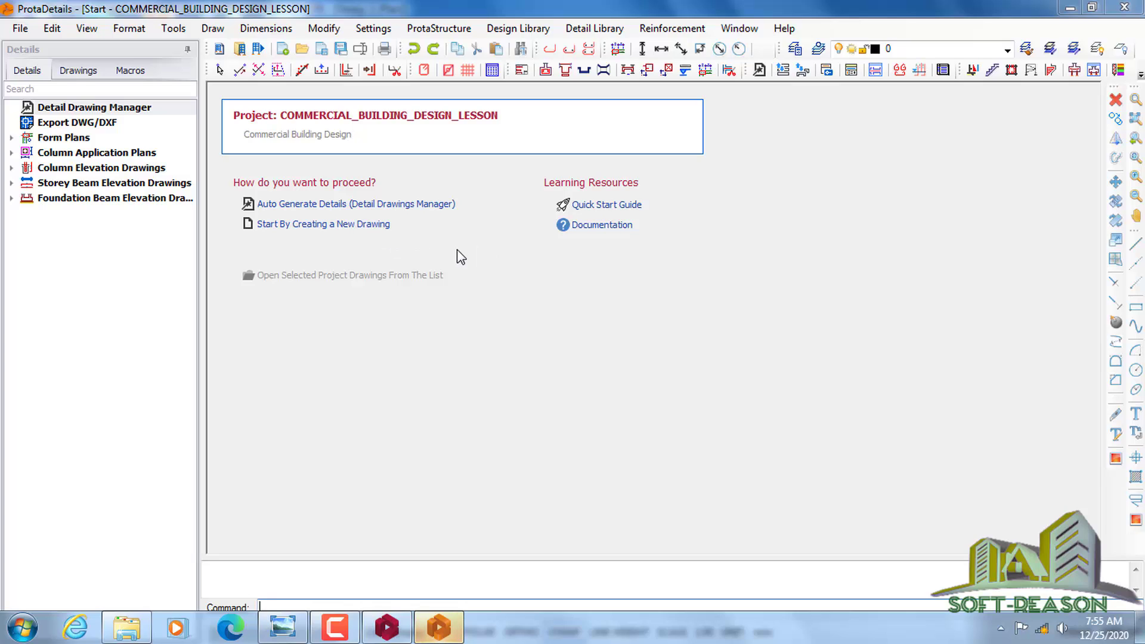
- Create a new drawing and place the generated details of all storeys in it, with Column Dimensions included
left_click(310, 224)
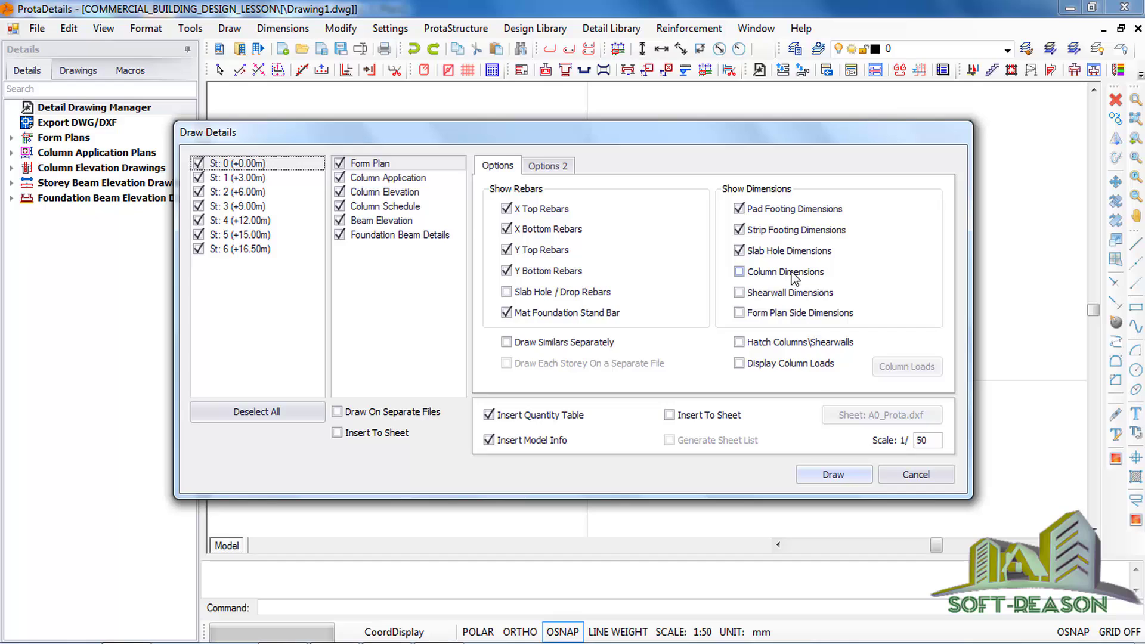
left_click(753, 274)
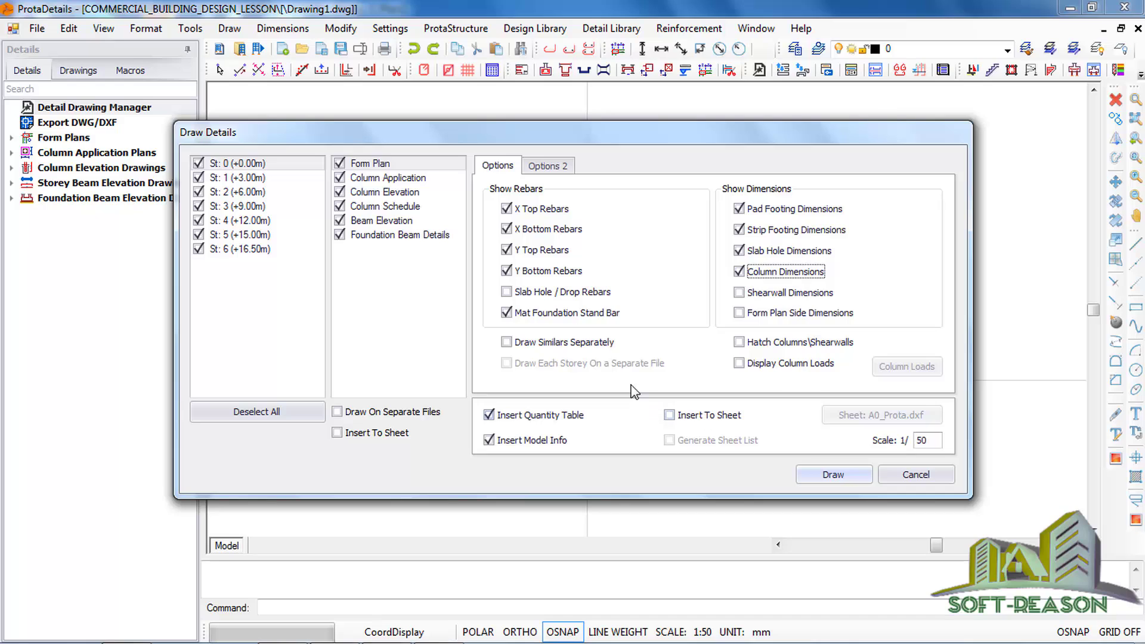
left_click(835, 476)
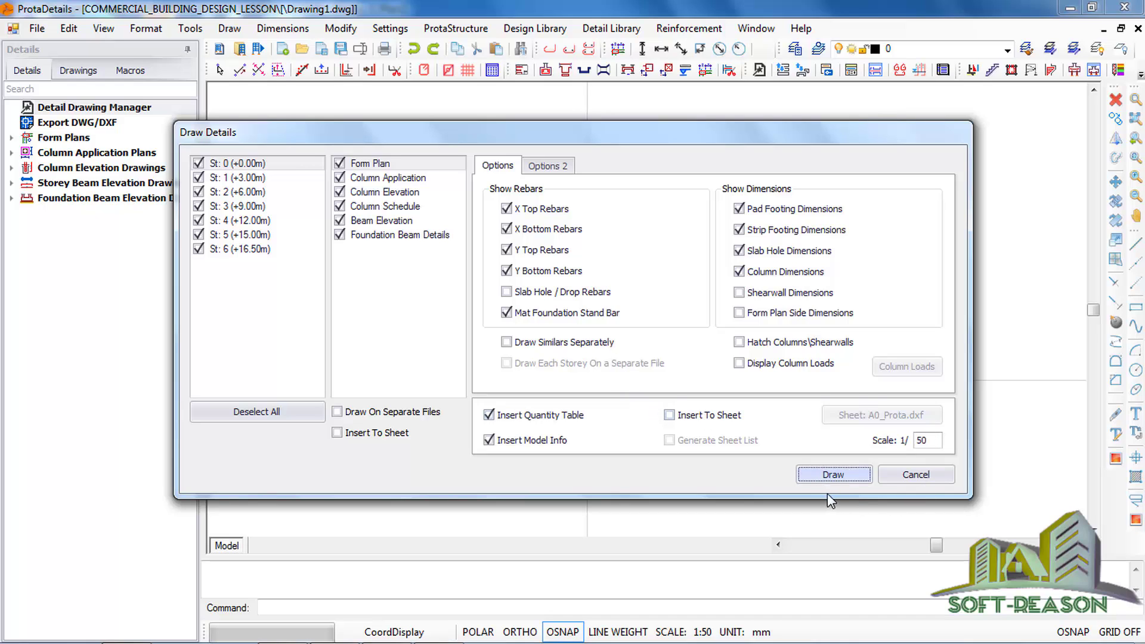
left_click(847, 478)
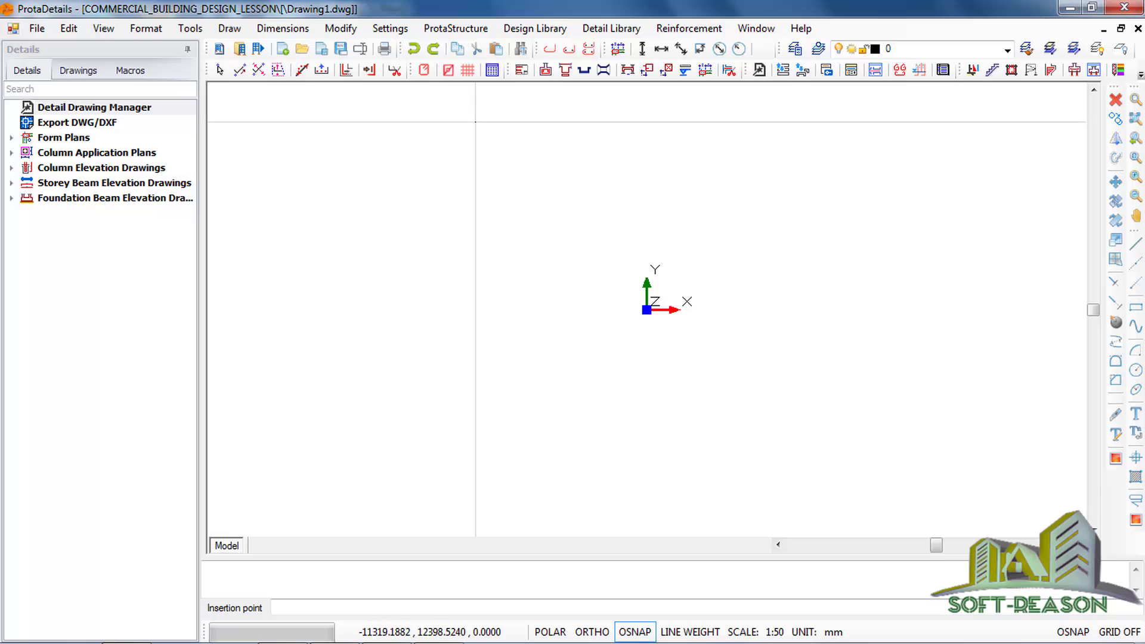
left_click(444, 121)
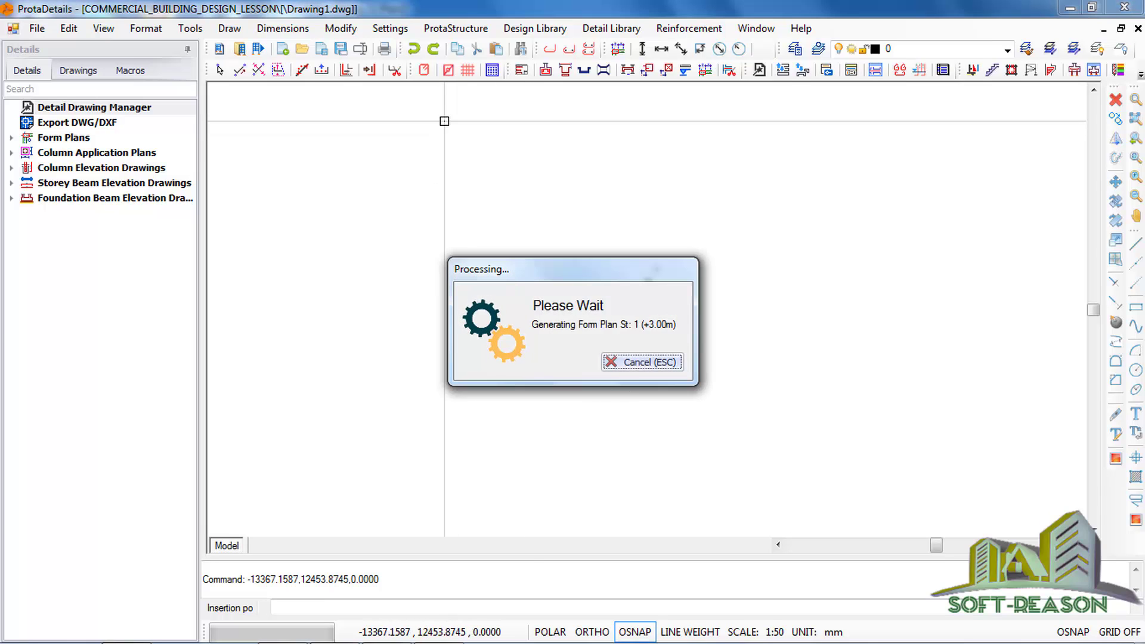
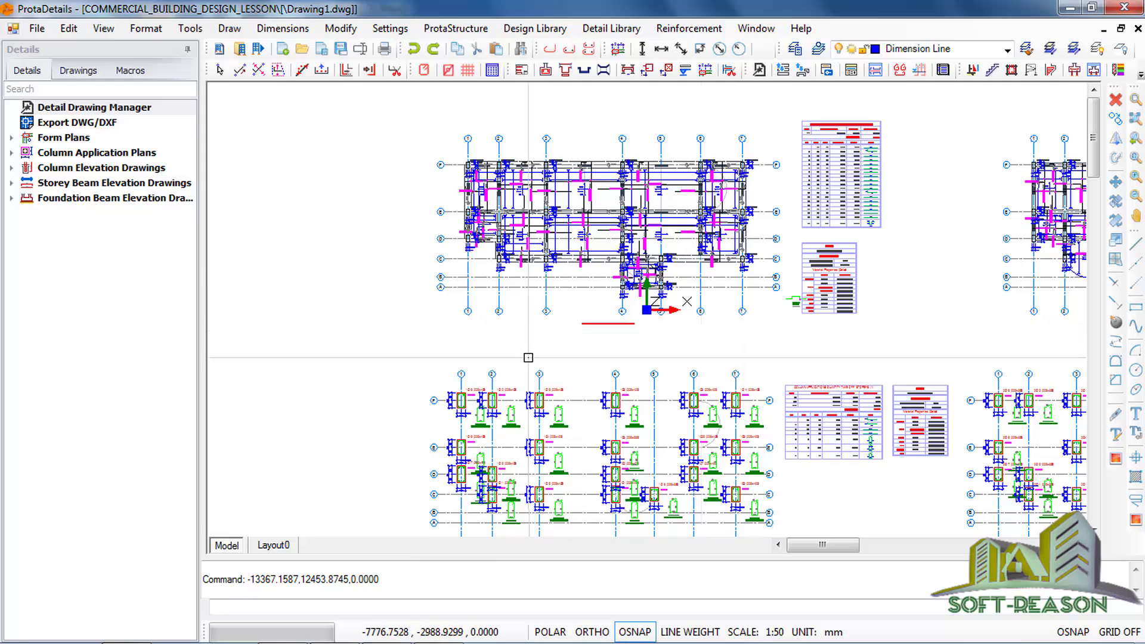
- Examine the slab reinforcement on the Storey 0 form plan, the neighbouring storey plans and the form plans' quantity take-off table
scroll(596, 194, "up", 3)
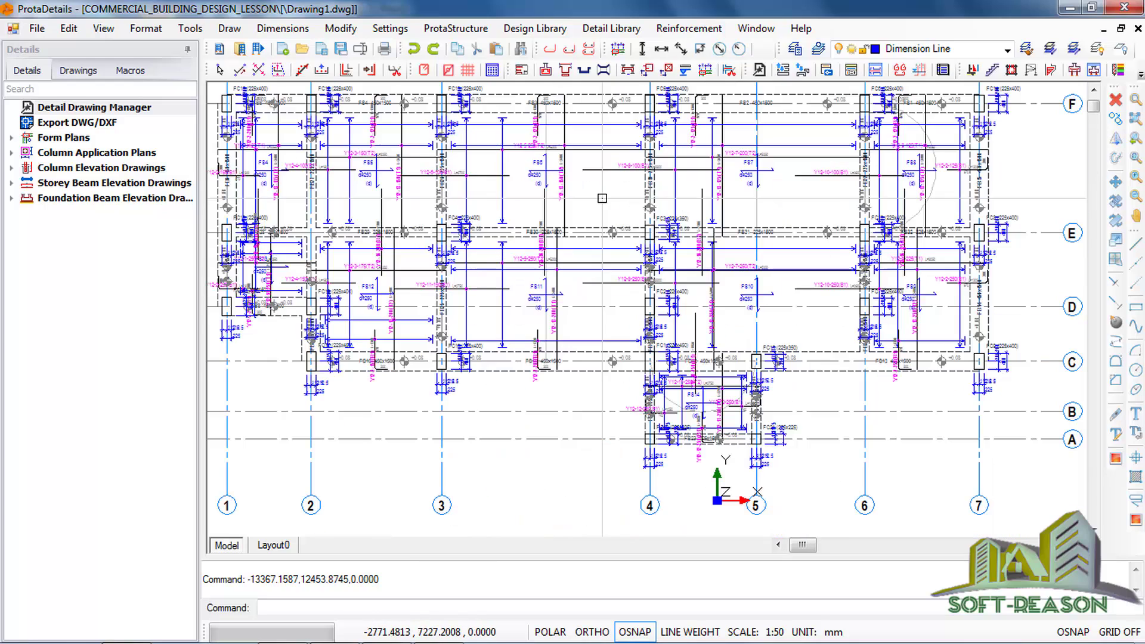
scroll(606, 378, "down", 5)
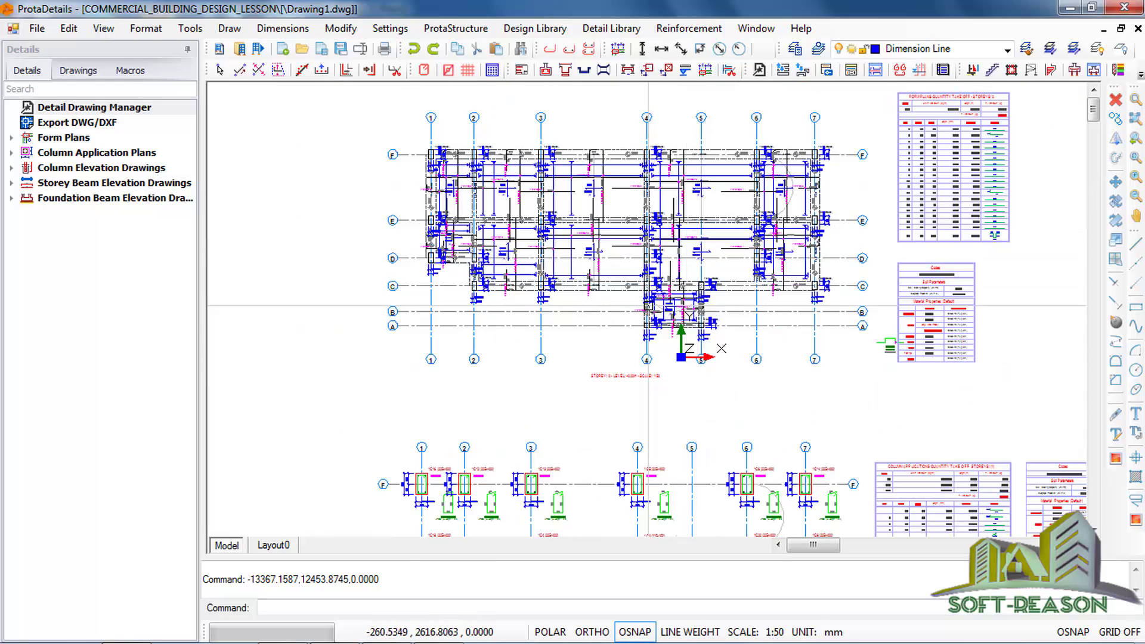
scroll(643, 160, "up", 4)
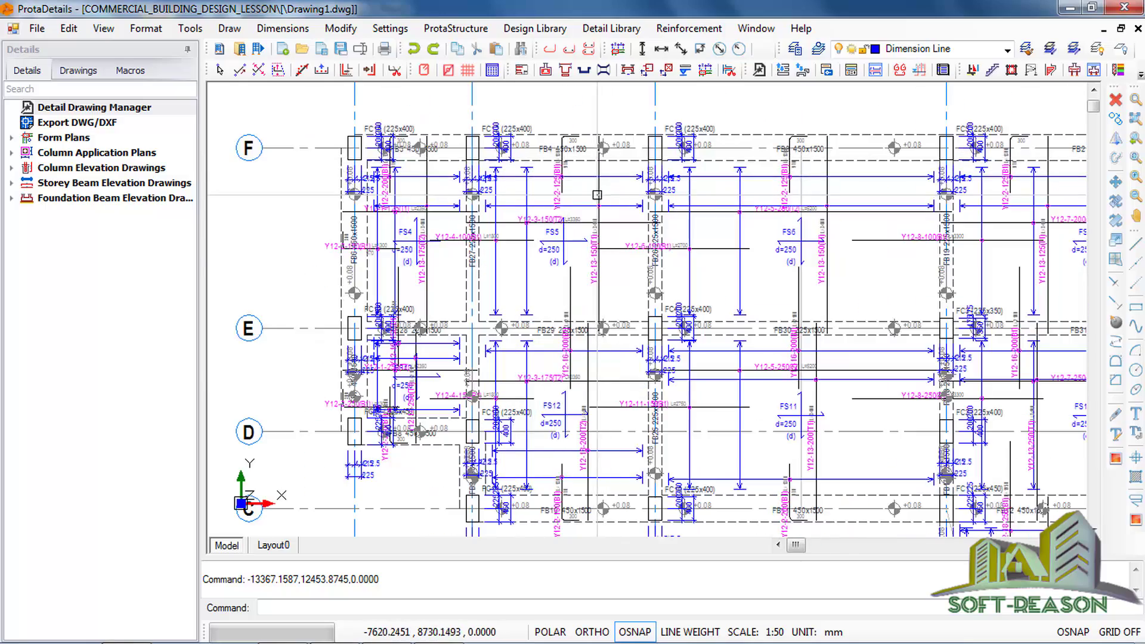
scroll(648, 196, "down", 4)
scroll(972, 199, "up", 5)
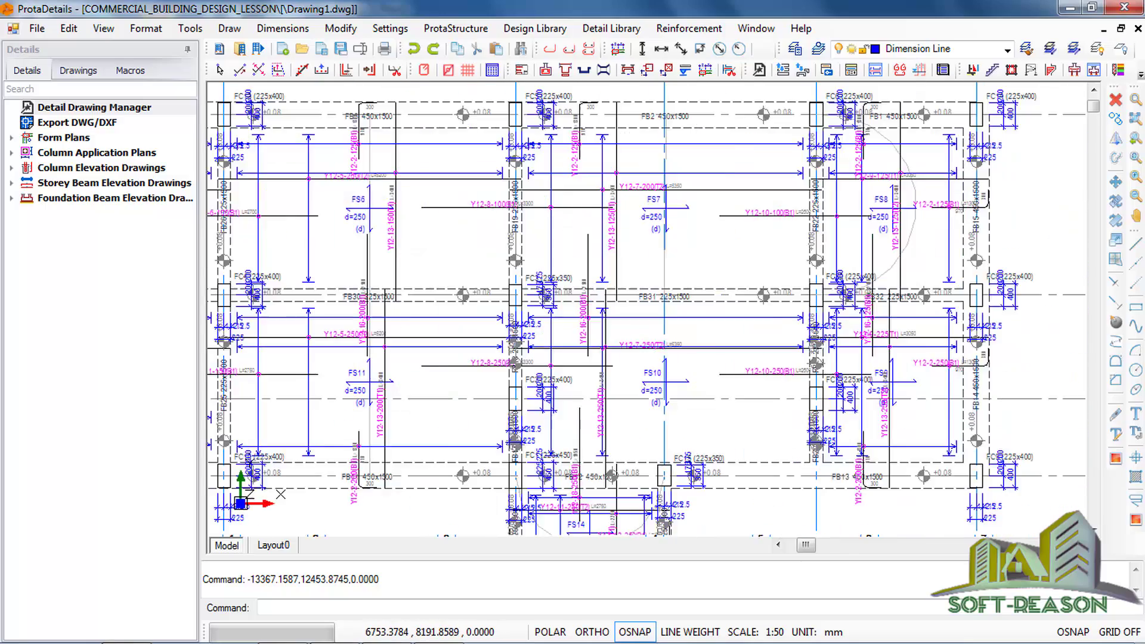
scroll(973, 199, "down", 6)
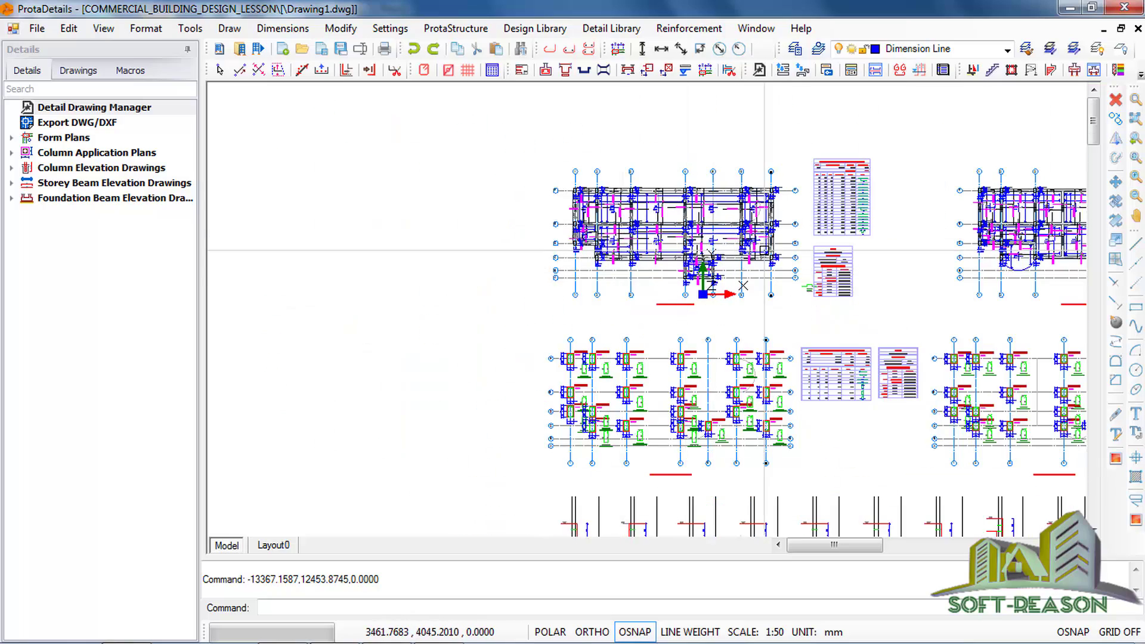
middle_click_drag(732, 254, 543, 260)
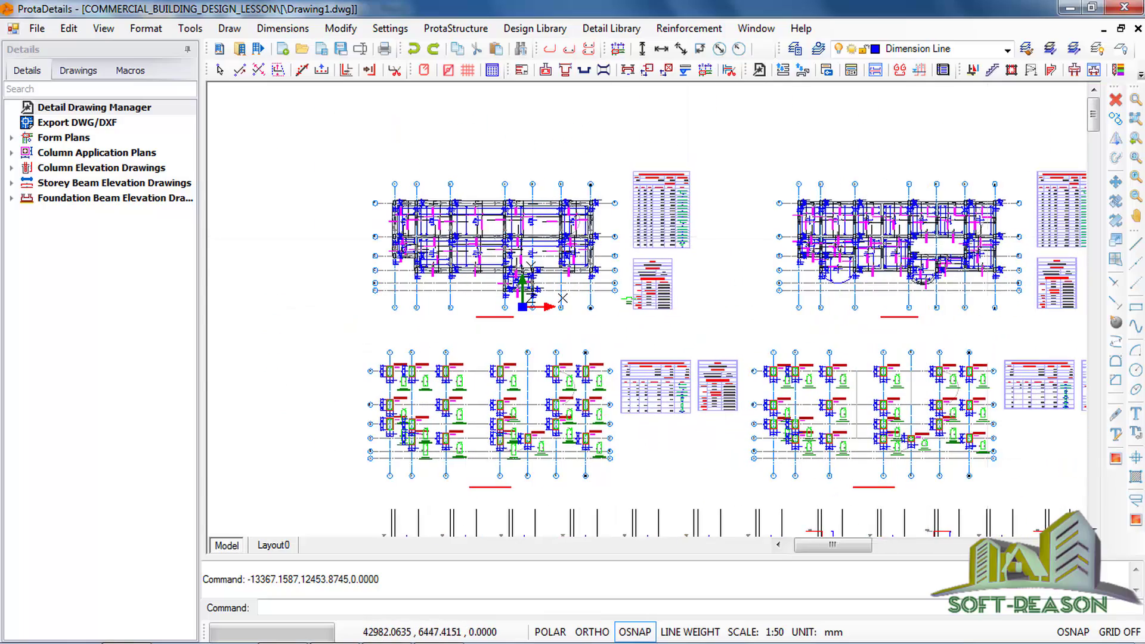
scroll(982, 229, "up", 3)
scroll(981, 230, "down", 4)
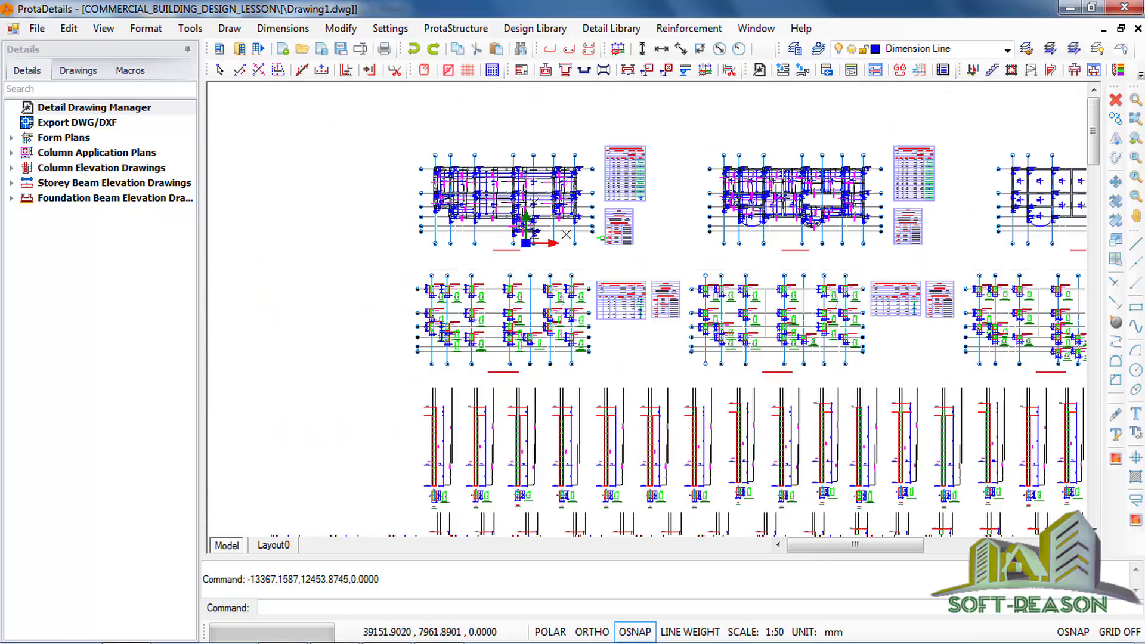
scroll(829, 266, "down", 2)
scroll(691, 308, "up", 1)
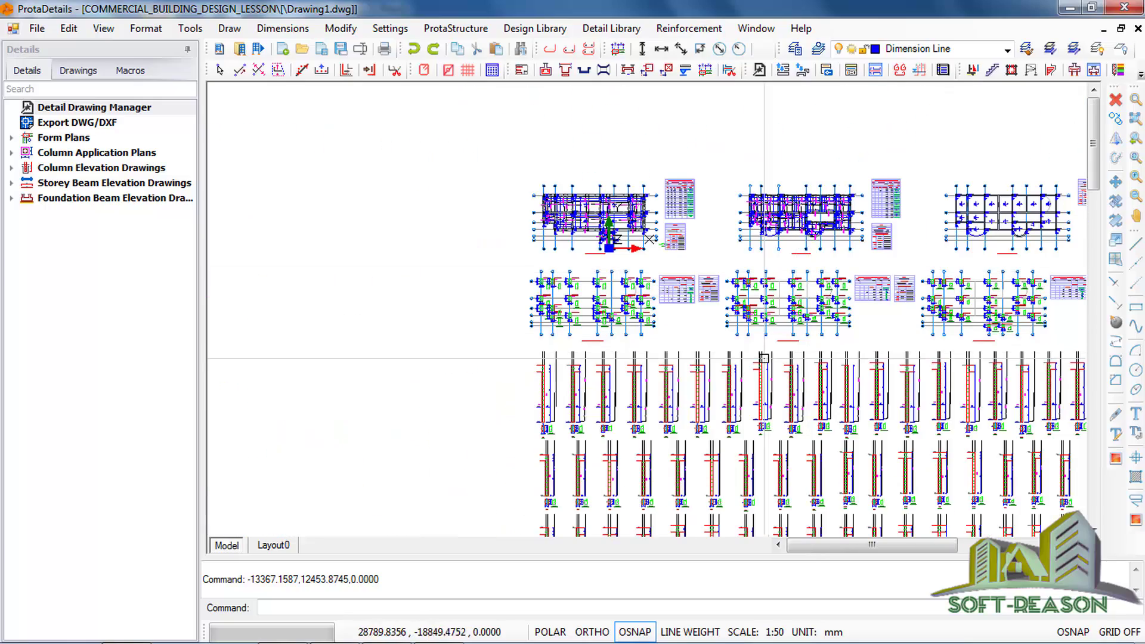
scroll(691, 309, "up", 6)
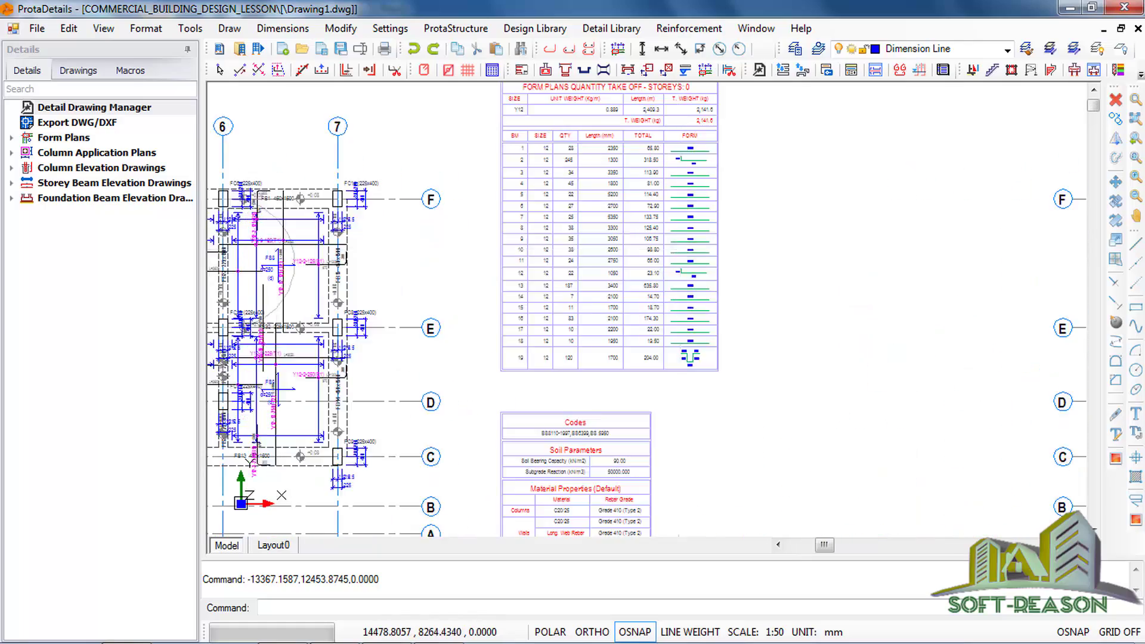
scroll(691, 308, "down", 8)
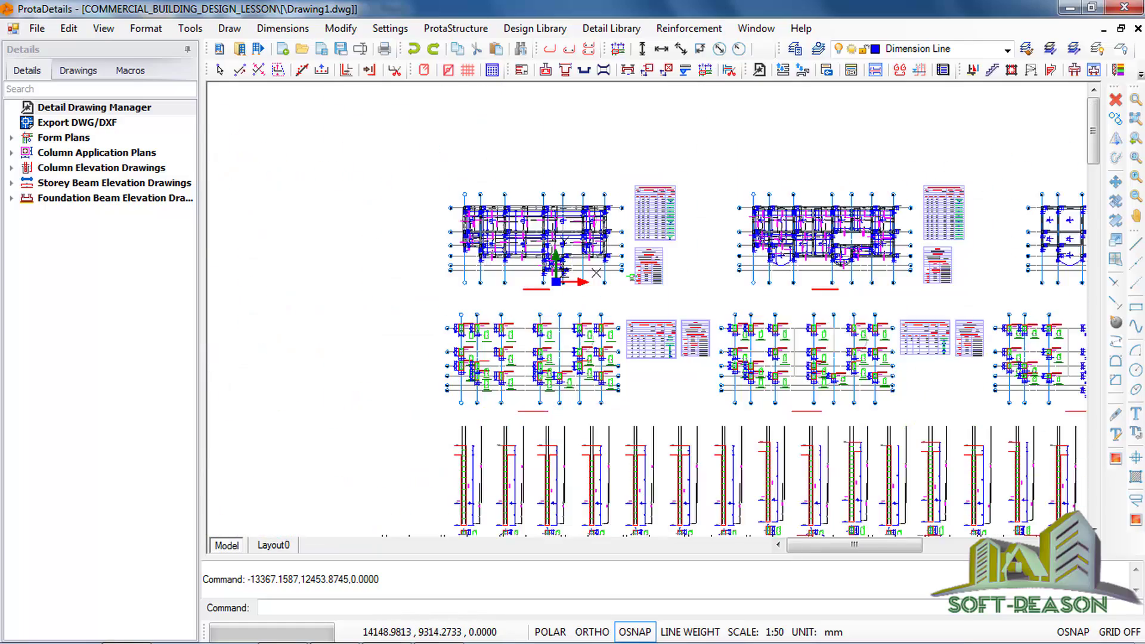
- Examine the generated column elevations and the section sizes, bars and links in the column schedule
scroll(664, 211, "down", 1)
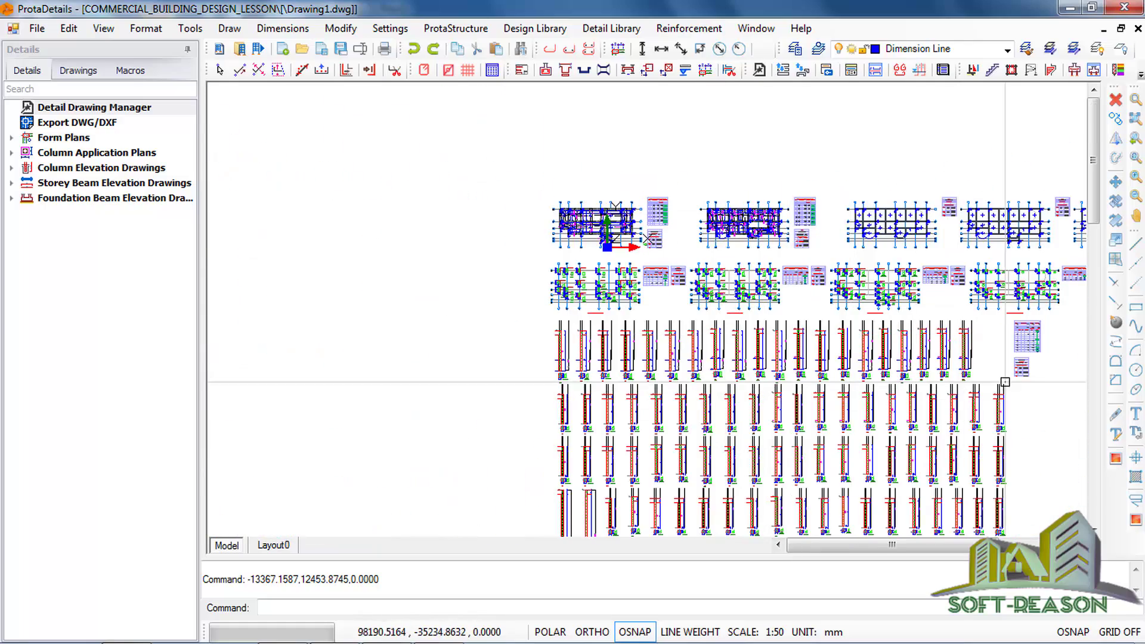
scroll(661, 346, "down", 3)
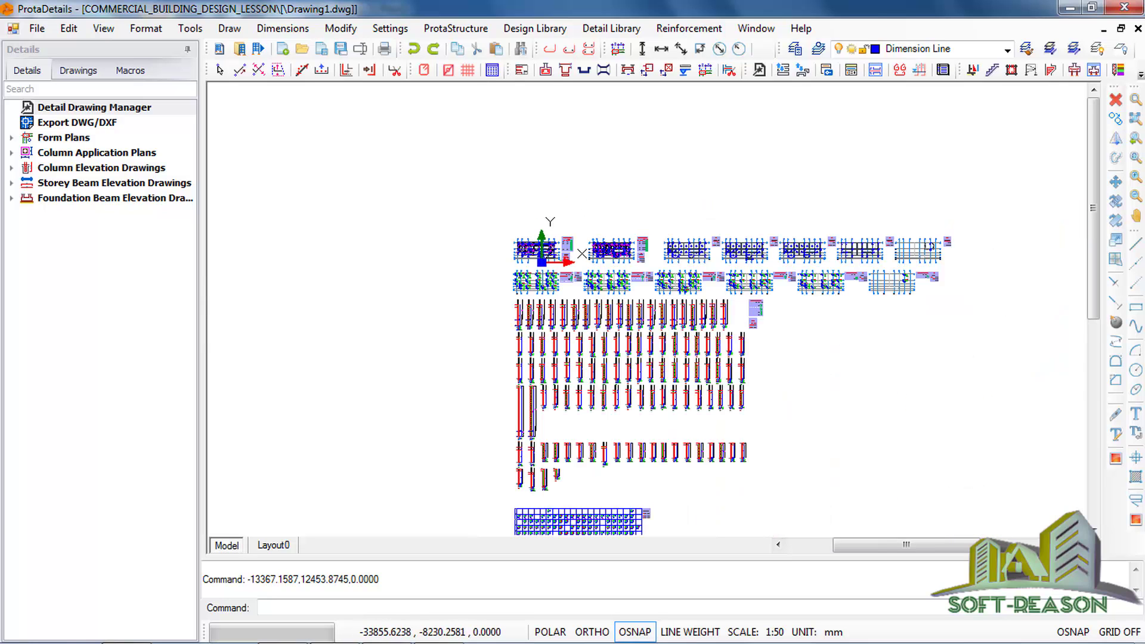
middle_click_drag(602, 528, 671, 404)
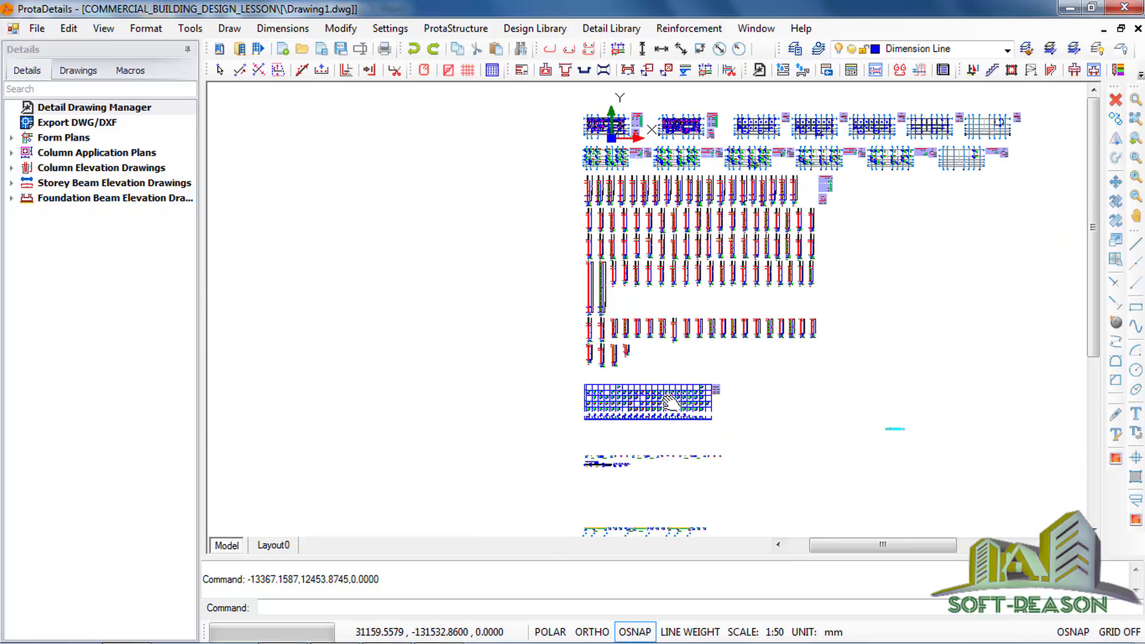
scroll(657, 406, "up", 6)
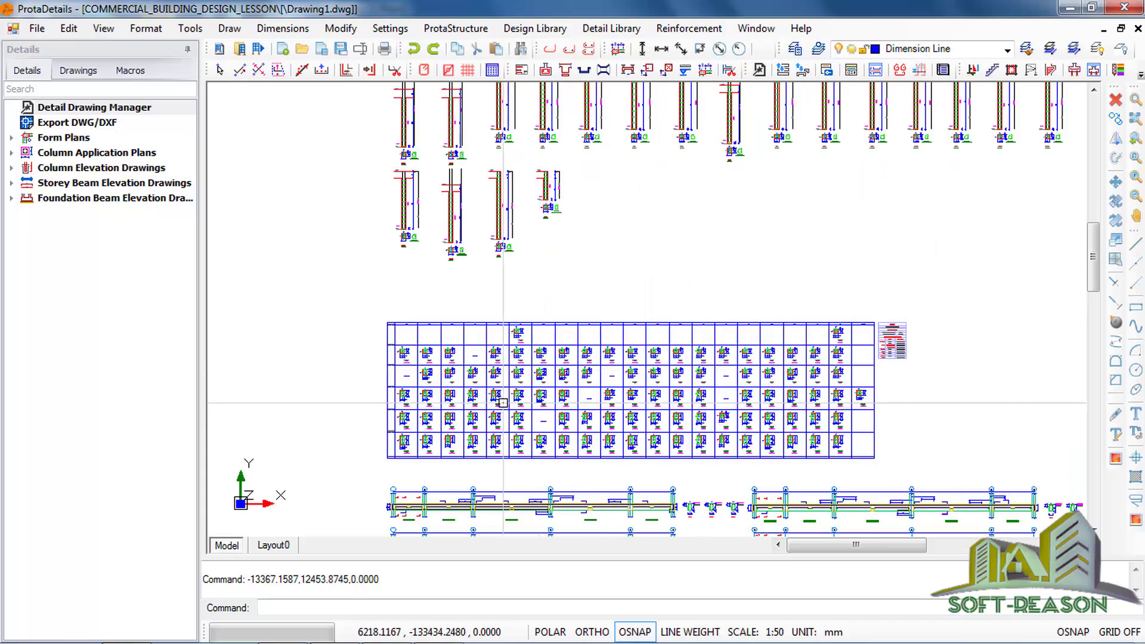
scroll(643, 463, "up", 3)
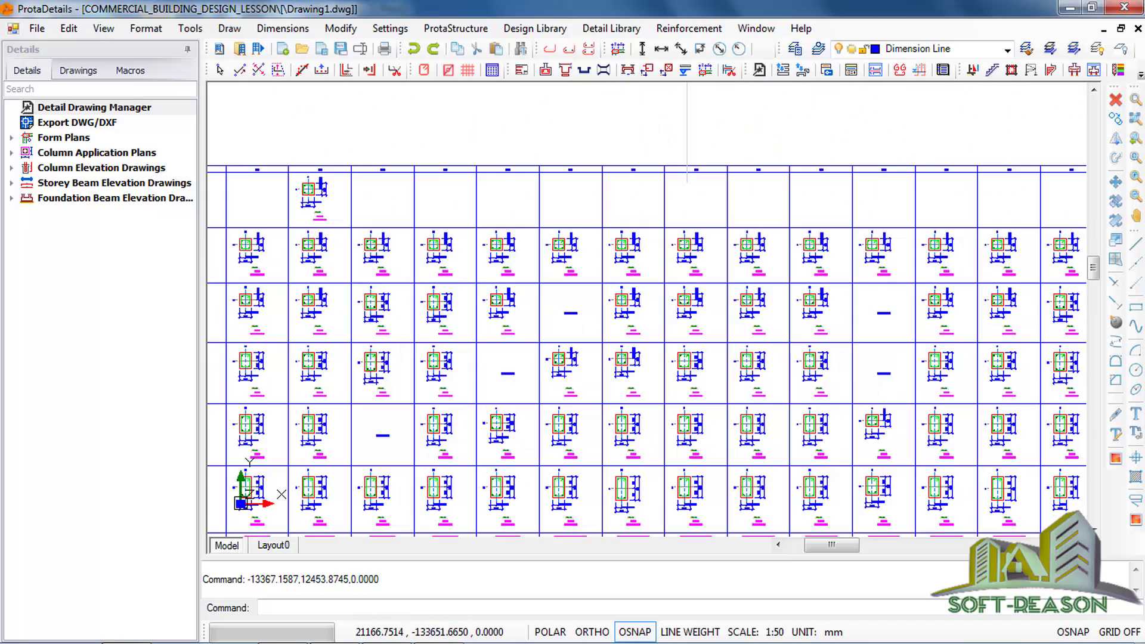
scroll(580, 219, "down", 2)
scroll(598, 309, "up", 6)
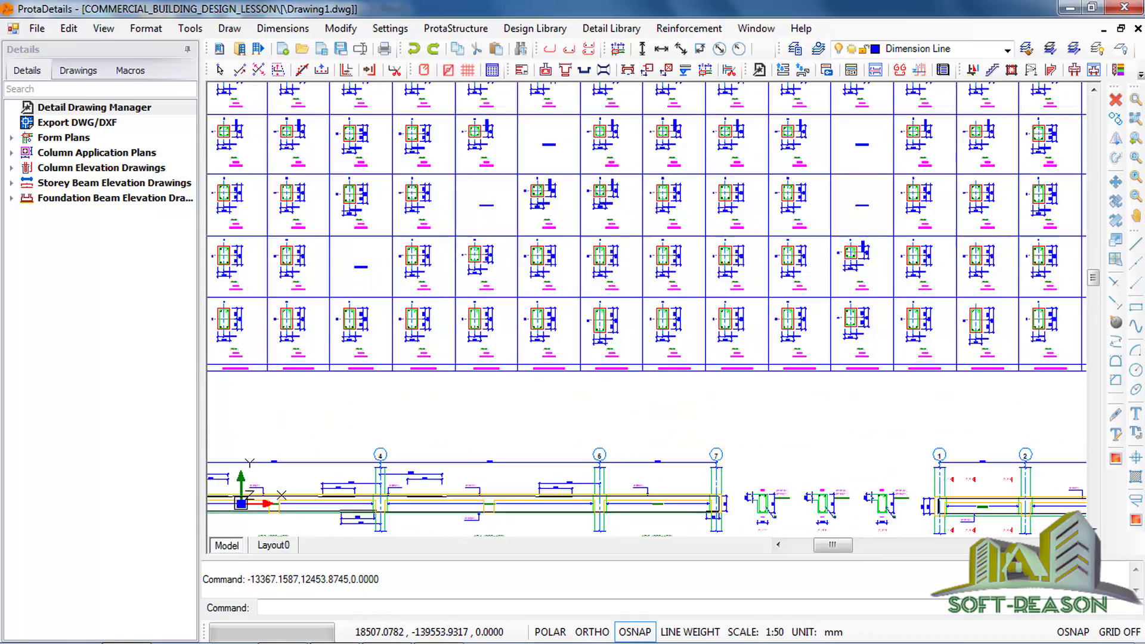
scroll(607, 314, "up", 1)
scroll(445, 157, "down", 4)
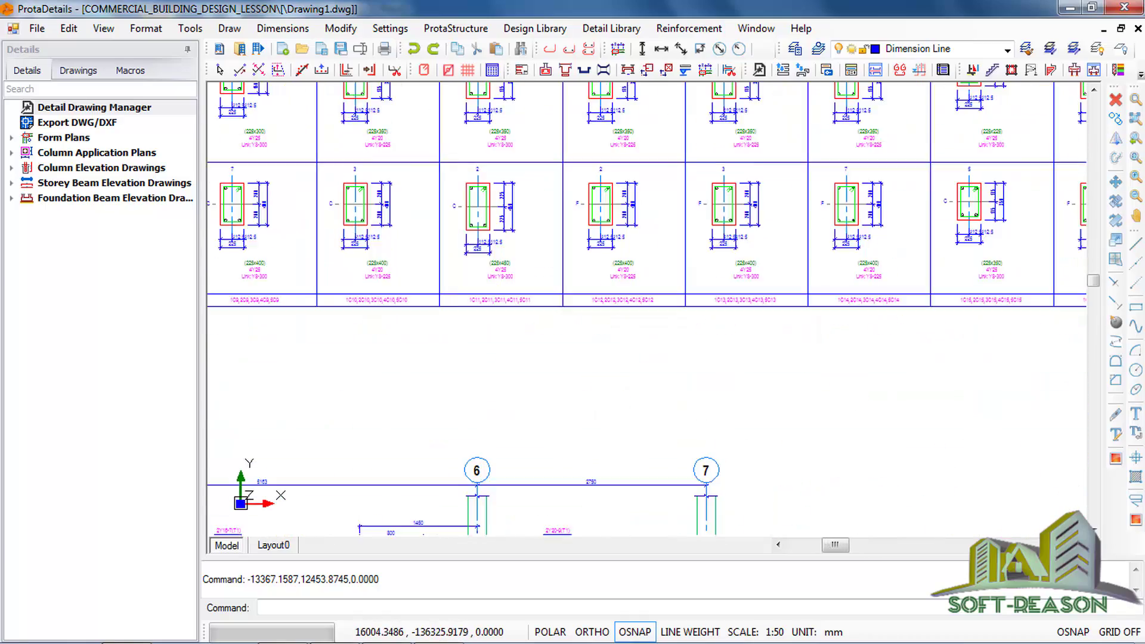
scroll(445, 158, "down", 3)
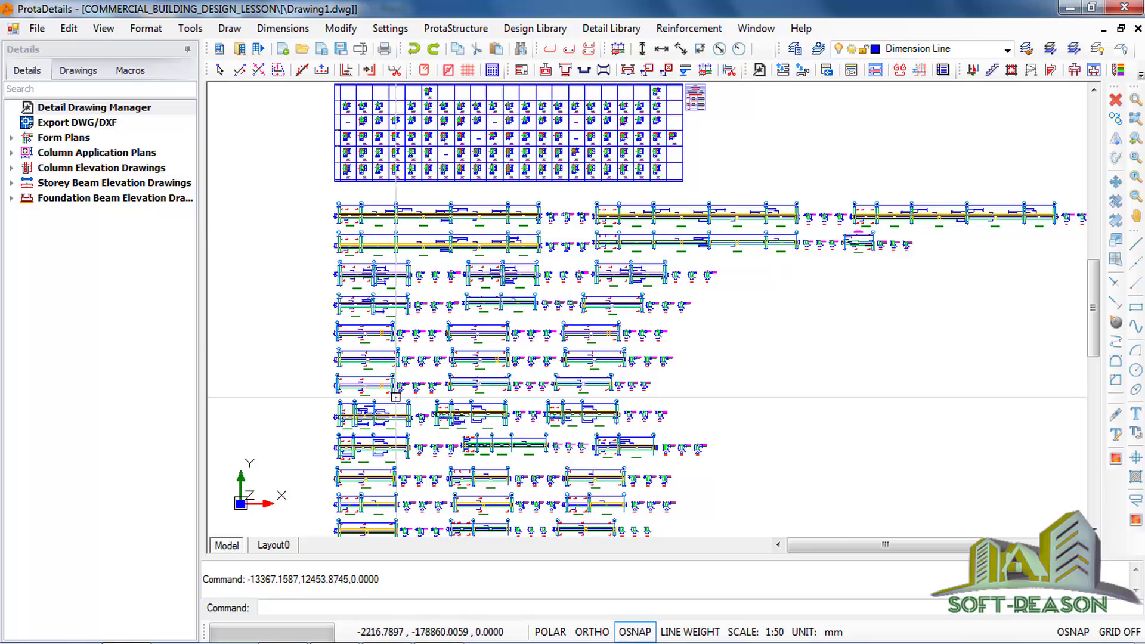
- Examine the beam elevation drawings, including the bars of beam 4B7 and the inclined beam 6B43, down to the end of the sheet
scroll(387, 185, "up", 6)
scroll(386, 185, "up", 2)
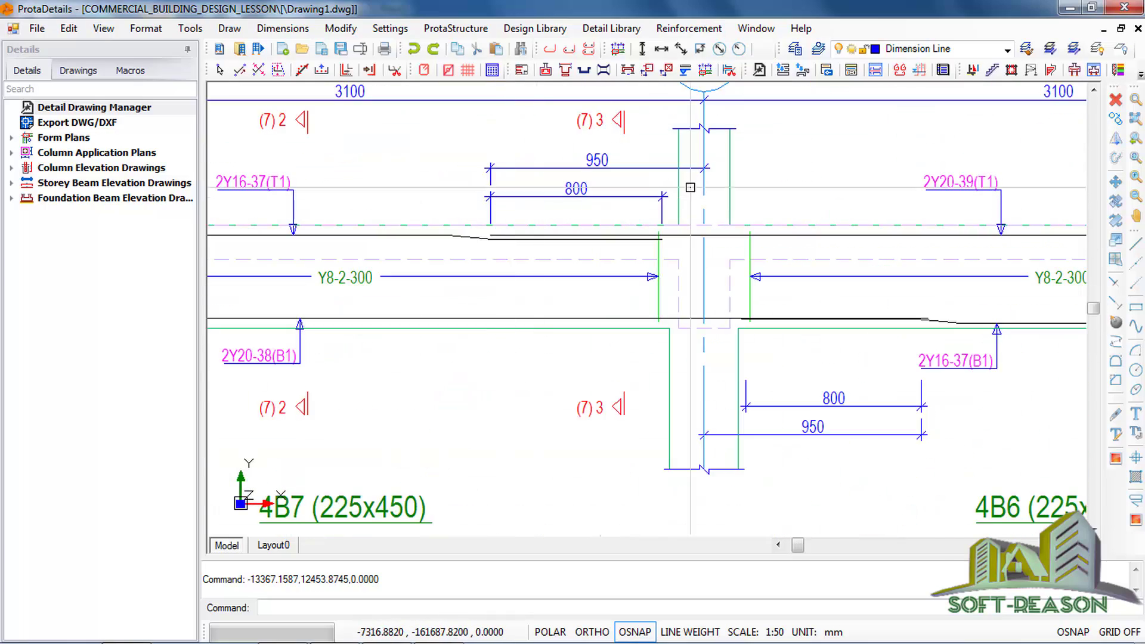
scroll(488, 185, "down", 8)
scroll(488, 185, "down", 10)
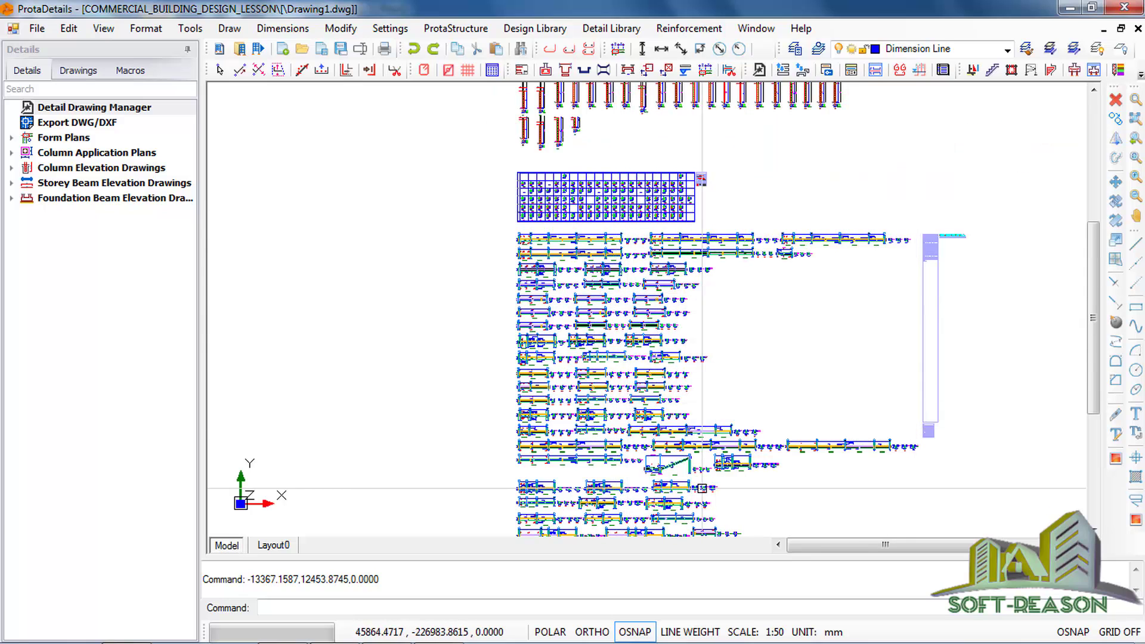
scroll(705, 504, "up", 3)
scroll(799, 194, "up", 5)
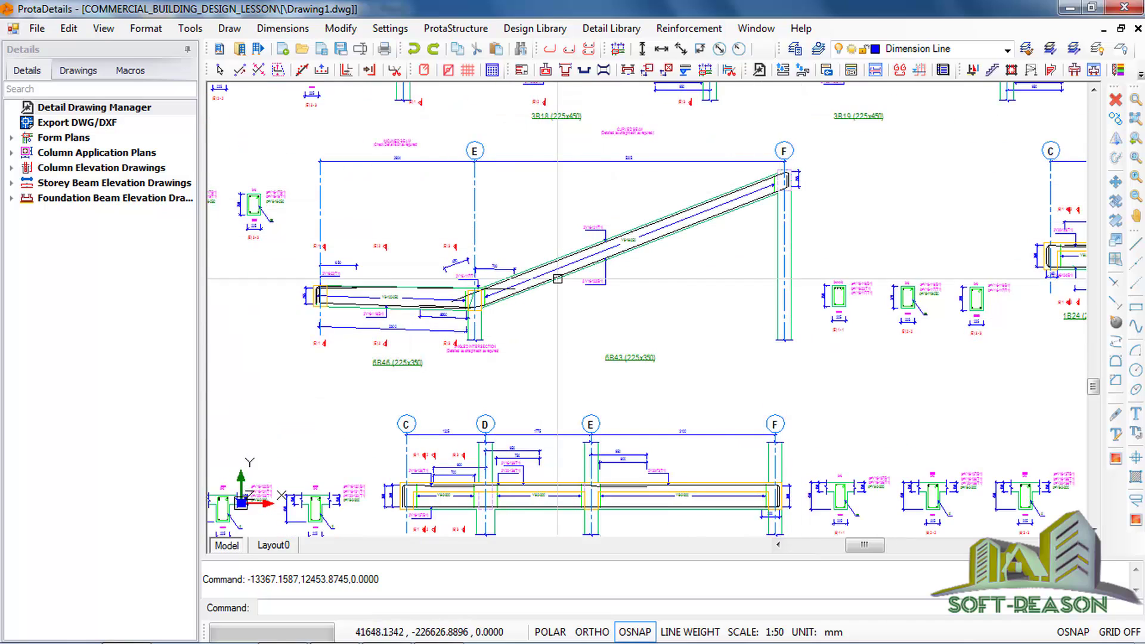
scroll(441, 247, "down", 4)
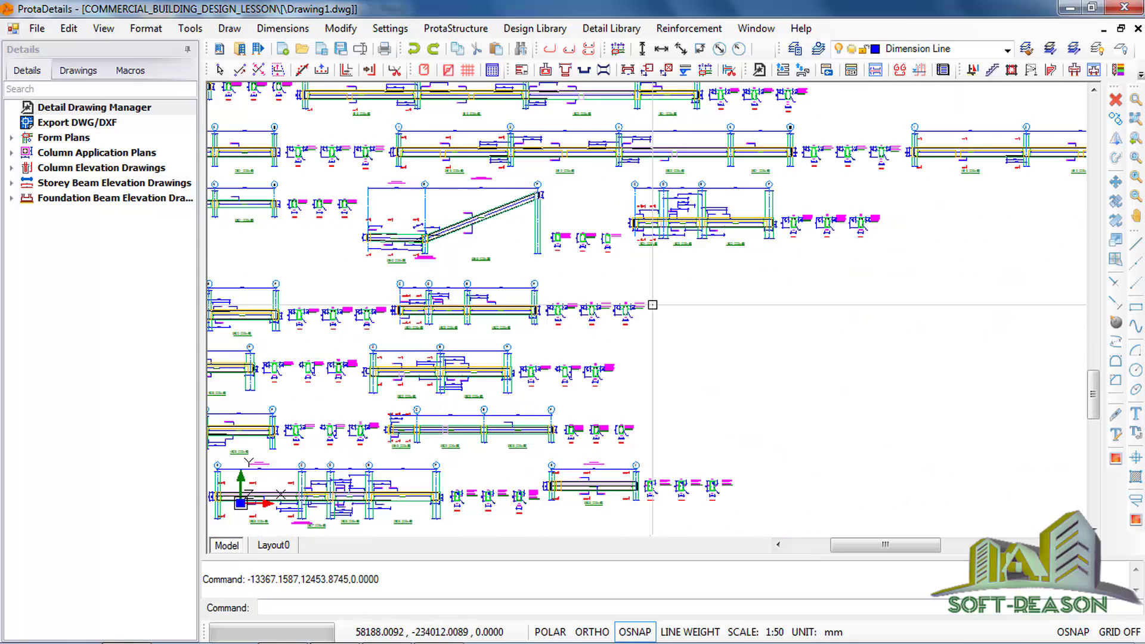
scroll(555, 334, "down", 5)
scroll(621, 319, "down", 3)
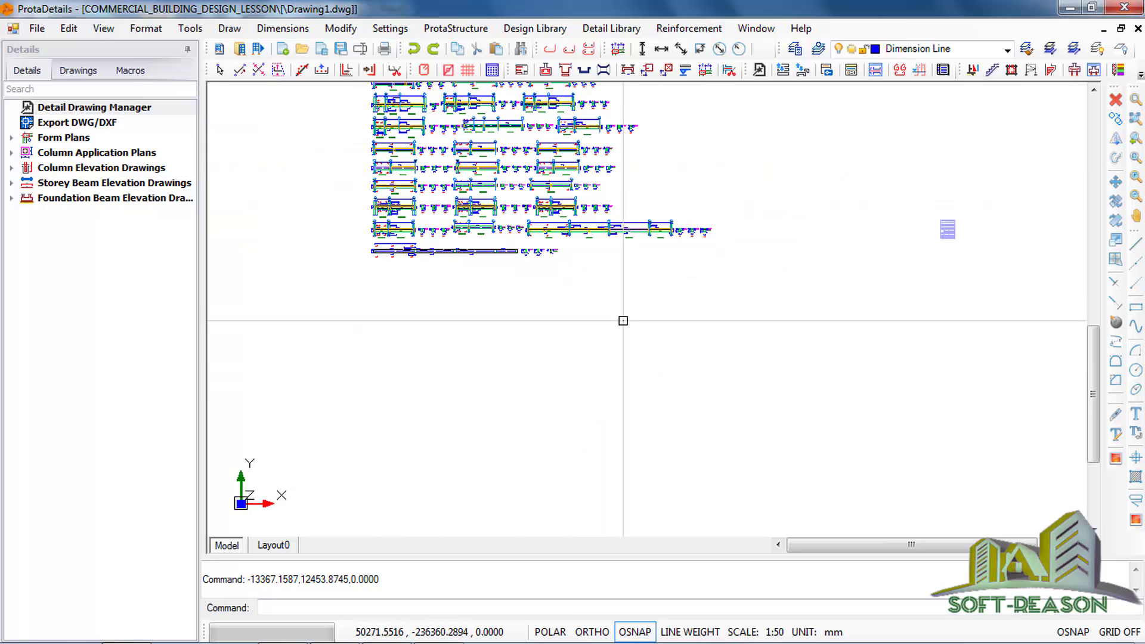
scroll(455, 506, "up", 3)
scroll(575, 407, "down", 3)
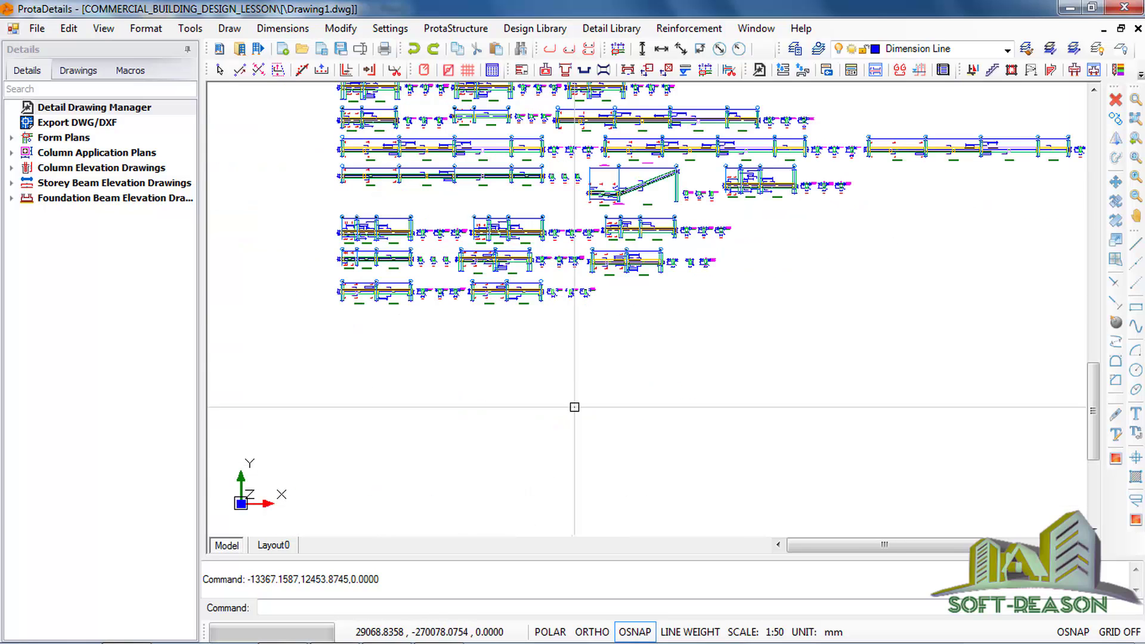
scroll(519, 407, "up", 4)
scroll(520, 406, "down", 5)
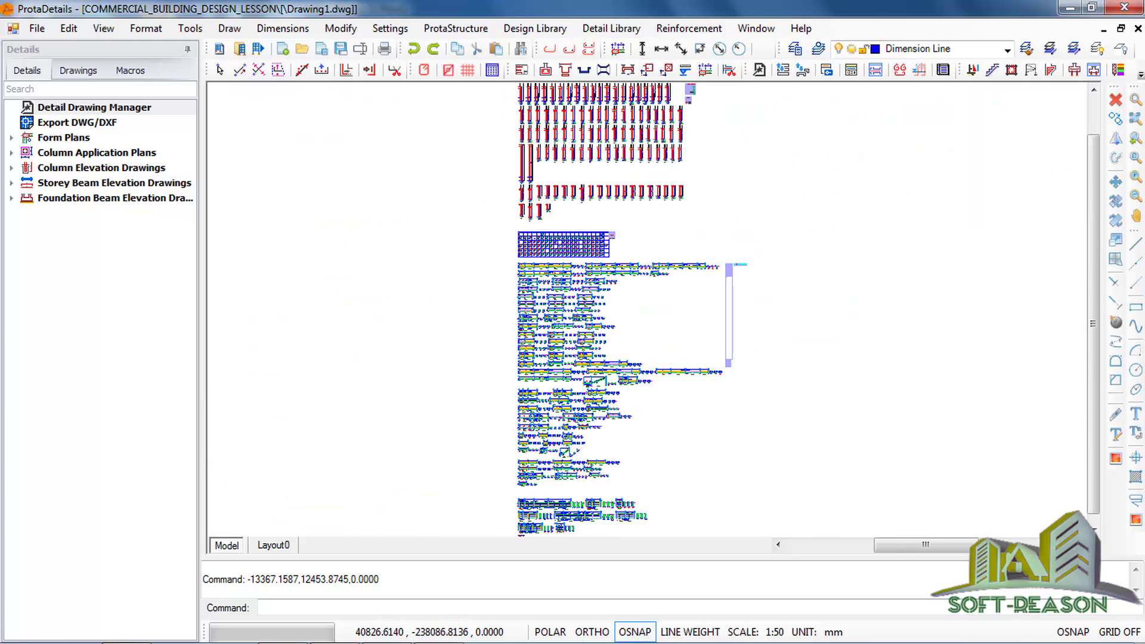
scroll(604, 373, "down", 2)
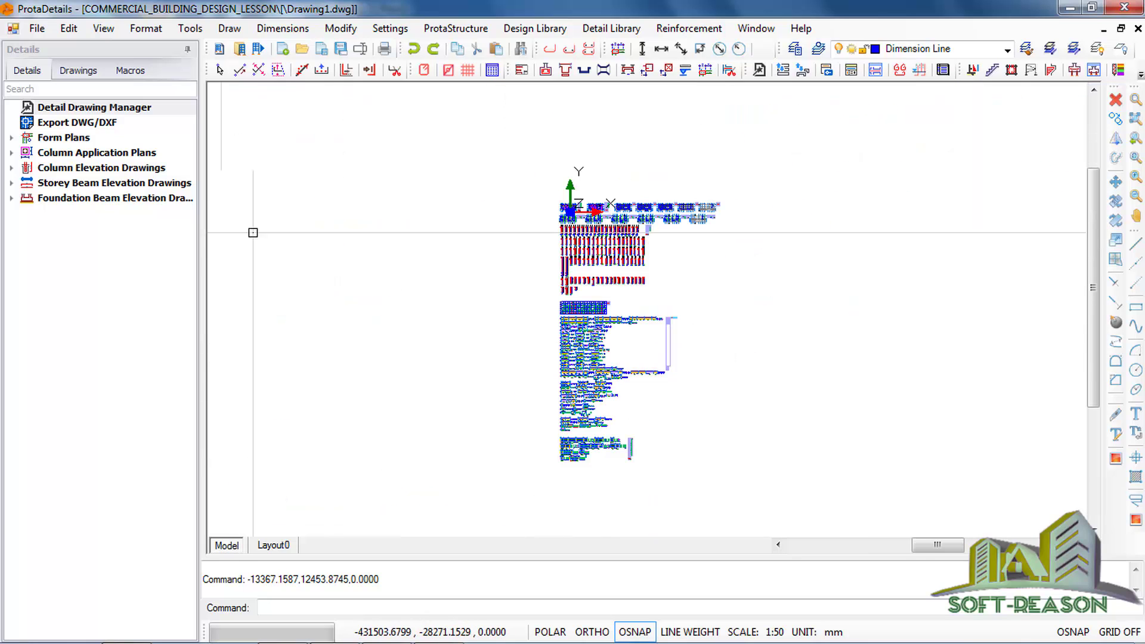
- Export Drawing1.dwg to the project's ExportedDrawings directory in the DWG2007 version
left_click(46, 123)
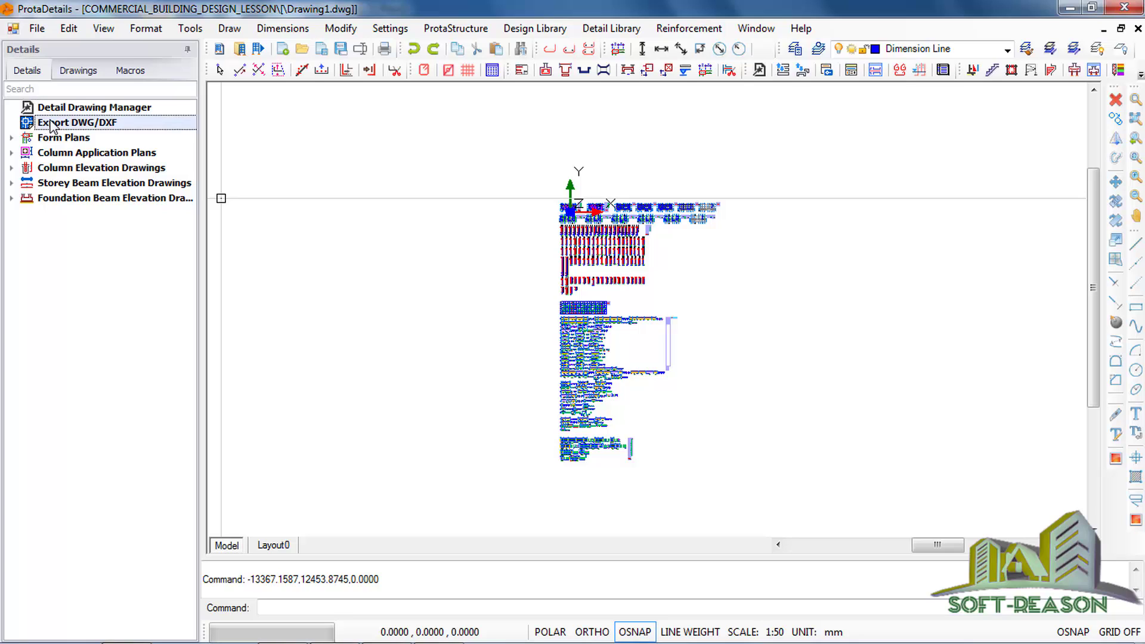
right_click(51, 122)
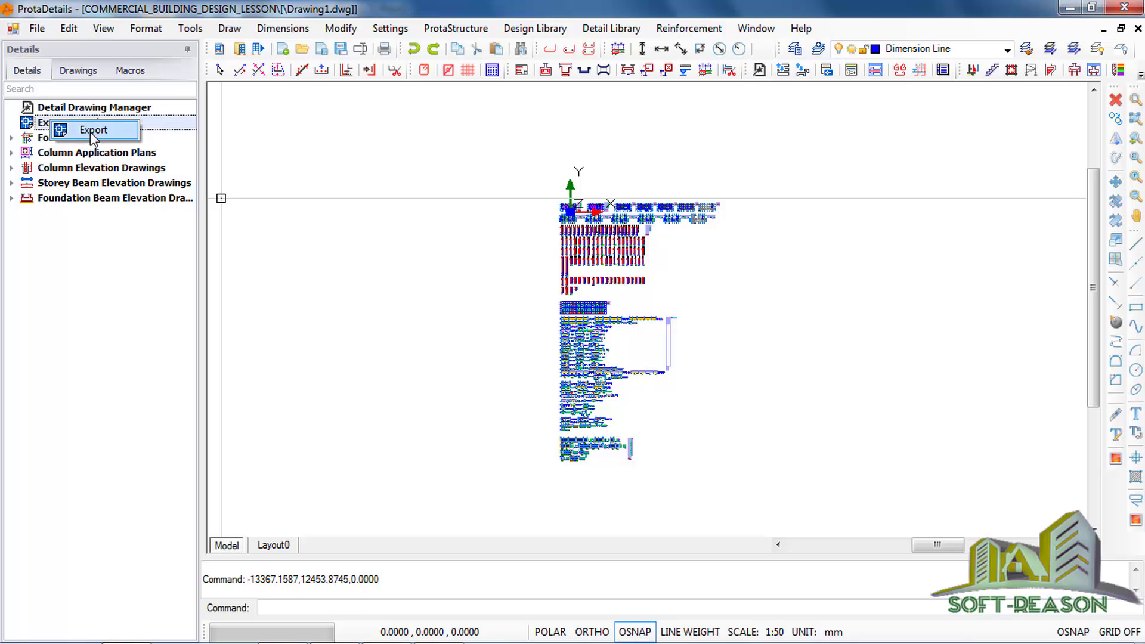
left_click(93, 131)
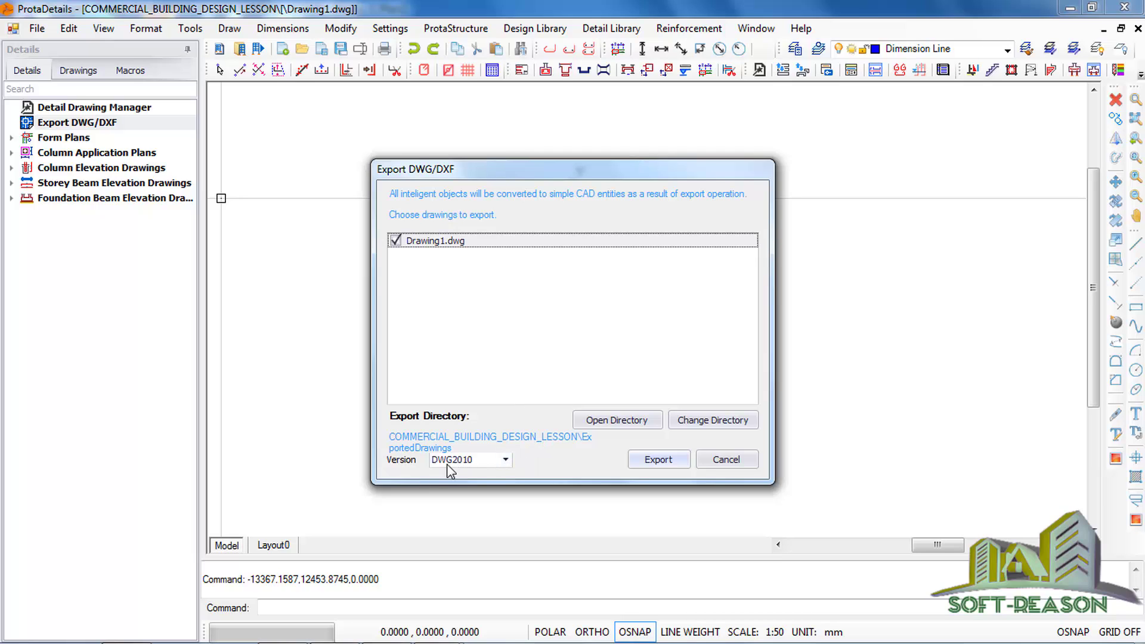
left_click(505, 460)
left_click(464, 500)
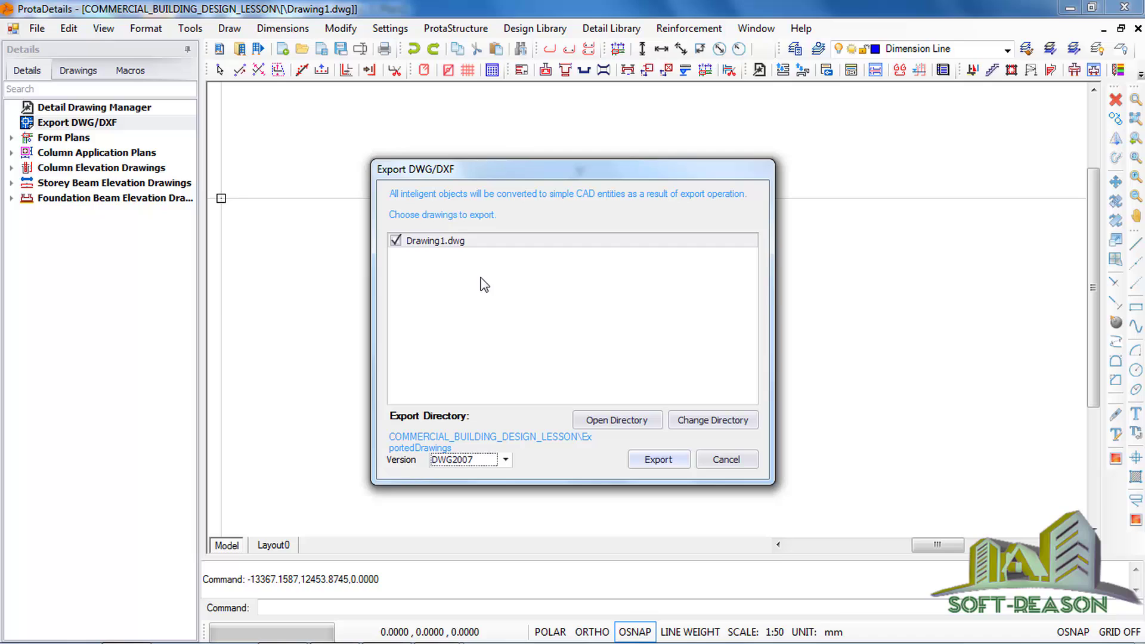
left_click(657, 461)
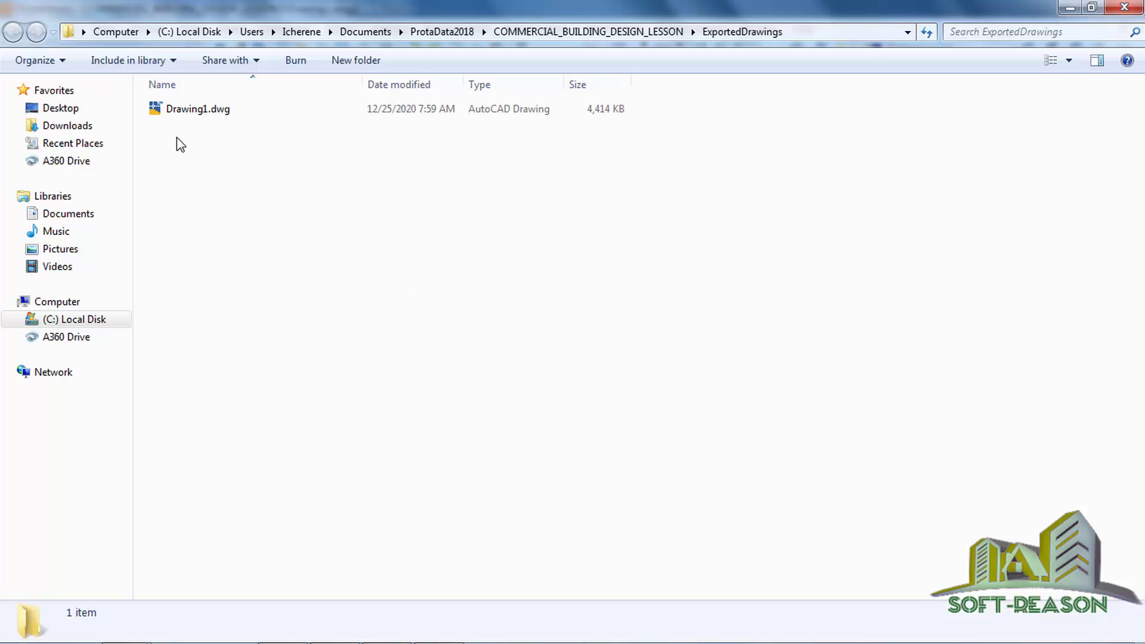
- Open the exported Drawing1.dwg from the ExportedDrawings folder in AutoCAD
left_click(173, 111)
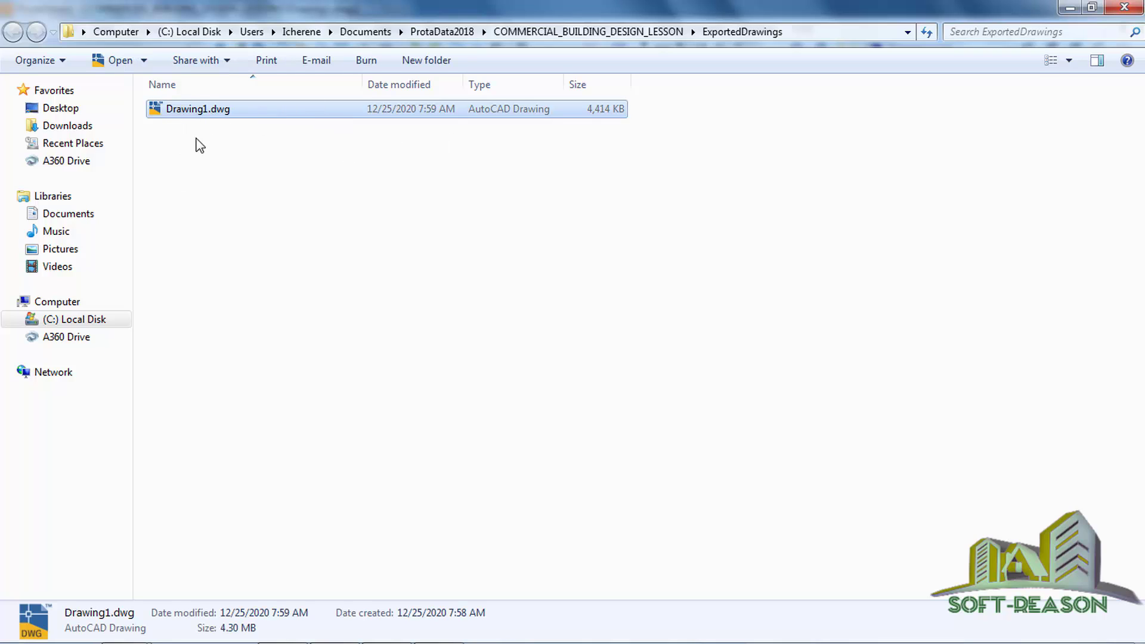
left_click(143, 60)
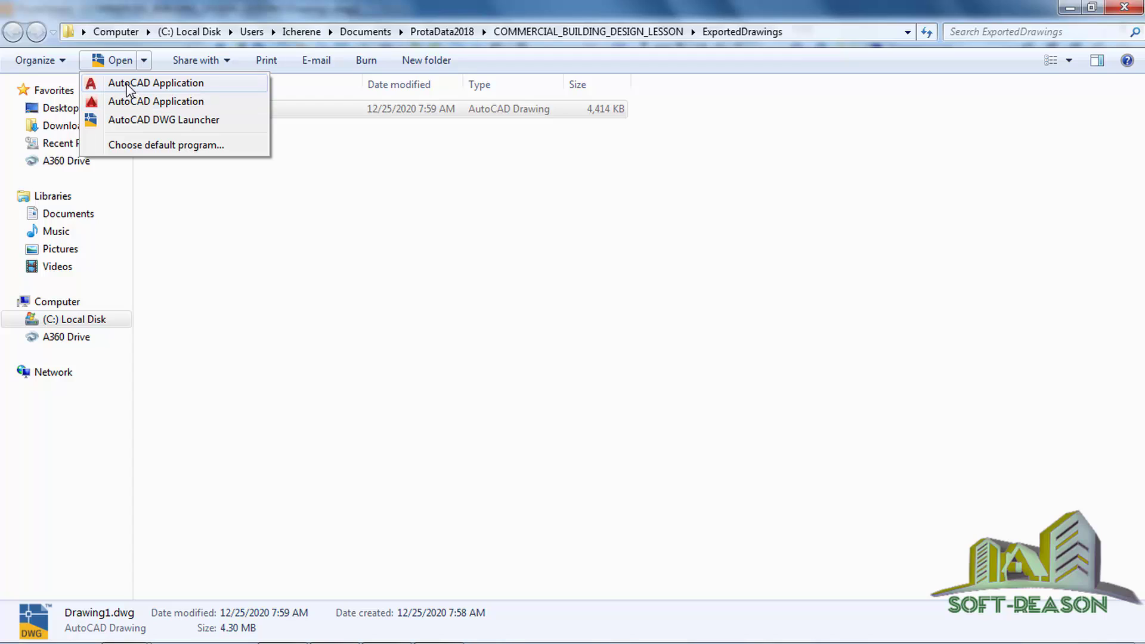
left_click(129, 87)
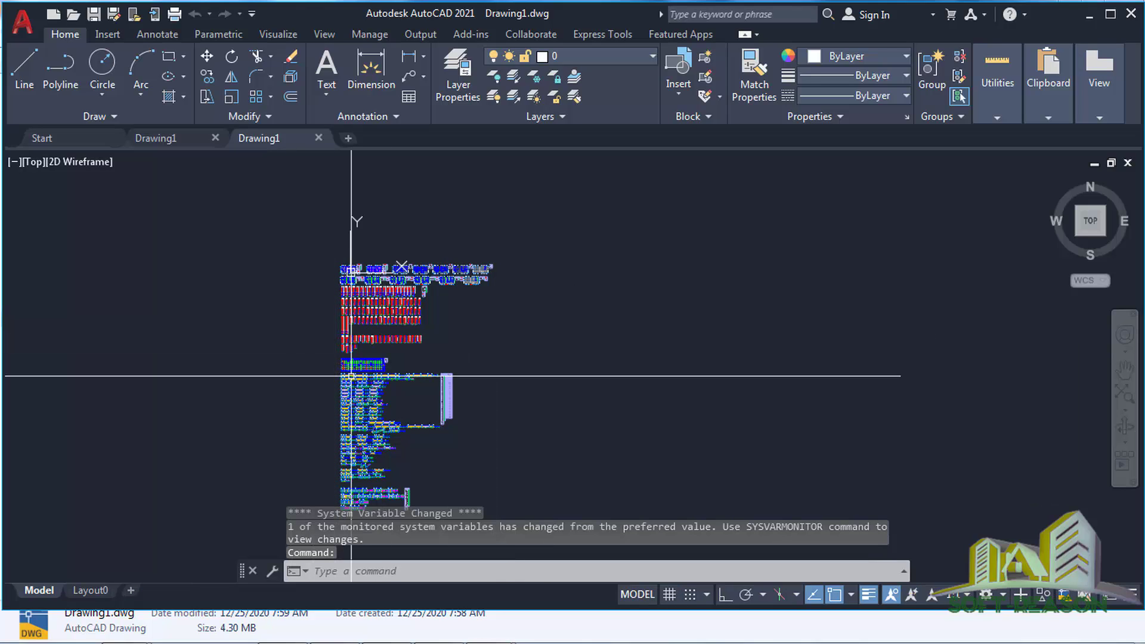
- Examine the exported form plans, column elevations and beam elevation drawings in AutoCAD, including the Storey 1 slab reinforcement plan
scroll(329, 341, "up", 2)
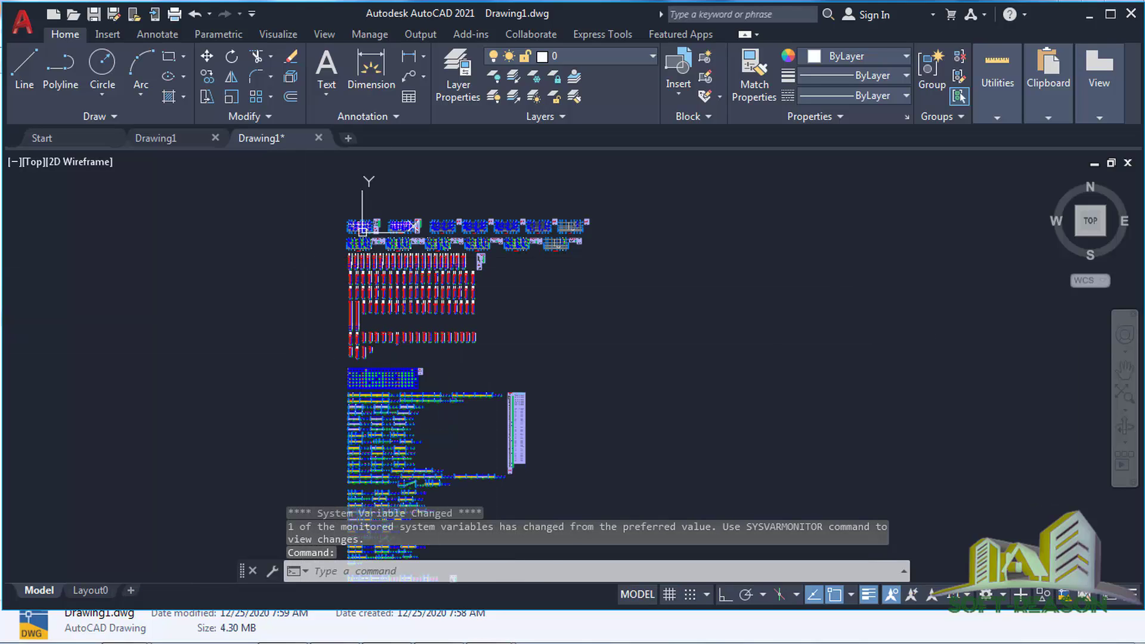
left_click(304, 259)
left_click(221, 349)
scroll(419, 234, "up", 6)
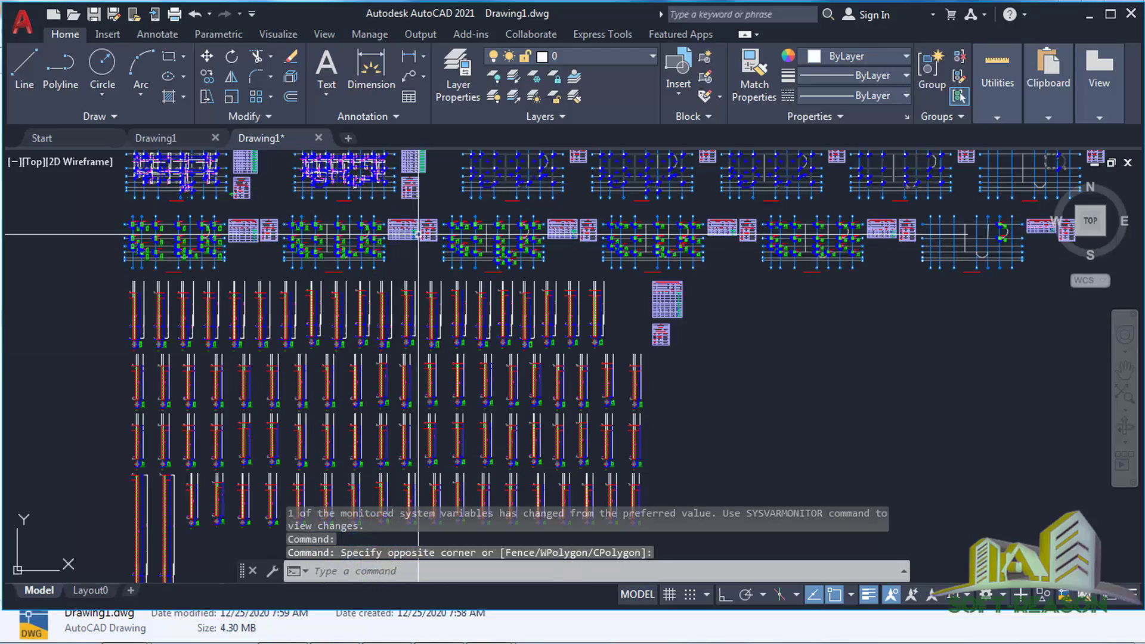
scroll(419, 234, "down", 5)
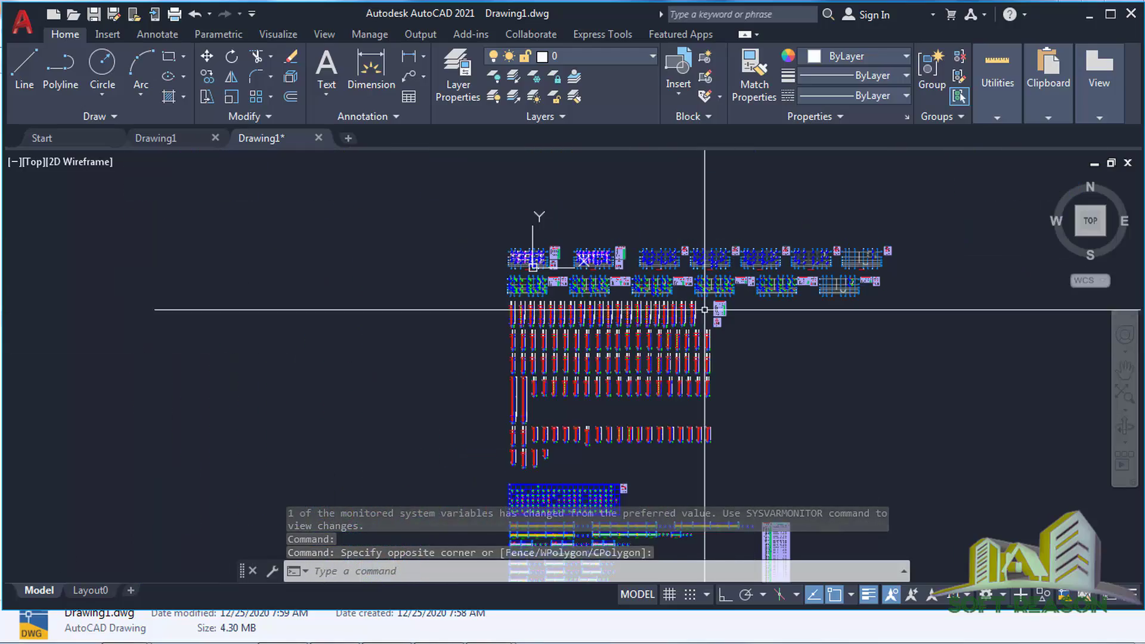
scroll(463, 270, "up", 8)
scroll(464, 269, "down", 6)
scroll(503, 256, "up", 14)
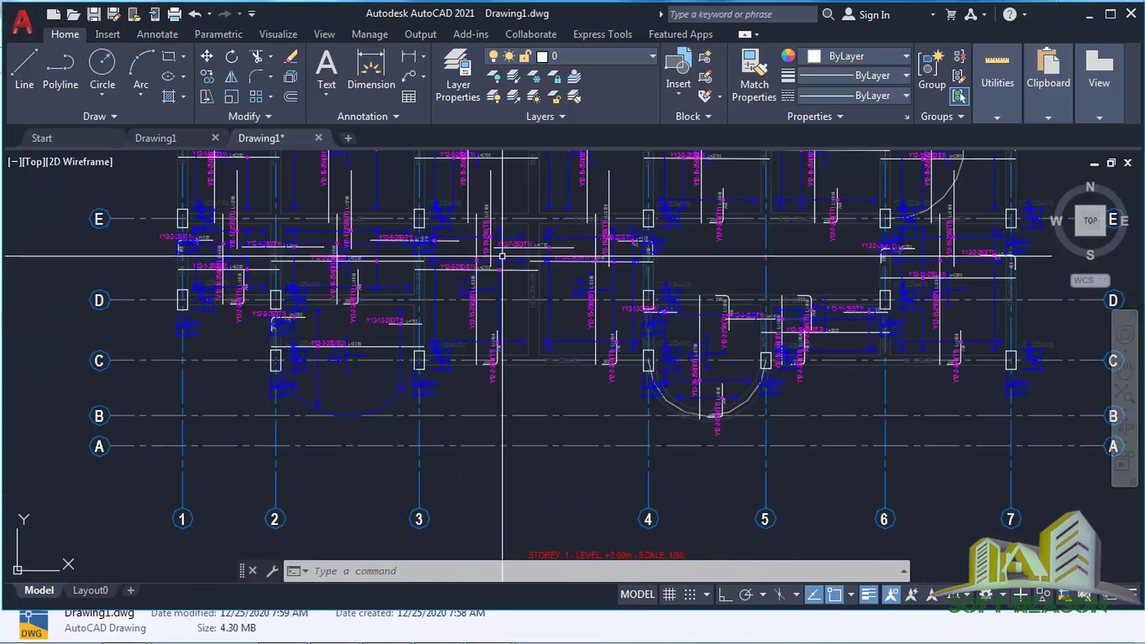
scroll(589, 230, "down", 8)
scroll(498, 231, "down", 6)
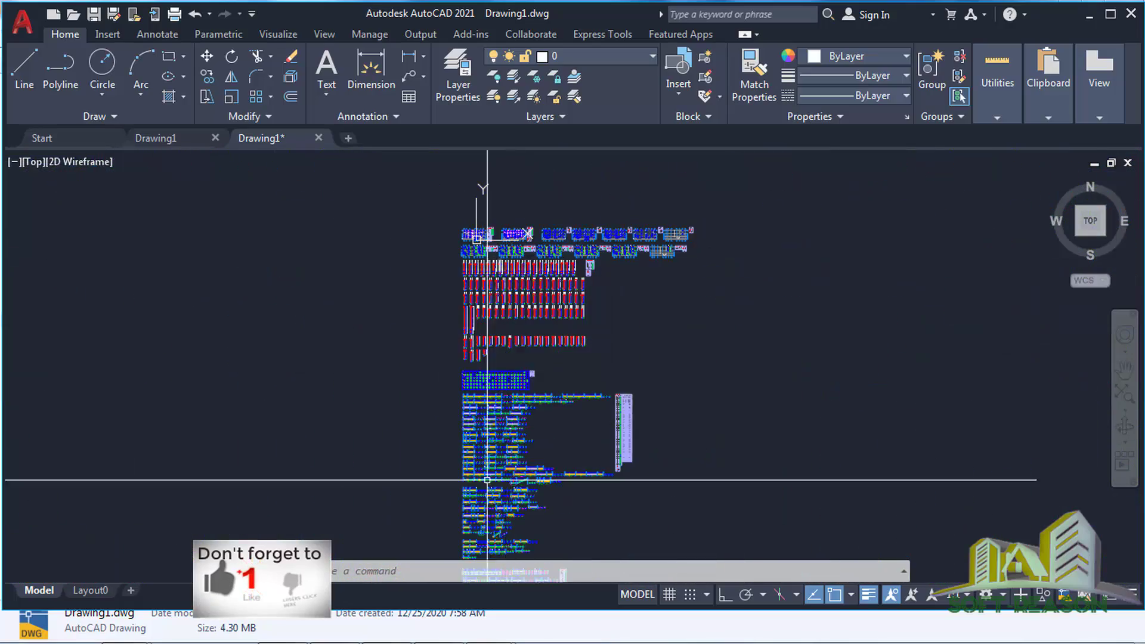
scroll(517, 417, "up", 6)
scroll(549, 364, "down", 10)
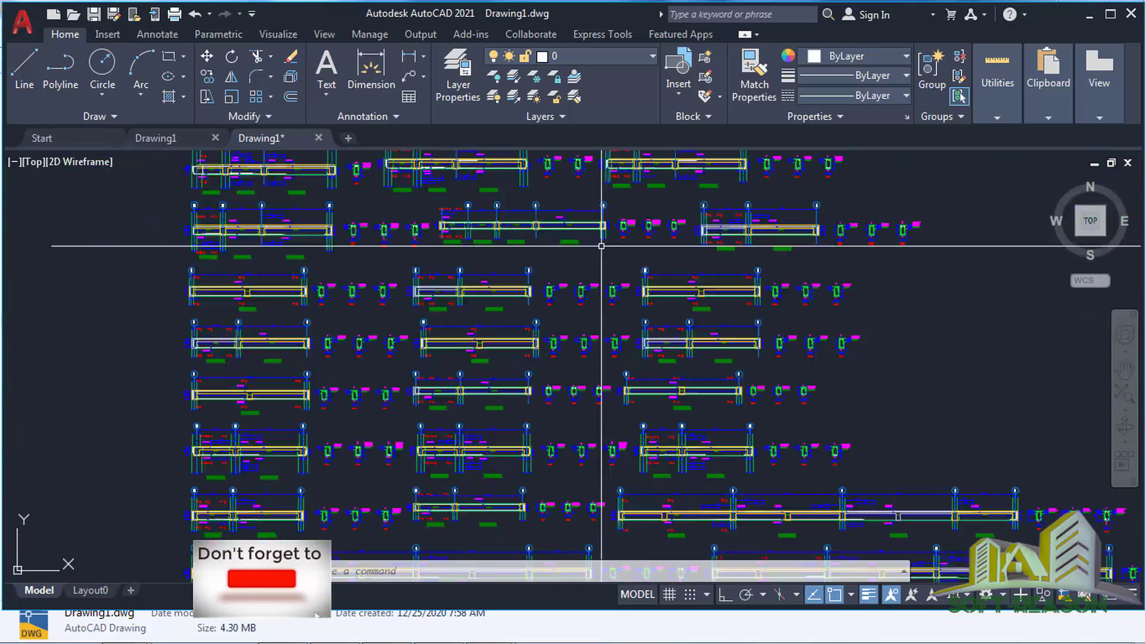
scroll(568, 328, "up", 8)
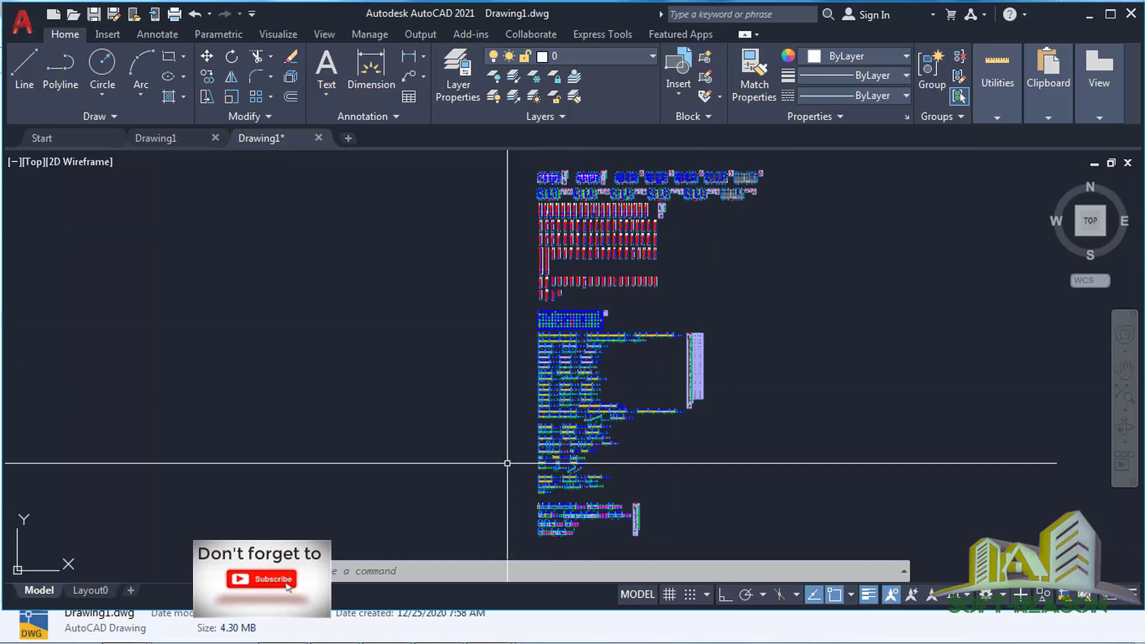
- Switch to ProtaStructure and change the Storey 1 plan view to a 3D view of the building
mouse_move(357, 640)
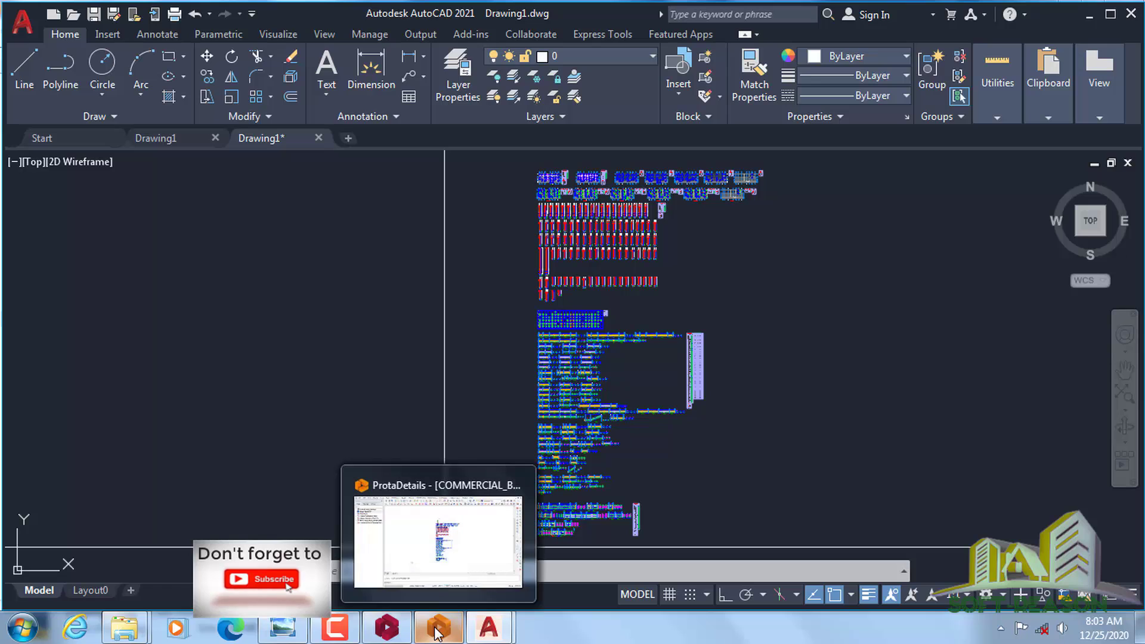
left_click(372, 631)
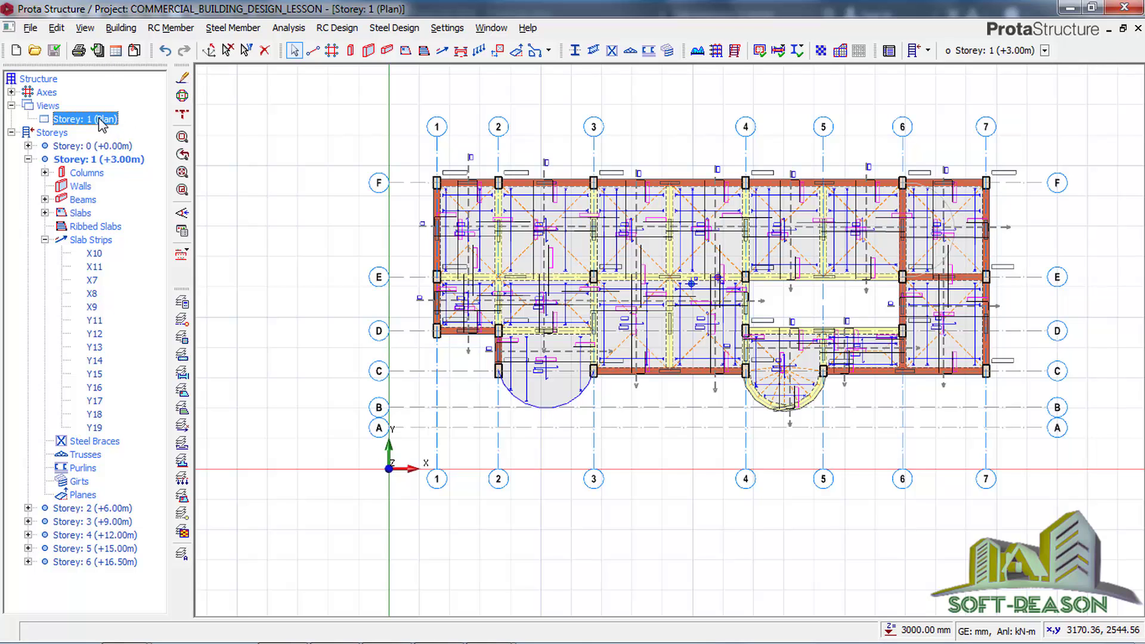
right_click(120, 120)
left_click(136, 145)
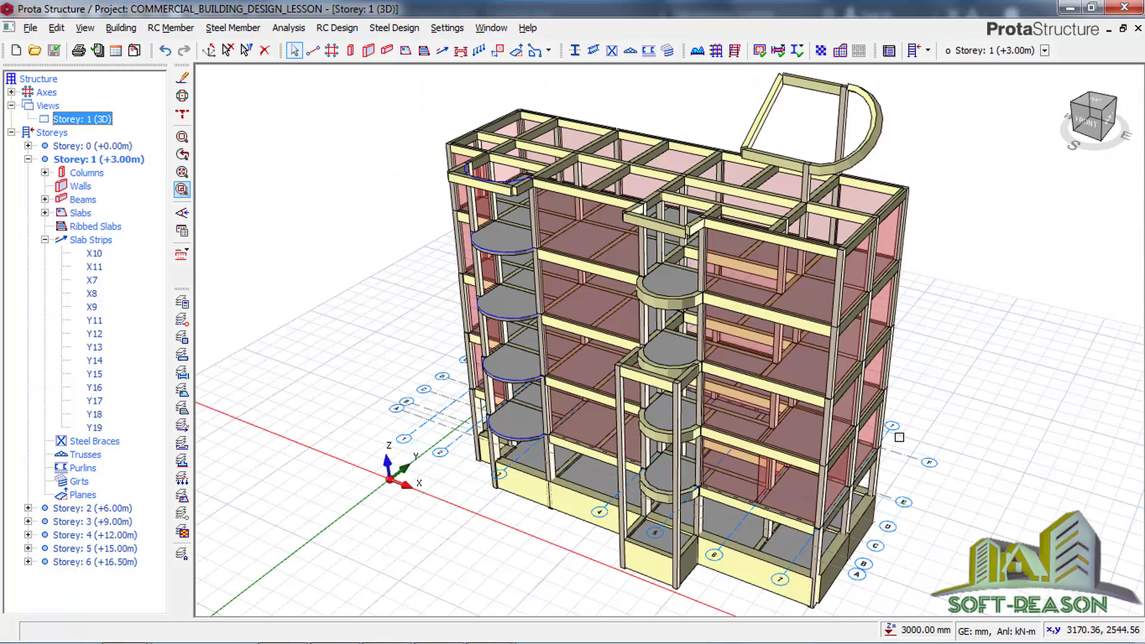